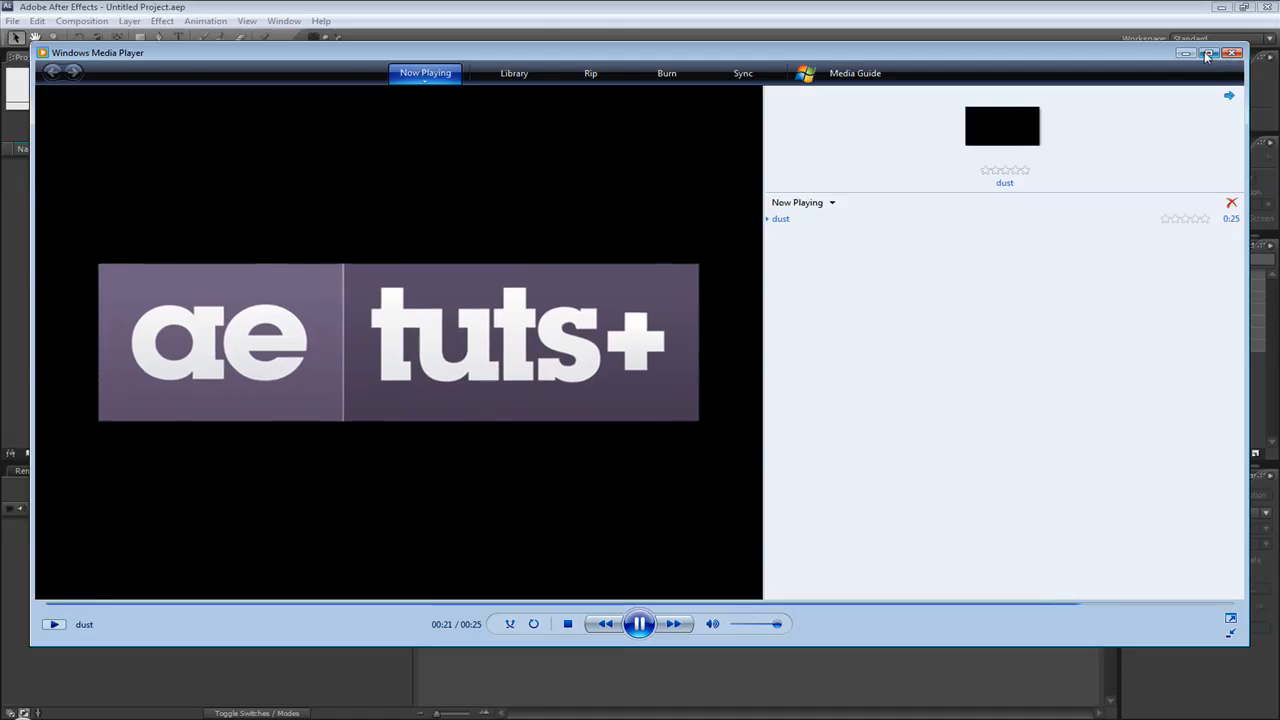
Step: Minimize the video player and then switch back from After Effects to Windows Media Player with the dust video
{"action": "left_click", "coordinate": [1184, 54]}
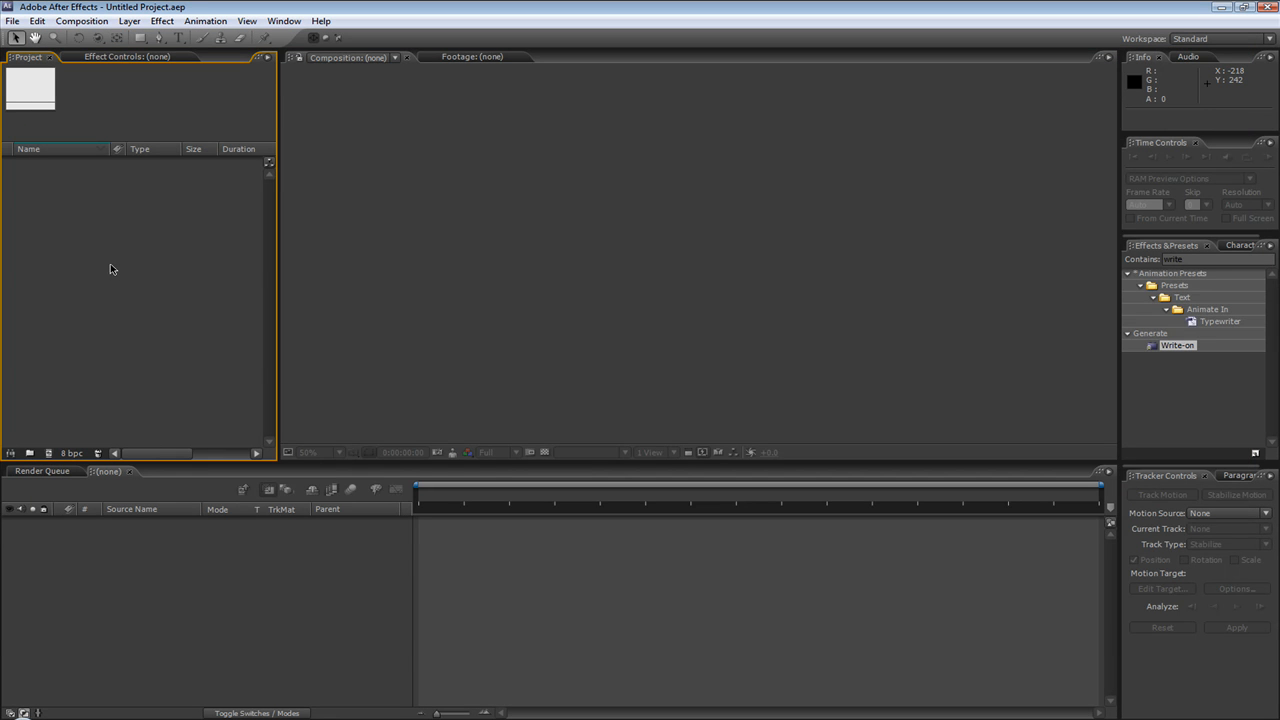
{"action": "key", "text": "alt+Tab"}
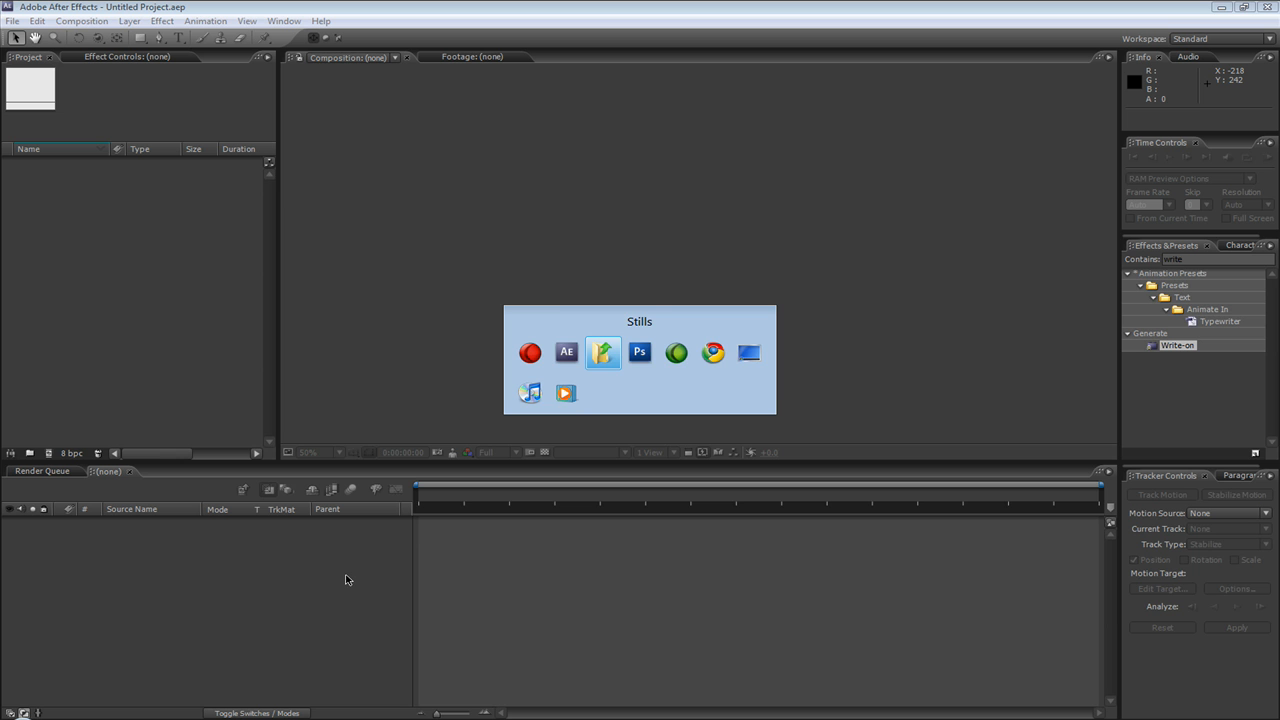
{"action": "key", "text": "alt+Tab"}
{"action": "key", "text": "alt+Tab"}
{"action": "key", "text": "alt+Tab"}
{"action": "key", "text": "alt+Tab"}
{"action": "key", "text": "alt+Tab"}
{"action": "key", "text": "alt+Tab"}
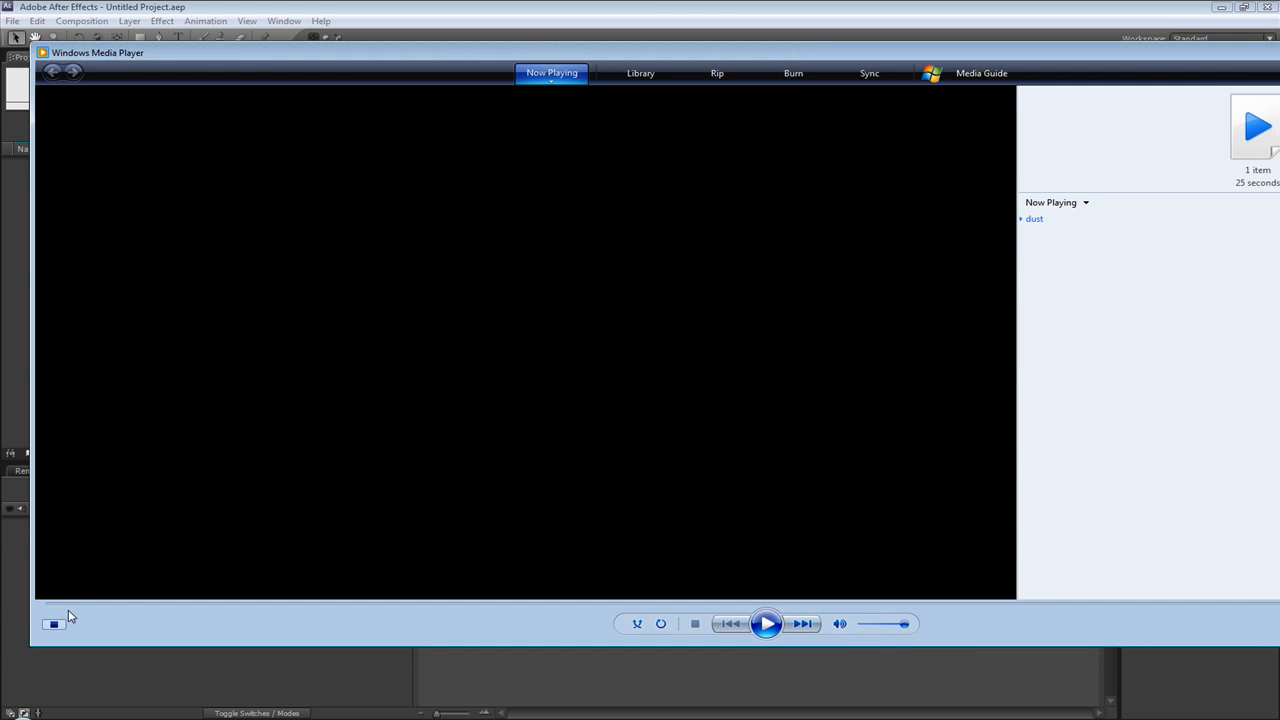
Step: Play the dust preview from about 0:09 at lowered volume, pause it near the end and close the player
{"action": "left_click_drag", "start_coordinate": [71, 604], "coordinate": [586, 603]}
{"action": "left_click", "coordinate": [772, 626]}
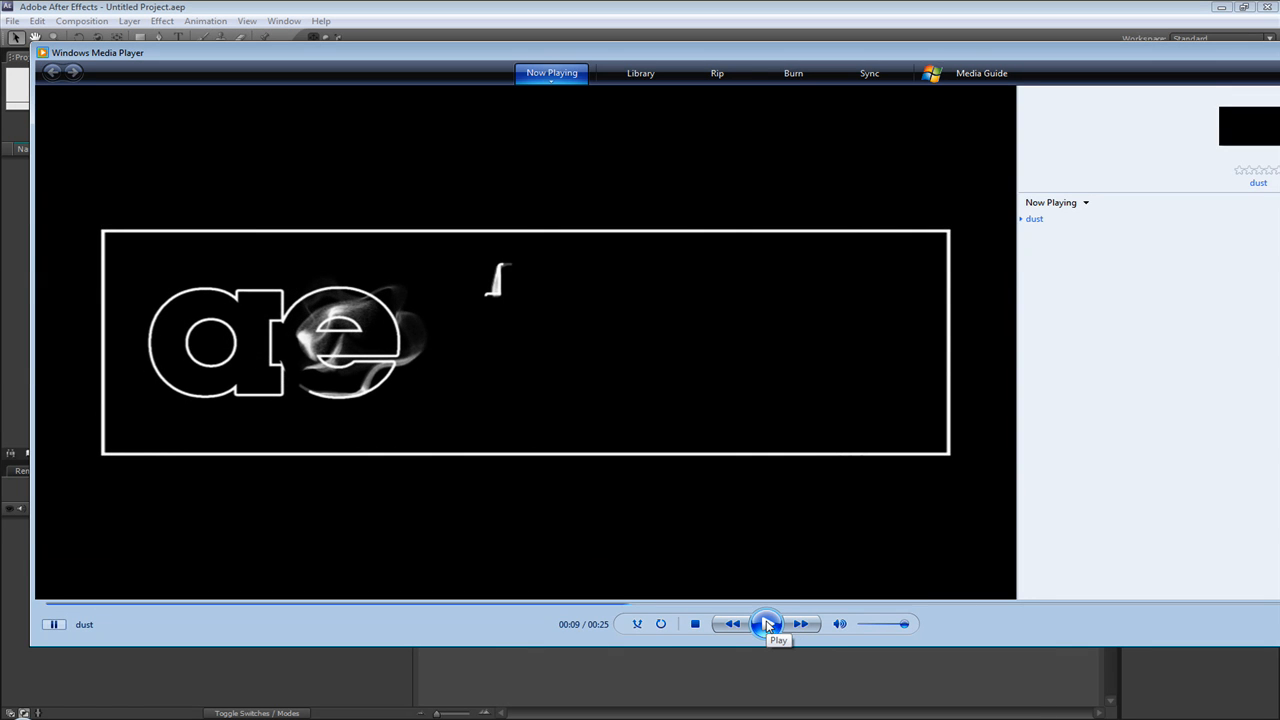
{"action": "left_click", "coordinate": [768, 626]}
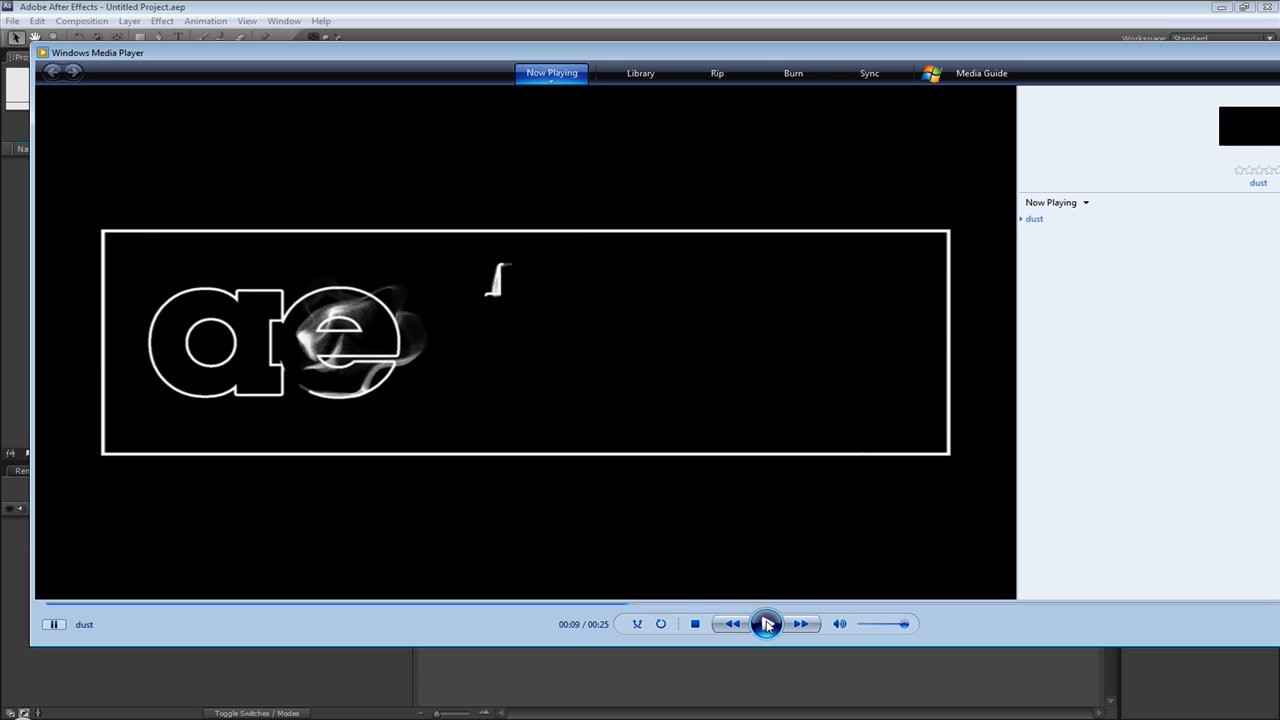
{"action": "left_click", "coordinate": [767, 625]}
{"action": "left_click_drag", "start_coordinate": [901, 626], "coordinate": [860, 624]}
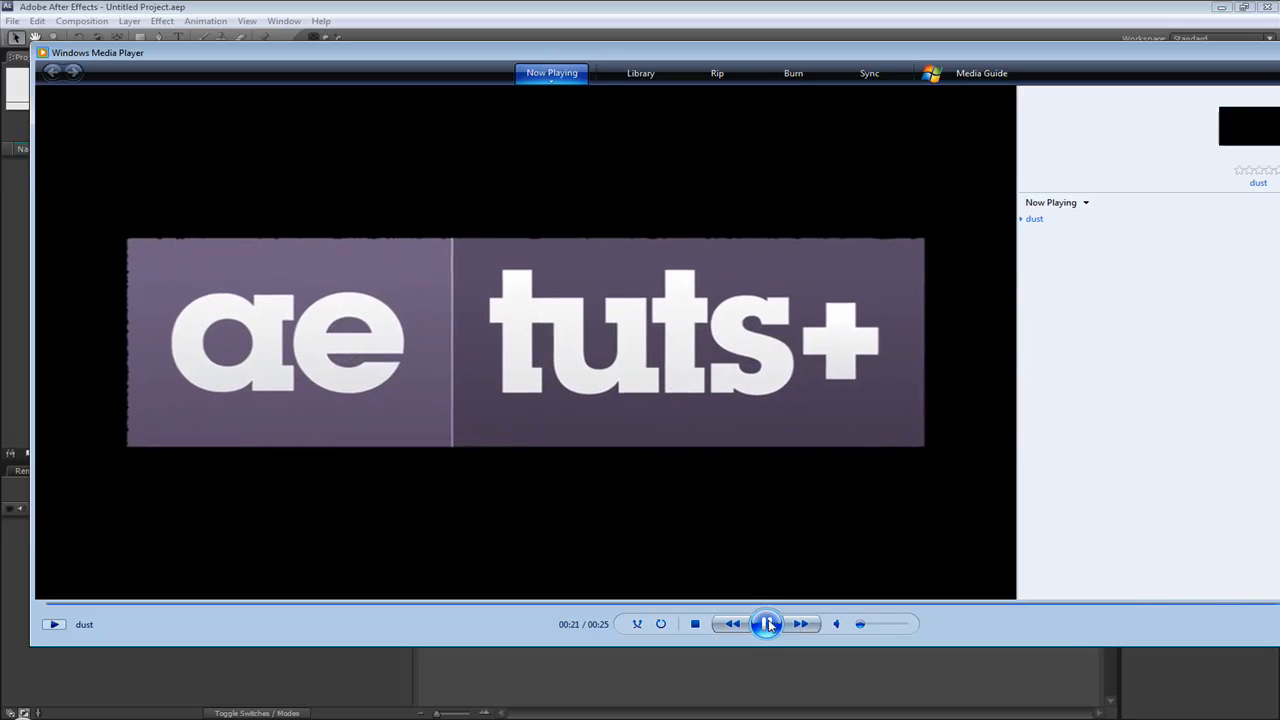
{"action": "left_click", "coordinate": [768, 624]}
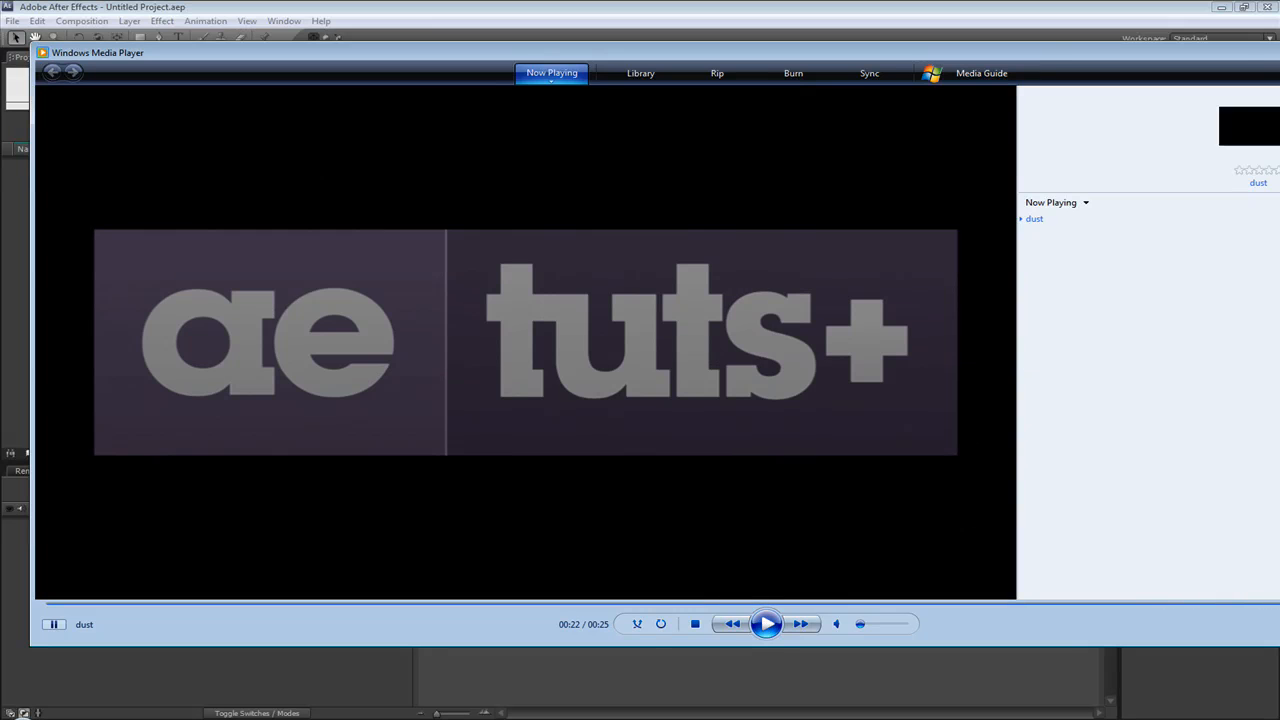
{"action": "left_click_drag", "start_coordinate": [1279, 55], "coordinate": [1162, 55]}
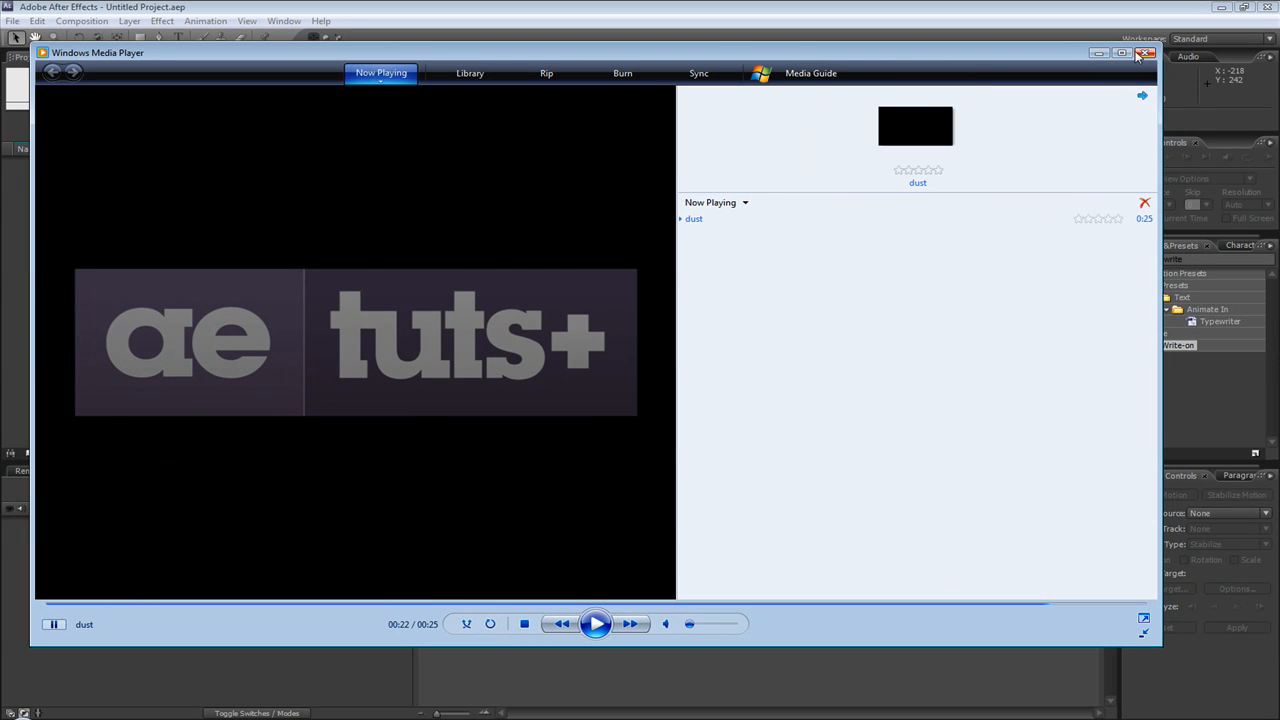
{"action": "left_click", "coordinate": [1146, 54]}
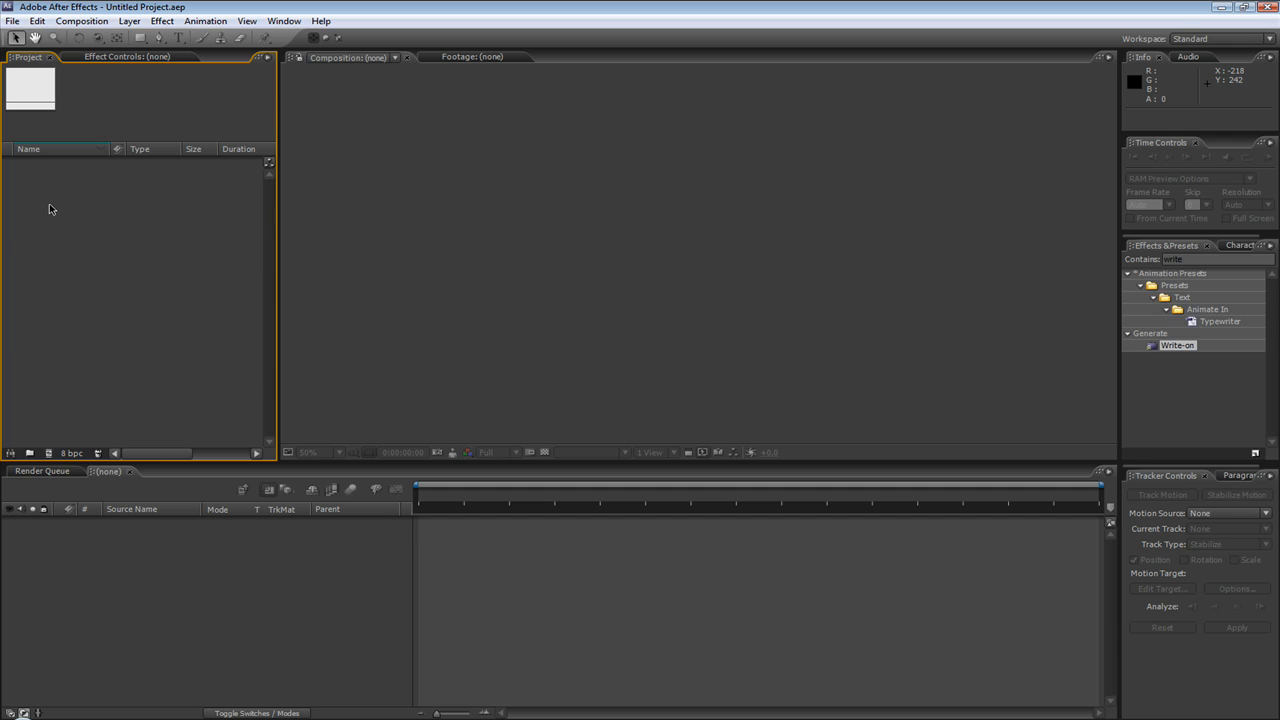
Step: Create a new composition Comp 1 with the NTSC D1 Widescreen Square Pixel preset and a duration of 0;00;20;03
{"action": "left_click", "coordinate": [47, 454]}
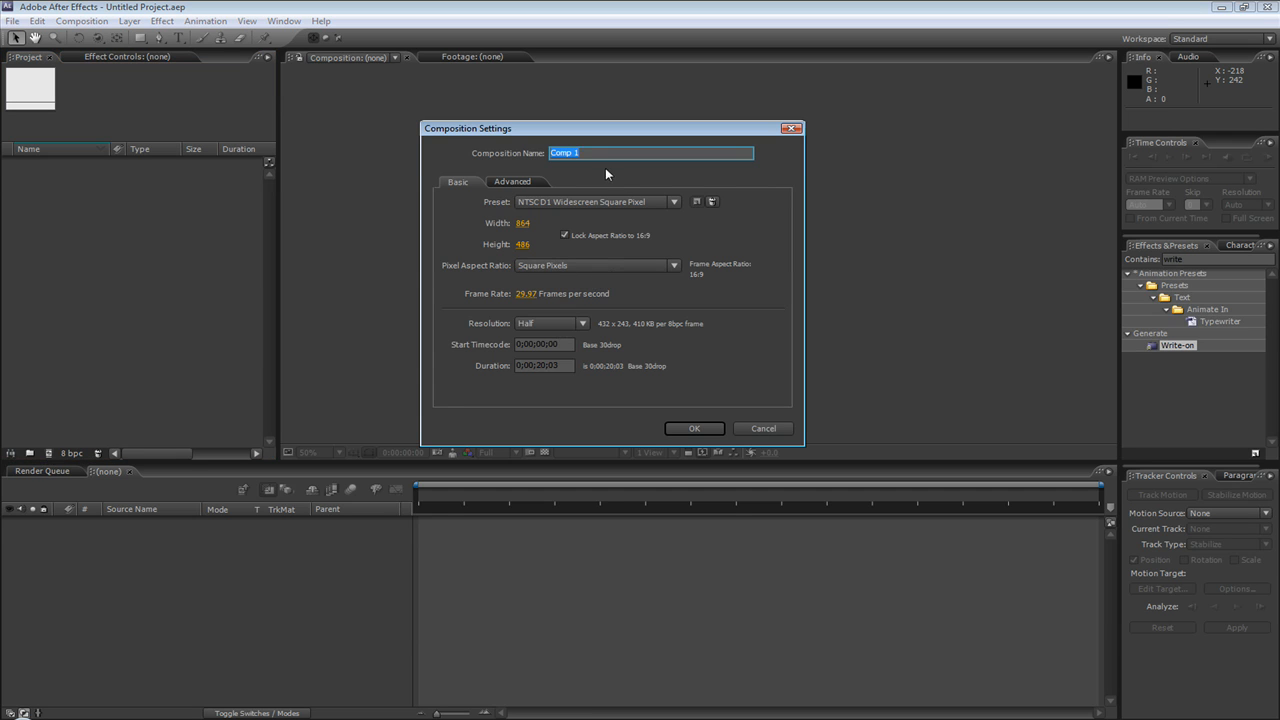
{"action": "left_click", "coordinate": [662, 201]}
{"action": "left_click", "coordinate": [600, 370]}
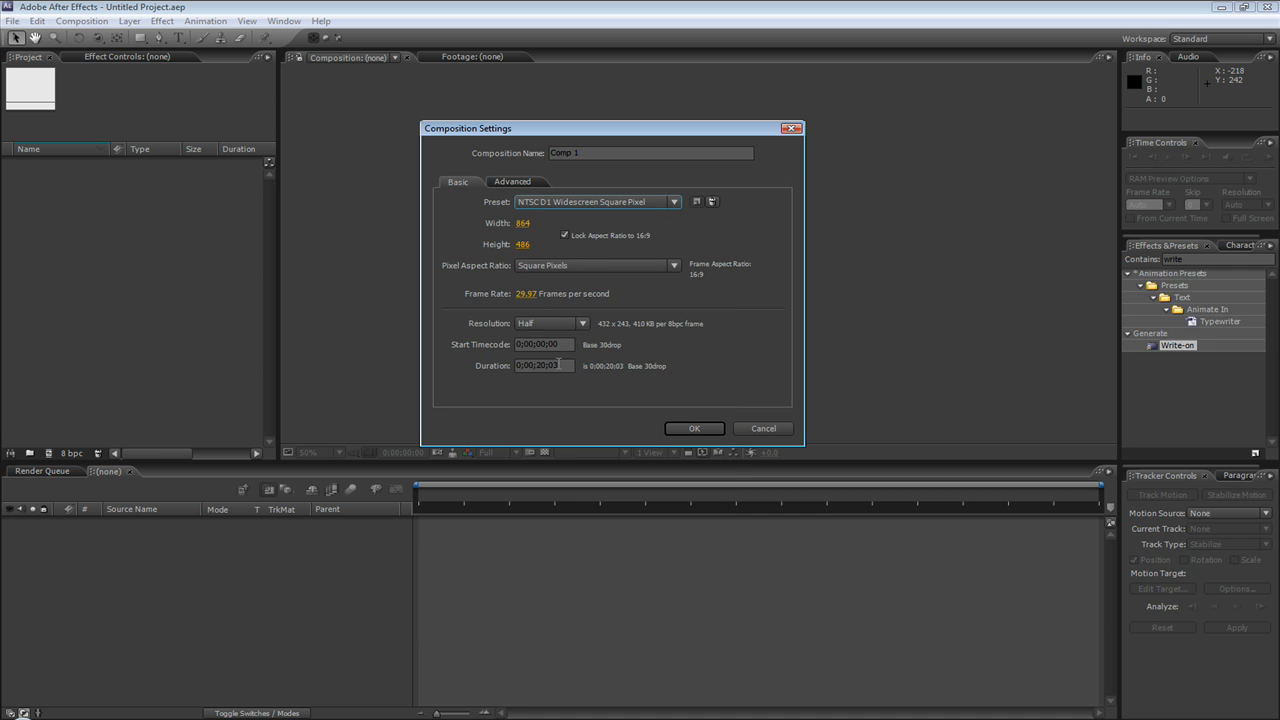
{"action": "left_click", "coordinate": [694, 428]}
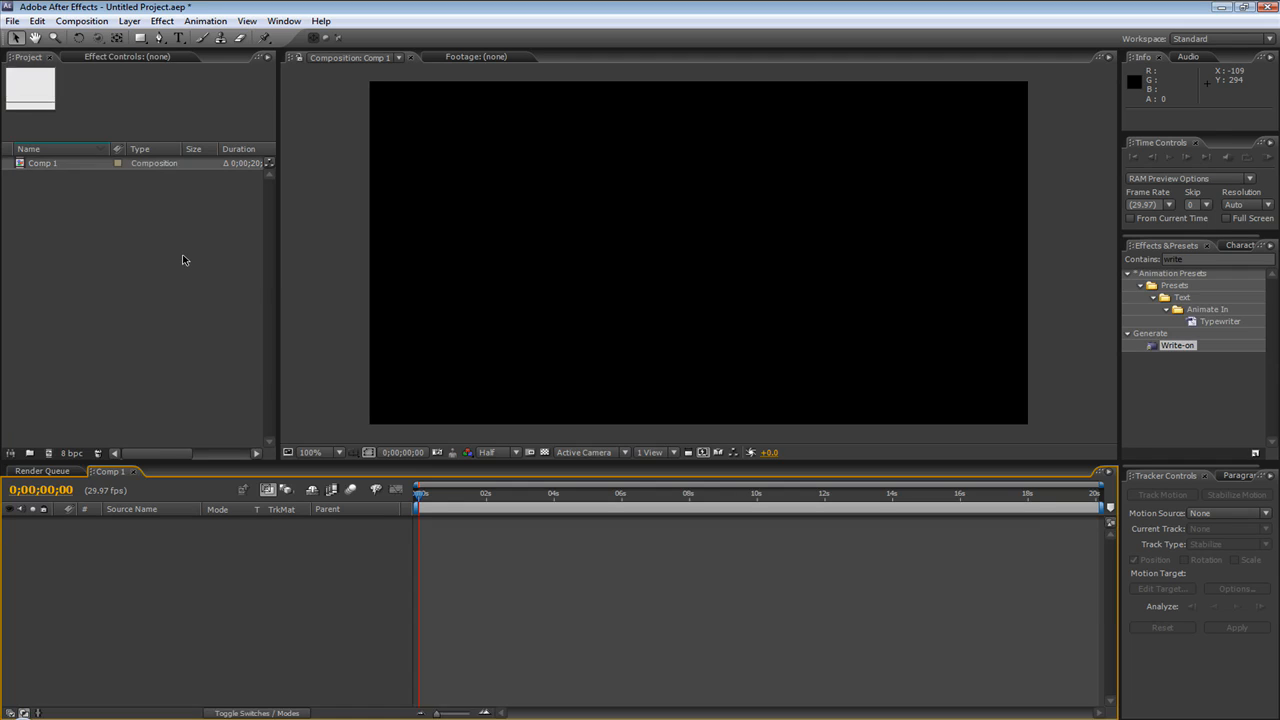
{"action": "left_click", "coordinate": [238, 556]}
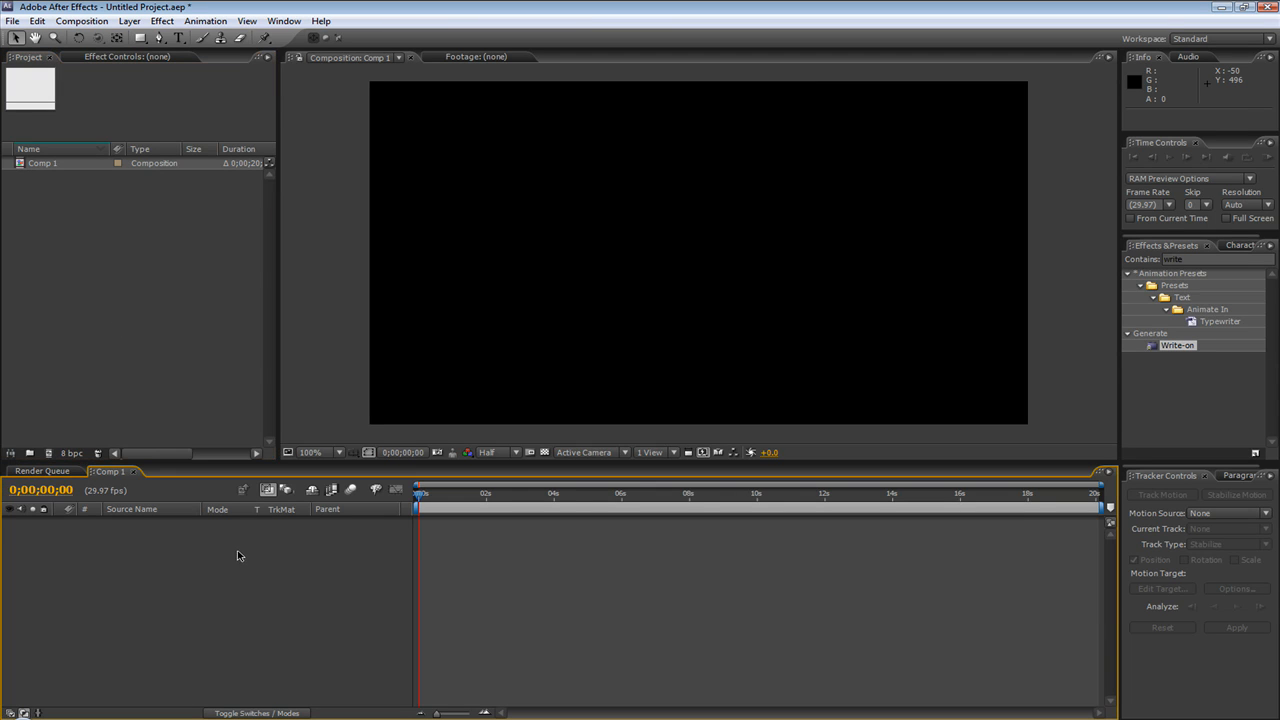
Step: Add a text layer reading "aetuts" and move it near the frame's centre, at about 411, 299
{"action": "left_click", "coordinate": [181, 38]}
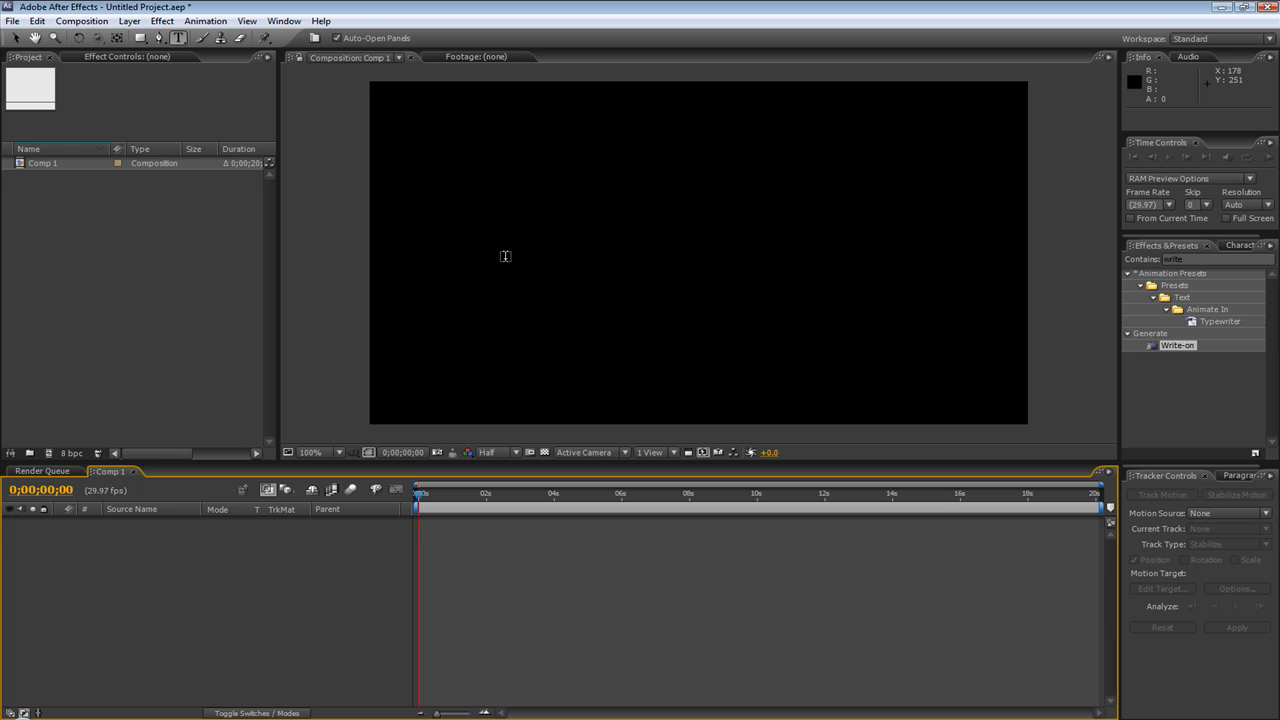
{"action": "left_click", "coordinate": [463, 269]}
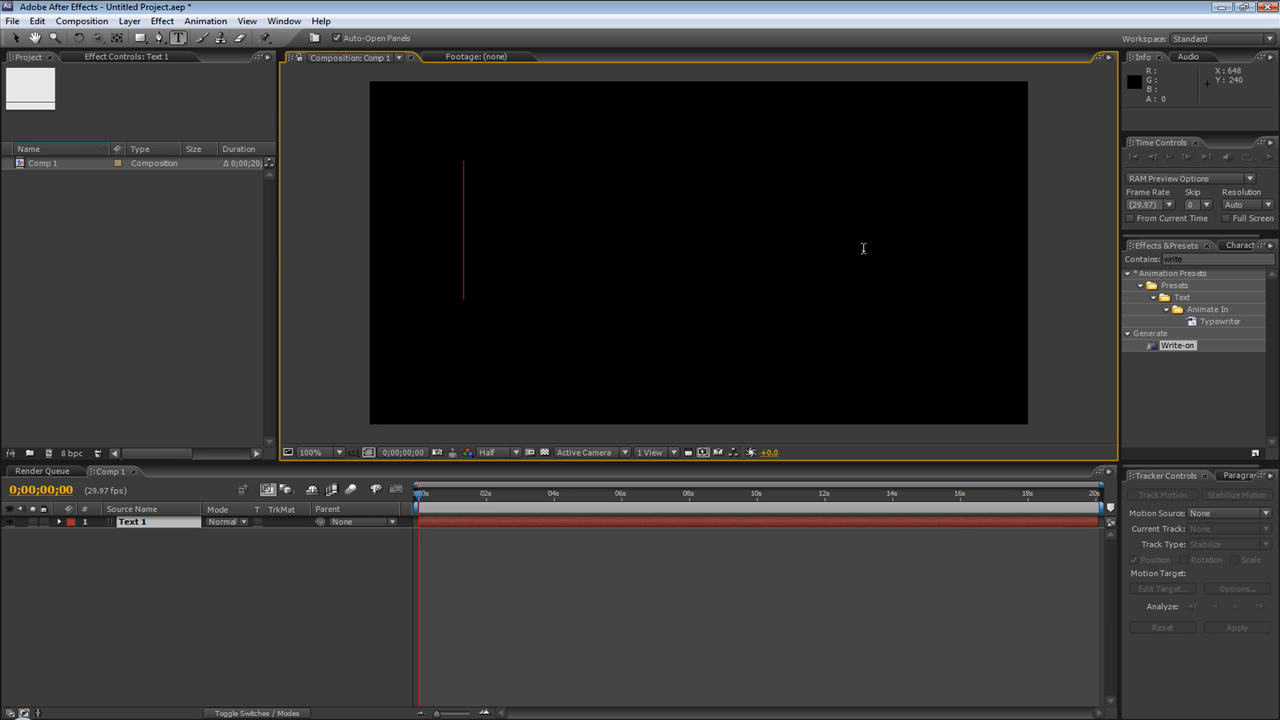
{"action": "type", "text": "aem"}
{"action": "key", "text": "BackSpace"}
{"action": "type", "text": "tut"}
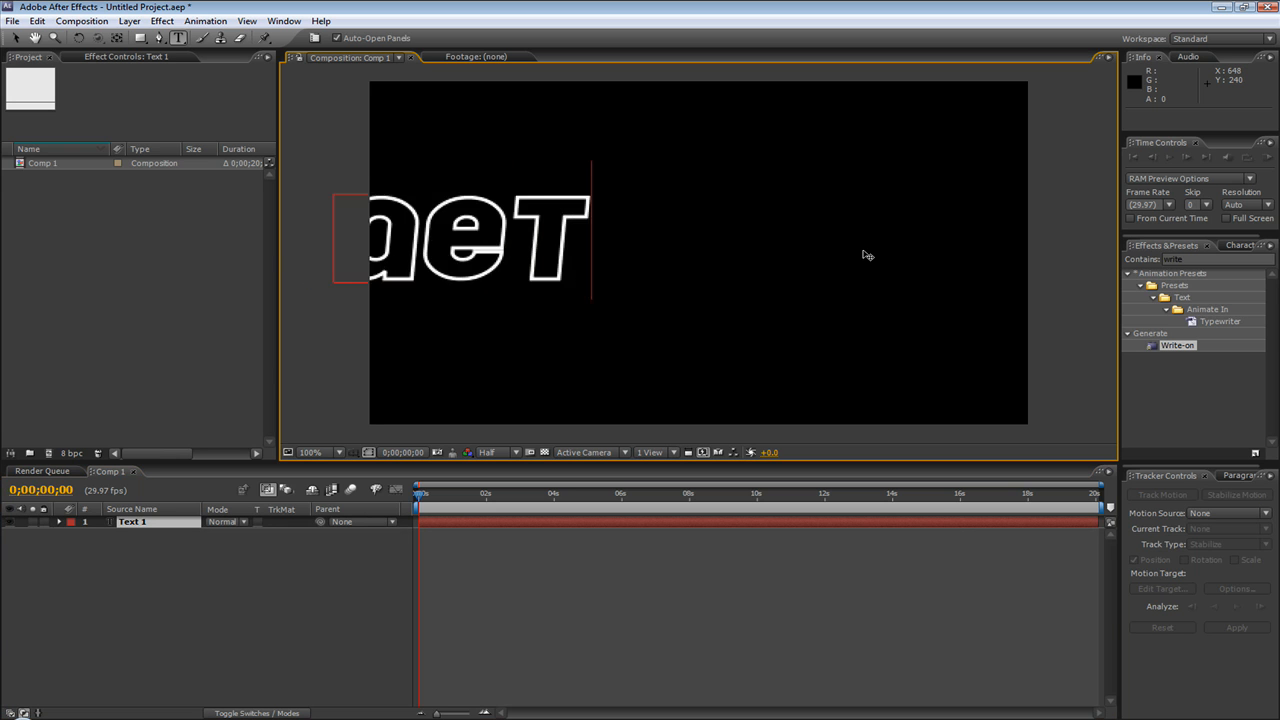
{"action": "type", "text": "s"}
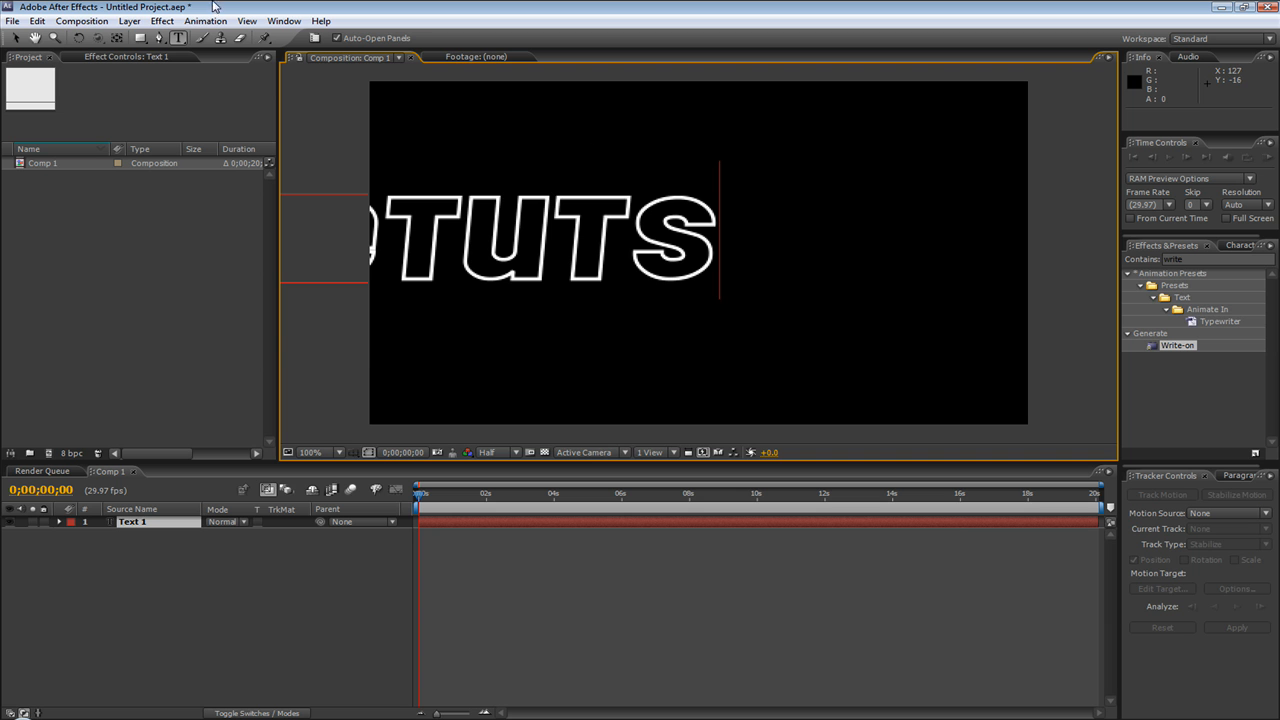
{"action": "left_click", "coordinate": [16, 38]}
{"action": "left_click_drag", "start_coordinate": [554, 210], "coordinate": [782, 247]}
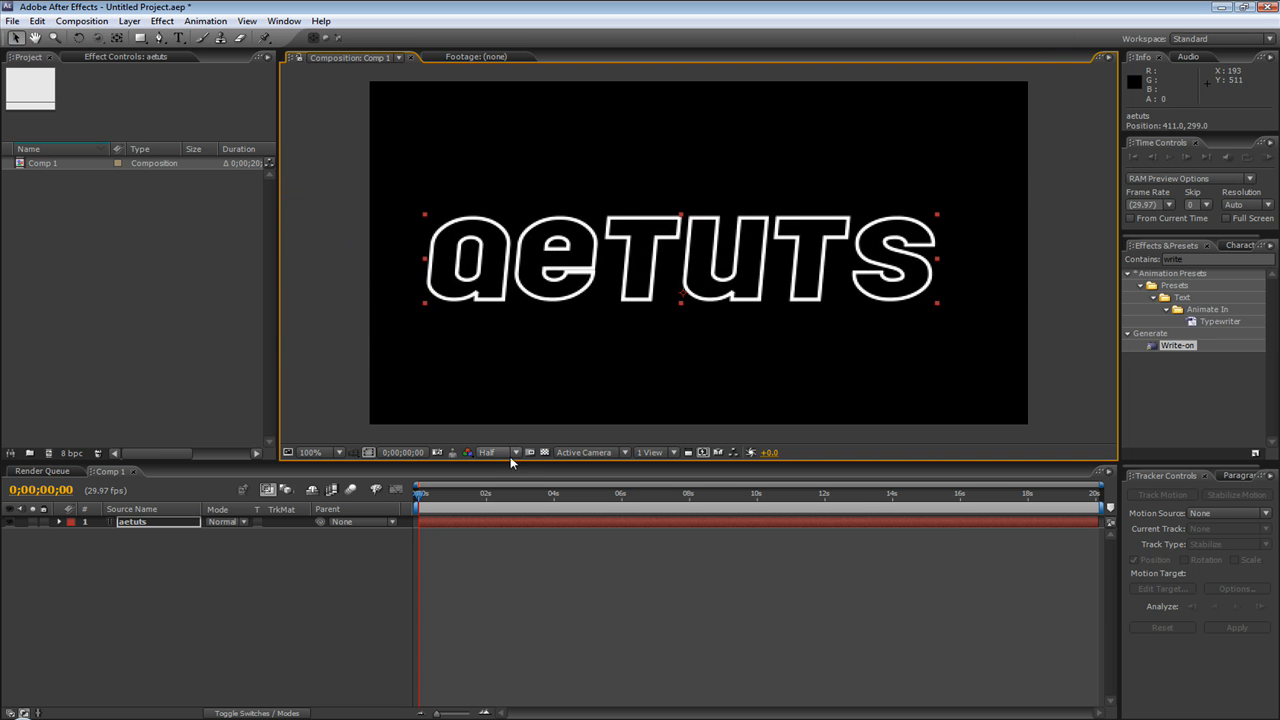
Step: Set the composition preview resolution to Full and fine-tune the text layer's position to about 412, 305
{"action": "left_click", "coordinate": [516, 456]}
{"action": "left_click", "coordinate": [503, 467]}
{"action": "left_click", "coordinate": [514, 583]}
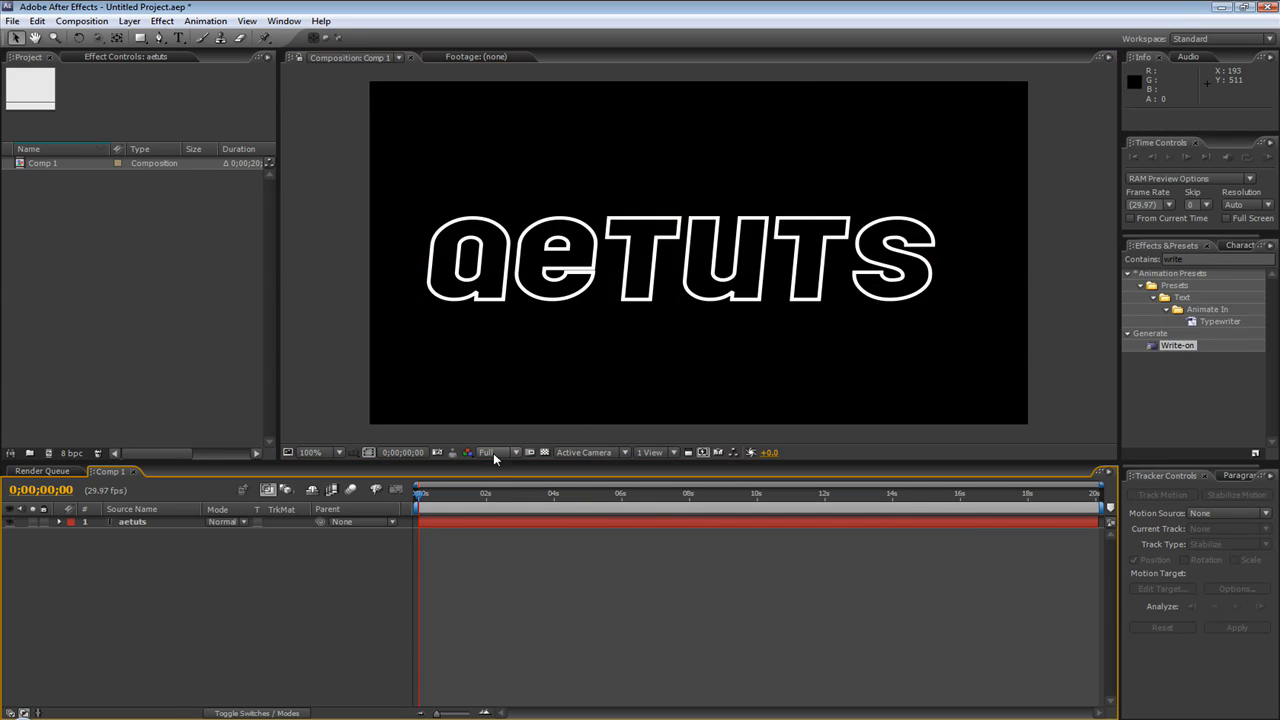
{"action": "mouse_move", "coordinate": [677, 254]}
{"action": "left_mouse_down"}
{"action": "mouse_move", "coordinate": [694, 250]}
{"action": "mouse_move", "coordinate": [680, 258]}
{"action": "mouse_move", "coordinate": [690, 262]}
{"action": "left_mouse_up"}
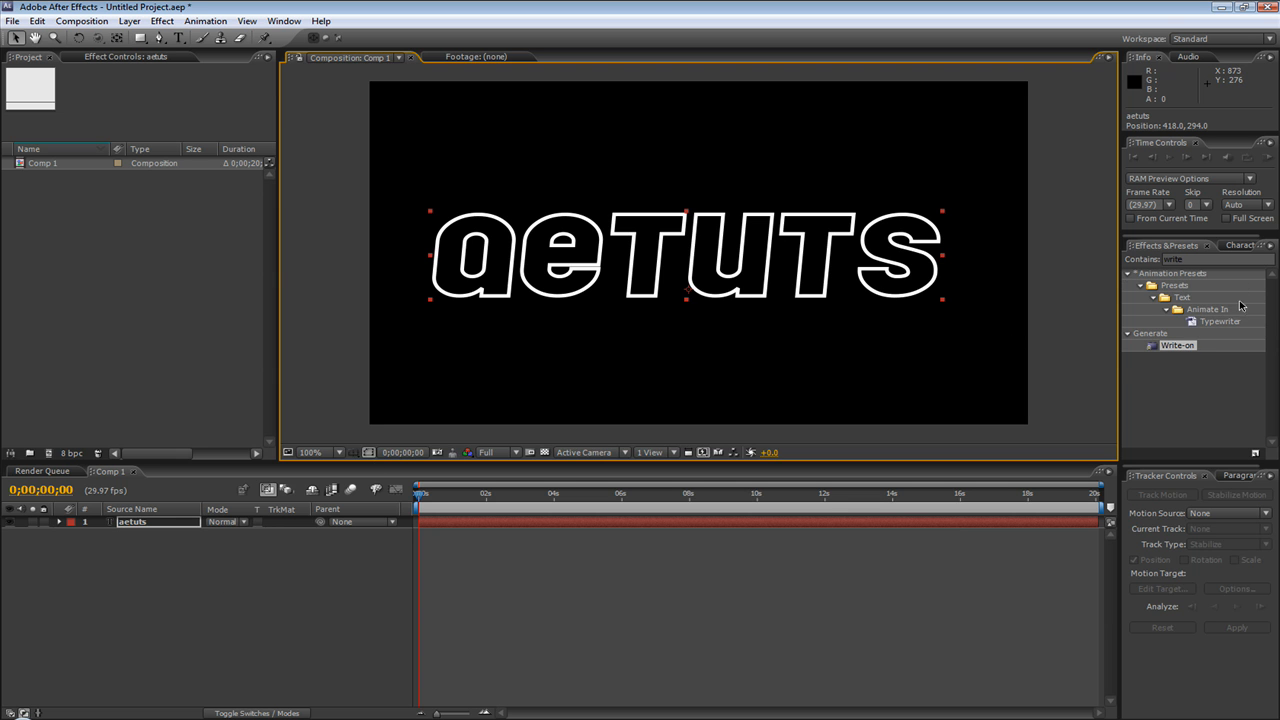
{"action": "left_click_drag", "start_coordinate": [737, 250], "coordinate": [731, 261]}
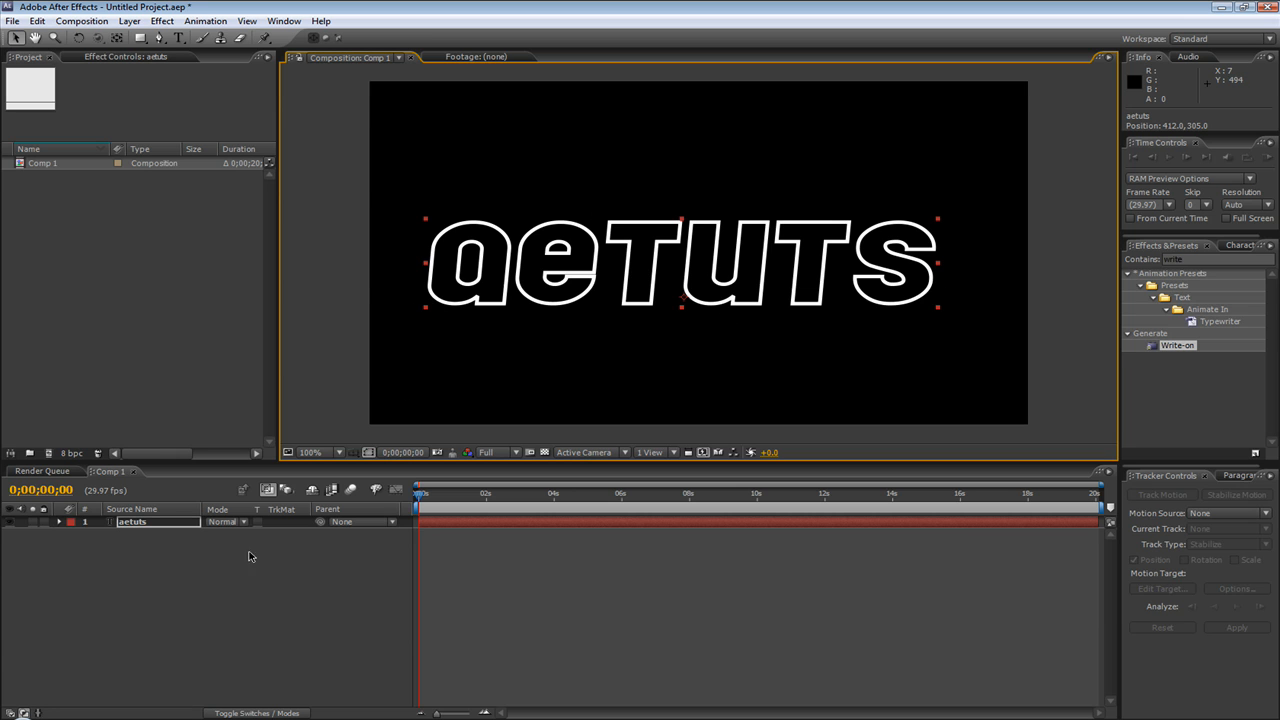
{"action": "left_click", "coordinate": [152, 584]}
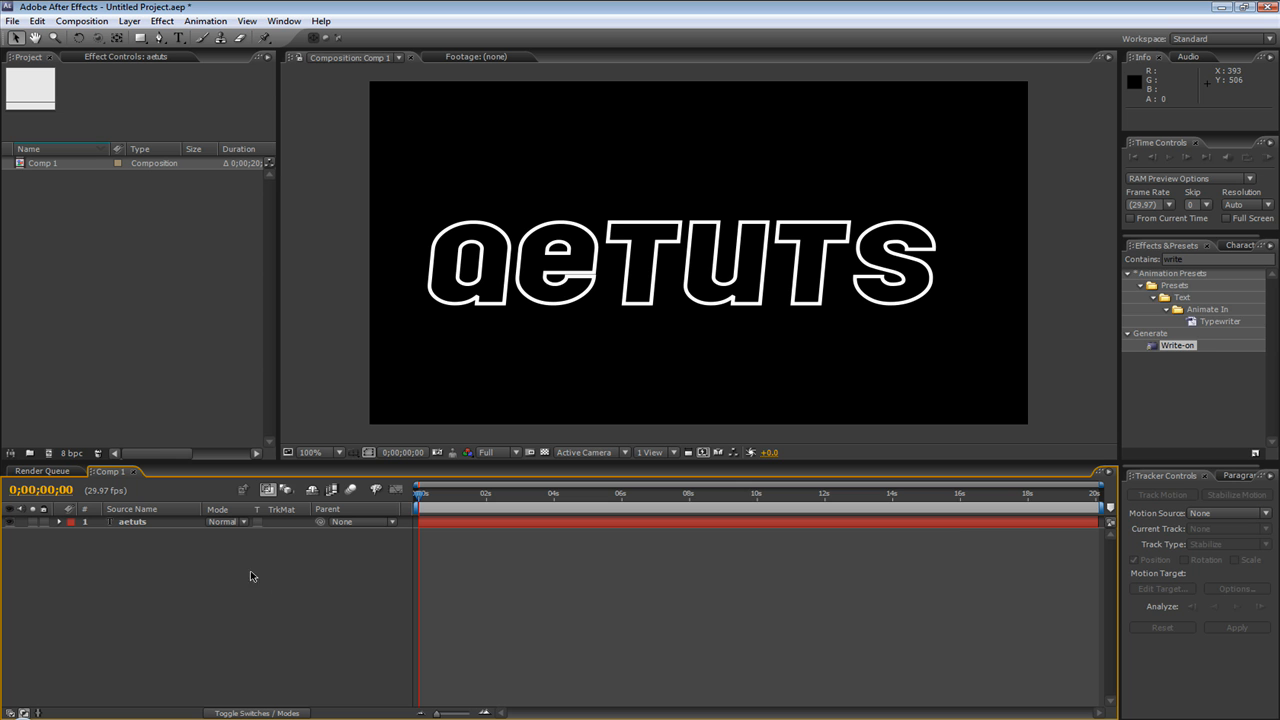
Step: Create a black 864 x 486 solid and place it beneath the aetuts text layer
{"action": "right_click", "coordinate": [146, 551]}
{"action": "mouse_move", "coordinate": [182, 566]}
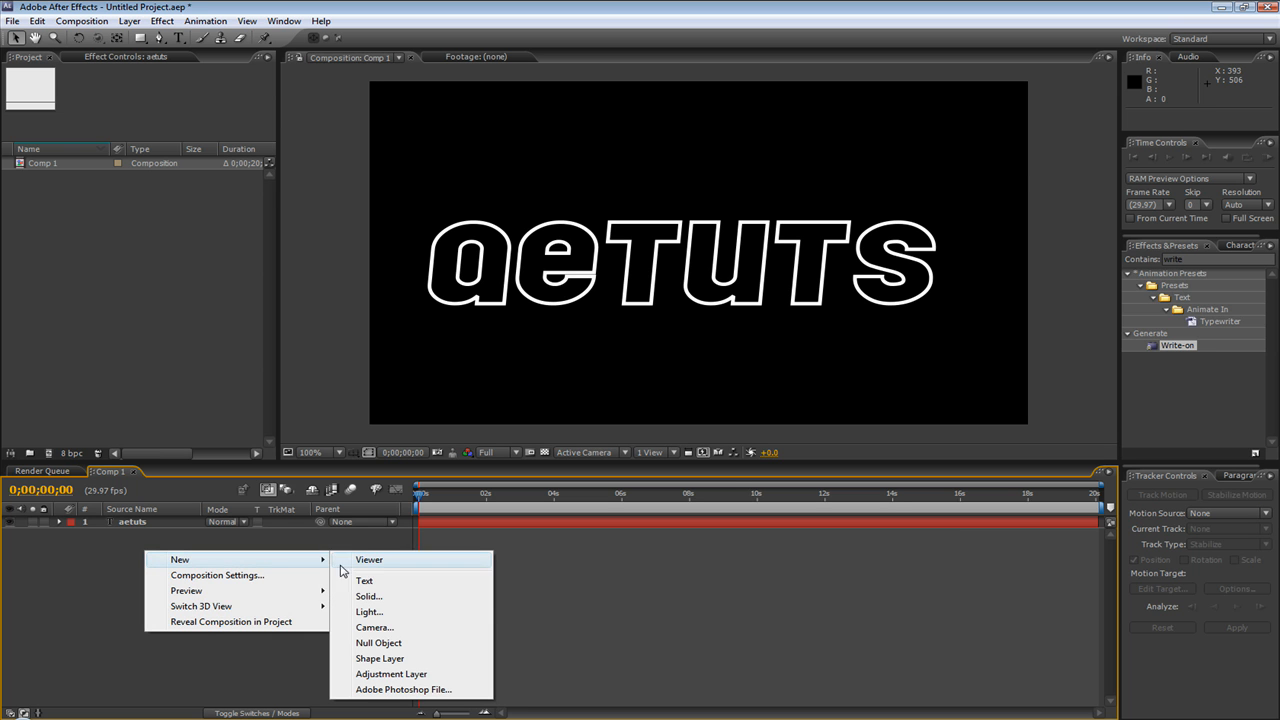
{"action": "left_click", "coordinate": [376, 598]}
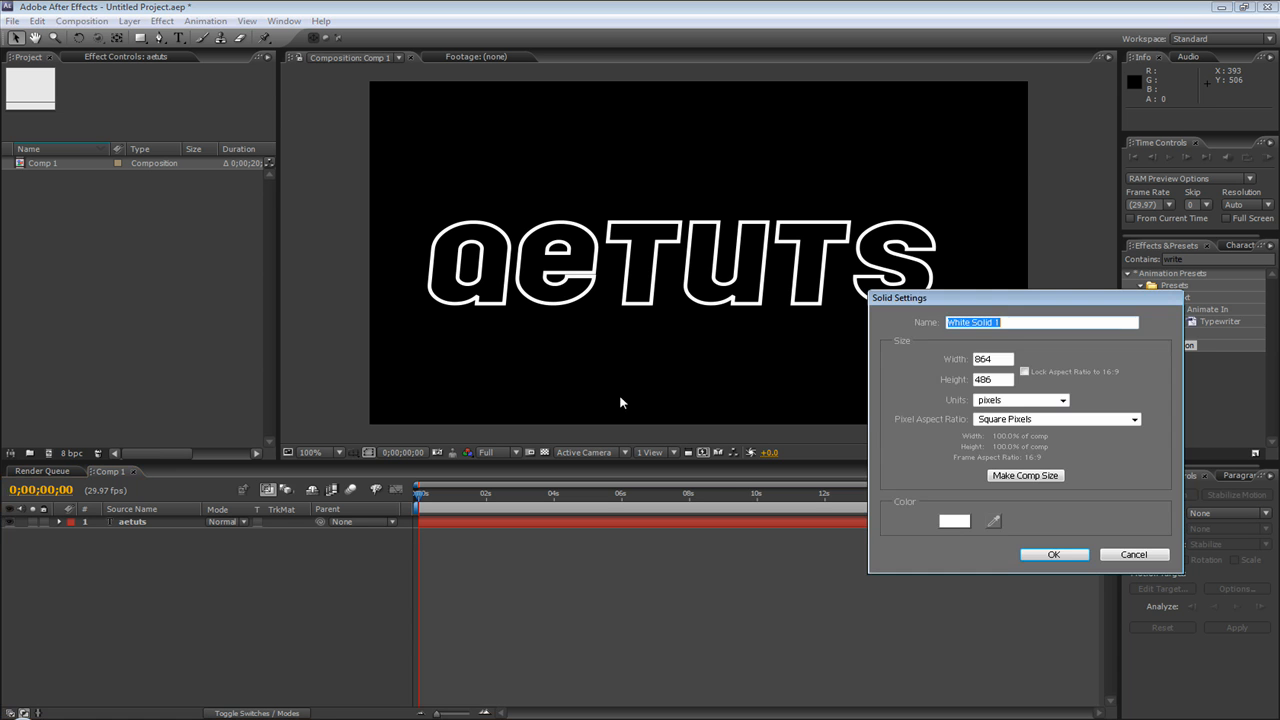
{"action": "left_click", "coordinate": [955, 521]}
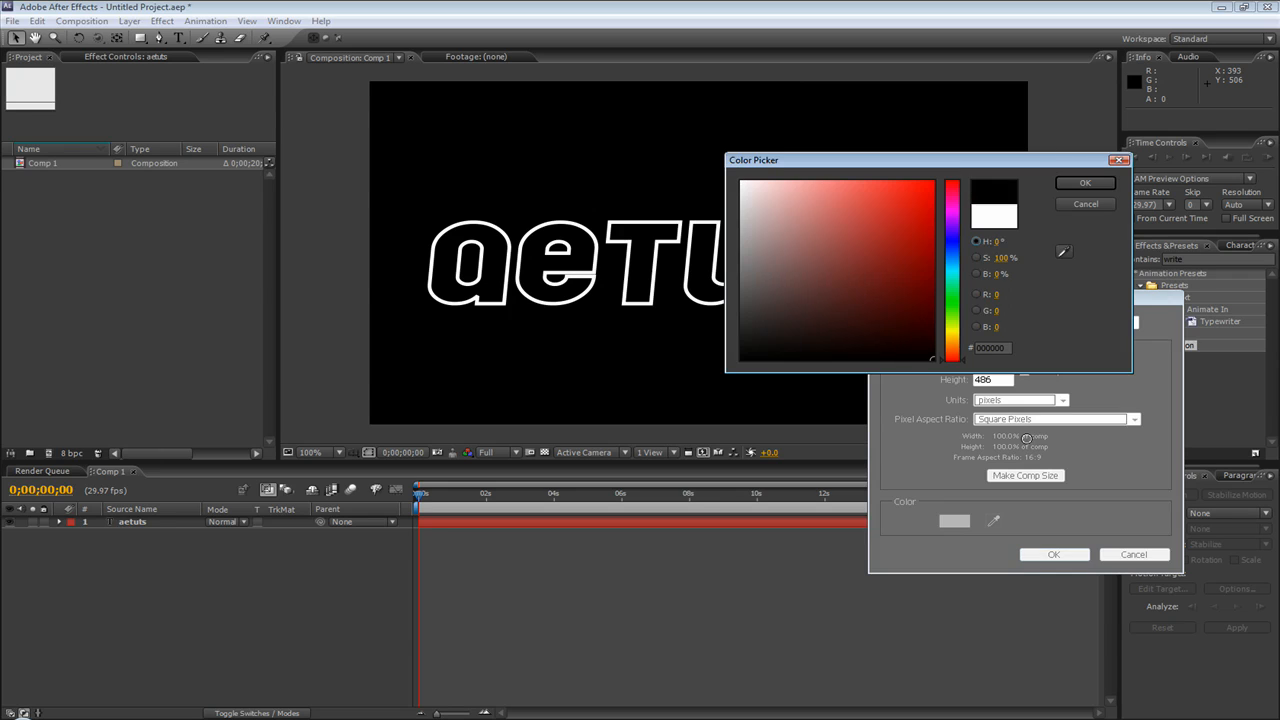
{"action": "left_click", "coordinate": [1085, 183]}
{"action": "left_click", "coordinate": [1054, 554]}
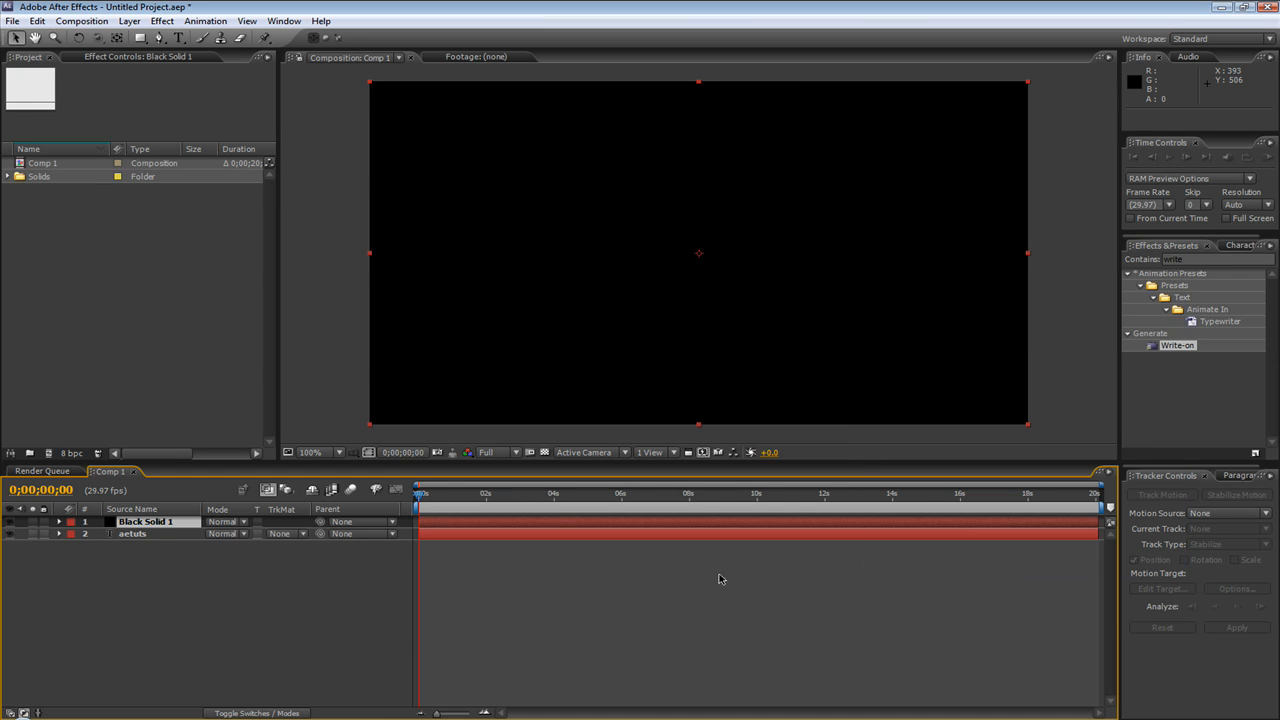
{"action": "left_click_drag", "start_coordinate": [167, 526], "coordinate": [152, 549]}
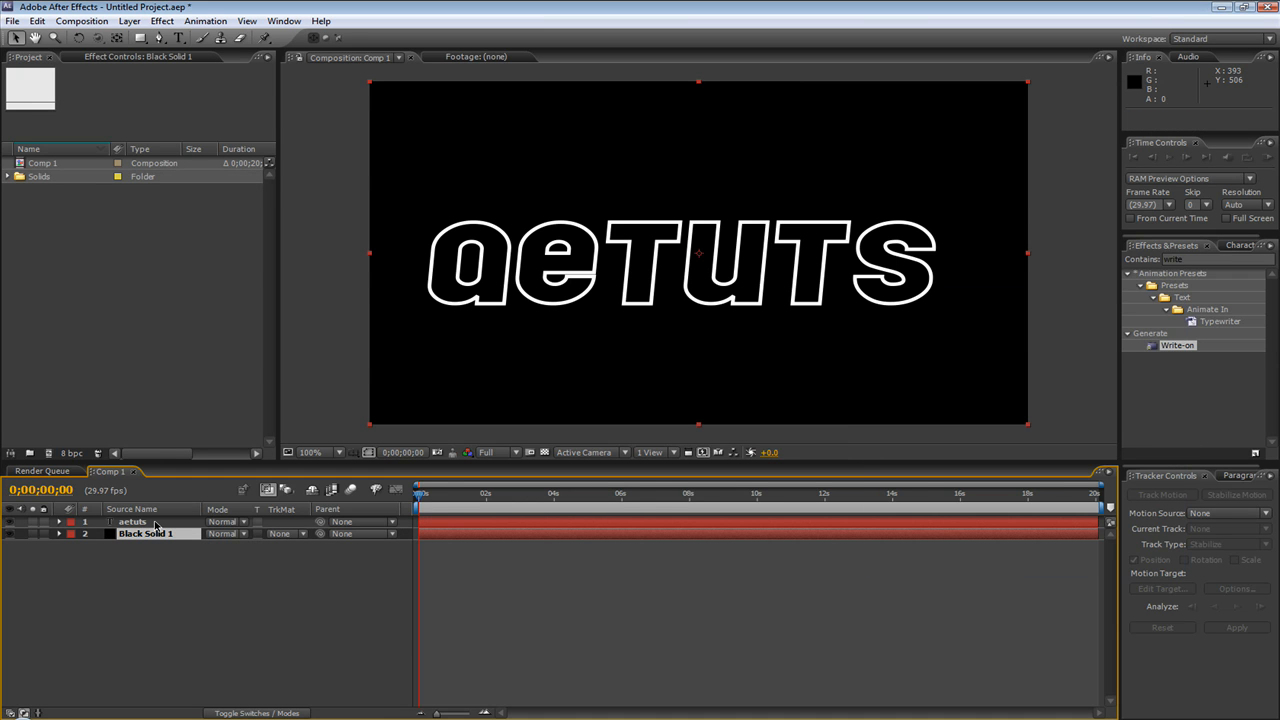
Step: Pre-compose the aetuts text and the black solid into a composition named "Words", moving all attributes into it
{"action": "left_click", "coordinate": [133, 522], "text": "shift"}
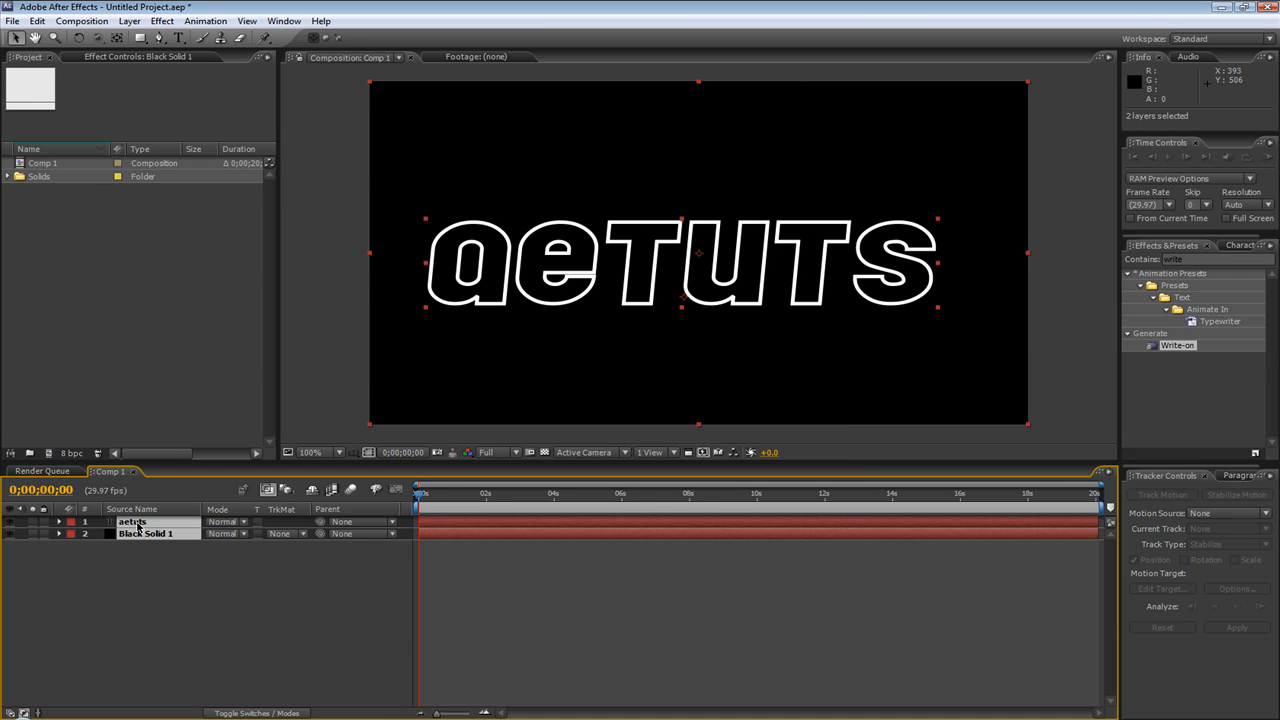
{"action": "left_click", "coordinate": [129, 21]}
{"action": "left_click", "coordinate": [161, 568]}
{"action": "left_click", "coordinate": [135, 536]}
{"action": "left_click", "coordinate": [138, 523], "text": "shift"}
{"action": "key", "text": "ctrl+shift+c"}
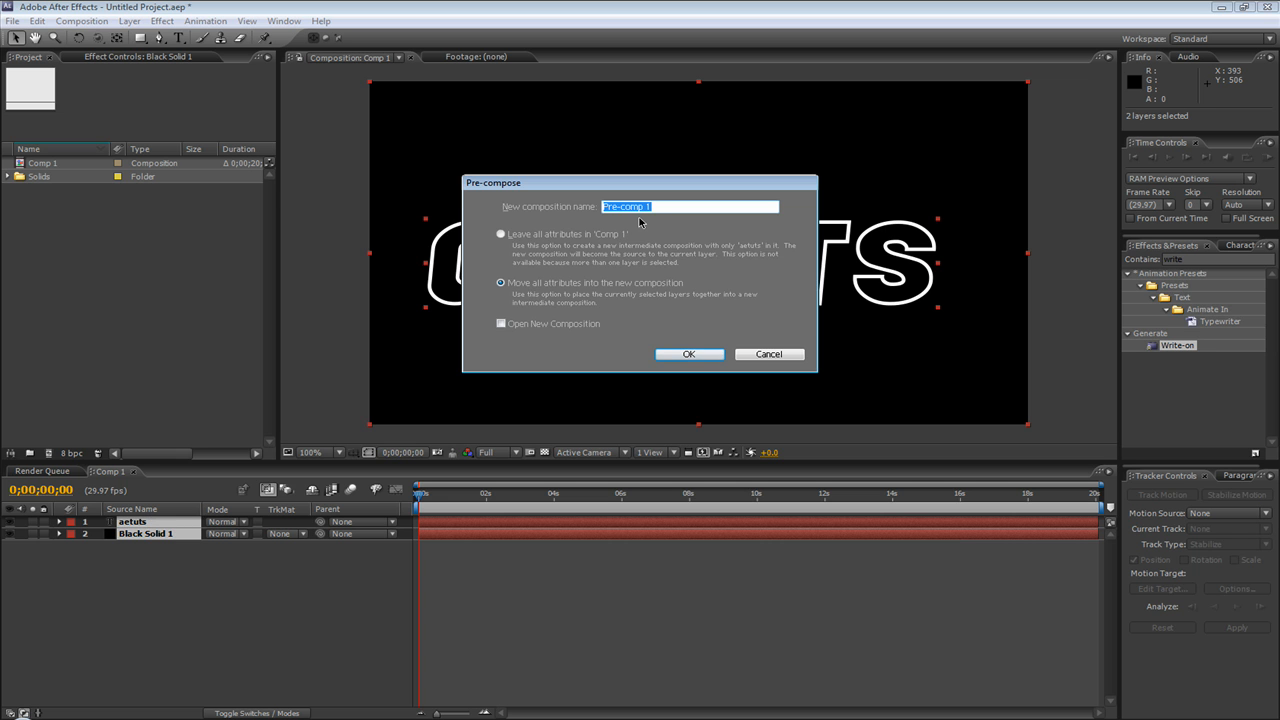
{"action": "type", "text": "Words"}
{"action": "key", "text": "Return"}
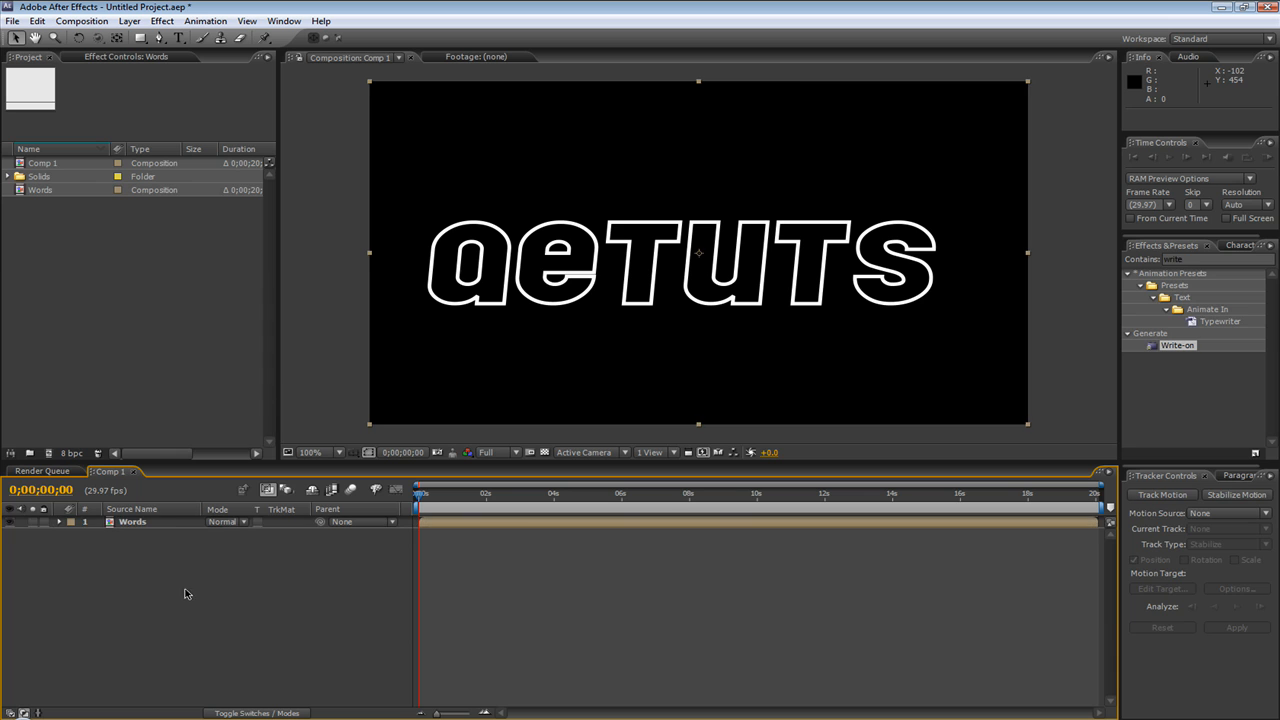
Step: Apply the Write-on effect to the Words layer
{"action": "left_click", "coordinate": [154, 522]}
{"action": "left_click_drag", "start_coordinate": [1185, 349], "coordinate": [742, 282]}
{"action": "left_click", "coordinate": [157, 610]}
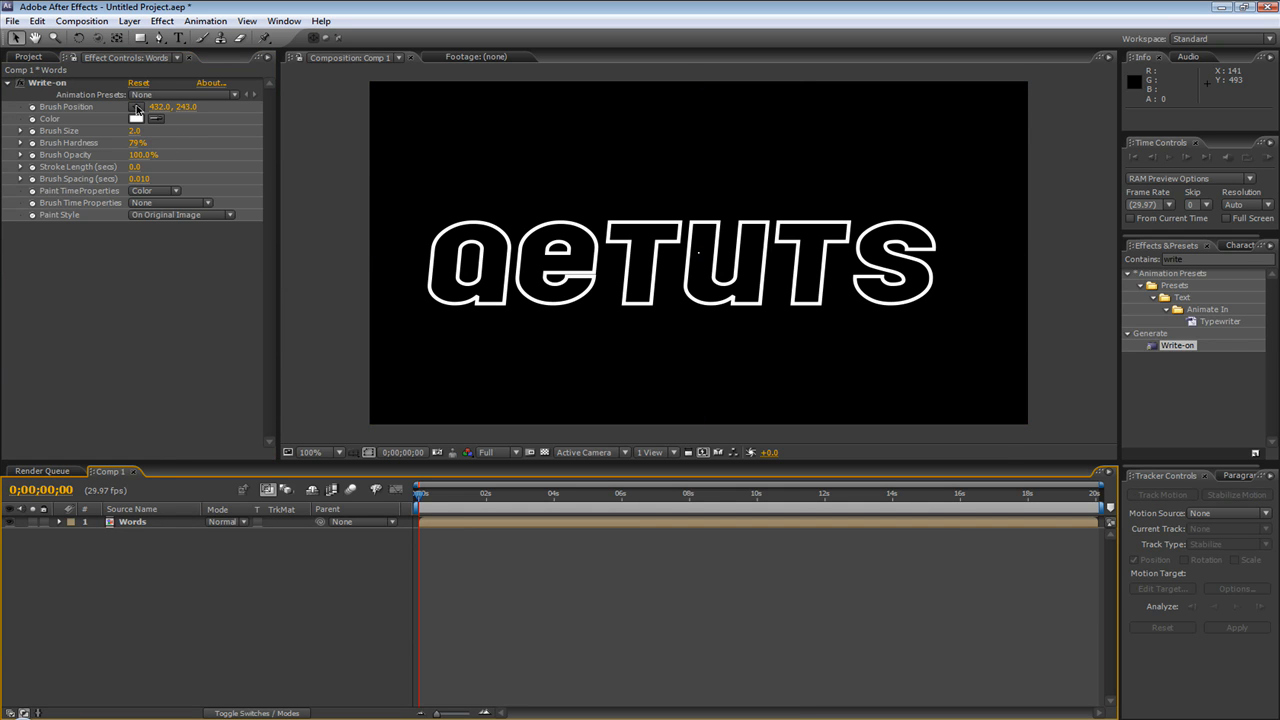
Step: Place the Write-on brush at the foot of the letter a, about 175, 304, and set its brush size to 49.9
{"action": "left_click", "coordinate": [137, 108]}
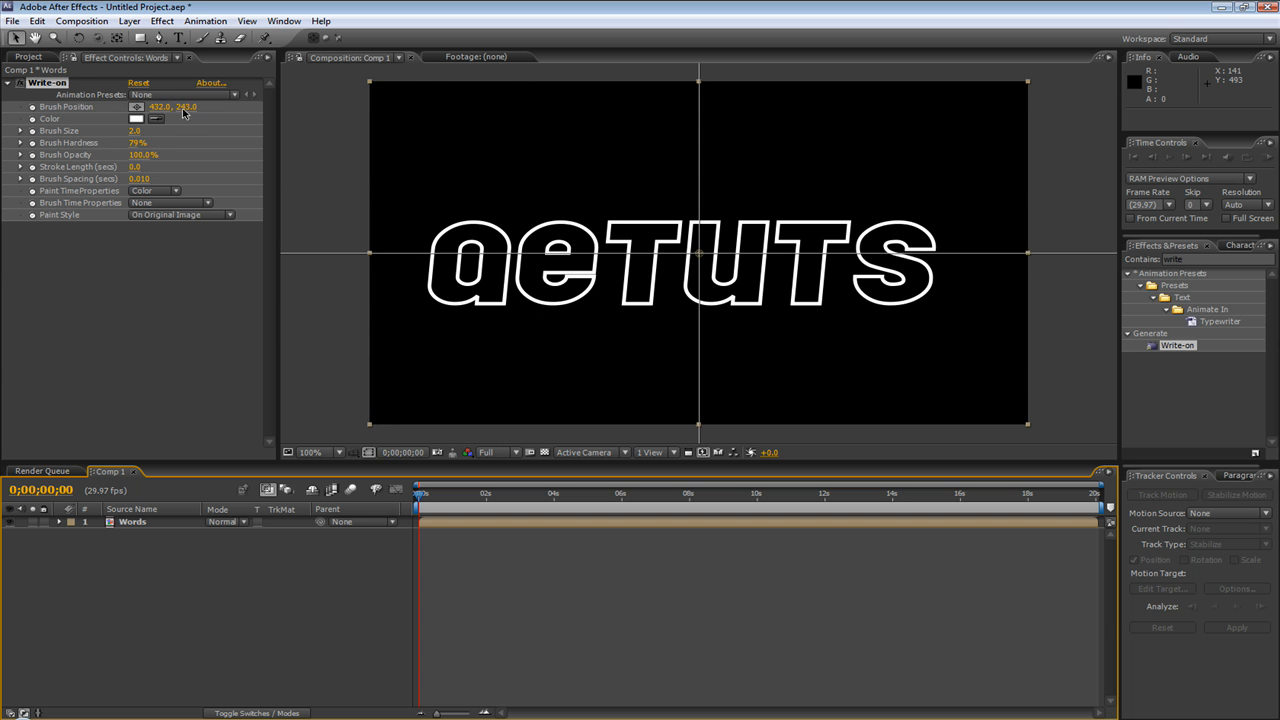
{"action": "left_click", "coordinate": [137, 107]}
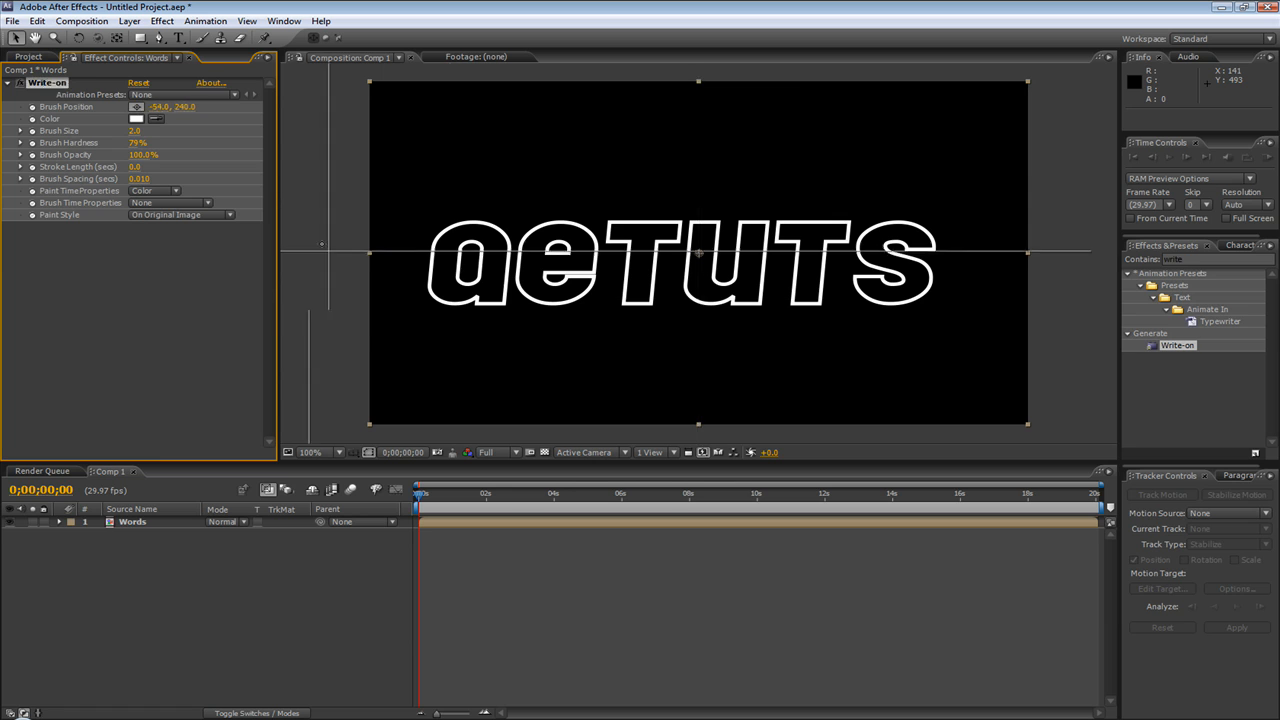
{"action": "left_click", "coordinate": [502, 317]}
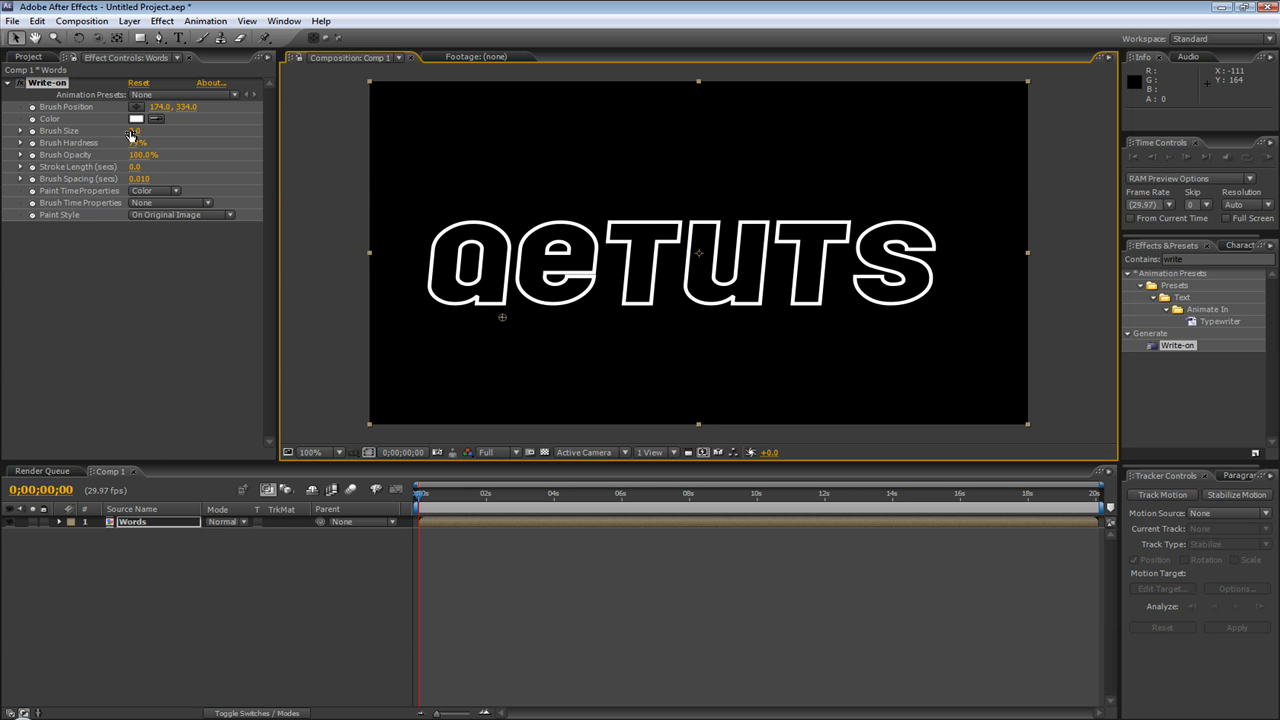
{"action": "mouse_move", "coordinate": [133, 133]}
{"action": "left_mouse_down"}
{"action": "mouse_move", "coordinate": [583, 137]}
{"action": "mouse_move", "coordinate": [511, 300]}
{"action": "mouse_move", "coordinate": [443, 251]}
{"action": "mouse_move", "coordinate": [509, 234]}
{"action": "mouse_move", "coordinate": [471, 271]}
{"action": "mouse_move", "coordinate": [521, 296]}
{"action": "mouse_move", "coordinate": [506, 346]}
{"action": "mouse_move", "coordinate": [503, 302]}
{"action": "left_mouse_up"}
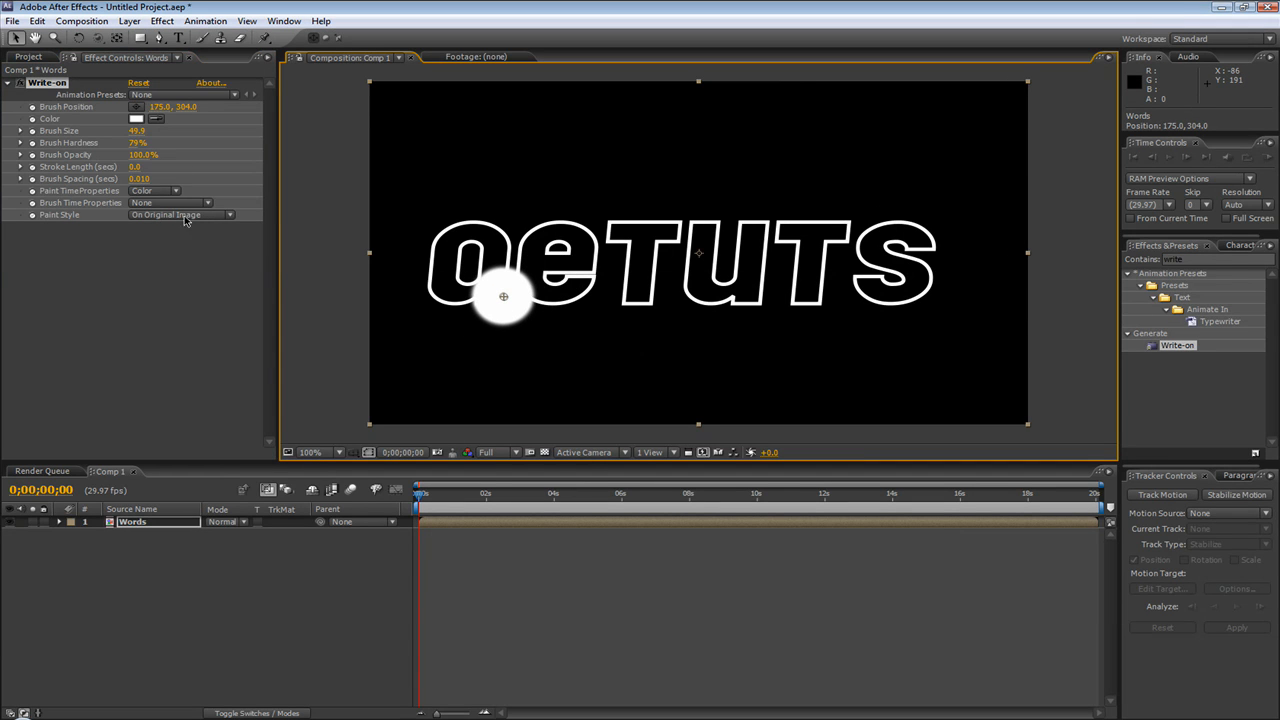
Step: Set the Write-on Paint Style to Reveal Original Image and move the brush below the a's foot, about 173, 327
{"action": "left_click", "coordinate": [230, 216]}
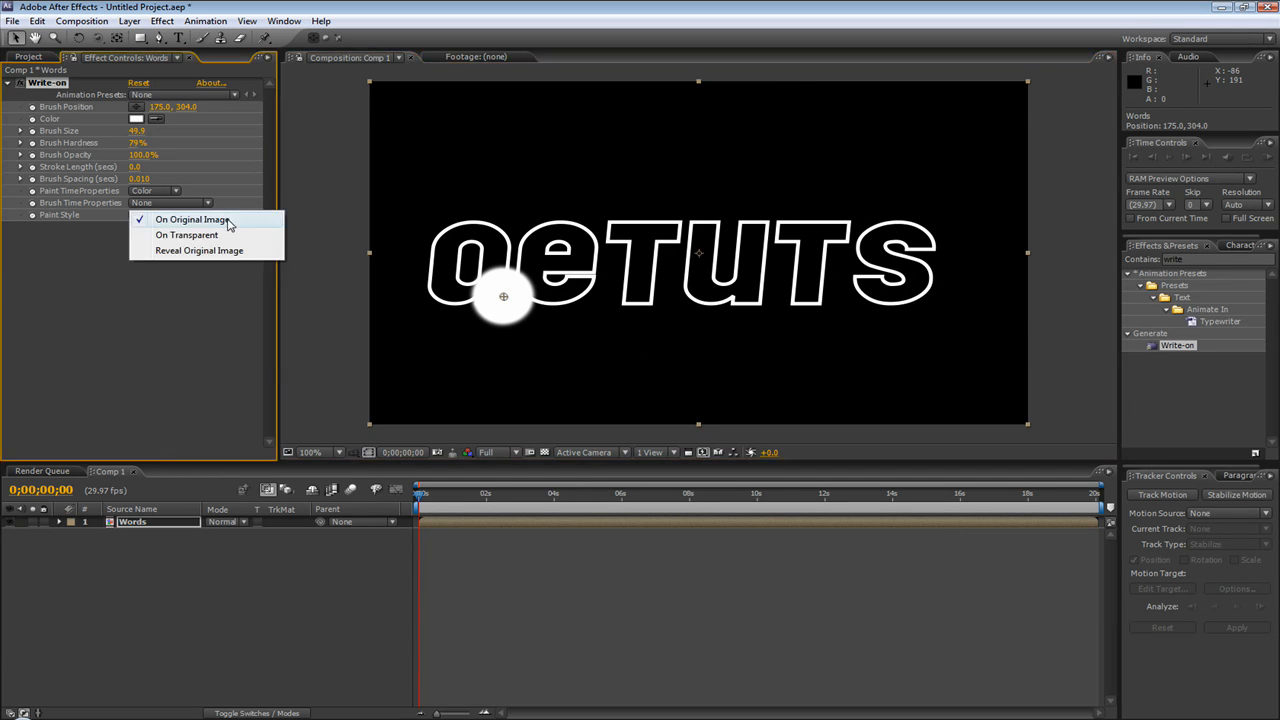
{"action": "left_click", "coordinate": [200, 252]}
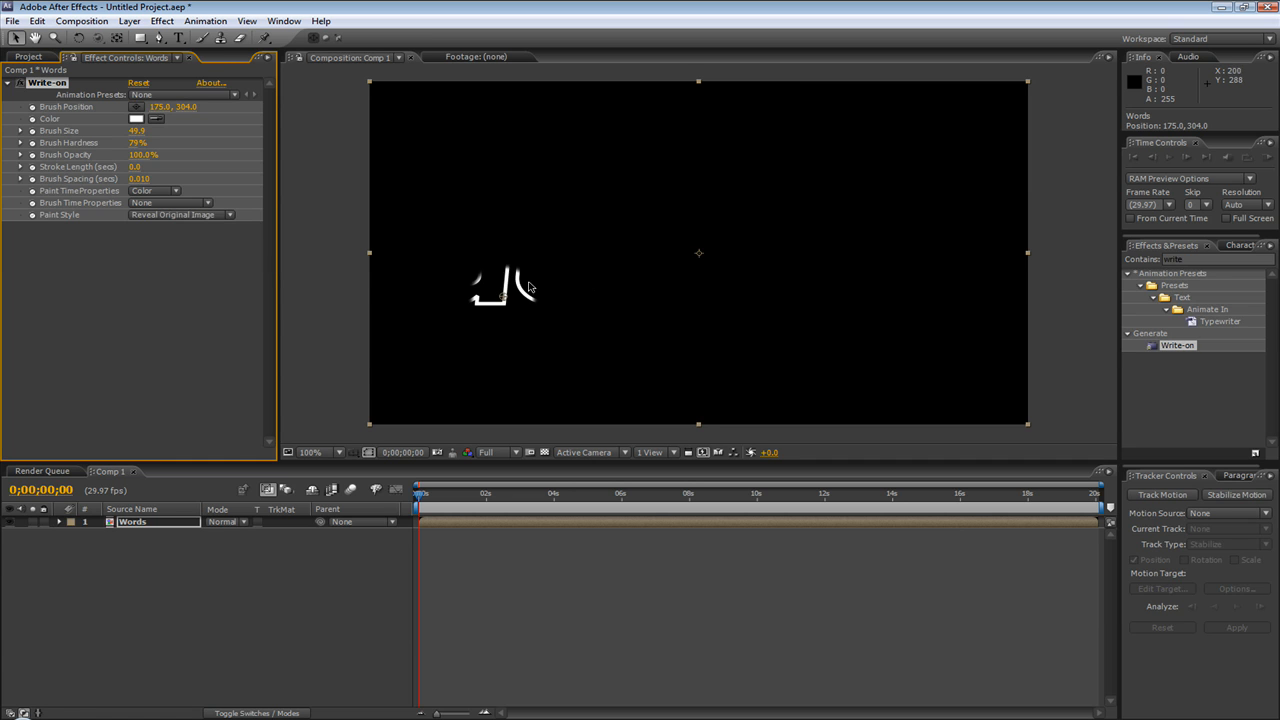
{"action": "mouse_move", "coordinate": [503, 298]}
{"action": "left_mouse_down"}
{"action": "mouse_move", "coordinate": [492, 275]}
{"action": "mouse_move", "coordinate": [452, 262]}
{"action": "mouse_move", "coordinate": [447, 288]}
{"action": "mouse_move", "coordinate": [470, 290]}
{"action": "mouse_move", "coordinate": [555, 248]}
{"action": "mouse_move", "coordinate": [580, 258]}
{"action": "mouse_move", "coordinate": [545, 285]}
{"action": "mouse_move", "coordinate": [486, 266]}
{"action": "mouse_move", "coordinate": [496, 298]}
{"action": "mouse_move", "coordinate": [468, 246]}
{"action": "mouse_move", "coordinate": [463, 268]}
{"action": "mouse_move", "coordinate": [496, 291]}
{"action": "mouse_move", "coordinate": [503, 316]}
{"action": "left_mouse_up"}
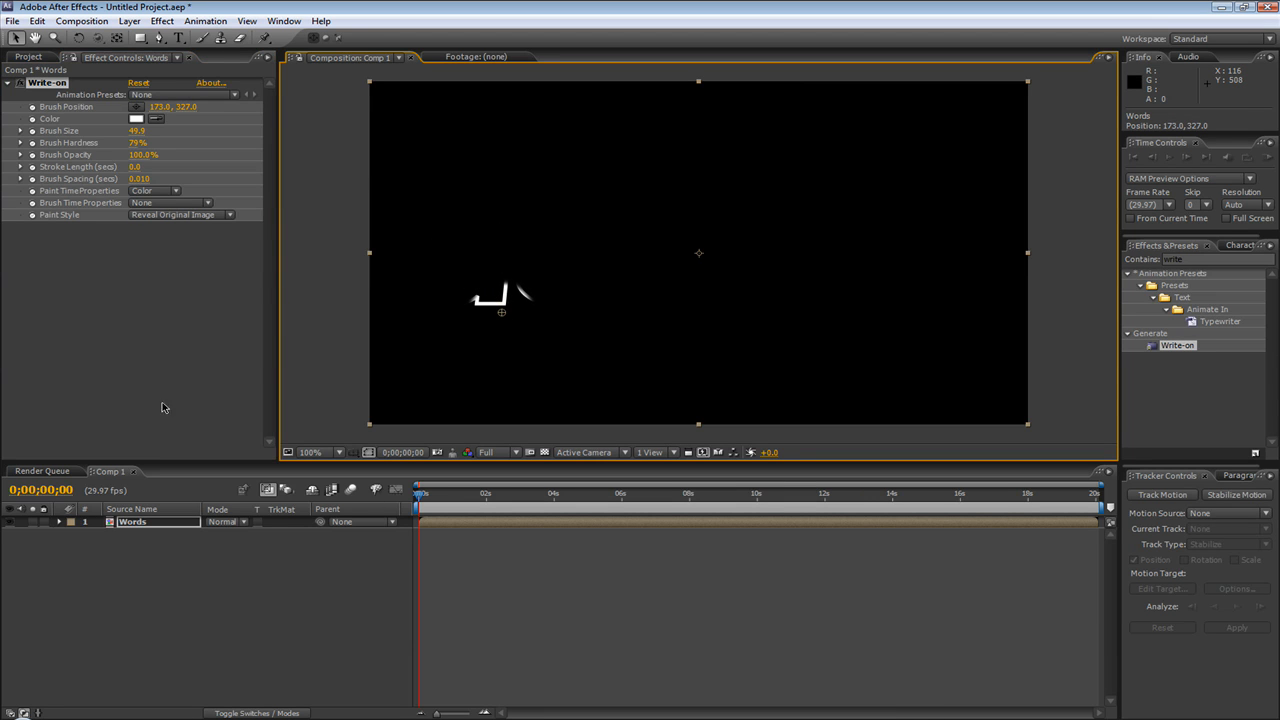
Step: Keyframe the Brush Position at the timeline start and again at the first T, about 343, 221, a little after 2 seconds
{"action": "left_click", "coordinate": [32, 107]}
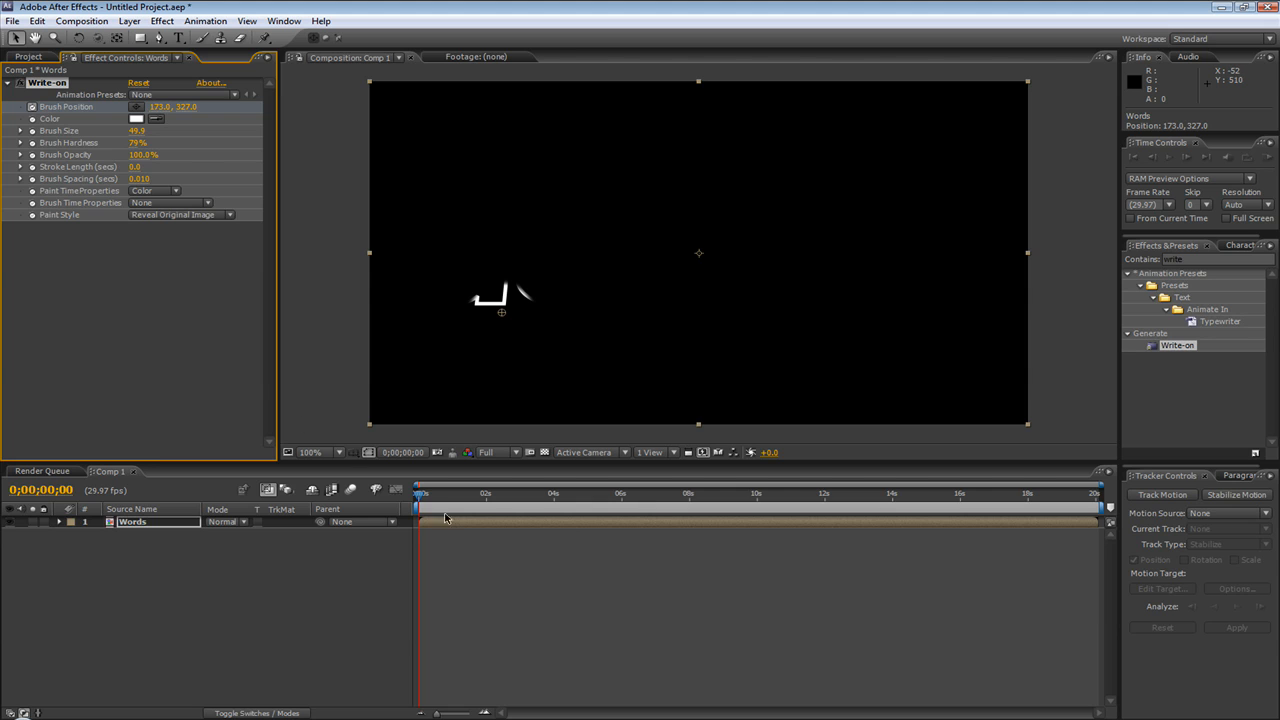
{"action": "left_click_drag", "start_coordinate": [424, 495], "coordinate": [498, 494]}
{"action": "mouse_move", "coordinate": [498, 310]}
{"action": "left_mouse_down"}
{"action": "mouse_move", "coordinate": [640, 228]}
{"action": "mouse_move", "coordinate": [660, 252]}
{"action": "left_mouse_up"}
{"action": "mouse_move", "coordinate": [498, 494]}
{"action": "left_mouse_down"}
{"action": "mouse_move", "coordinate": [420, 495]}
{"action": "mouse_move", "coordinate": [502, 496]}
{"action": "left_mouse_up"}
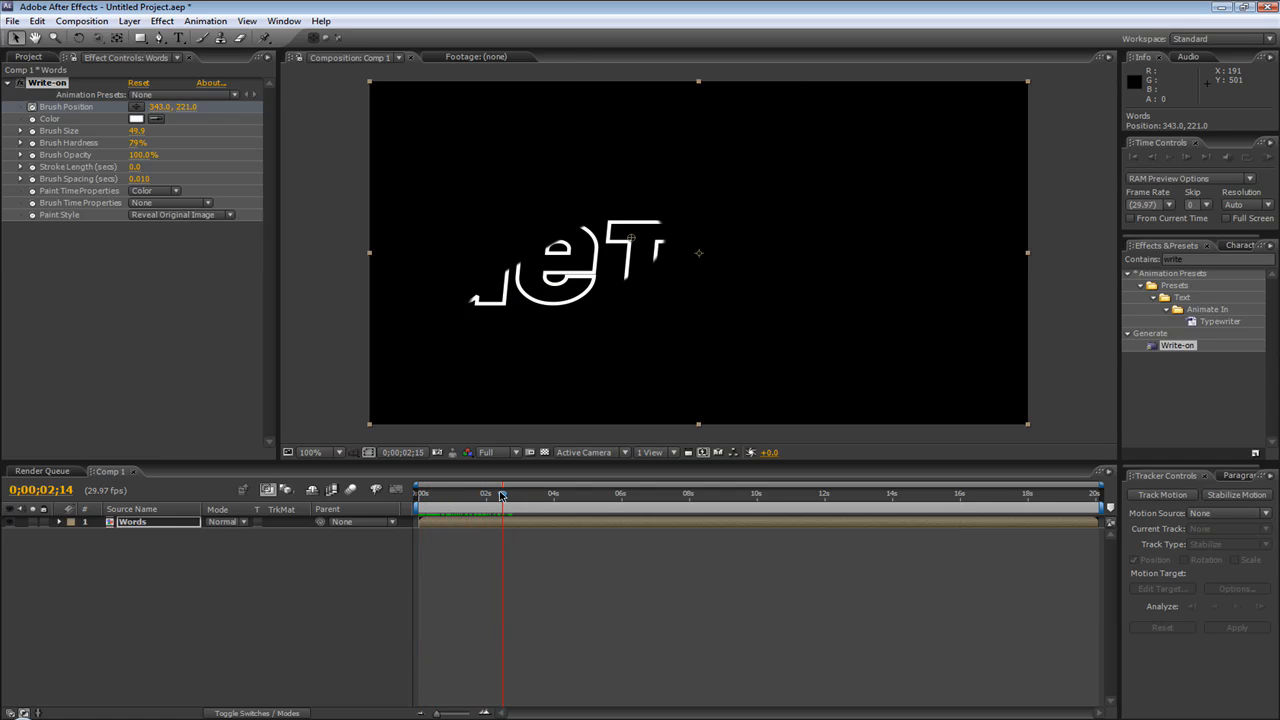
Step: Reveal the Words layer's keyframes, delete all the Brush Position keyframes and return to the start of the timeline
{"action": "key", "text": "u"}
{"action": "left_click_drag", "start_coordinate": [522, 538], "coordinate": [390, 558]}
{"action": "key", "text": "Delete"}
{"action": "left_click_drag", "start_coordinate": [427, 493], "coordinate": [382, 497]}
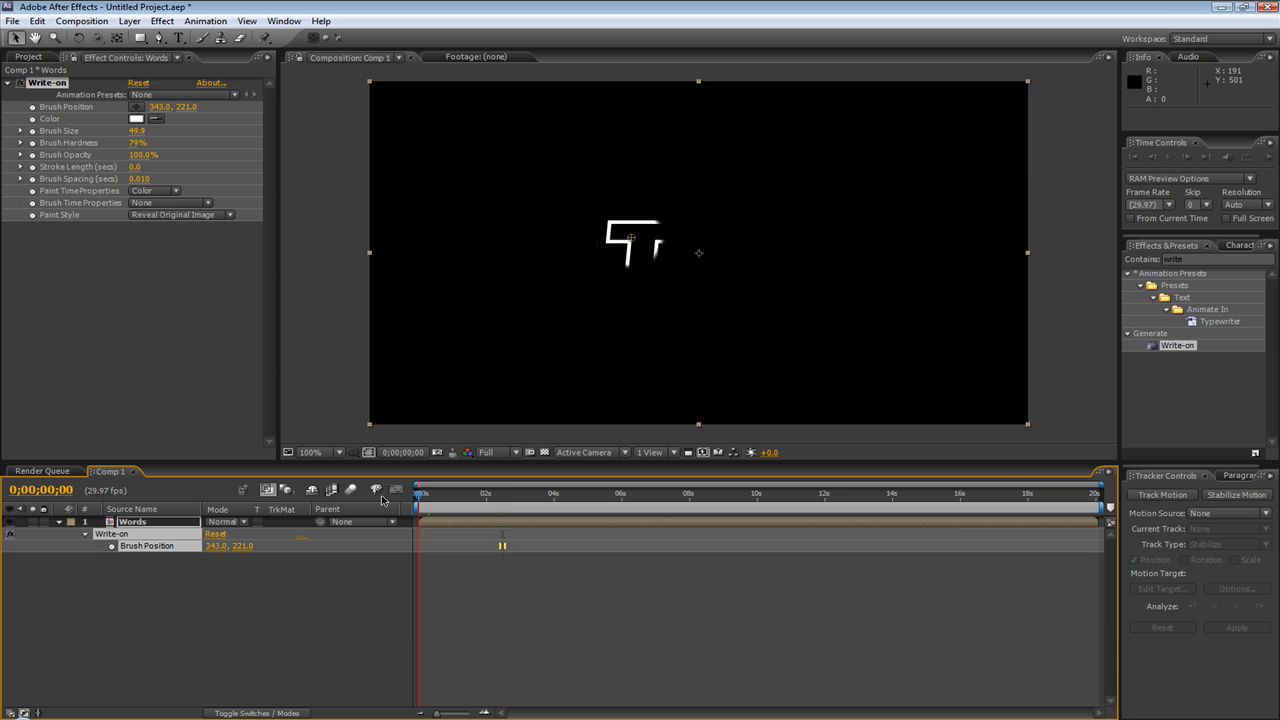
Step: Set the Paint Style to On Original Image and place the brush below the a's foot, about 176, 335
{"action": "left_click", "coordinate": [202, 215]}
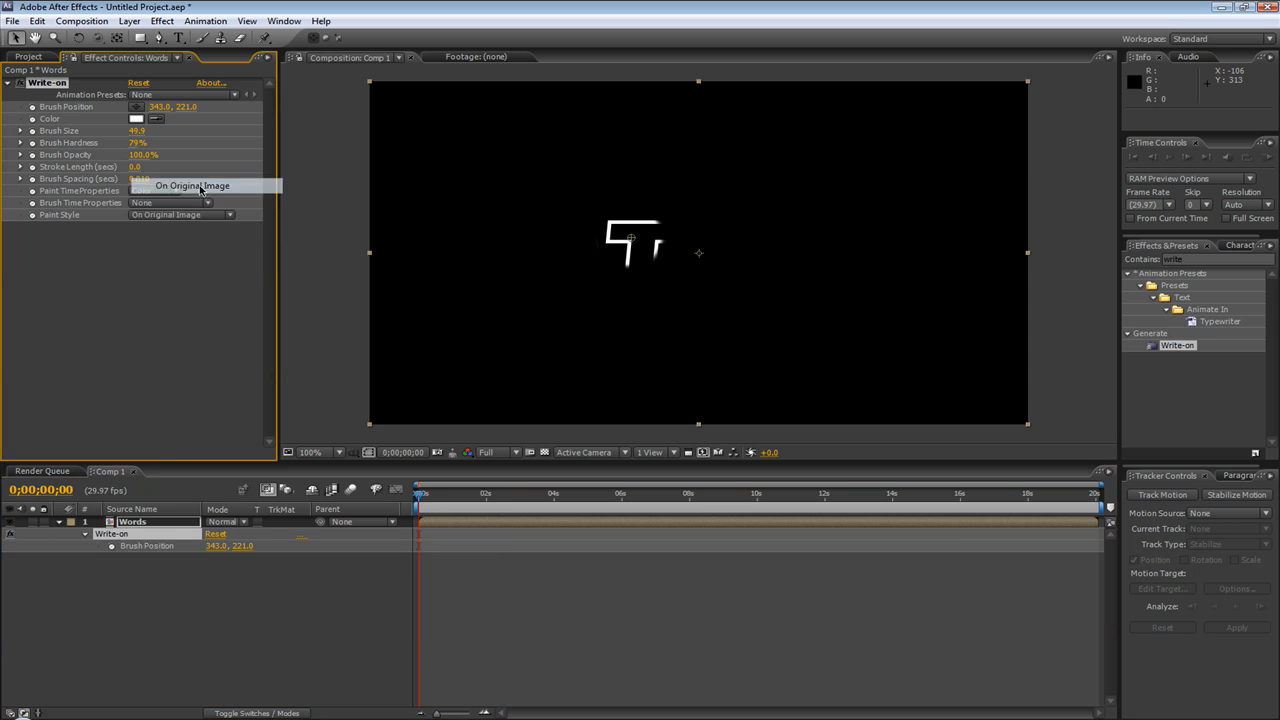
{"action": "left_click", "coordinate": [205, 187]}
{"action": "left_click_drag", "start_coordinate": [634, 240], "coordinate": [504, 318]}
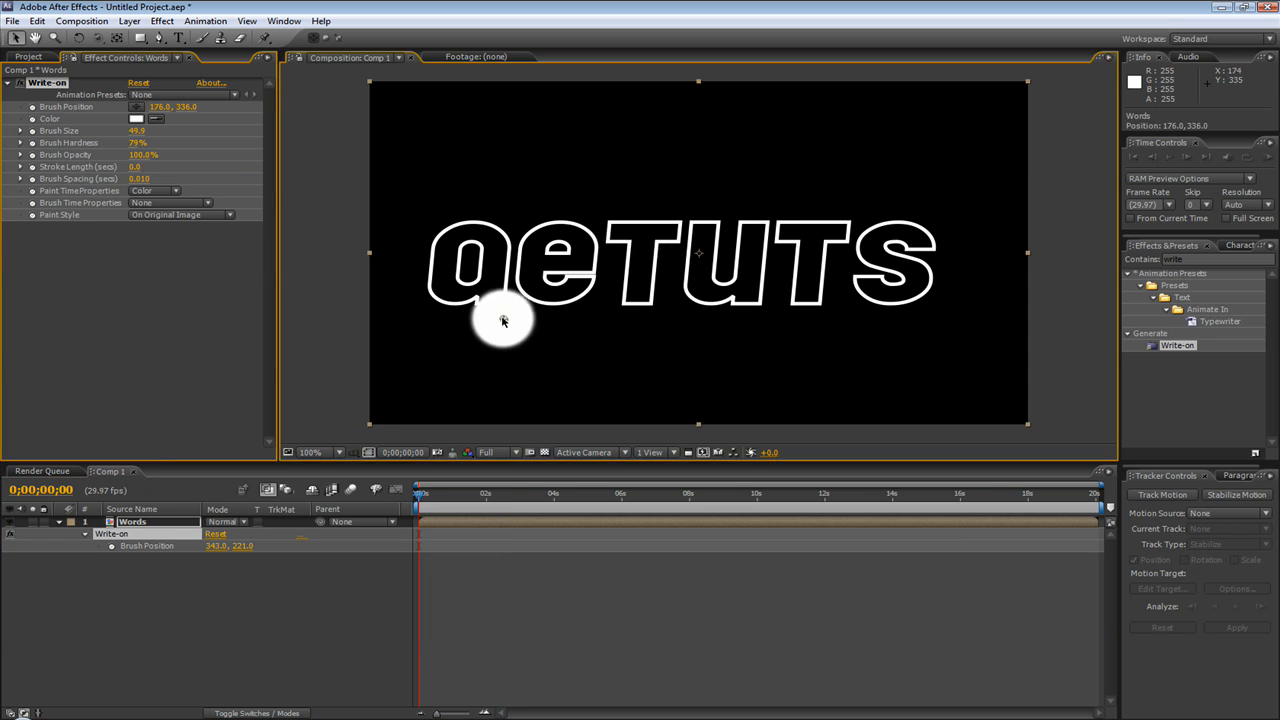
Step: Set the brush size to 9.5 and nudge the brush to 174, 332
{"action": "left_click_drag", "start_coordinate": [135, 131], "coordinate": [28, 143]}
{"action": "left_click_drag", "start_coordinate": [135, 131], "coordinate": [120, 133]}
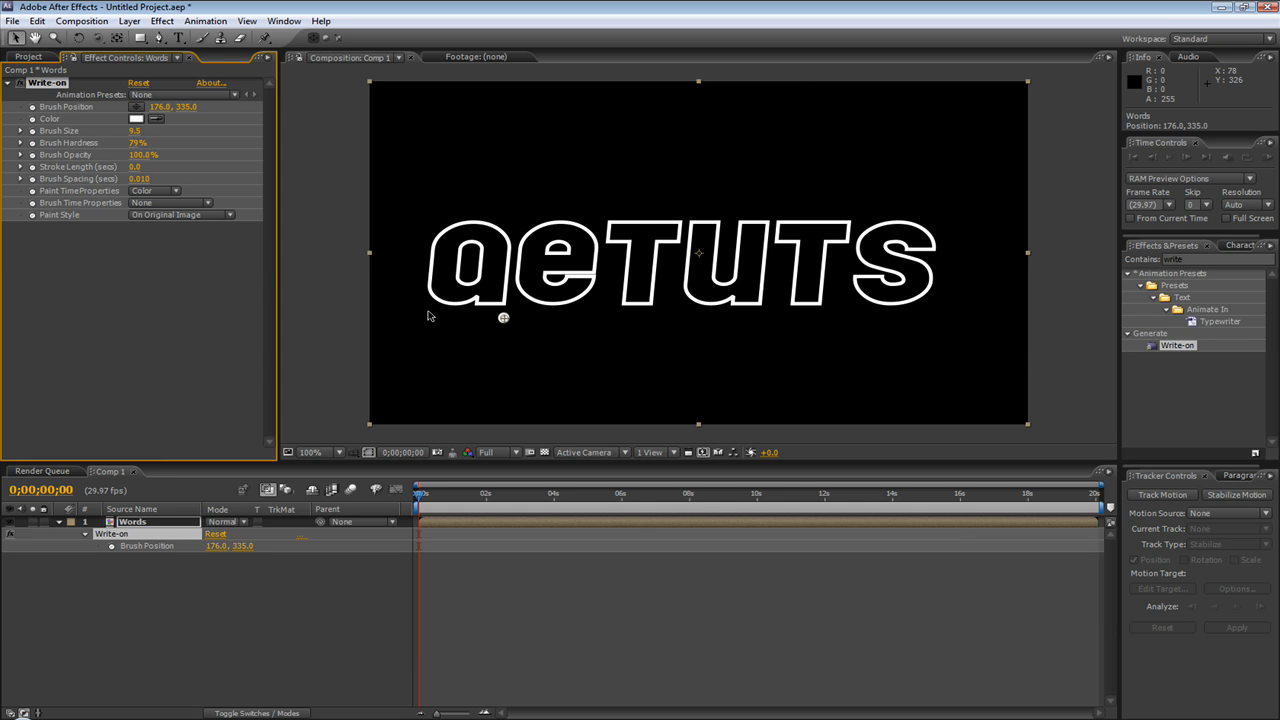
{"action": "mouse_move", "coordinate": [504, 318]}
{"action": "left_mouse_down"}
{"action": "mouse_move", "coordinate": [505, 280]}
{"action": "mouse_move", "coordinate": [500, 328]}
{"action": "mouse_move", "coordinate": [501, 315]}
{"action": "left_mouse_up"}
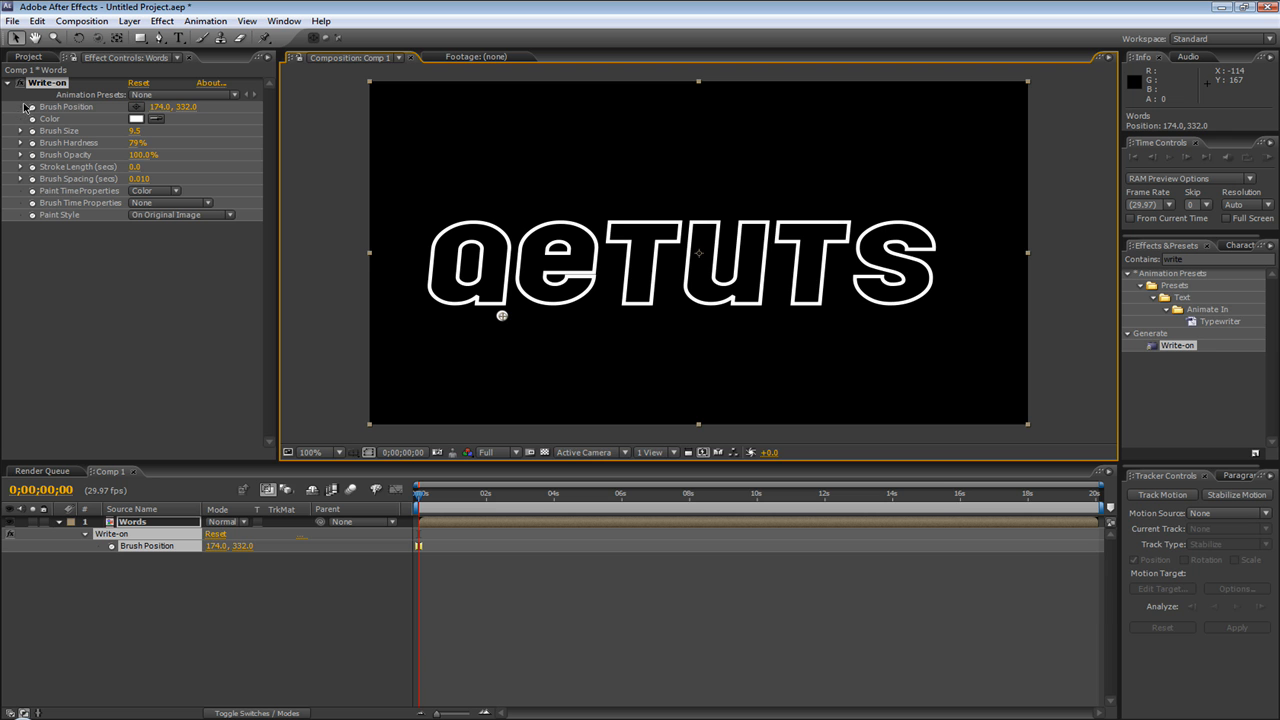
Step: Keyframe the Brush Position every three frames from 0;00;00;00 around the a's outer outline, reaching about 125, 317 at 0;00;01;03
{"action": "left_click", "coordinate": [33, 108]}
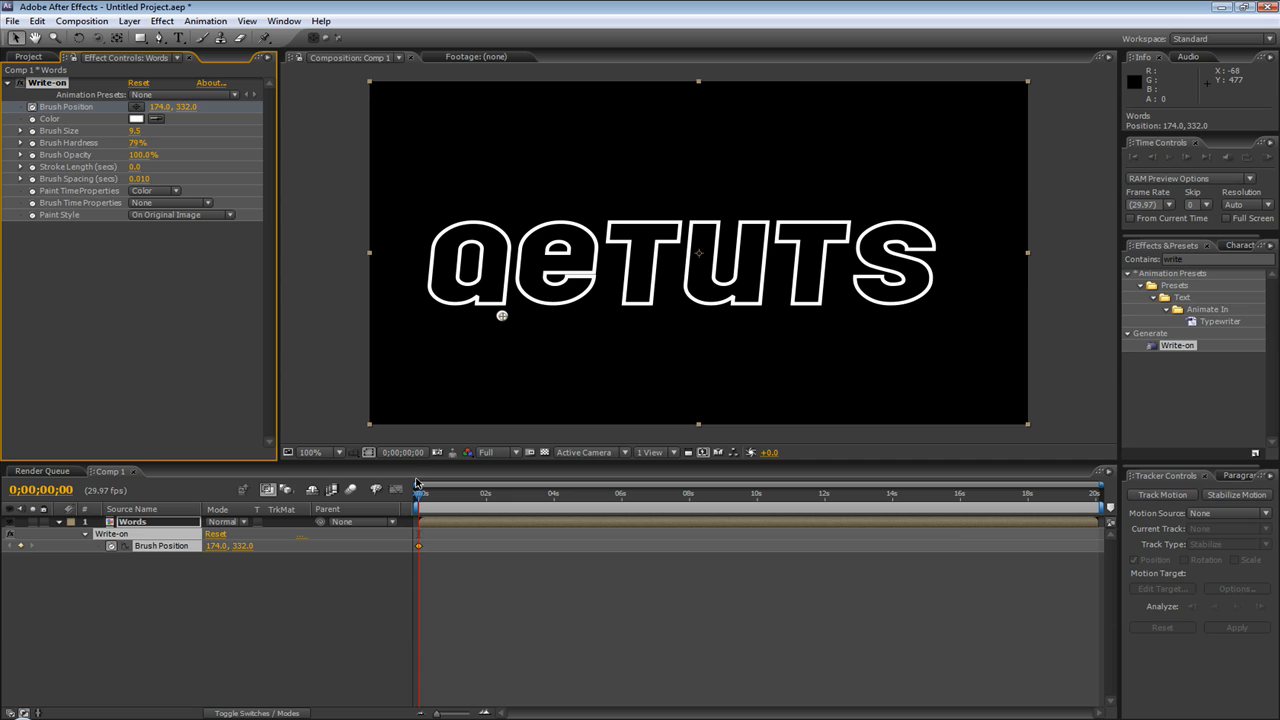
{"action": "left_click_drag", "start_coordinate": [414, 475], "coordinate": [416, 477]}
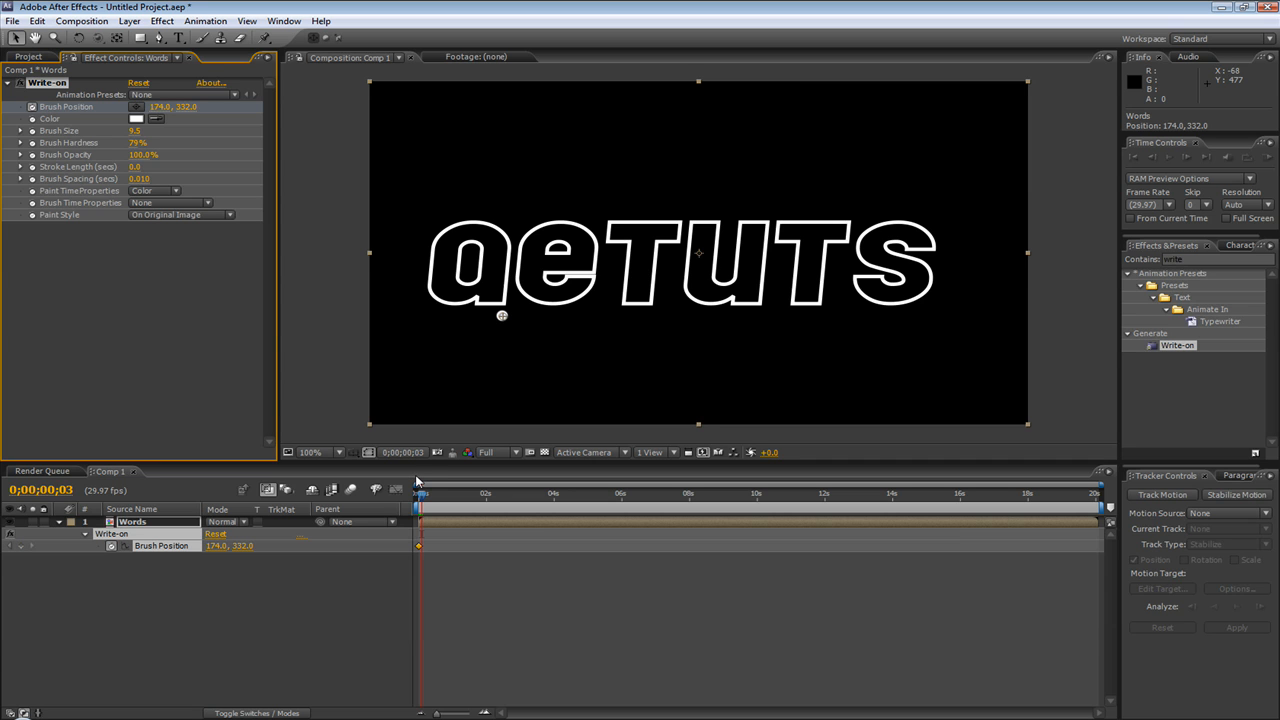
{"action": "key", "text": "Page_Down"}
{"action": "mouse_move", "coordinate": [502, 315]}
{"action": "left_mouse_down"}
{"action": "mouse_move", "coordinate": [510, 244]}
{"action": "mouse_move", "coordinate": [495, 224]}
{"action": "mouse_move", "coordinate": [465, 233]}
{"action": "mouse_move", "coordinate": [459, 270]}
{"action": "mouse_move", "coordinate": [513, 186]}
{"action": "mouse_move", "coordinate": [480, 179]}
{"action": "mouse_move", "coordinate": [401, 204]}
{"action": "mouse_move", "coordinate": [516, 173]}
{"action": "mouse_move", "coordinate": [428, 195]}
{"action": "mouse_move", "coordinate": [473, 183]}
{"action": "mouse_move", "coordinate": [441, 210]}
{"action": "mouse_move", "coordinate": [485, 182]}
{"action": "mouse_move", "coordinate": [444, 209]}
{"action": "mouse_move", "coordinate": [416, 254]}
{"action": "mouse_move", "coordinate": [485, 171]}
{"action": "mouse_move", "coordinate": [484, 203]}
{"action": "mouse_move", "coordinate": [650, 243]}
{"action": "mouse_move", "coordinate": [695, 240]}
{"action": "mouse_move", "coordinate": [673, 233]}
{"action": "mouse_move", "coordinate": [679, 219]}
{"action": "mouse_move", "coordinate": [511, 231]}
{"action": "mouse_move", "coordinate": [466, 218]}
{"action": "mouse_move", "coordinate": [477, 220]}
{"action": "mouse_move", "coordinate": [434, 245]}
{"action": "mouse_move", "coordinate": [437, 363]}
{"action": "mouse_move", "coordinate": [486, 374]}
{"action": "mouse_move", "coordinate": [430, 292]}
{"action": "mouse_move", "coordinate": [488, 370]}
{"action": "mouse_move", "coordinate": [665, 392]}
{"action": "mouse_move", "coordinate": [455, 292]}
{"action": "mouse_move", "coordinate": [596, 353]}
{"action": "mouse_move", "coordinate": [752, 378]}
{"action": "mouse_move", "coordinate": [636, 338]}
{"action": "mouse_move", "coordinate": [720, 357]}
{"action": "mouse_move", "coordinate": [586, 349]}
{"action": "mouse_move", "coordinate": [434, 289]}
{"action": "mouse_move", "coordinate": [437, 402]}
{"action": "mouse_move", "coordinate": [432, 290]}
{"action": "mouse_move", "coordinate": [465, 306]}
{"action": "left_mouse_up"}
{"action": "key", "text": "Page_Down"}
{"action": "key", "text": "Page_Down"}
{"action": "key", "text": "Page_Down"}
{"action": "key", "text": "Page_Down"}
{"action": "key", "text": "Page_Down"}
{"action": "key", "text": "Page_Down"}
{"action": "key", "text": "Page_Down"}
{"action": "key", "text": "Page_Down"}
{"action": "key", "text": "Page_Down"}
{"action": "key", "text": "Page_Down"}
{"action": "key", "text": "Page_Down"}
{"action": "key", "text": "Page_Down"}
{"action": "key", "text": "Page_Down"}
{"action": "key", "text": "Page_Down"}
{"action": "key", "text": "Page_Down"}
{"action": "key", "text": "Page_Down"}
{"action": "key", "text": "Page_Down"}
{"action": "key", "text": "Page_Down"}
{"action": "key", "text": "Page_Down"}
{"action": "key", "text": "Page_Down"}
{"action": "key", "text": "Page_Down"}
{"action": "key", "text": "Page_Down"}
{"action": "key", "text": "Page_Down"}
{"action": "key", "text": "Page_Down"}
{"action": "key", "text": "Page_Down"}
{"action": "key", "text": "Page_Down"}
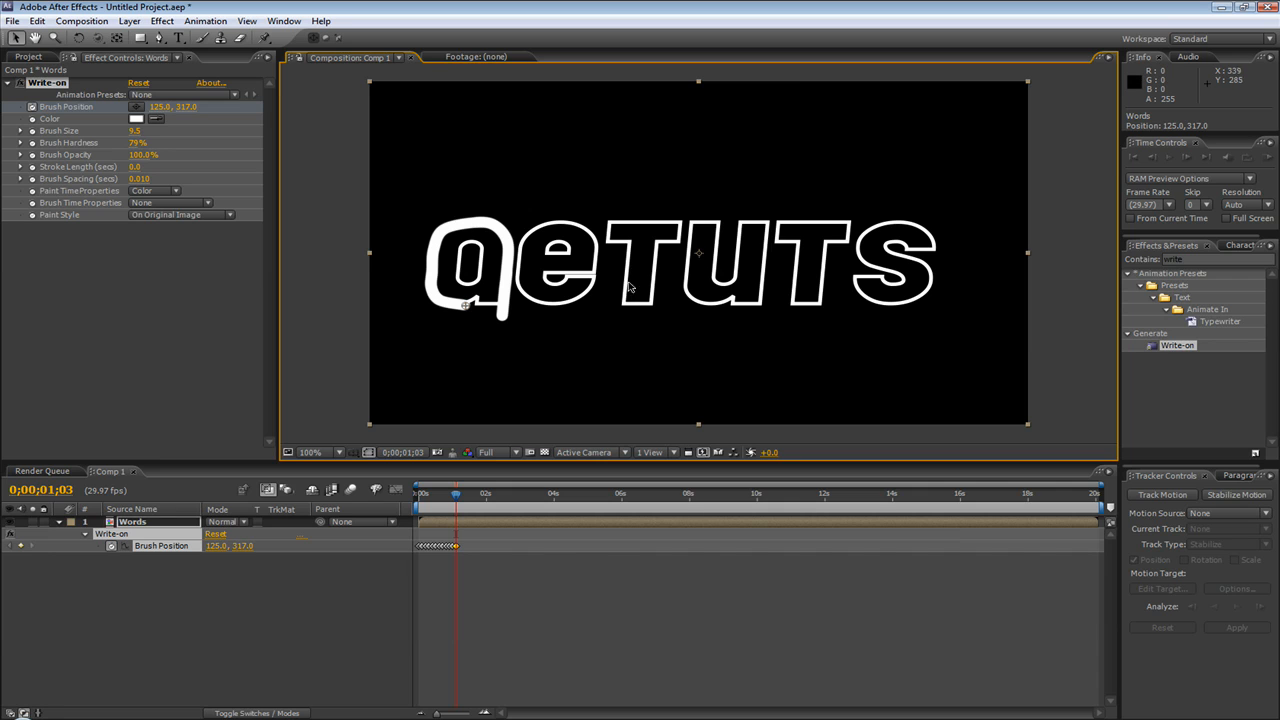
Step: Keyframe the brush through the notch at the base of the a and along its foot, reaching 173, 313 at 0;00;01;12
{"action": "key", "text": "Page_Down"}
{"action": "key", "text": "Page_Down"}
{"action": "key", "text": "Page_Down"}
{"action": "left_click_drag", "start_coordinate": [467, 306], "coordinate": [477, 299]}
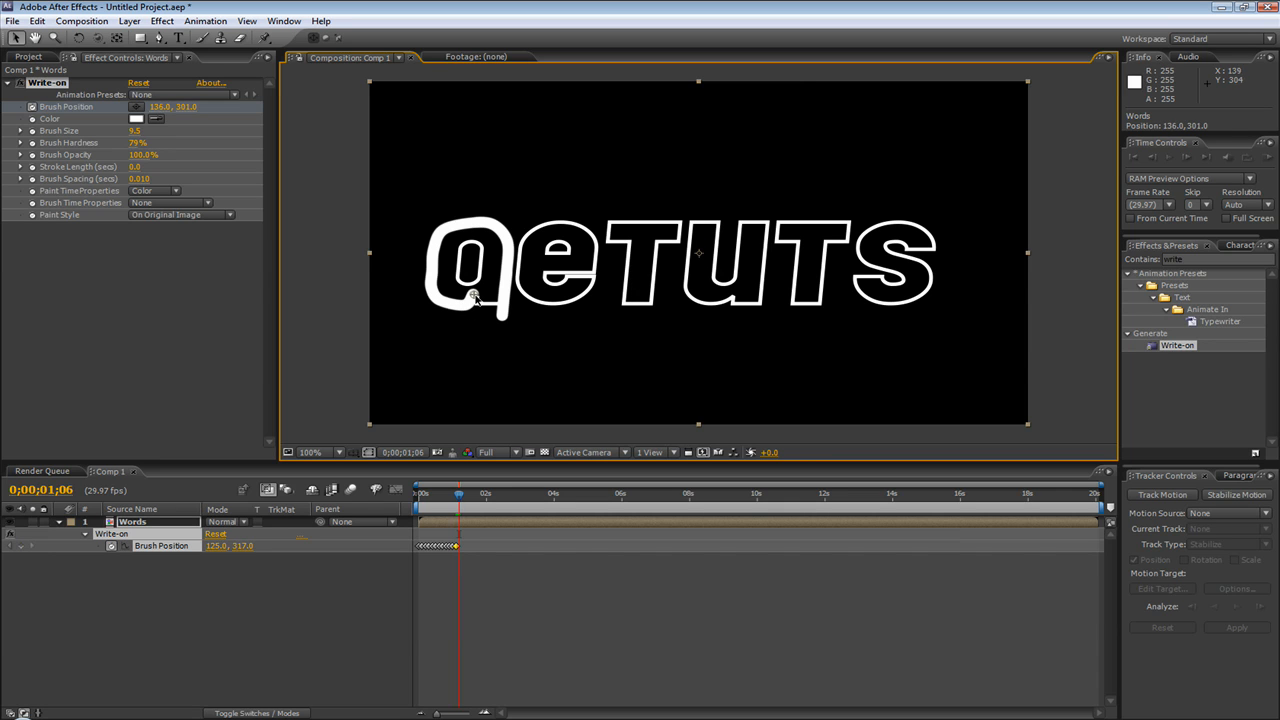
{"action": "key", "text": "Page_Down"}
{"action": "key", "text": "Page_Down"}
{"action": "key", "text": "Page_Down"}
{"action": "key", "text": "Page_Down"}
{"action": "key", "text": "Page_Down"}
{"action": "key", "text": "Page_Down"}
{"action": "left_click_drag", "start_coordinate": [477, 299], "coordinate": [500, 310]}
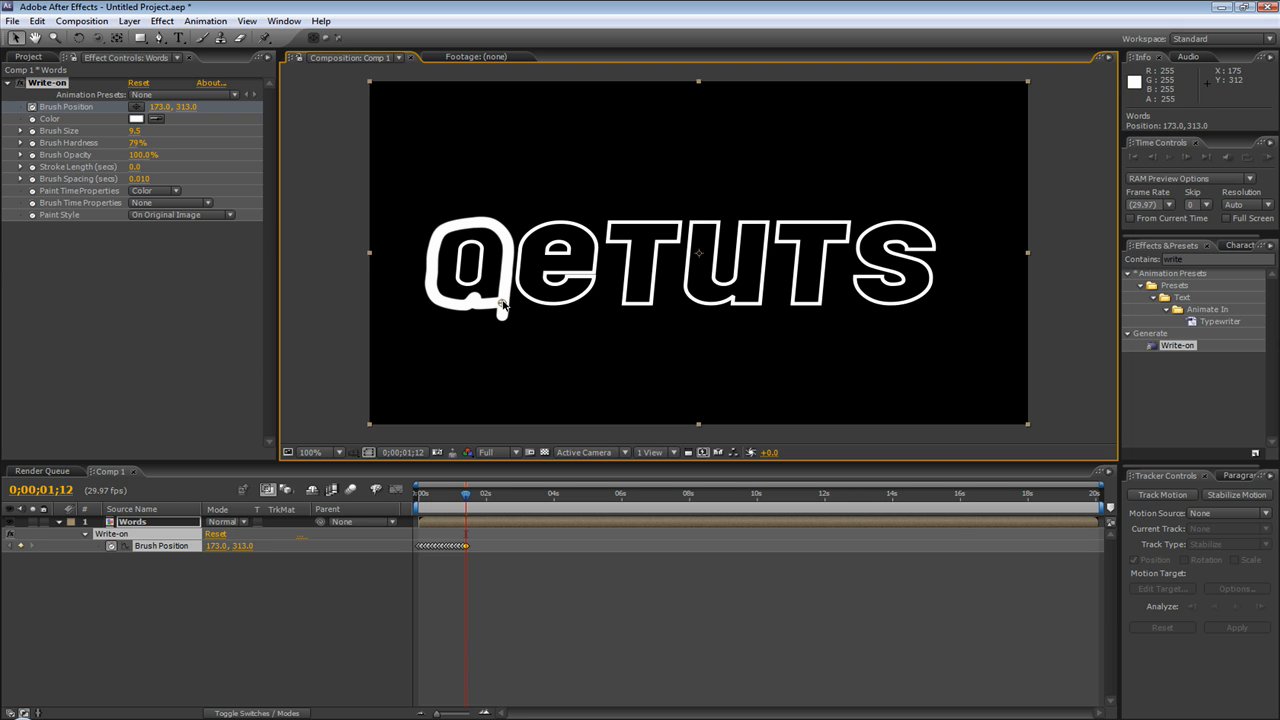
Step: Keyframe the Brush Position every few frames to close the outer outline and trace the a's inner loop
{"action": "key", "text": "Page_Down"}
{"action": "key", "text": "Page_Down"}
{"action": "mouse_move", "coordinate": [504, 304]}
{"action": "left_mouse_down"}
{"action": "mouse_move", "coordinate": [479, 244]}
{"action": "mouse_move", "coordinate": [466, 243]}
{"action": "mouse_move", "coordinate": [461, 287]}
{"action": "mouse_move", "coordinate": [504, 284]}
{"action": "mouse_move", "coordinate": [489, 280]}
{"action": "mouse_move", "coordinate": [513, 272]}
{"action": "mouse_move", "coordinate": [522, 235]}
{"action": "mouse_move", "coordinate": [581, 228]}
{"action": "left_mouse_up"}
{"action": "key", "text": "Page_Down"}
{"action": "key", "text": "Page_Down"}
{"action": "key", "text": "Page_Down"}
{"action": "key", "text": "Page_Down"}
{"action": "key", "text": "Page_Down"}
{"action": "key", "text": "Page_Down"}
{"action": "key", "text": "Page_Down"}
{"action": "key", "text": "Page_Down"}
{"action": "key", "text": "Page_Down"}
{"action": "key", "text": "Page_Down"}
{"action": "key", "text": "Page_Down"}
{"action": "key", "text": "Page_Down"}
{"action": "key", "text": "Page_Down"}
{"action": "key", "text": "Page_Down"}
{"action": "key", "text": "Page_Down"}
{"action": "key", "text": "Page_Down"}
{"action": "key", "text": "Page_Down"}
{"action": "key", "text": "Page_Down"}
{"action": "key", "text": "Page_Down"}
{"action": "key", "text": "Page_Down"}
{"action": "key", "text": "Page_Down"}
{"action": "key", "text": "Page_Down"}
{"action": "key", "text": "Page_Down"}
{"action": "key", "text": "Page_Down"}
{"action": "key", "text": "Page_Down"}
{"action": "key", "text": "Page_Down"}
{"action": "key", "text": "Page_Down"}
{"action": "key", "text": "Page_Down"}
{"action": "key", "text": "Page_Down"}
Step: Undo the last Brush Position changes, back to the keyframe at 142, 278 inside the a
{"action": "key", "text": "ctrl+z"}
{"action": "key", "text": "ctrl+z"}
{"action": "key", "text": "ctrl+z"}
{"action": "key", "text": "ctrl+z"}
{"action": "key", "text": "ctrl+z"}
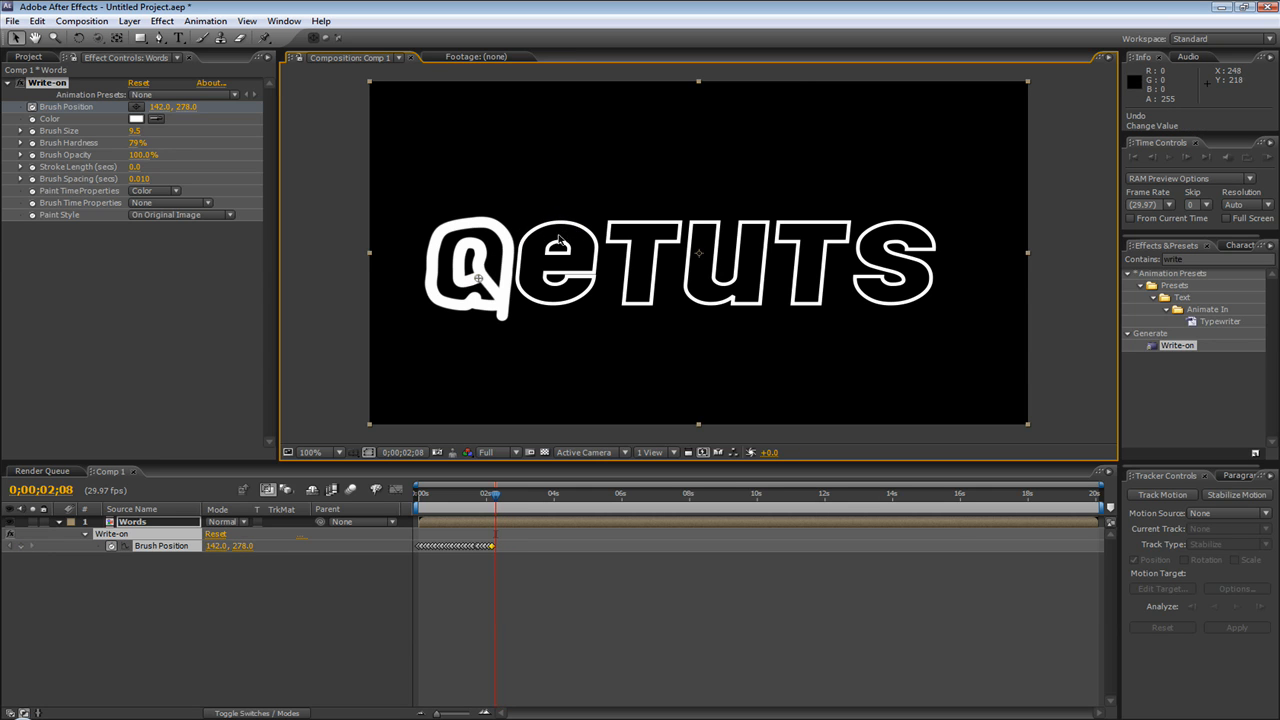
Step: Set the Write-on Paint Style to Reveal Original Image and deselect the Words layer
{"action": "left_click", "coordinate": [175, 215]}
{"action": "left_click", "coordinate": [195, 254]}
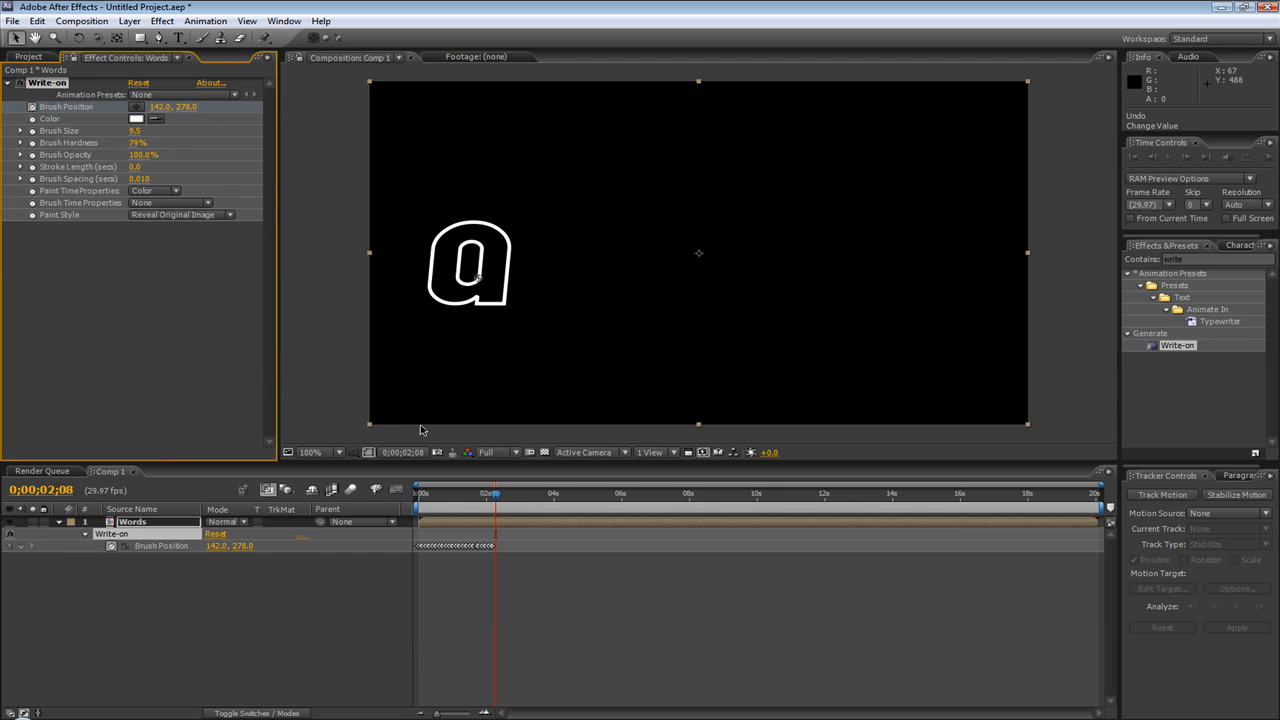
{"action": "left_click", "coordinate": [477, 614]}
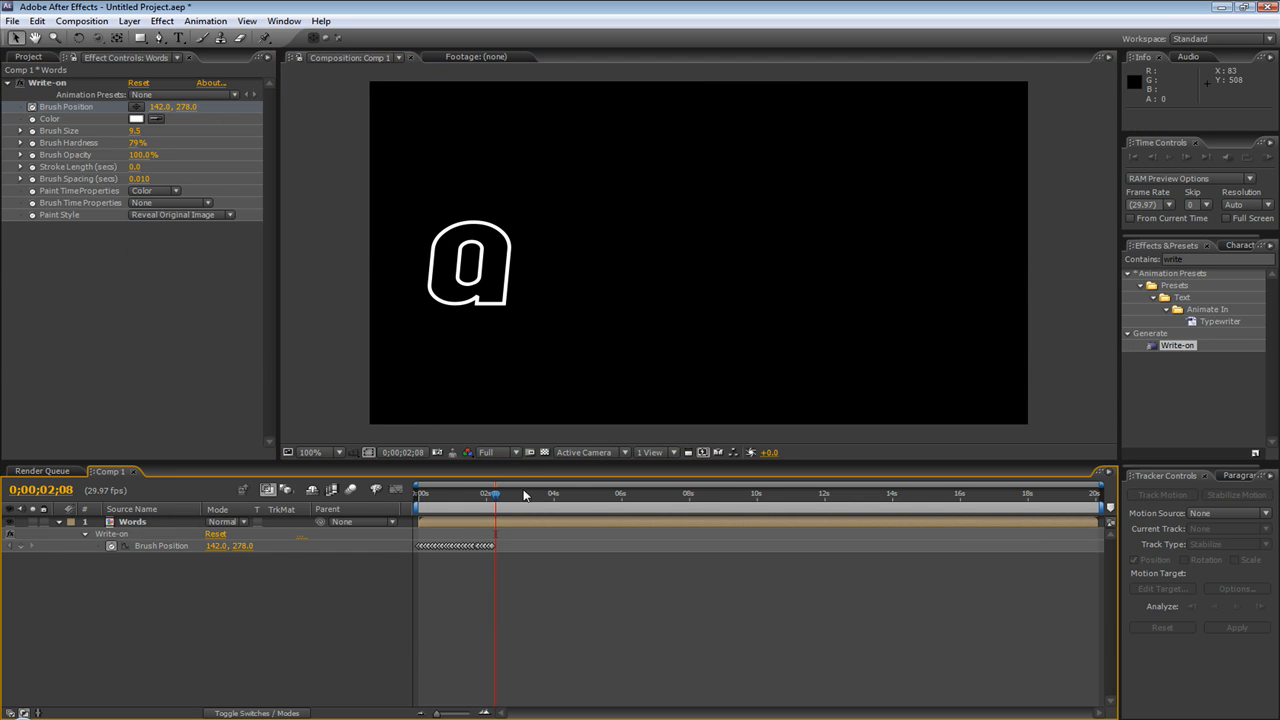
Step: End the work area at 0;00;02;07 and run a RAM preview of the a being written on
{"action": "mouse_move", "coordinate": [491, 498]}
{"action": "left_mouse_down"}
{"action": "mouse_move", "coordinate": [415, 503]}
{"action": "mouse_move", "coordinate": [491, 508]}
{"action": "left_mouse_up"}
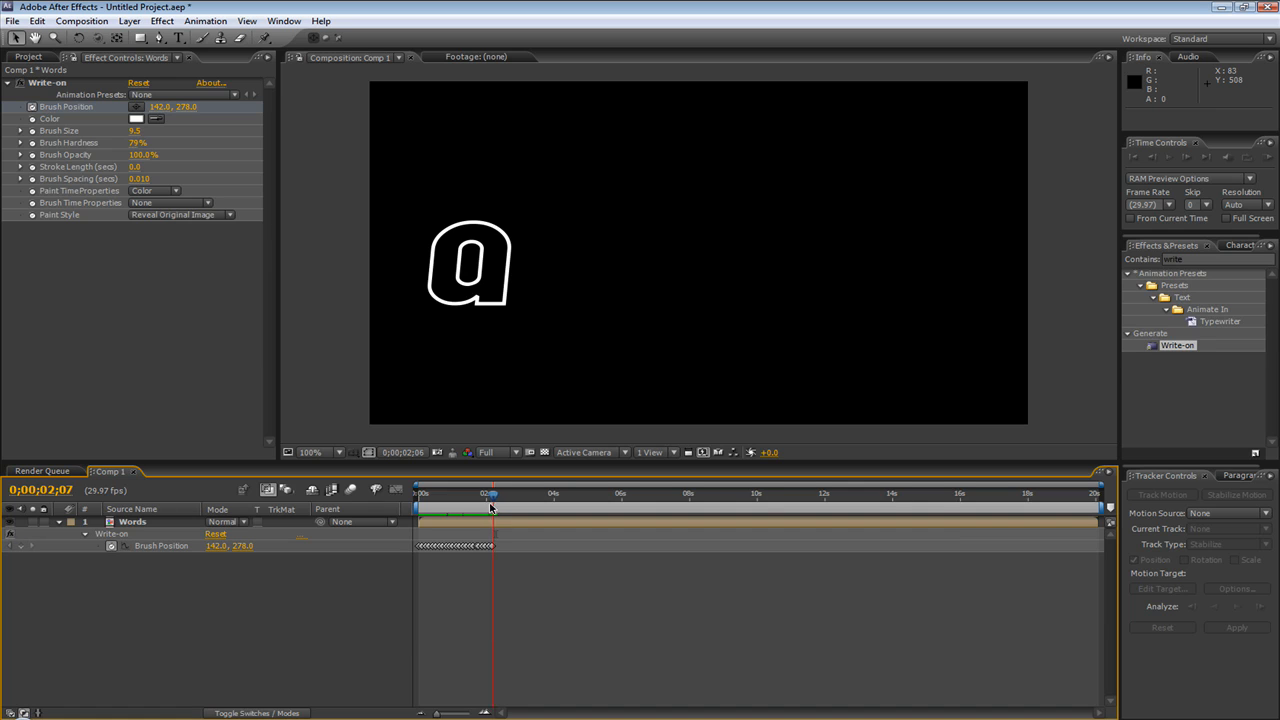
{"action": "key", "text": "n"}
{"action": "key", "text": "KP_0"}
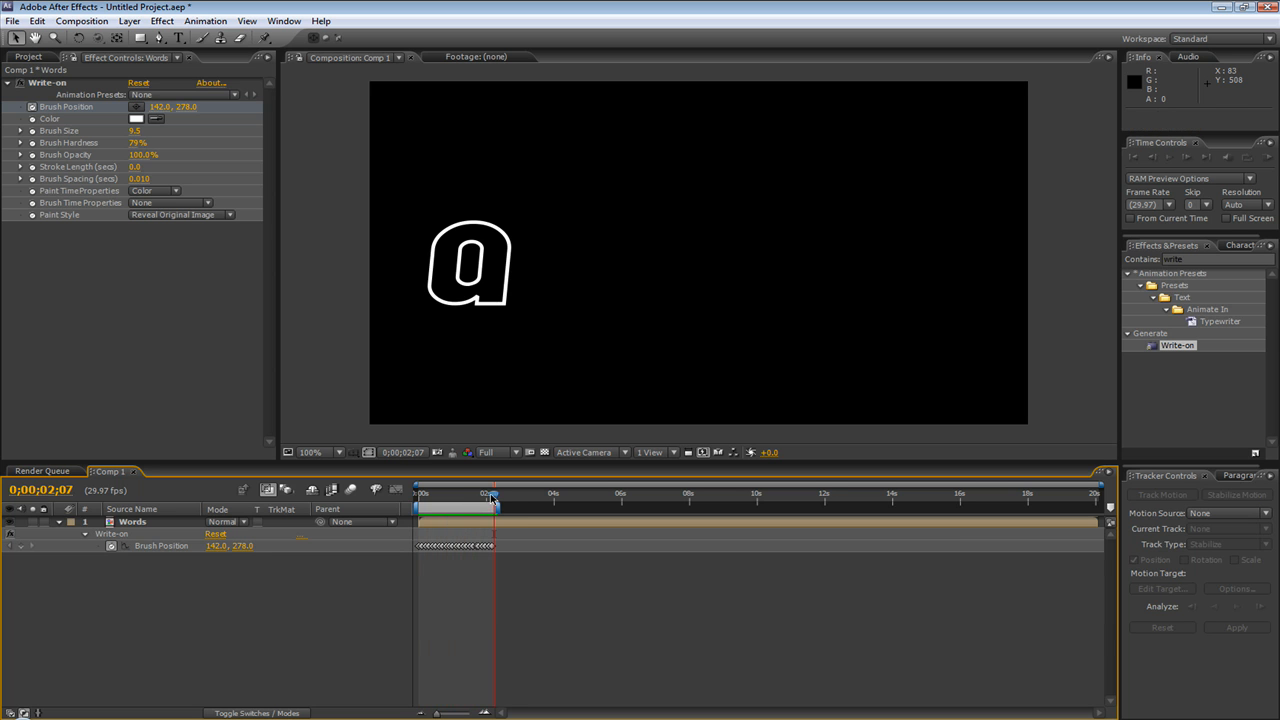
Step: Try compressing all Brush Position keyframes to finish at 0;00;00;29, end the work area there and preview the faster write-on
{"action": "left_click_drag", "start_coordinate": [485, 541], "coordinate": [416, 558]}
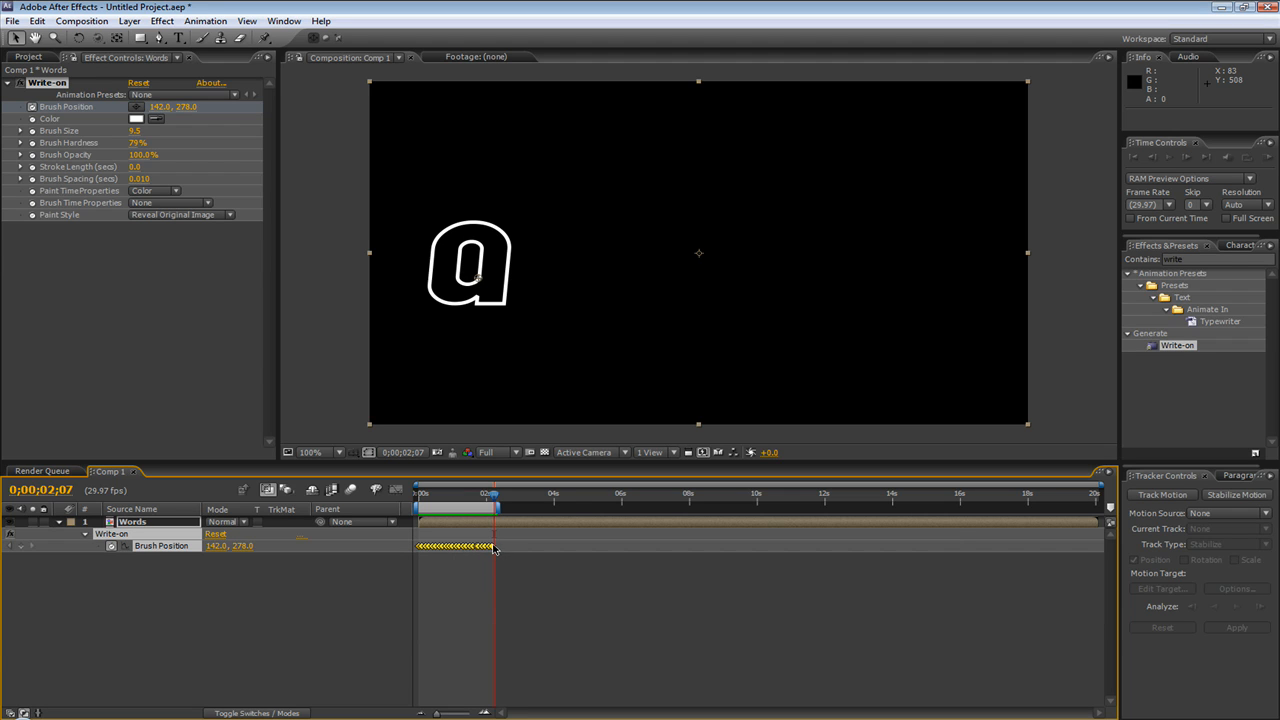
{"action": "mouse_move", "coordinate": [493, 549]}
{"action": "left_mouse_down"}
{"action": "mouse_move", "coordinate": [453, 549]}
{"action": "mouse_move", "coordinate": [873, 547]}
{"action": "mouse_move", "coordinate": [451, 559]}
{"action": "left_mouse_up"}
{"action": "left_click", "coordinate": [452, 496]}
{"action": "key", "text": "n"}
{"action": "key", "text": "KP_0"}
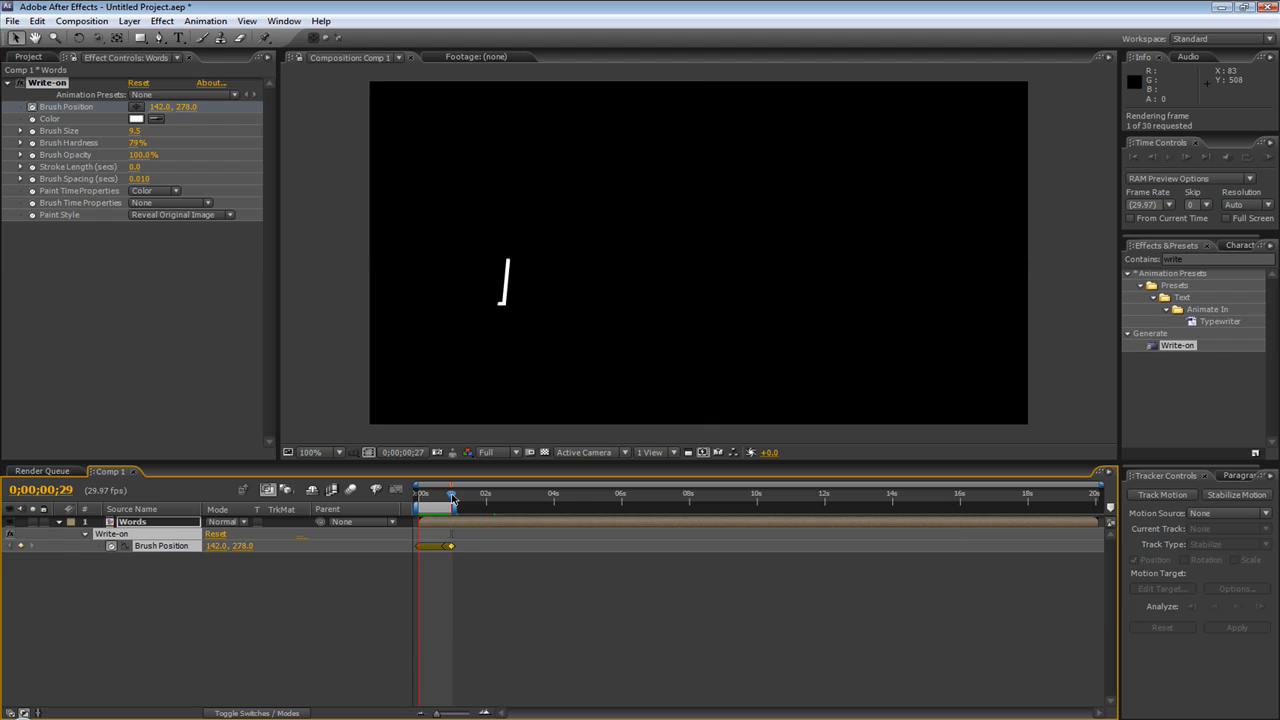
Step: Undo the work area change and the keyframe compression, then clear the selection
{"action": "key", "text": "ctrl+z"}
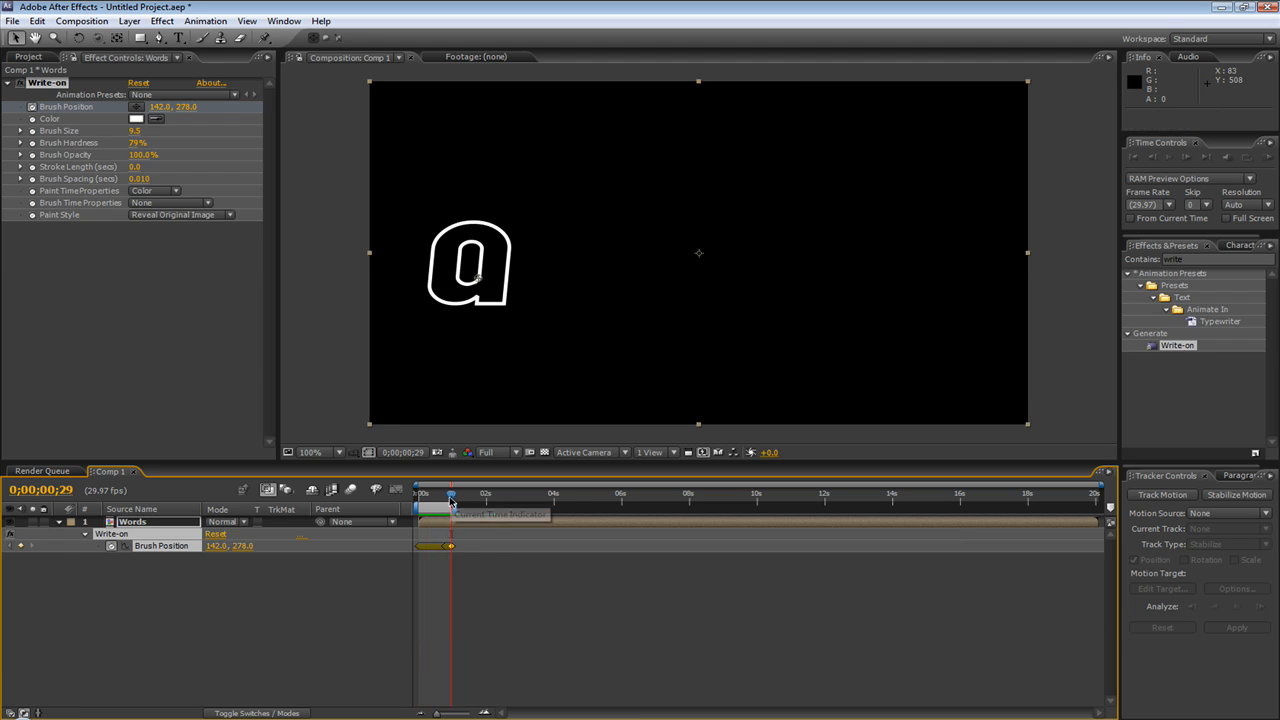
{"action": "key", "text": "ctrl+z"}
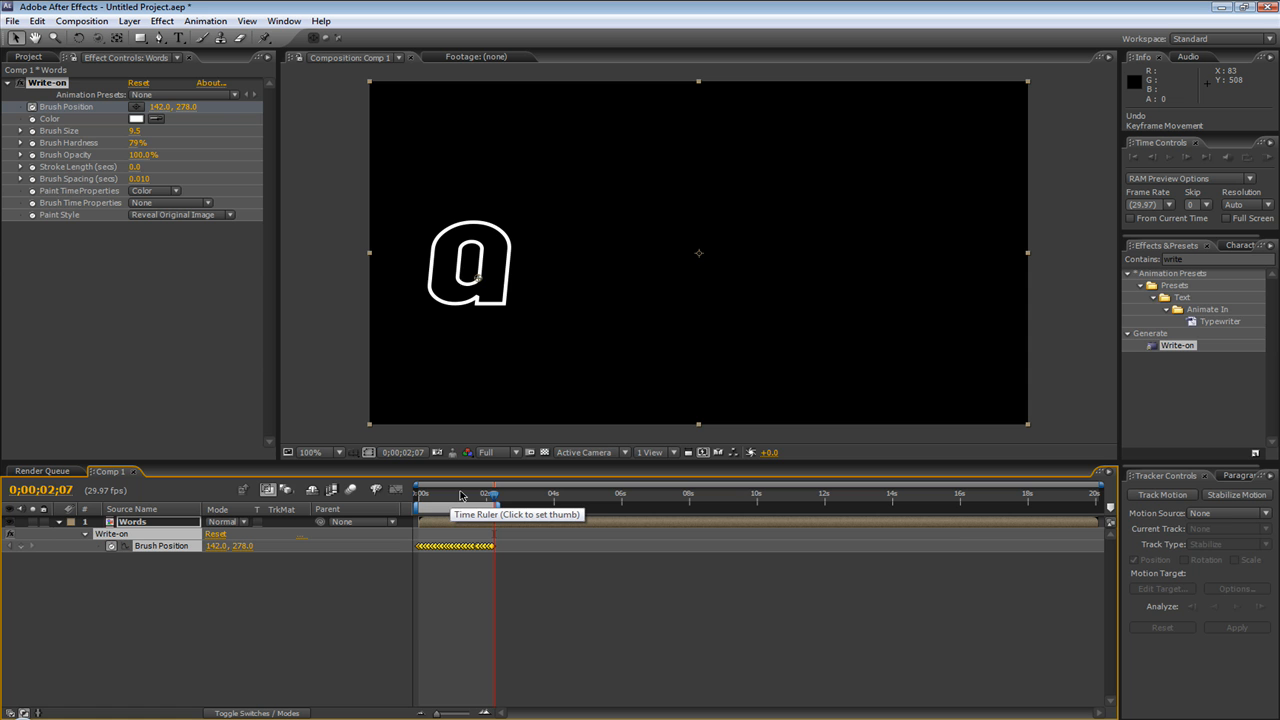
{"action": "mouse_move", "coordinate": [463, 497]}
{"action": "left_mouse_down"}
{"action": "mouse_move", "coordinate": [430, 497]}
{"action": "mouse_move", "coordinate": [490, 500]}
{"action": "left_mouse_up"}
{"action": "left_click", "coordinate": [173, 372]}
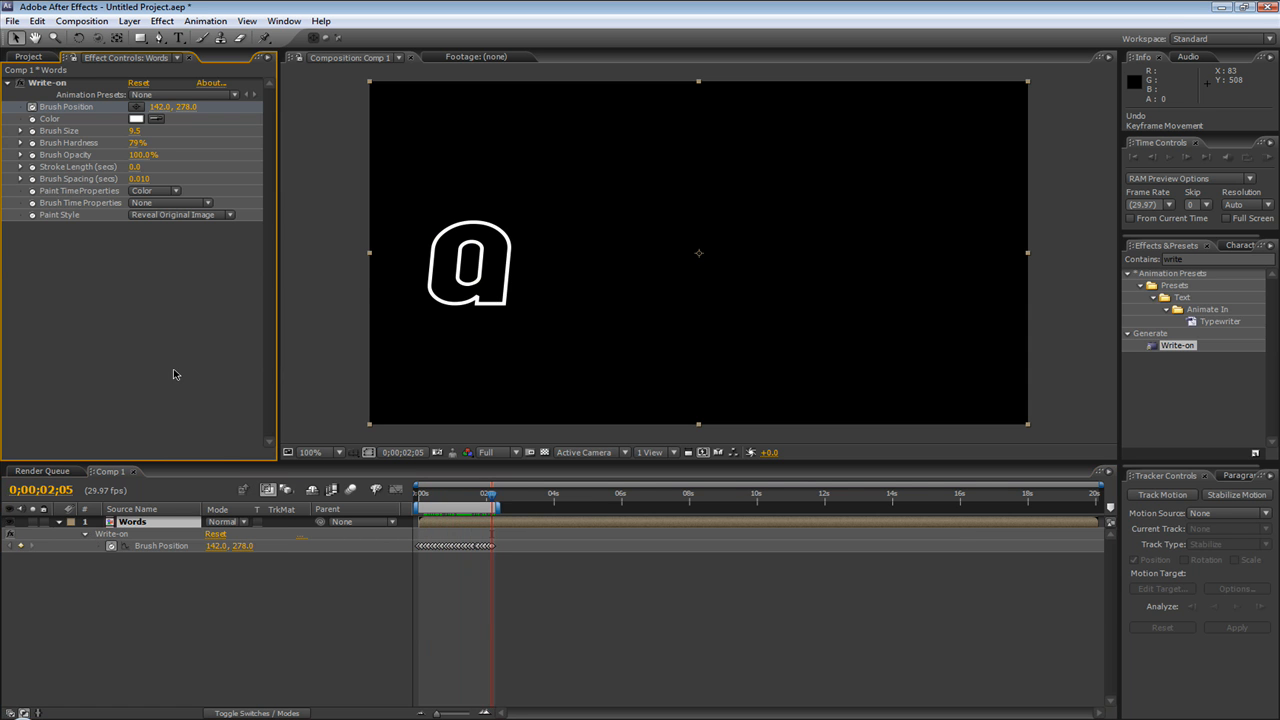
{"action": "left_click", "coordinate": [181, 605]}
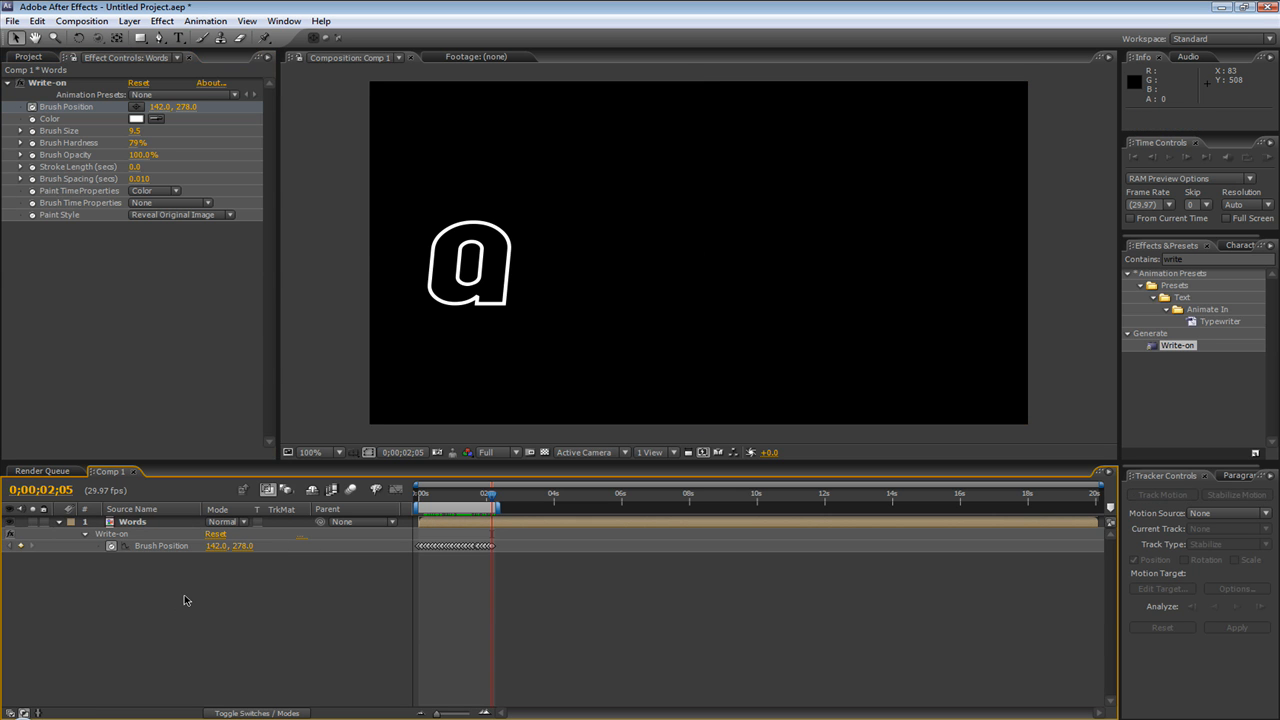
Step: Open the Words composition from the project and select the aetuts text layer
{"action": "left_click", "coordinate": [41, 60]}
{"action": "double_click", "coordinate": [47, 190]}
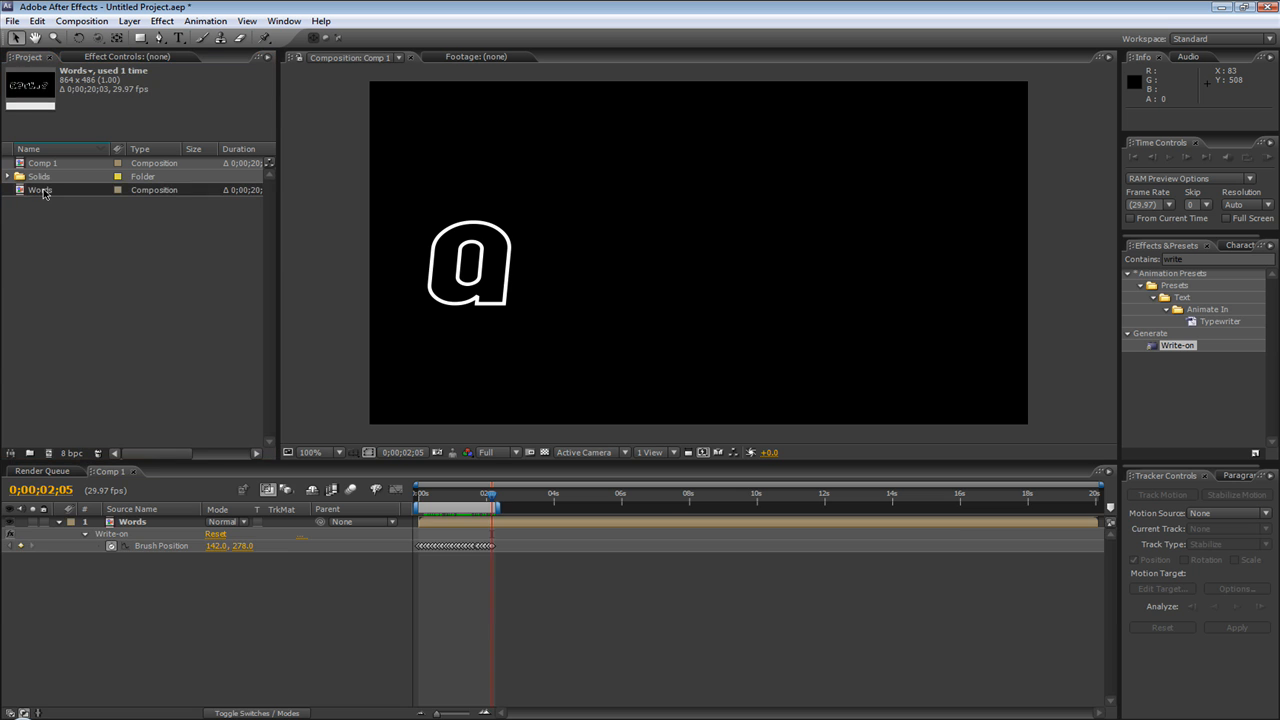
{"action": "left_click", "coordinate": [137, 535]}
{"action": "left_click", "coordinate": [141, 522]}
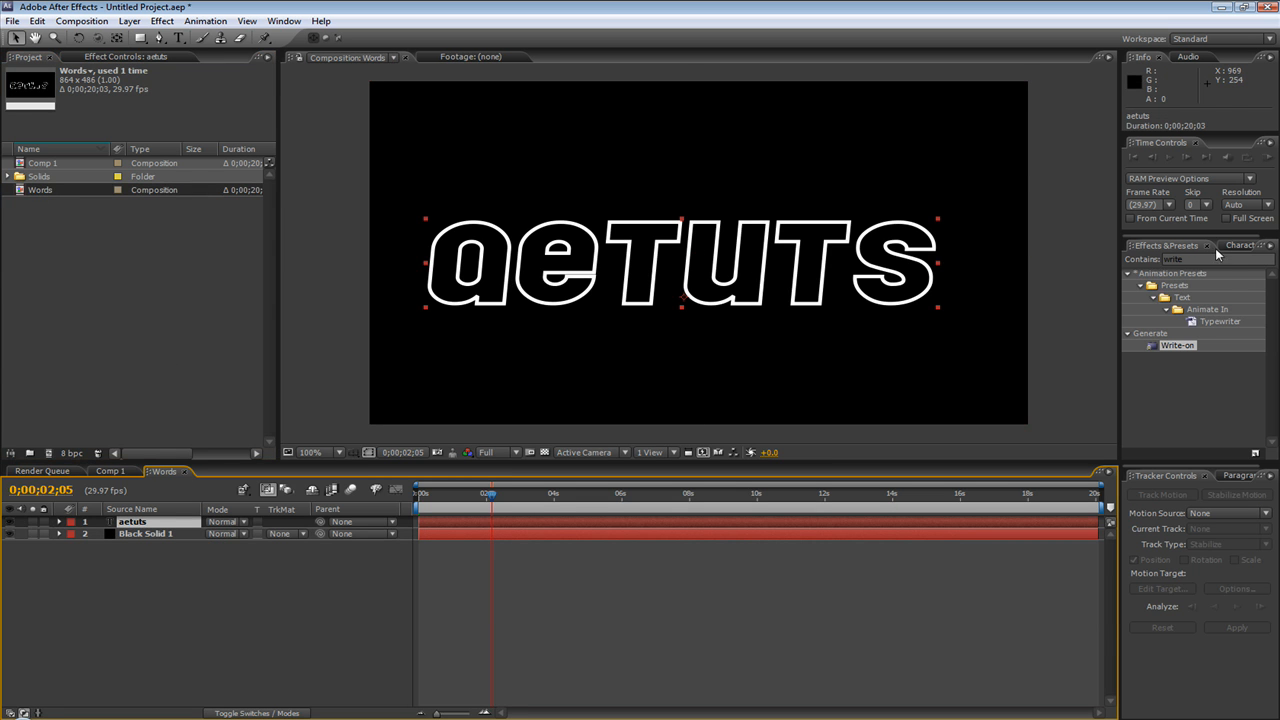
Step: Try a solid white fill on the aetuts text by swapping fill and stroke, then swap them back
{"action": "left_click", "coordinate": [1240, 245]}
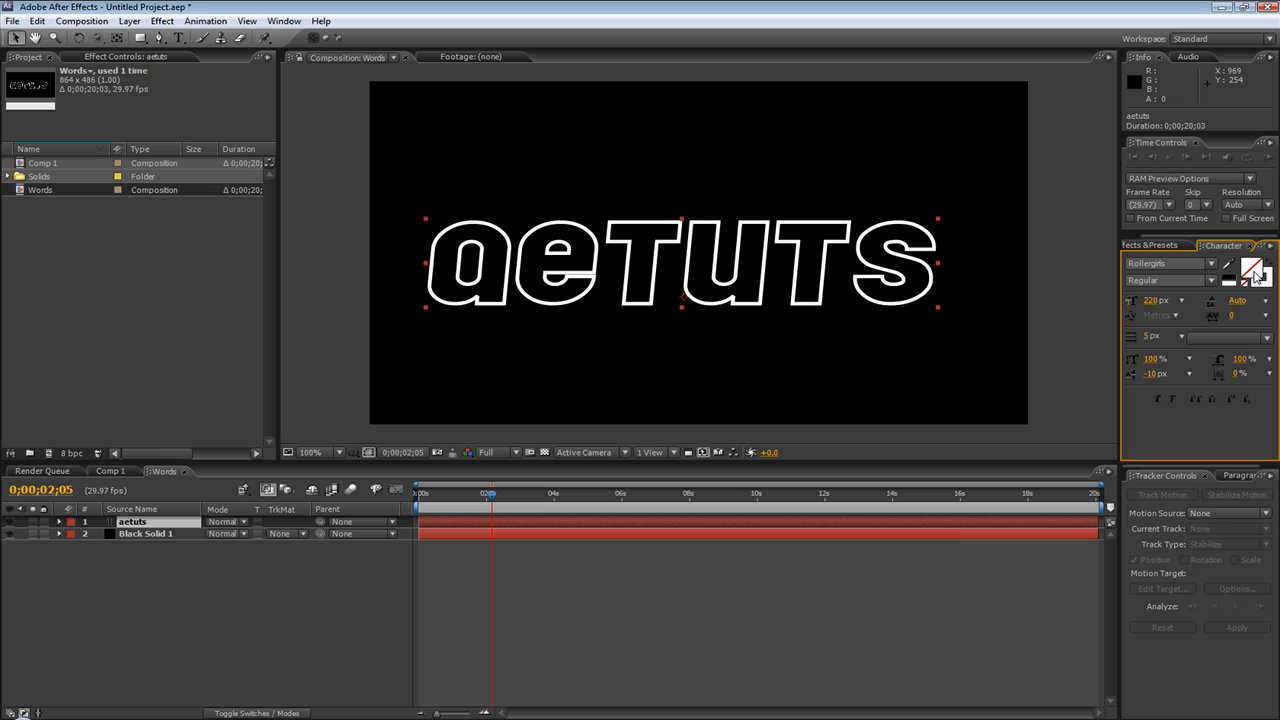
{"action": "left_click", "coordinate": [1268, 263]}
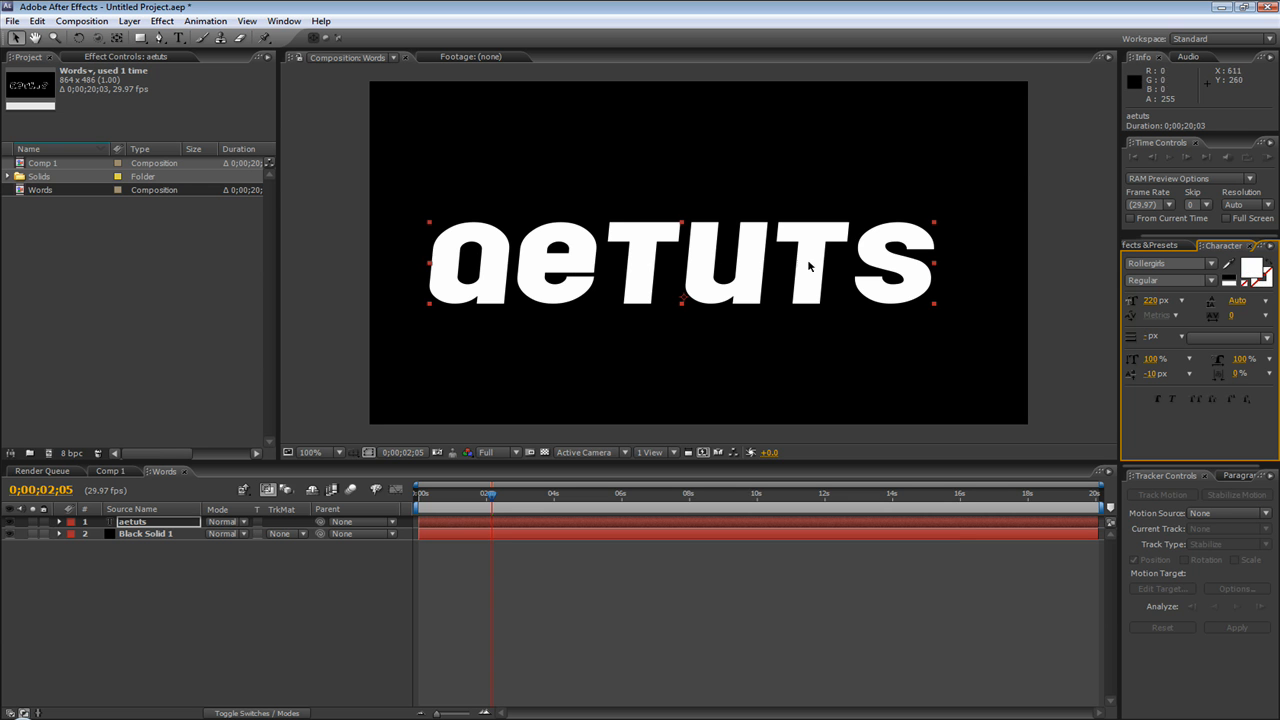
{"action": "left_click", "coordinate": [1269, 263]}
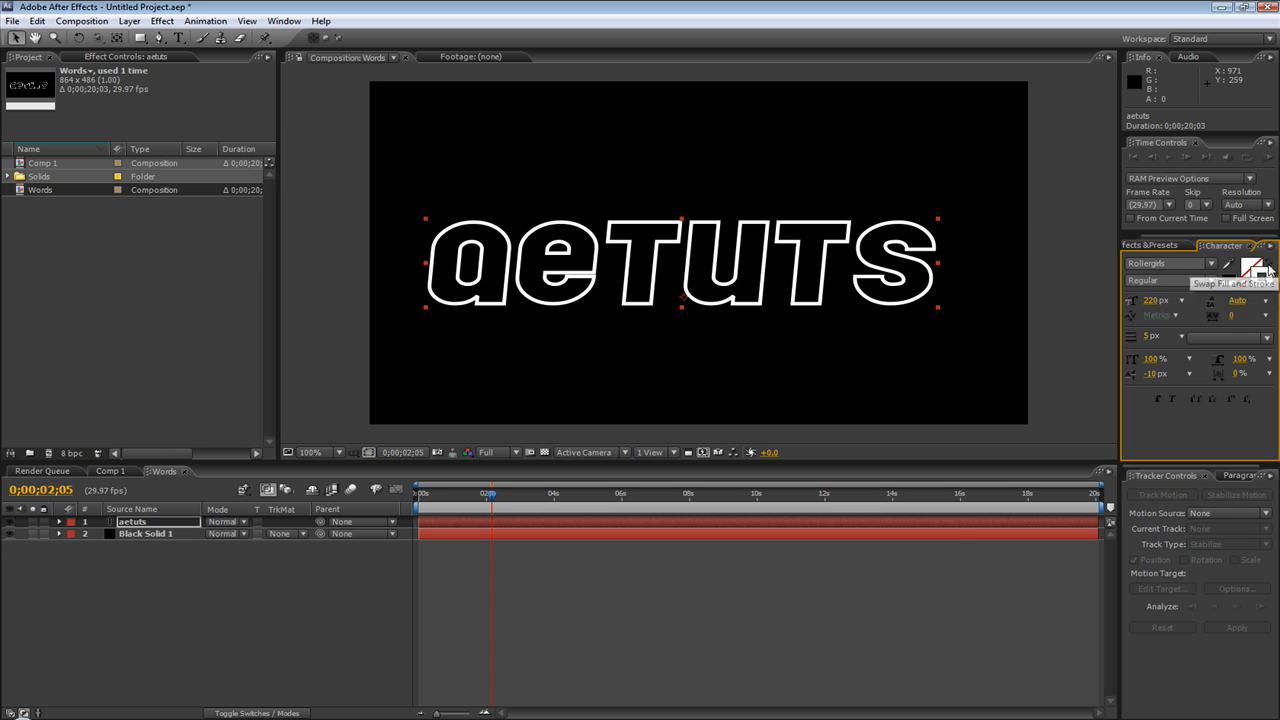
Step: Try a red CA1A1A stroke color on the aetuts text and discard it
{"action": "left_click", "coordinate": [1262, 288]}
{"action": "left_click", "coordinate": [908, 217]}
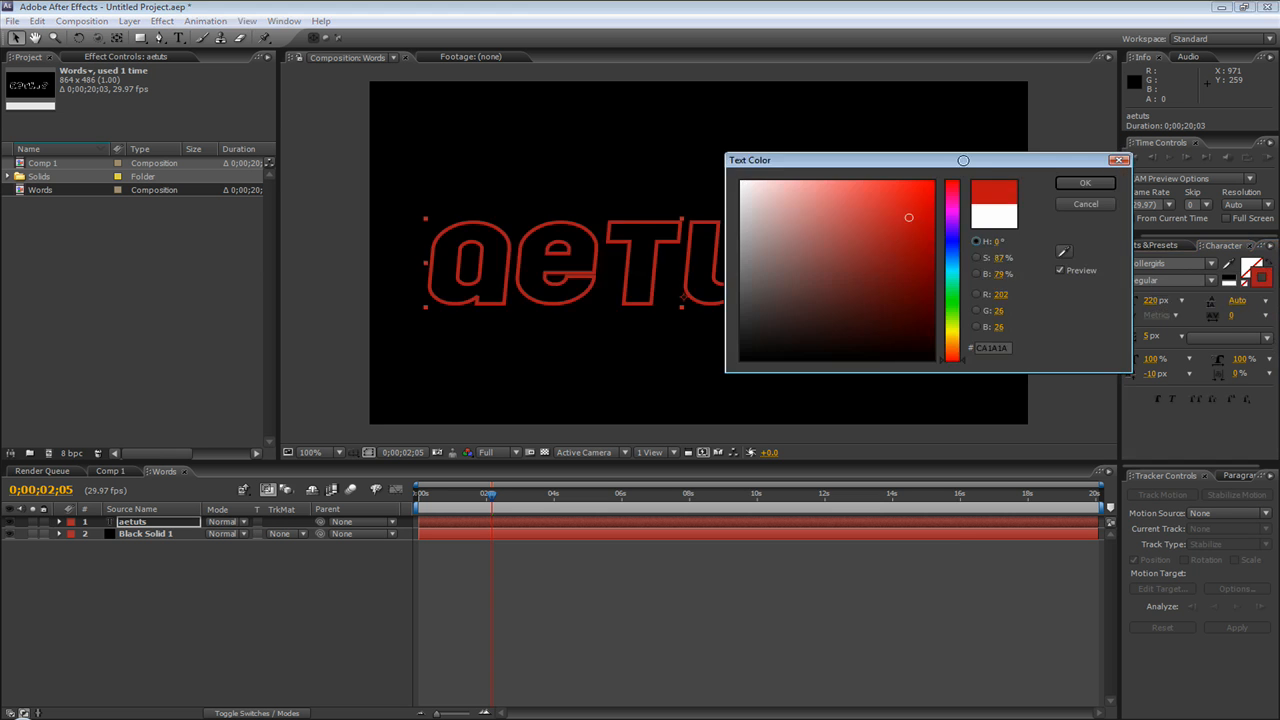
{"action": "left_click", "coordinate": [1085, 204]}
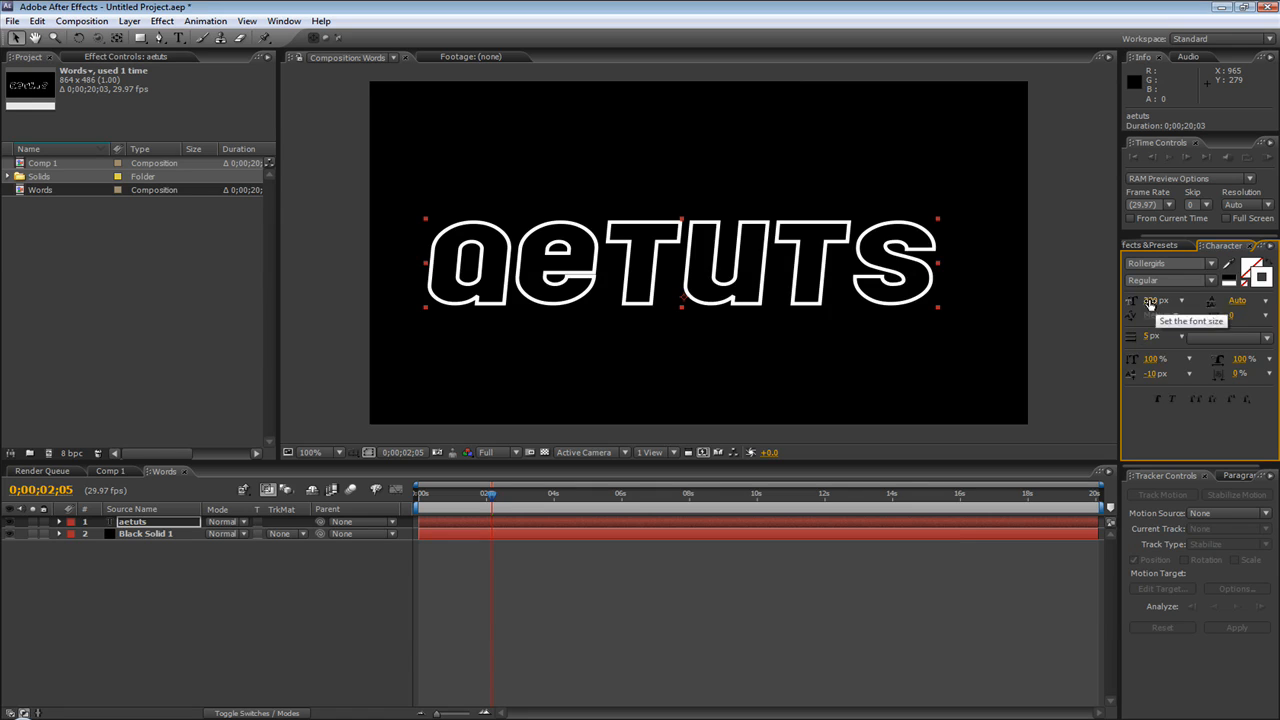
Step: Set the aetuts text's stroke width to 3 px and deselect the layer
{"action": "left_click_drag", "start_coordinate": [1145, 337], "coordinate": [1145, 341]}
{"action": "left_click", "coordinate": [267, 586]}
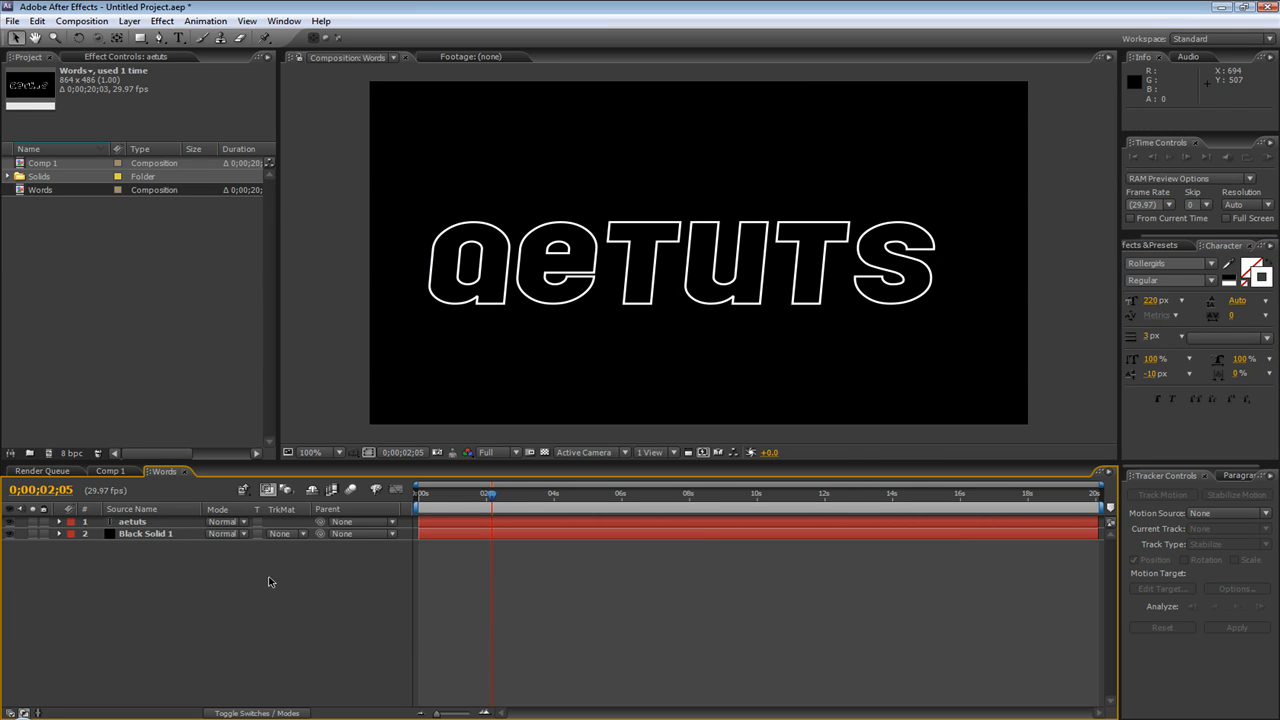
Step: Switch to the Stills folder and open Yankees.gif in Fireworks to view the source logo
{"action": "key", "text": "alt+Tab"}
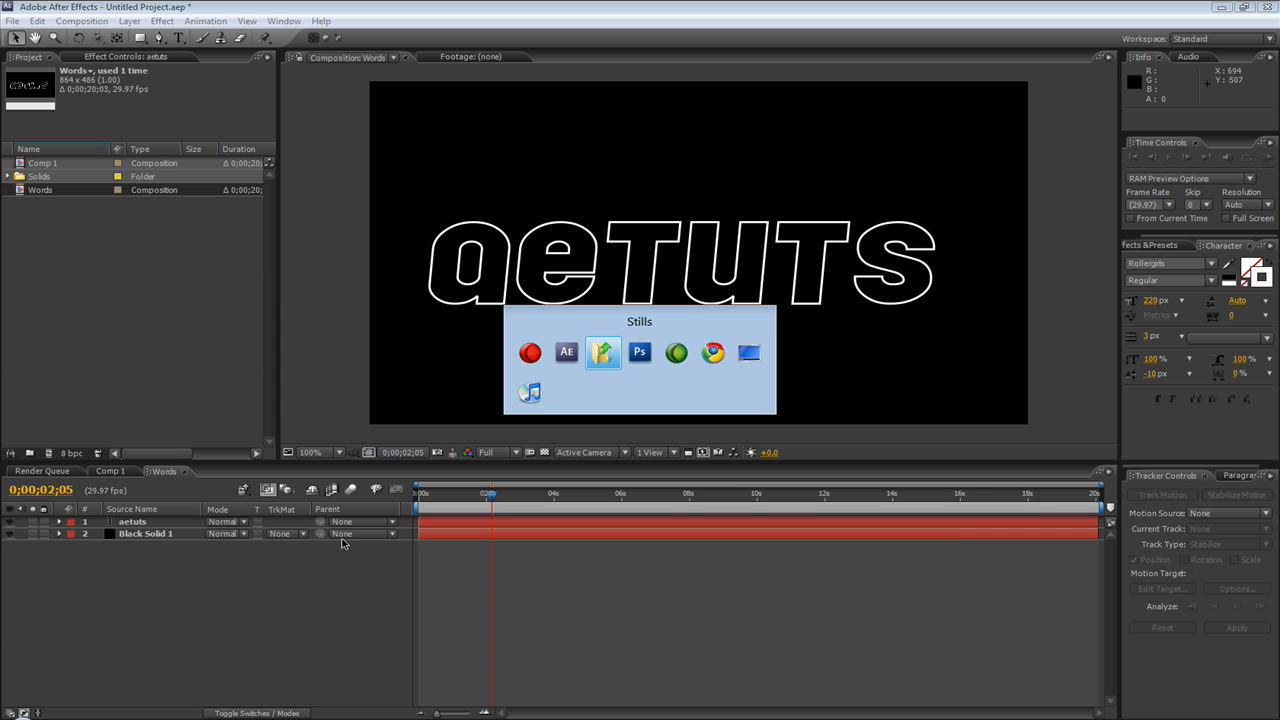
{"action": "left_click", "coordinate": [808, 384]}
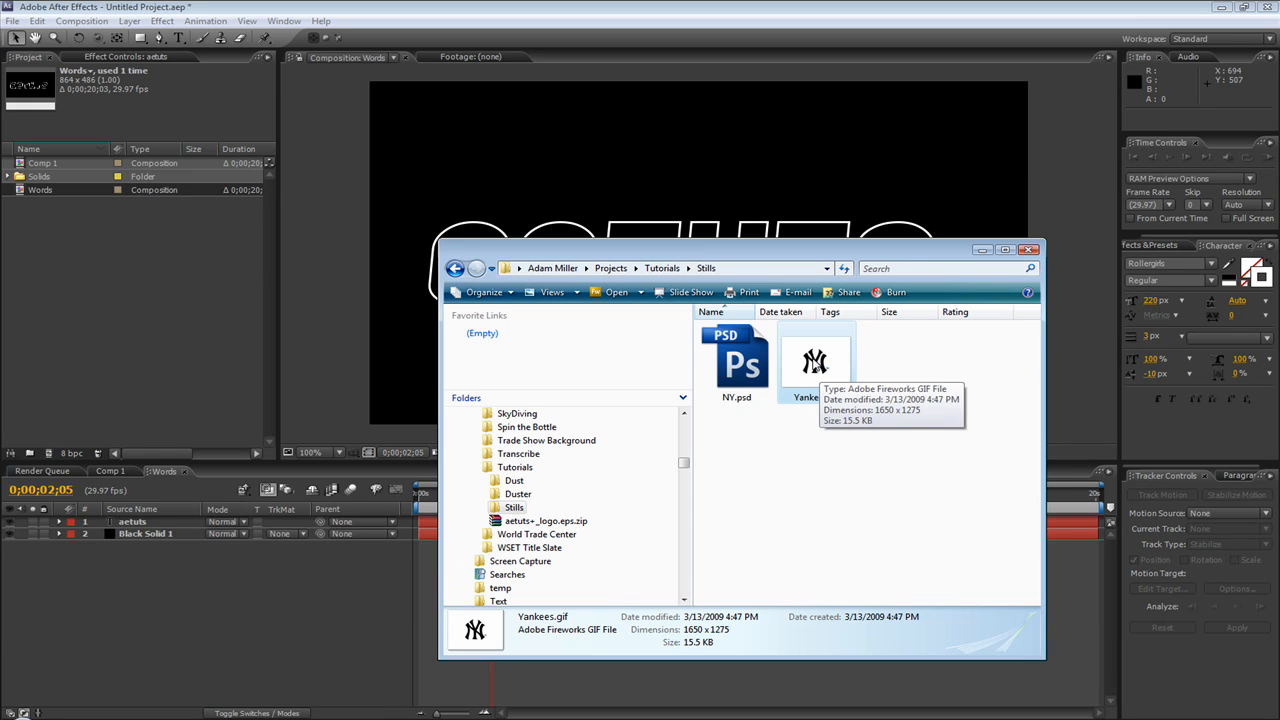
{"action": "double_click", "coordinate": [816, 366]}
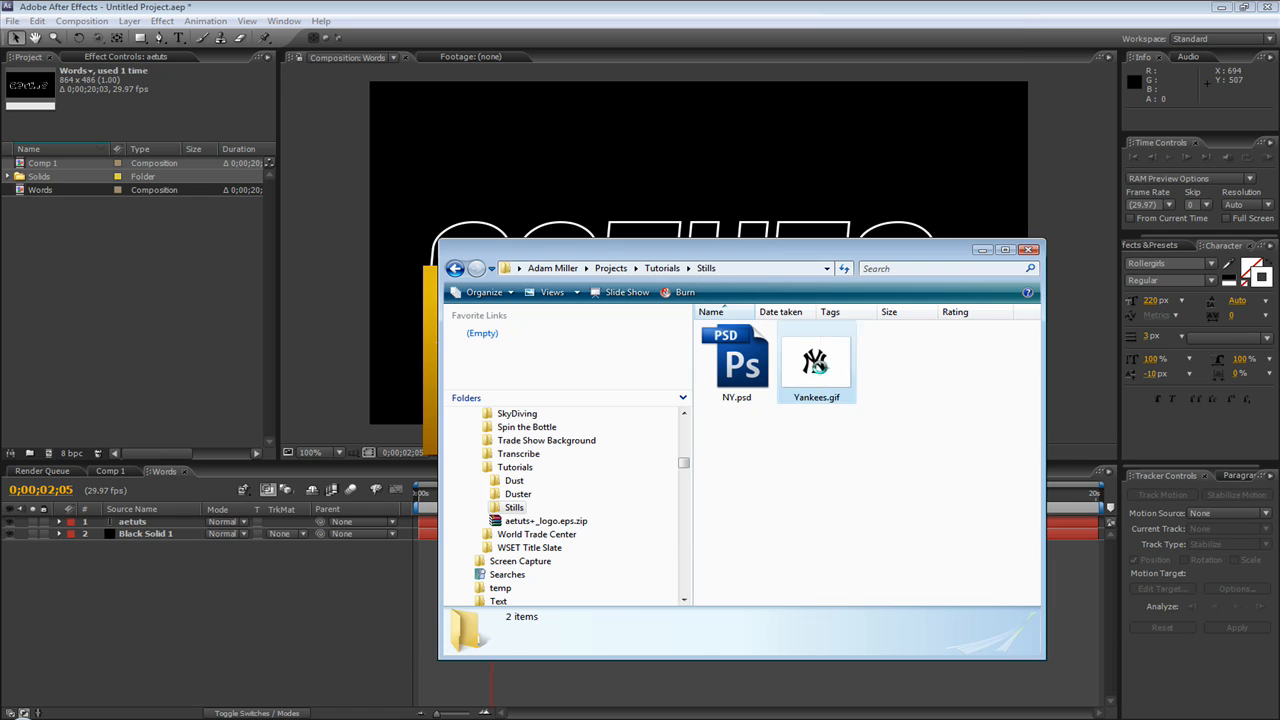
{"action": "right_click", "coordinate": [836, 402]}
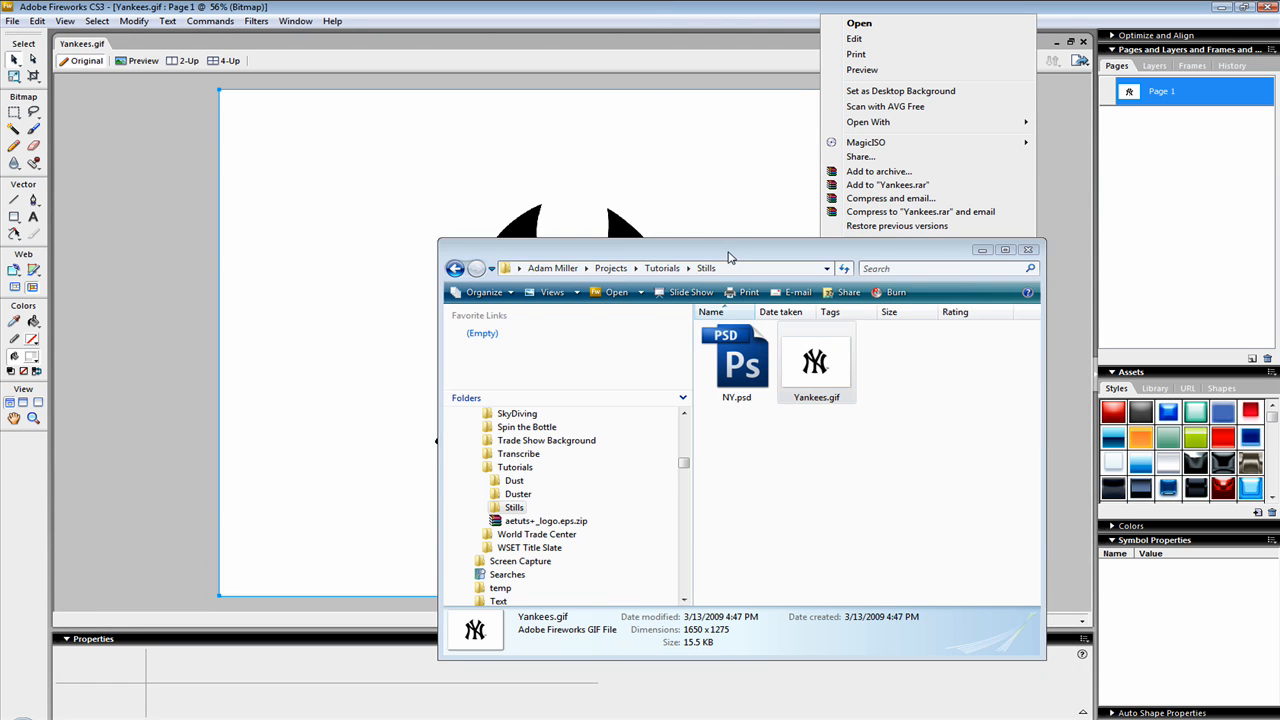
{"action": "left_click_drag", "start_coordinate": [729, 258], "coordinate": [792, 303]}
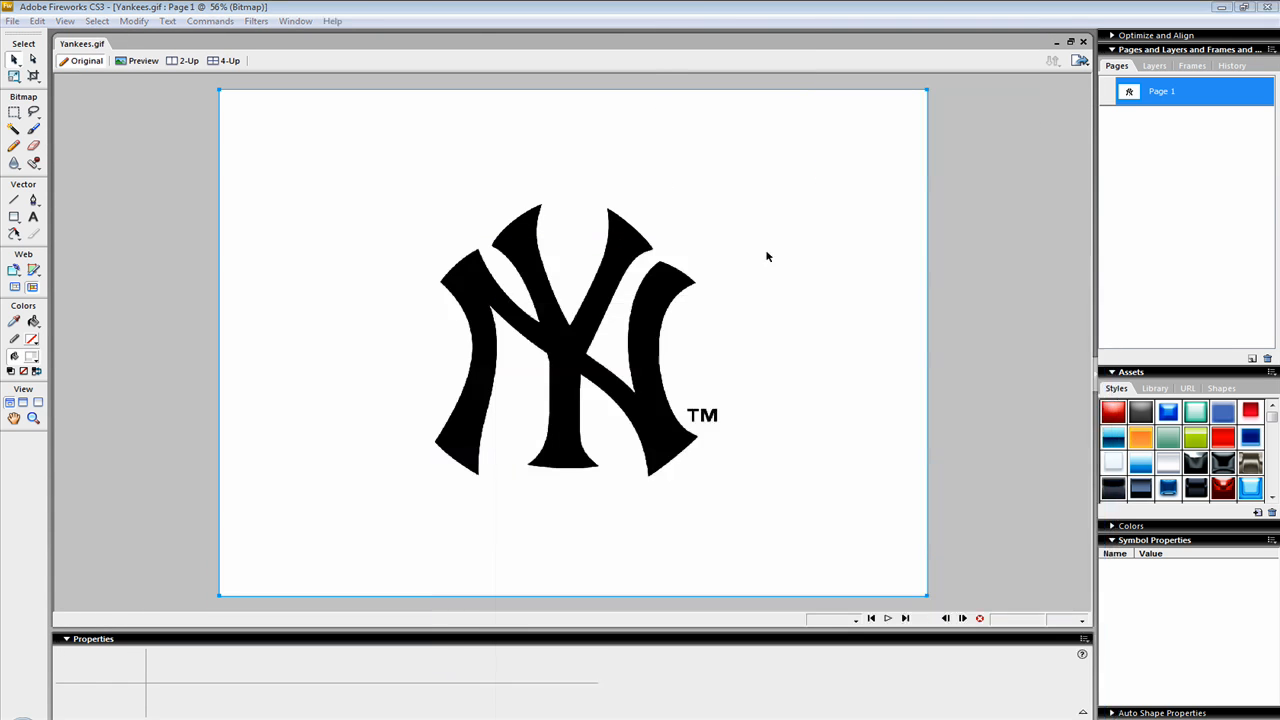
{"action": "left_click_drag", "start_coordinate": [537, 297], "coordinate": [578, 284]}
Step: Minimize Fireworks and switch to Photoshop with NY.psd open
{"action": "left_click", "coordinate": [1221, 7]}
{"action": "key", "text": "alt+Tab"}
{"action": "key", "text": "alt+Tab"}
{"action": "key", "text": "alt+Tab"}
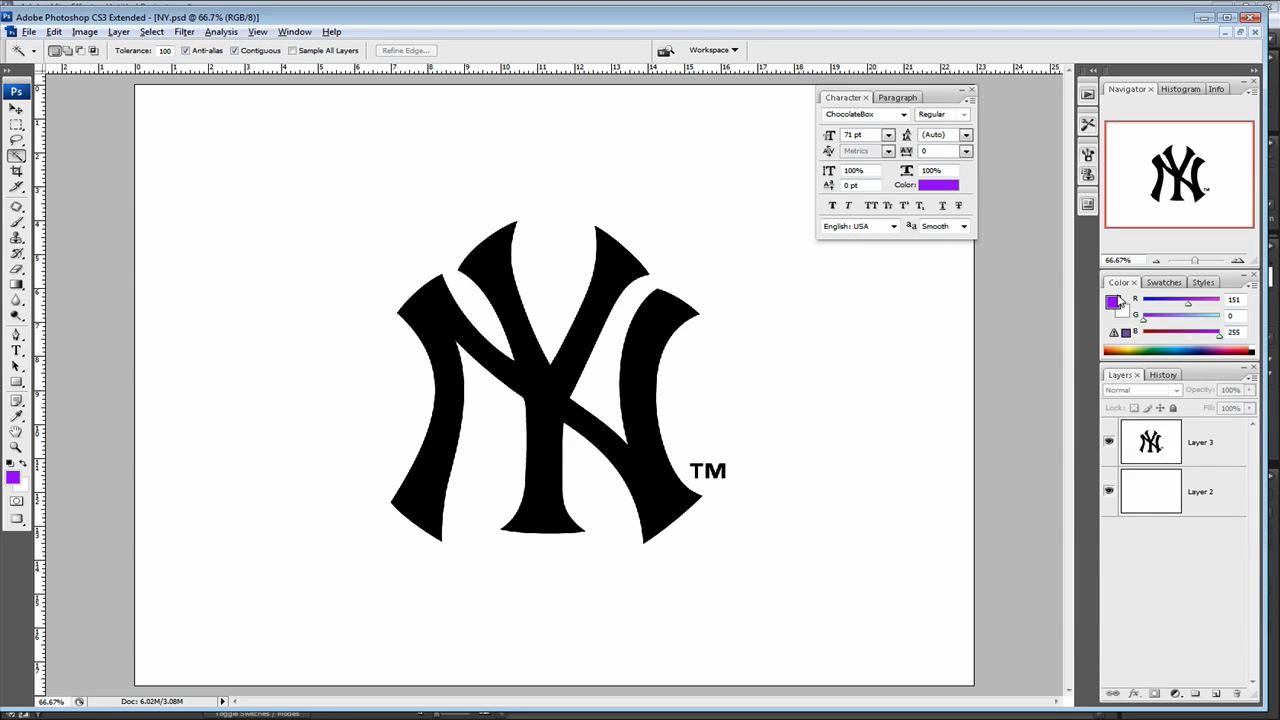
Step: Fill Layer 2 beneath the logo with the purple foreground color
{"action": "left_click", "coordinate": [16, 108]}
{"action": "left_click", "coordinate": [16, 155]}
{"action": "left_click", "coordinate": [1200, 492]}
{"action": "left_click", "coordinate": [1192, 446]}
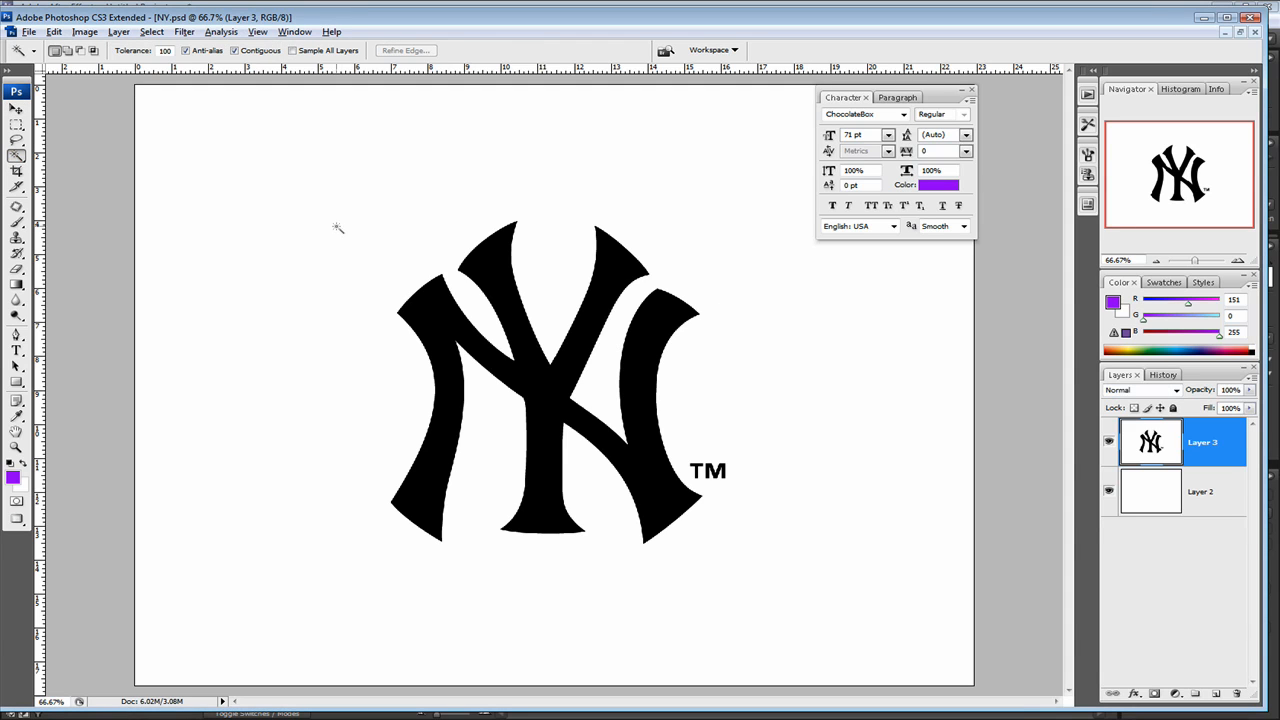
{"action": "left_click", "coordinate": [1207, 496]}
{"action": "key", "text": "alt+BackSpace"}
Step: Select the white background around the logo on Layer 3 with the Magic Wand, delete it and deselect
{"action": "left_click", "coordinate": [490, 198]}
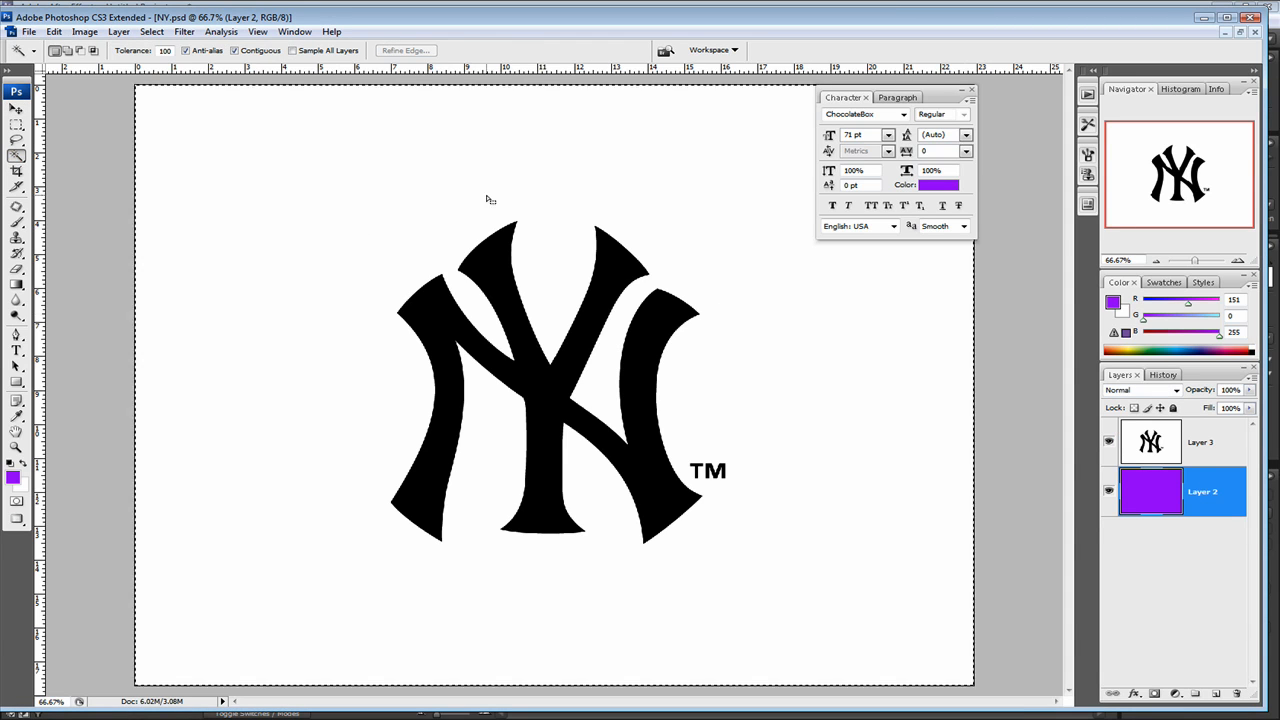
{"action": "left_click", "coordinate": [1205, 440]}
{"action": "left_click", "coordinate": [551, 188]}
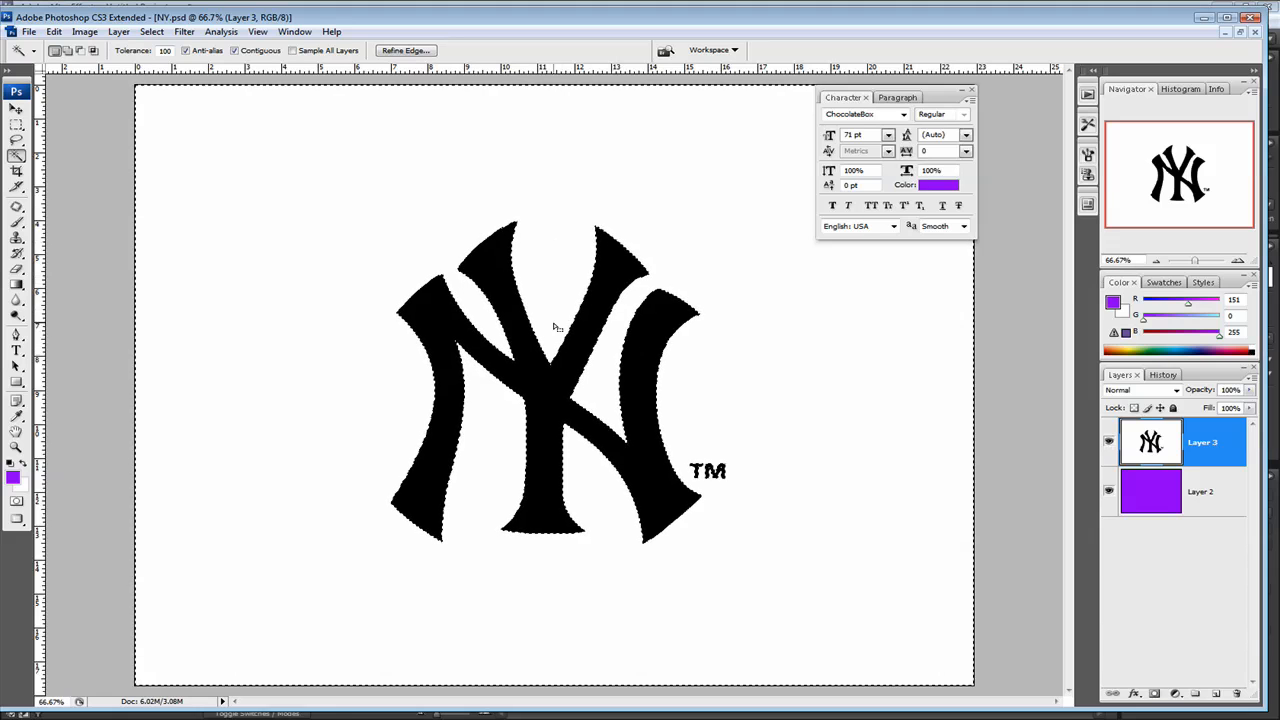
{"action": "key", "text": "Delete"}
{"action": "key", "text": "ctrl+d"}
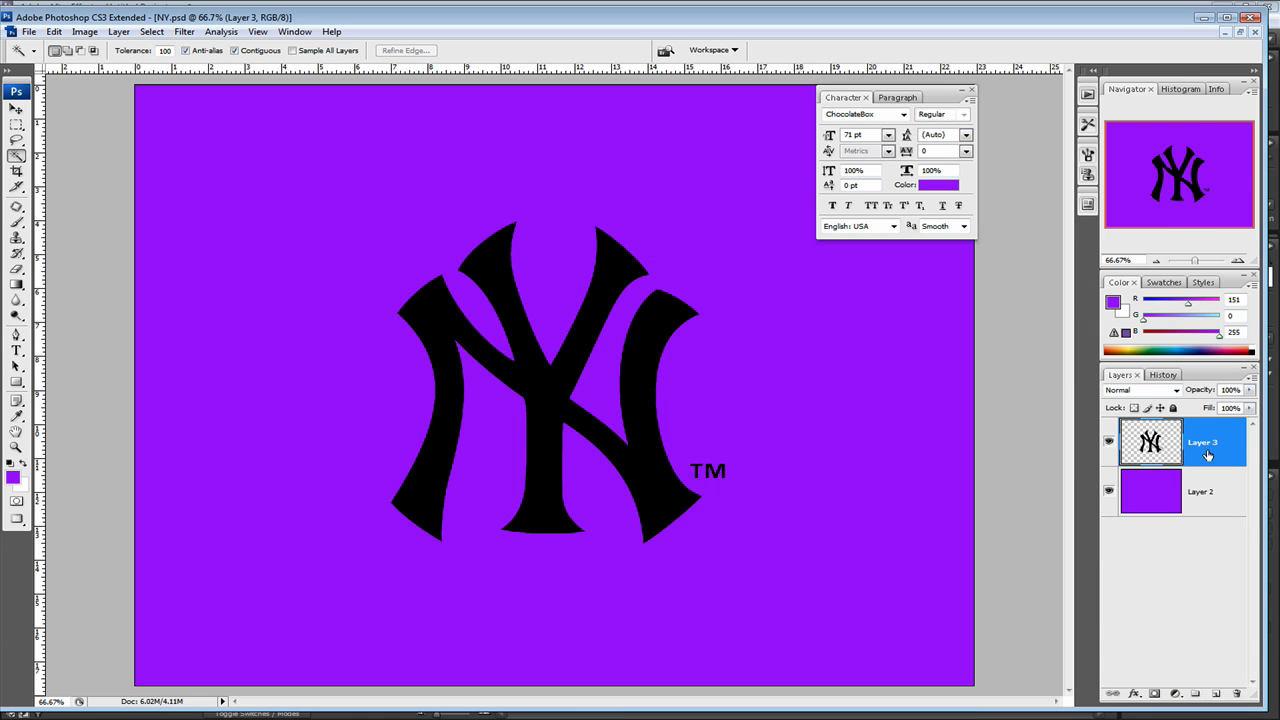
Step: Add a white (ffffff) outside Stroke layer style to Layer 3 and make it slightly thicker than 3 px
{"action": "right_click", "coordinate": [1203, 434]}
{"action": "left_click", "coordinate": [1075, 120]}
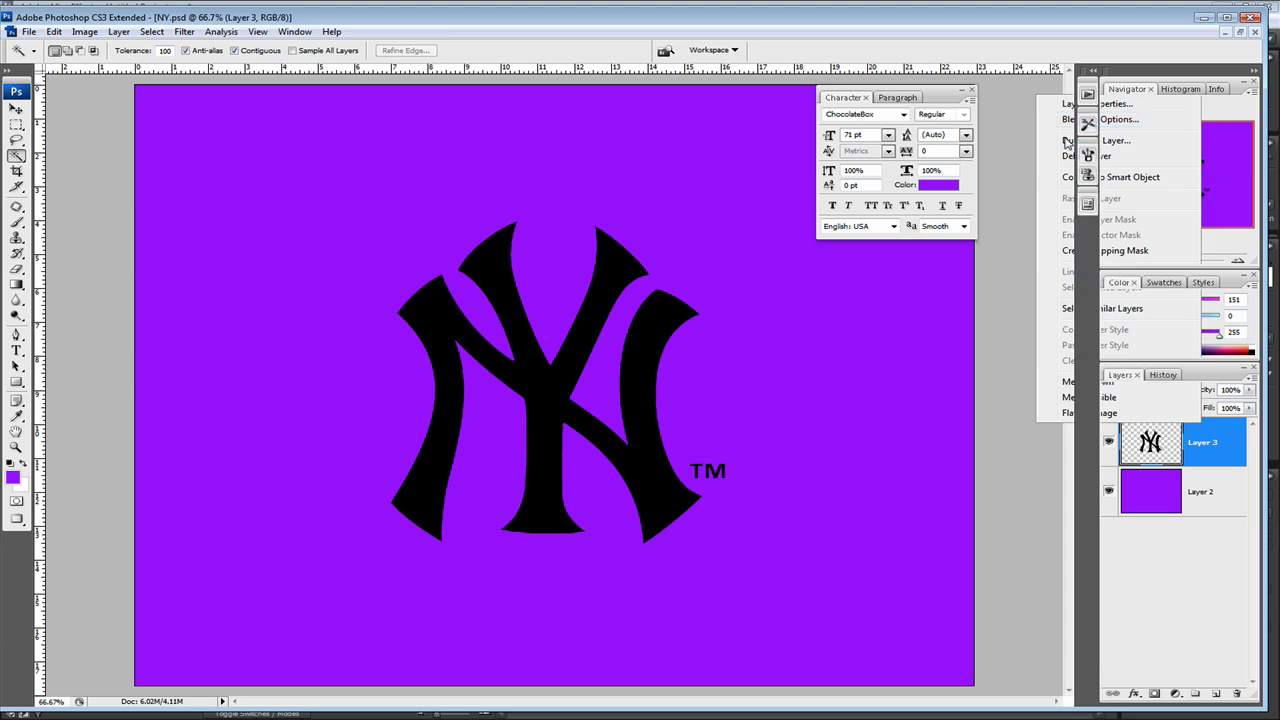
{"action": "left_click", "coordinate": [122, 330]}
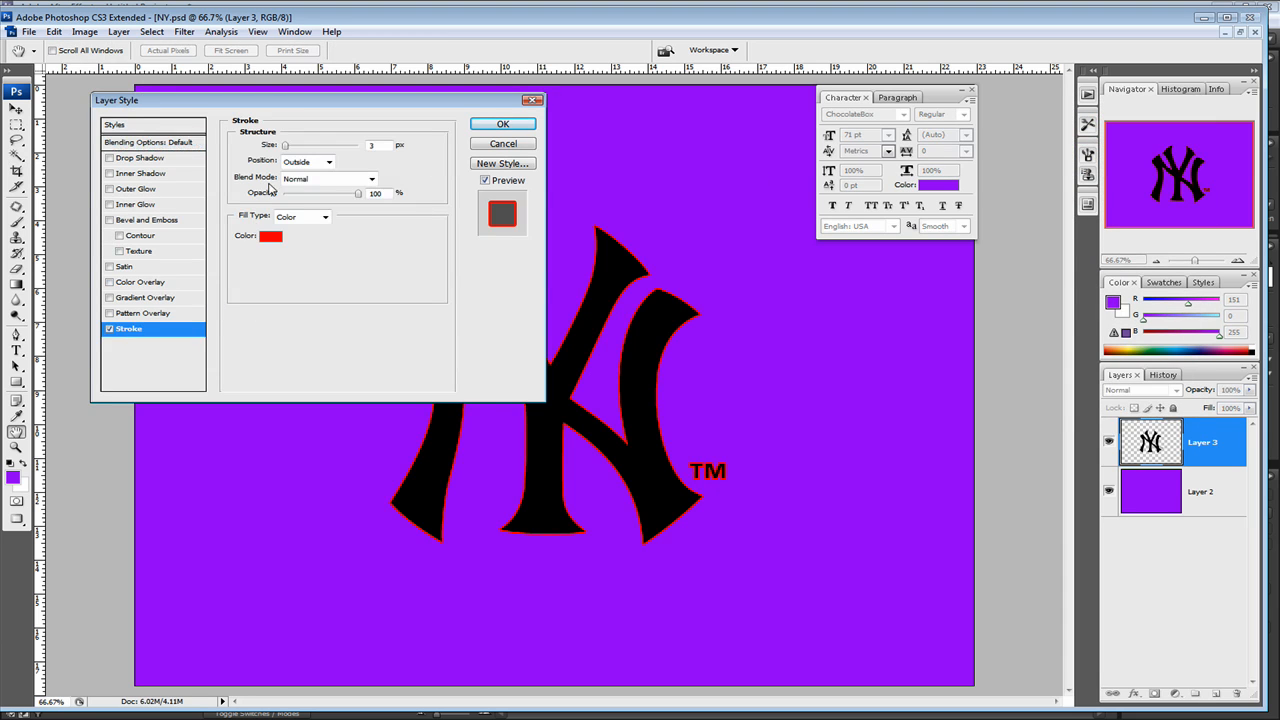
{"action": "left_click", "coordinate": [273, 238]}
{"action": "left_click", "coordinate": [532, 262]}
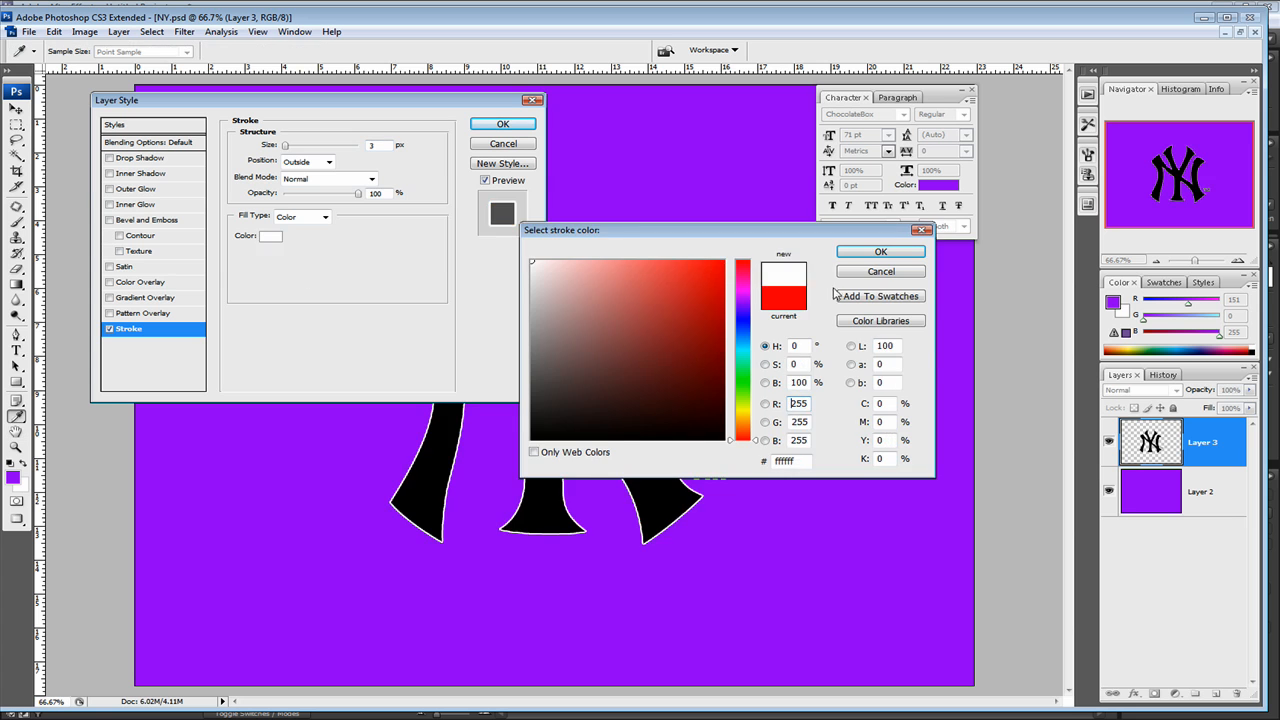
{"action": "left_click", "coordinate": [880, 255]}
{"action": "left_click_drag", "start_coordinate": [285, 146], "coordinate": [292, 146]}
{"action": "left_click", "coordinate": [502, 124]}
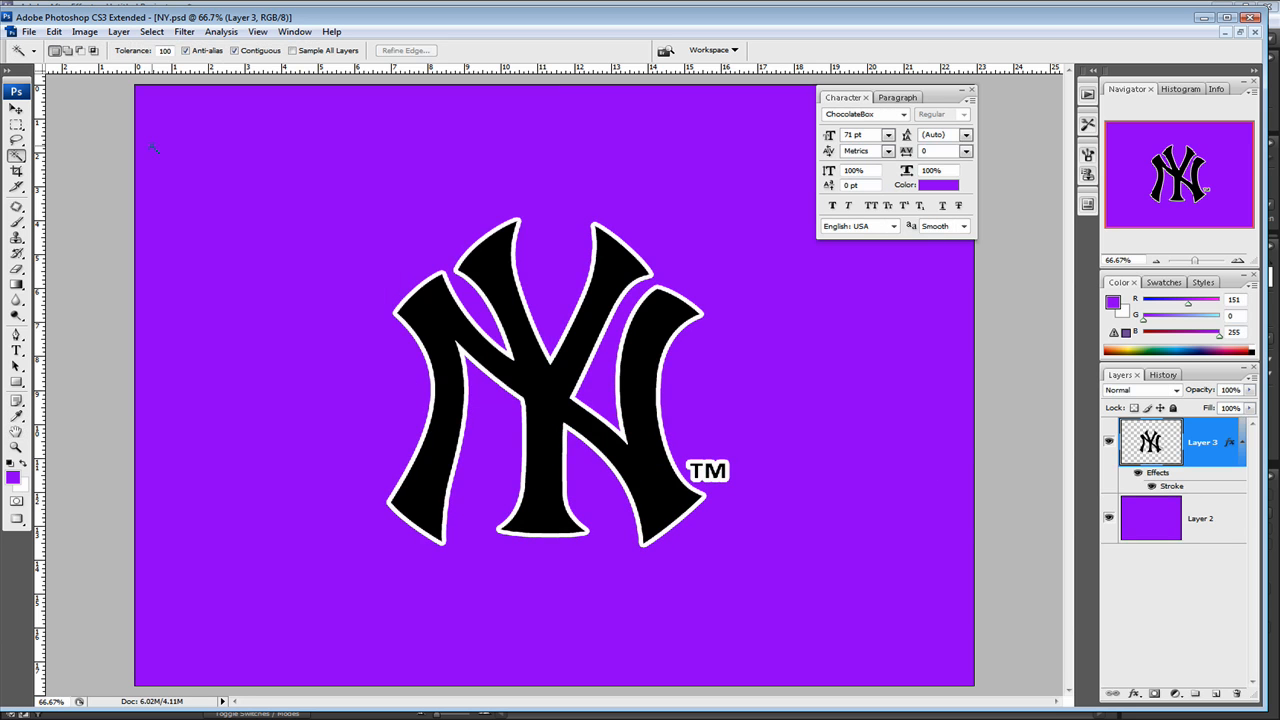
Step: Lasso and delete the TM mark from the logo layer, and move the logo slightly upward
{"action": "left_click", "coordinate": [16, 140]}
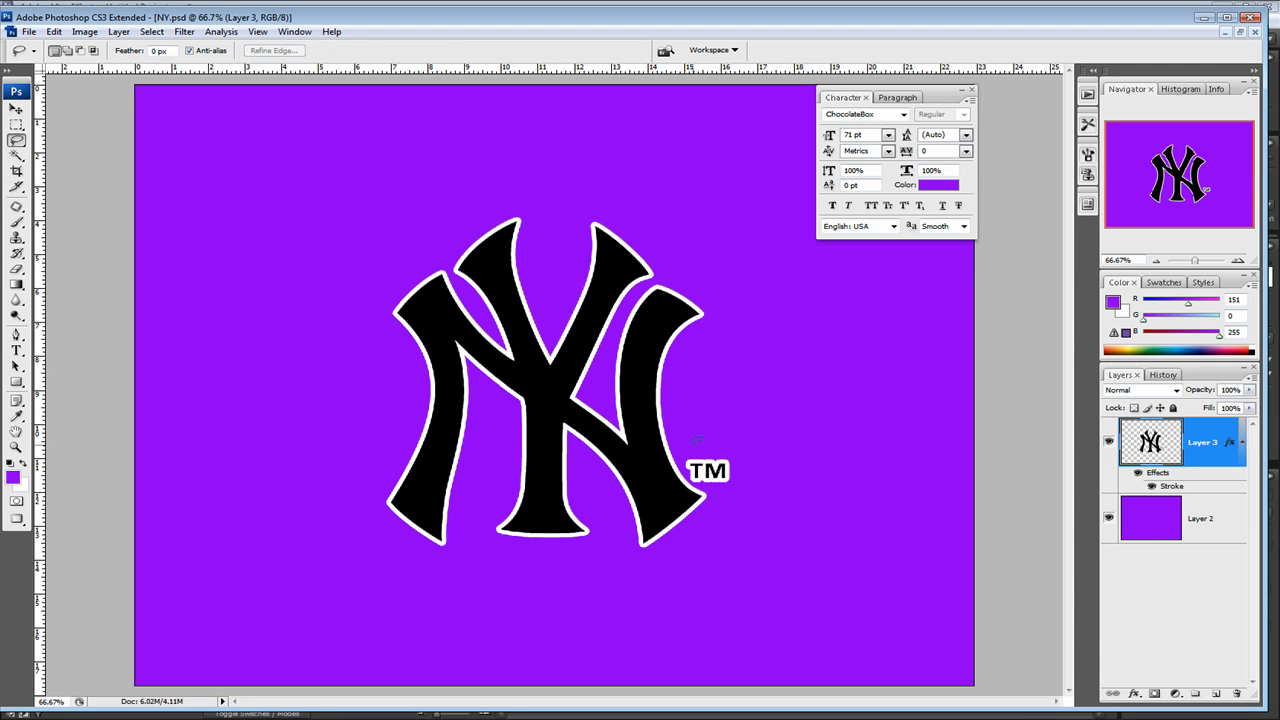
{"action": "left_click_drag", "start_coordinate": [743, 432], "coordinate": [729, 429]}
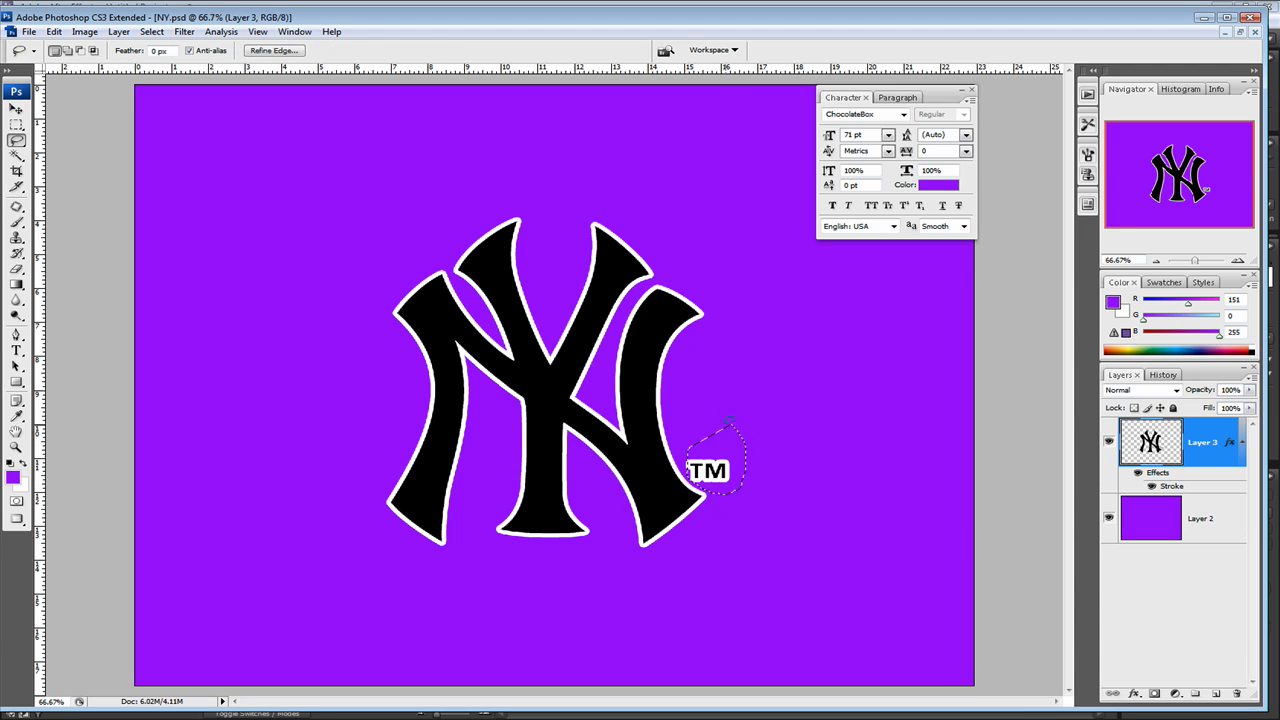
{"action": "key", "text": "Delete"}
{"action": "key", "text": "ctrl+d"}
{"action": "left_click", "coordinate": [15, 108]}
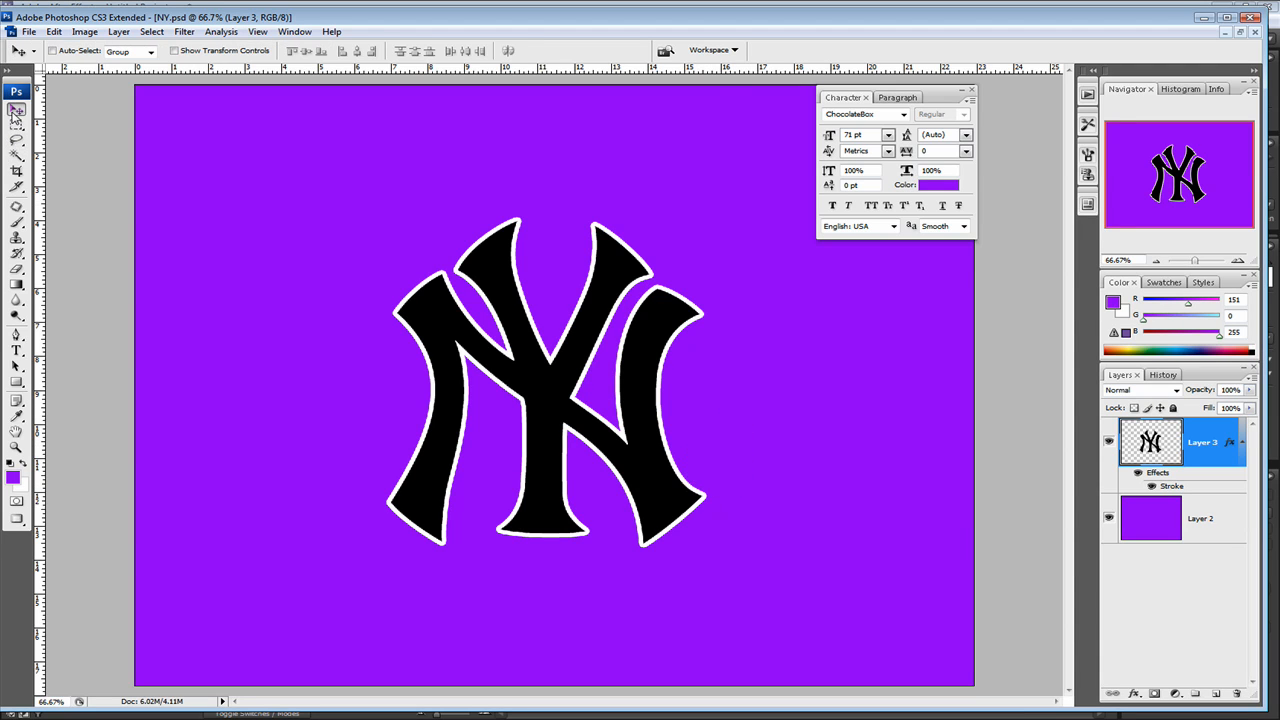
{"action": "left_click_drag", "start_coordinate": [578, 366], "coordinate": [575, 325]}
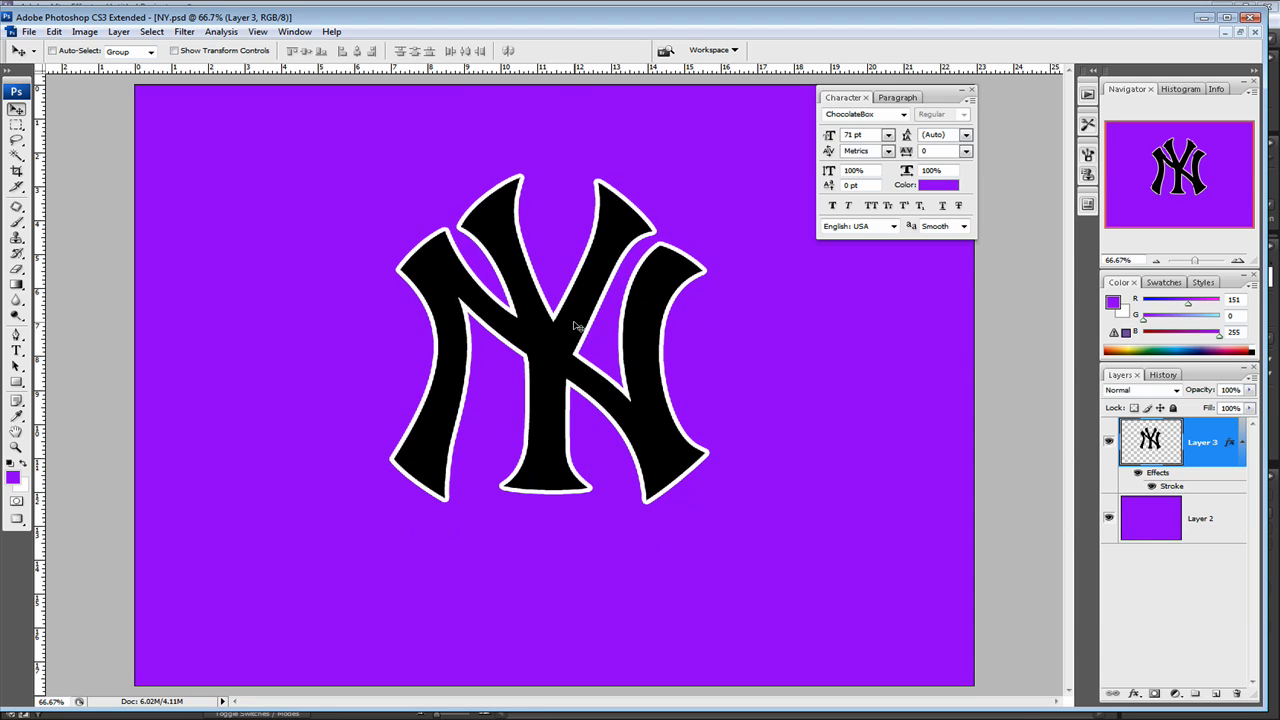
Step: Delete the purple Layer 2 and save the transparent logo over NY.psd in the Stills folder
{"action": "left_click", "coordinate": [1210, 518]}
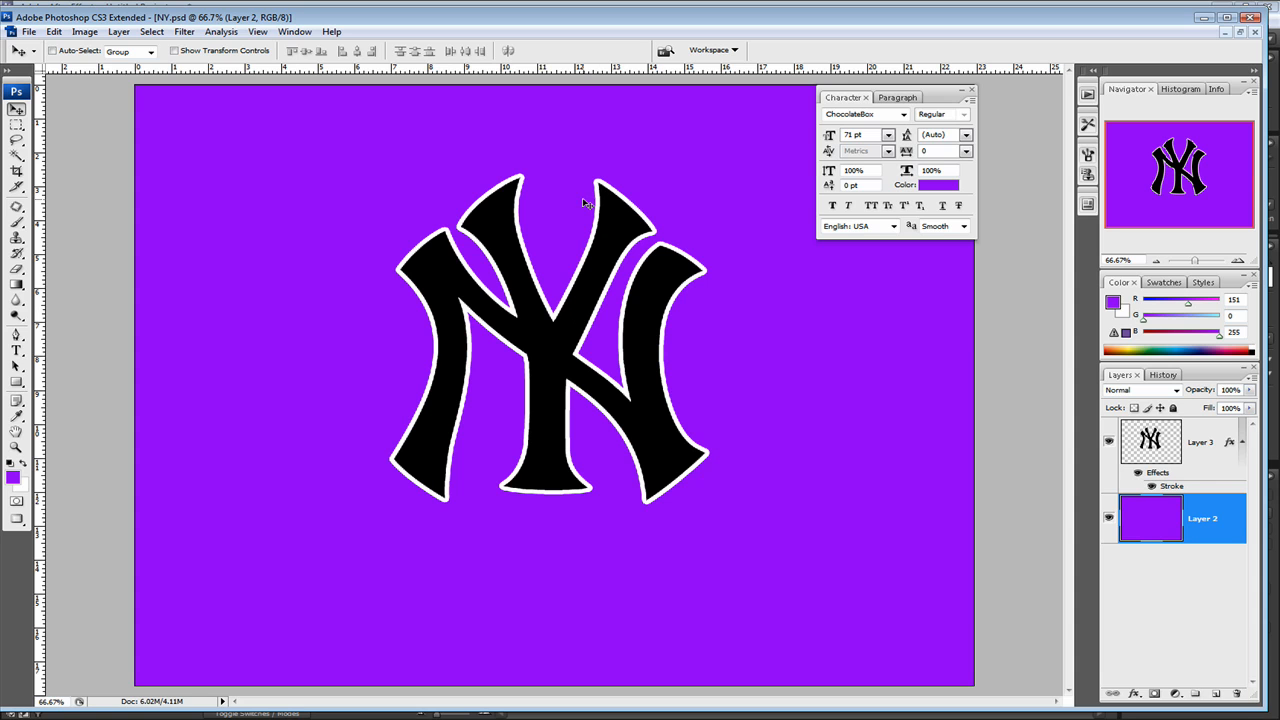
{"action": "left_click_drag", "start_coordinate": [1226, 522], "coordinate": [1237, 694]}
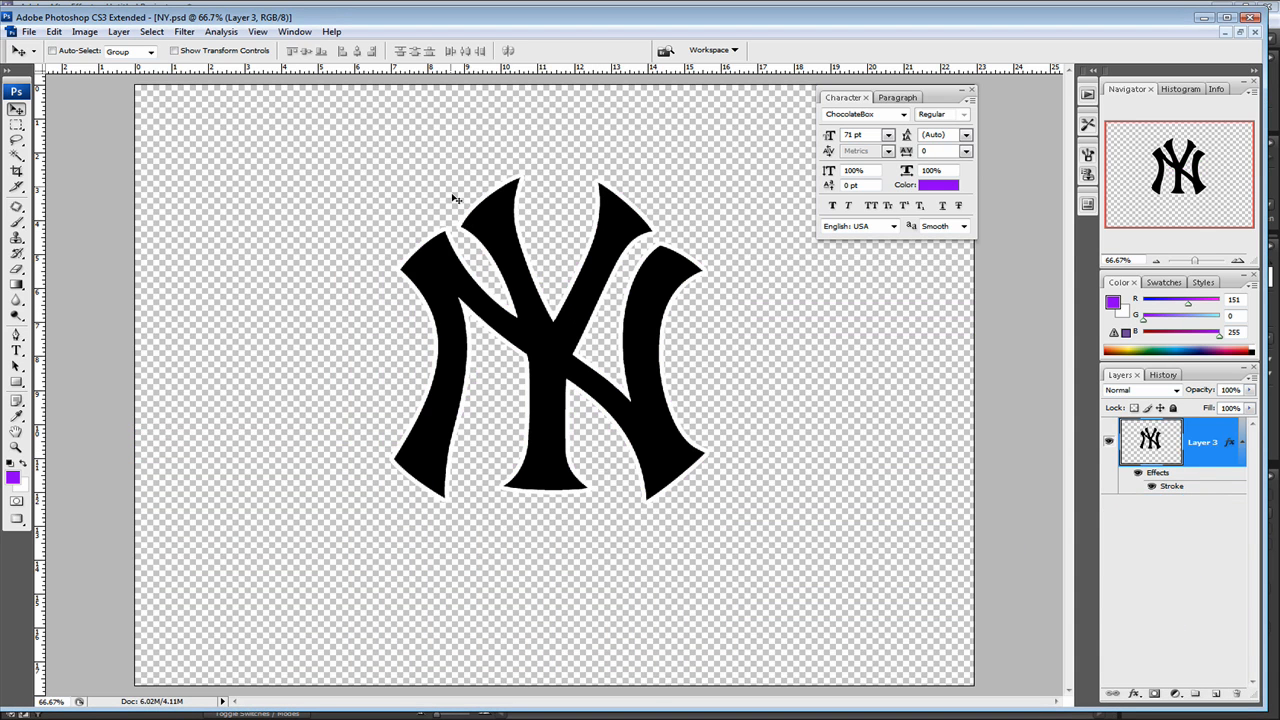
{"action": "left_click", "coordinate": [29, 31]}
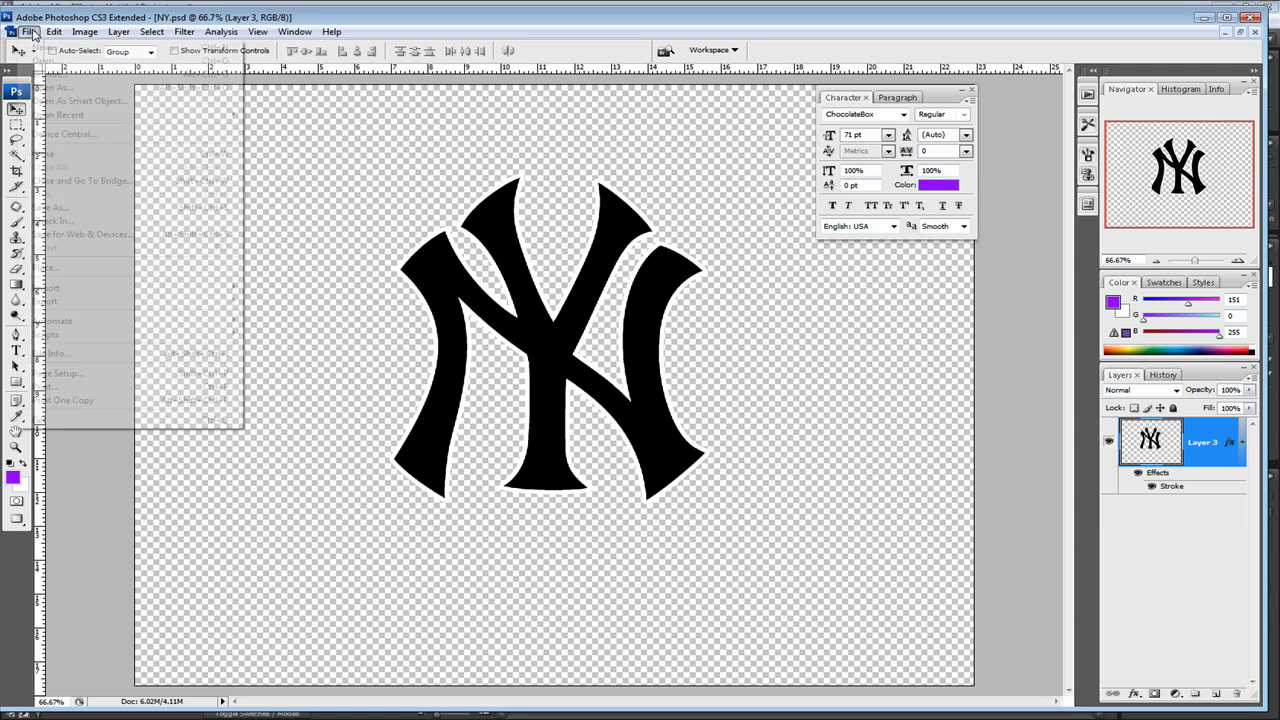
{"action": "left_click", "coordinate": [60, 200]}
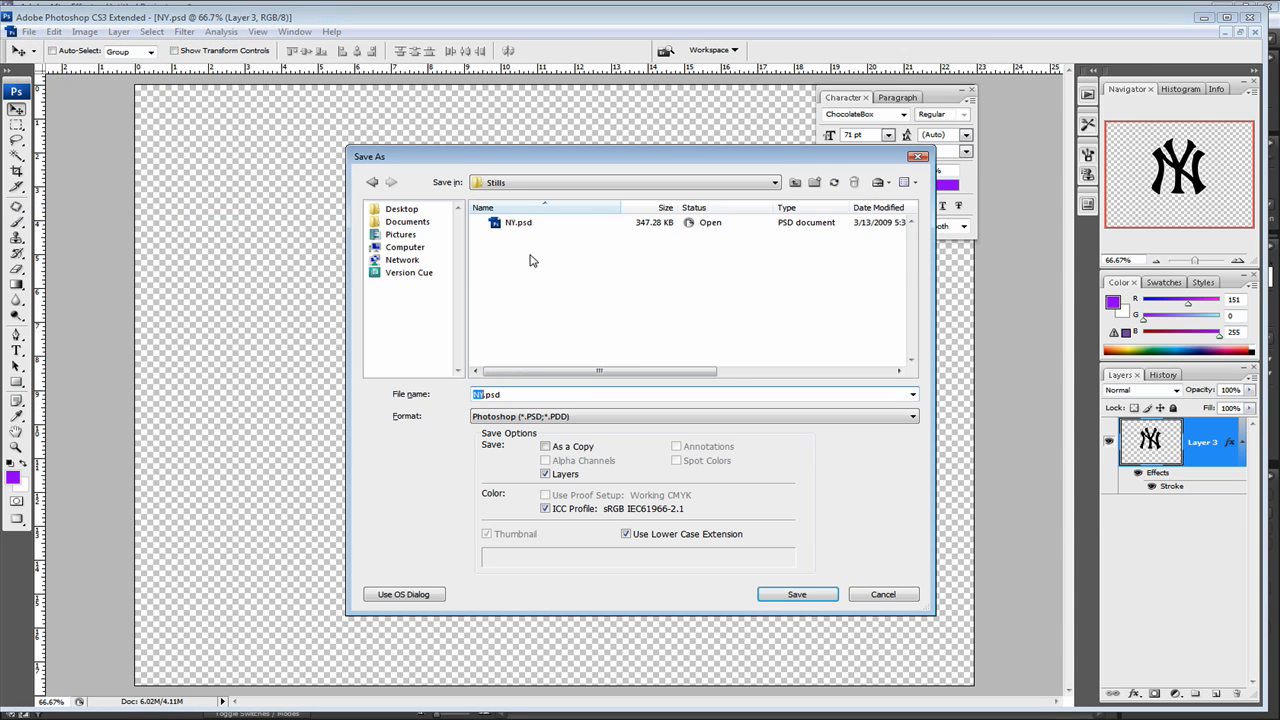
{"action": "left_click", "coordinate": [519, 224]}
{"action": "left_click", "coordinate": [805, 596]}
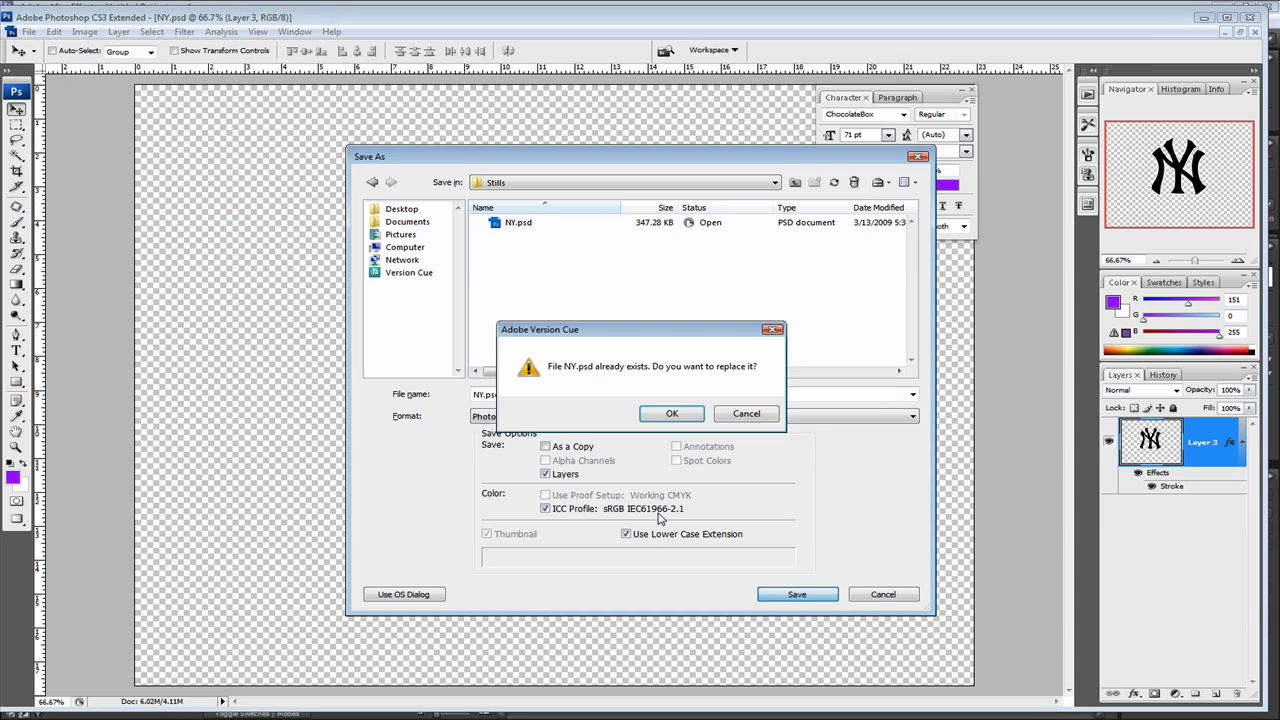
{"action": "left_click", "coordinate": [677, 412]}
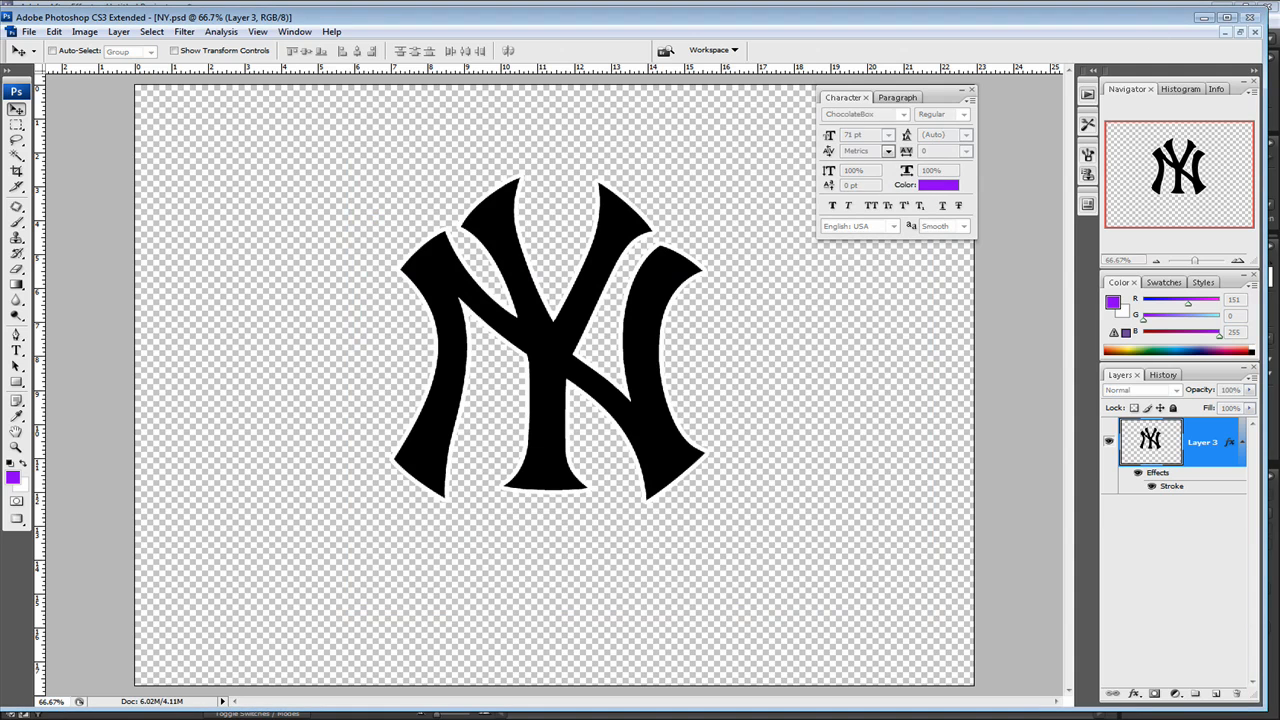
Step: Switch back to After Effects and import NY.psd as footage with merged layers
{"action": "left_click", "coordinate": [1203, 17]}
{"action": "double_click", "coordinate": [79, 261]}
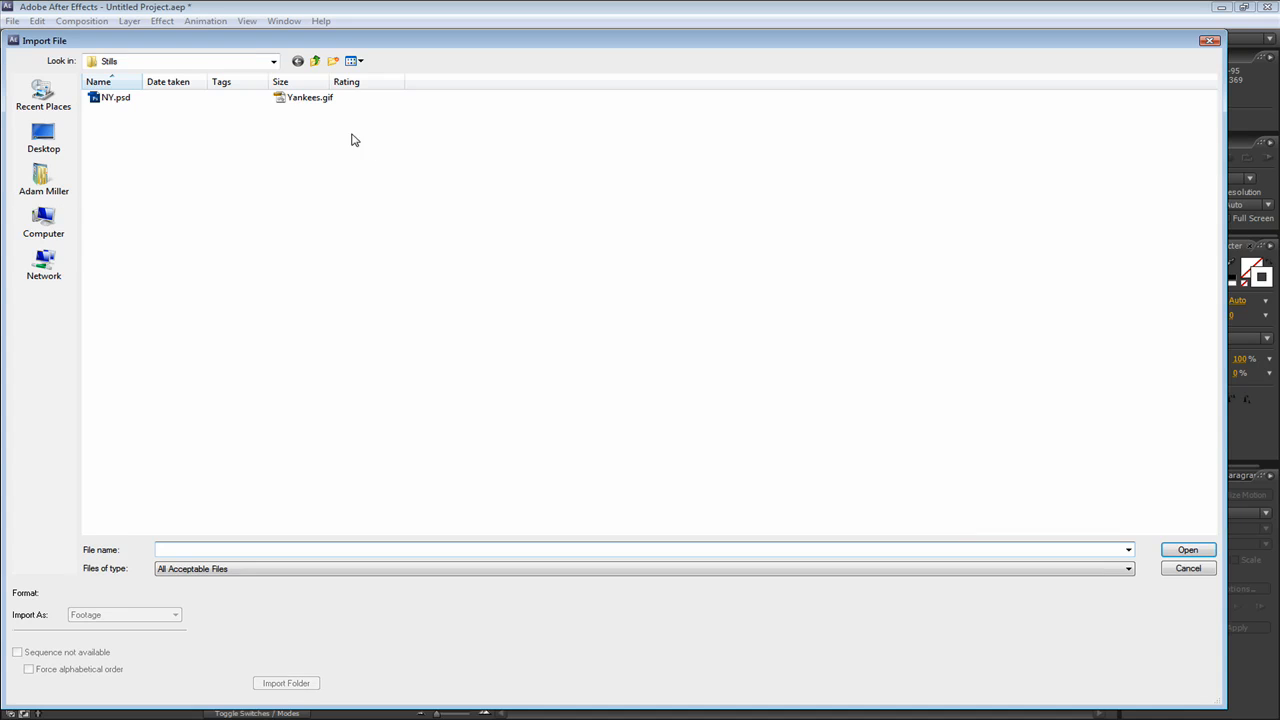
{"action": "double_click", "coordinate": [111, 97]}
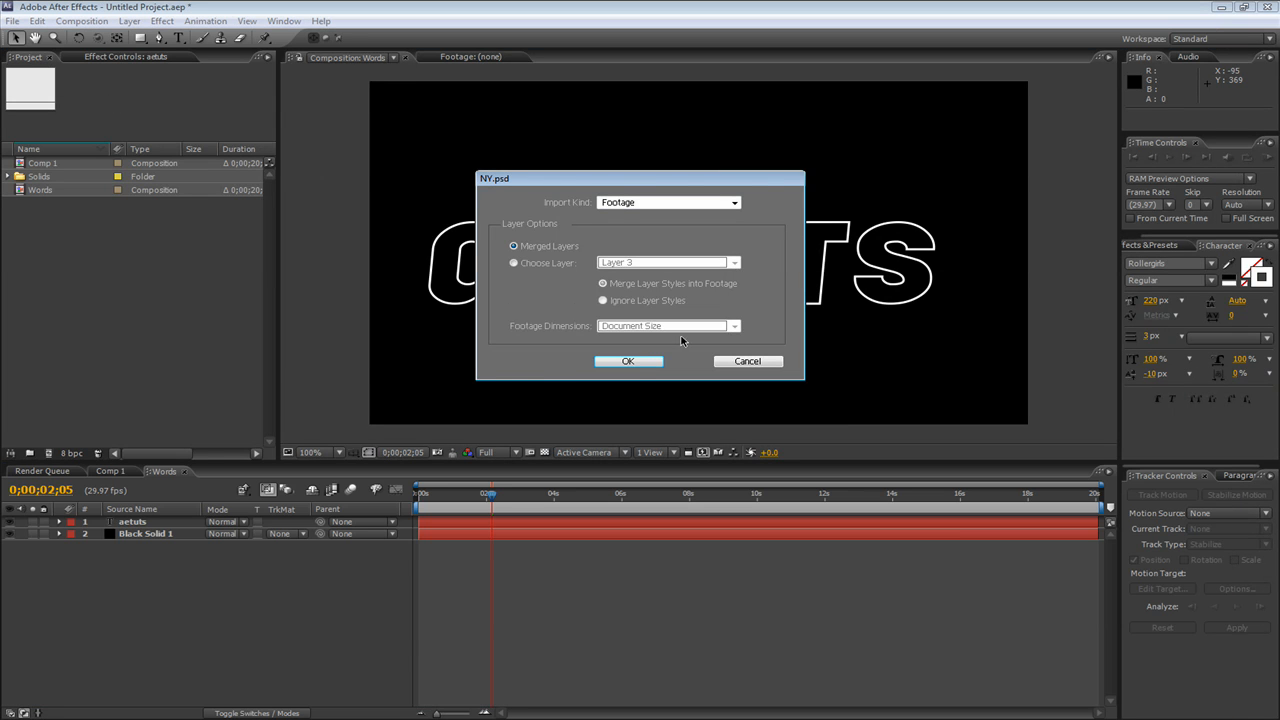
{"action": "left_click", "coordinate": [638, 362]}
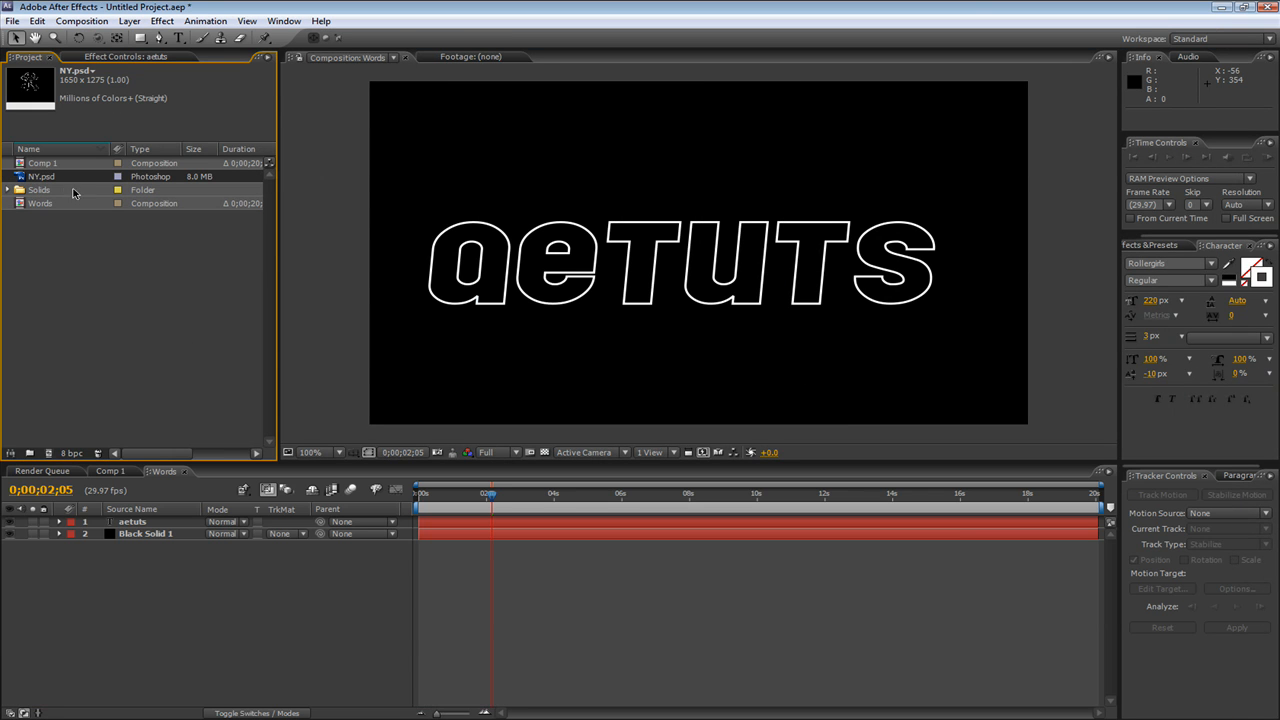
Step: Try NY.psd in the Words composition, scaled to 32% and moved over the aetuts text, and delete its layer
{"action": "left_click_drag", "start_coordinate": [44, 179], "coordinate": [697, 268]}
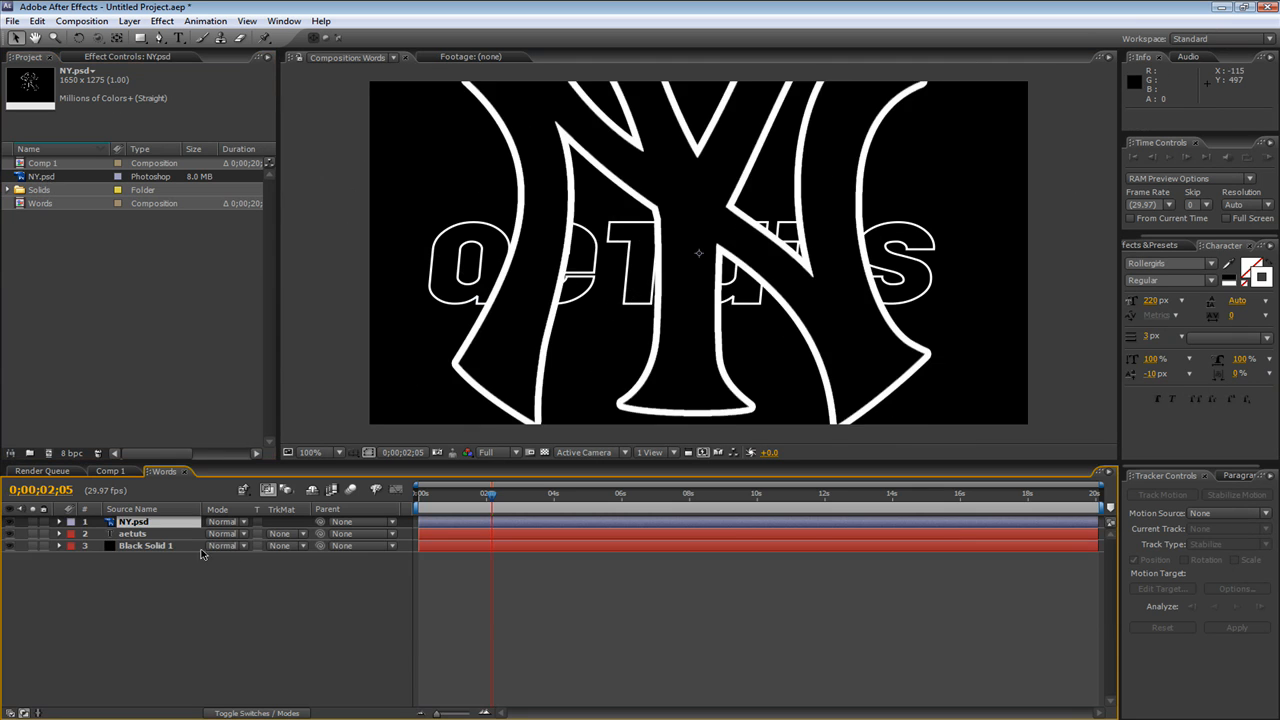
{"action": "key", "text": "s"}
{"action": "left_click_drag", "start_coordinate": [228, 534], "coordinate": [168, 527]}
{"action": "left_click_drag", "start_coordinate": [714, 296], "coordinate": [787, 258]}
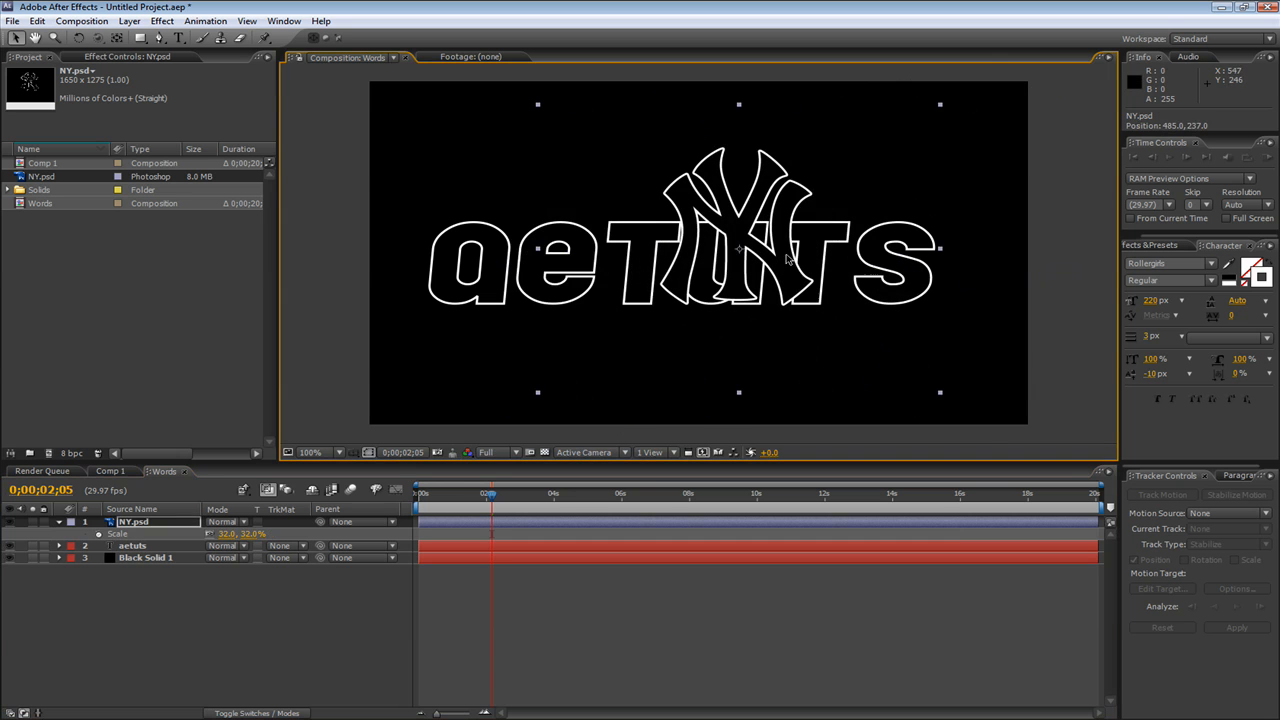
{"action": "left_click", "coordinate": [186, 586]}
{"action": "left_click", "coordinate": [133, 525]}
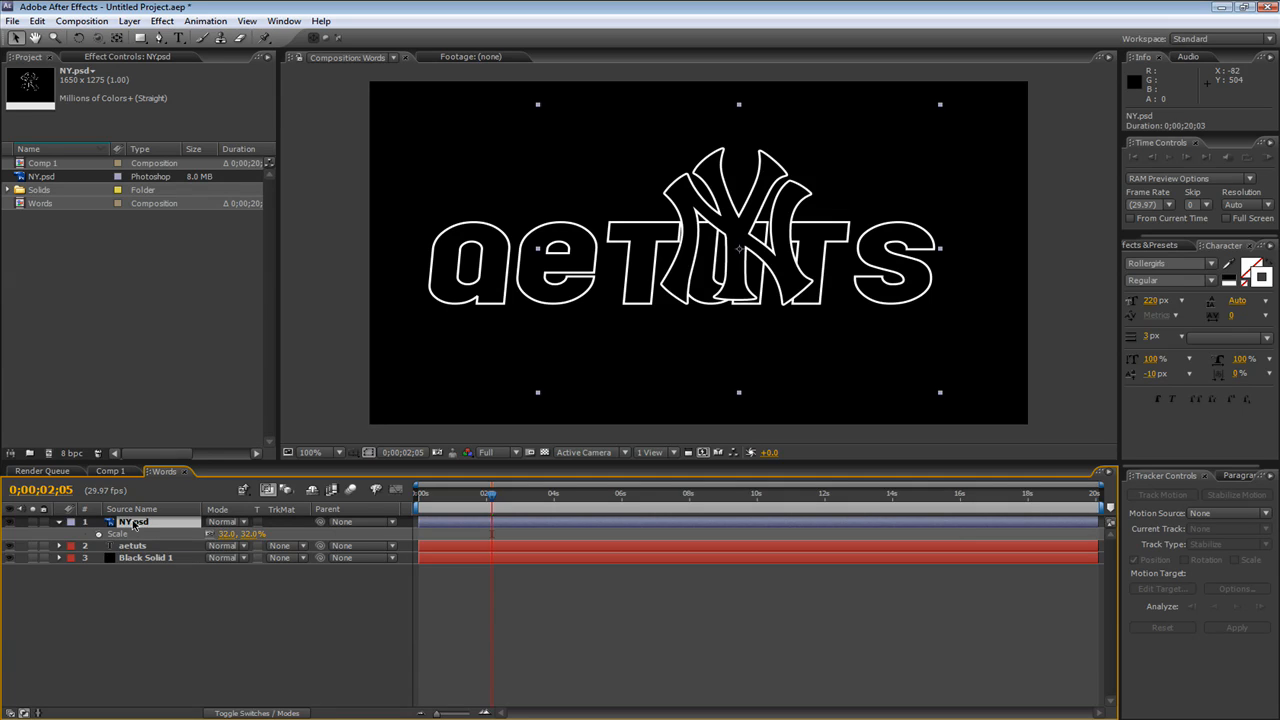
{"action": "key", "text": "Delete"}
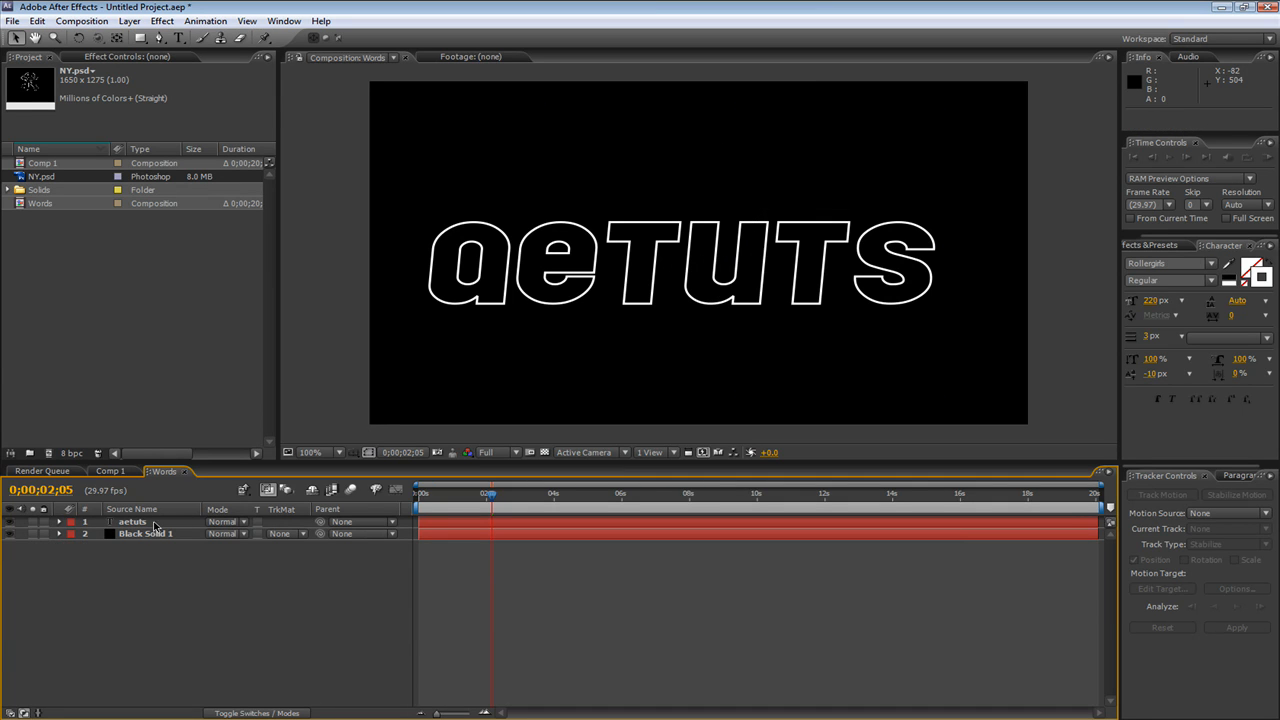
Step: Close the Words composition, move the current time in Comp 1 to 0;00;00;17 and show the effect controls
{"action": "left_click_drag", "start_coordinate": [481, 490], "coordinate": [427, 492]}
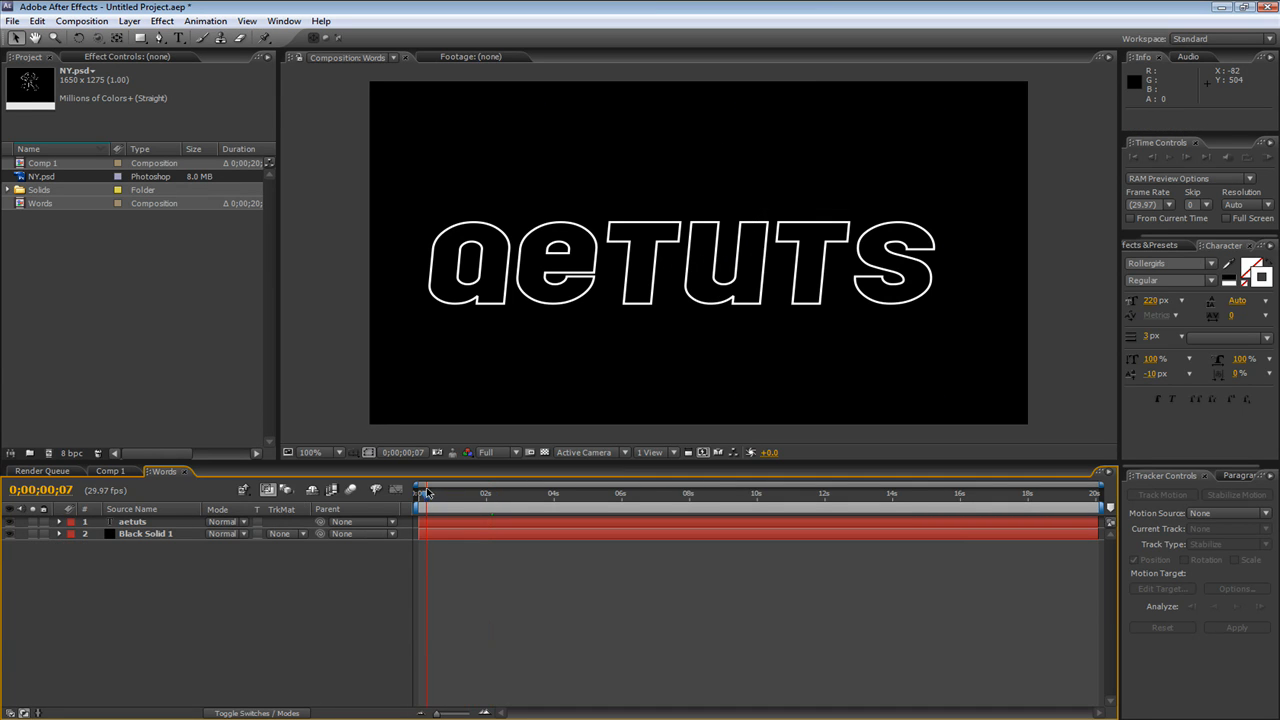
{"action": "left_click", "coordinate": [131, 374]}
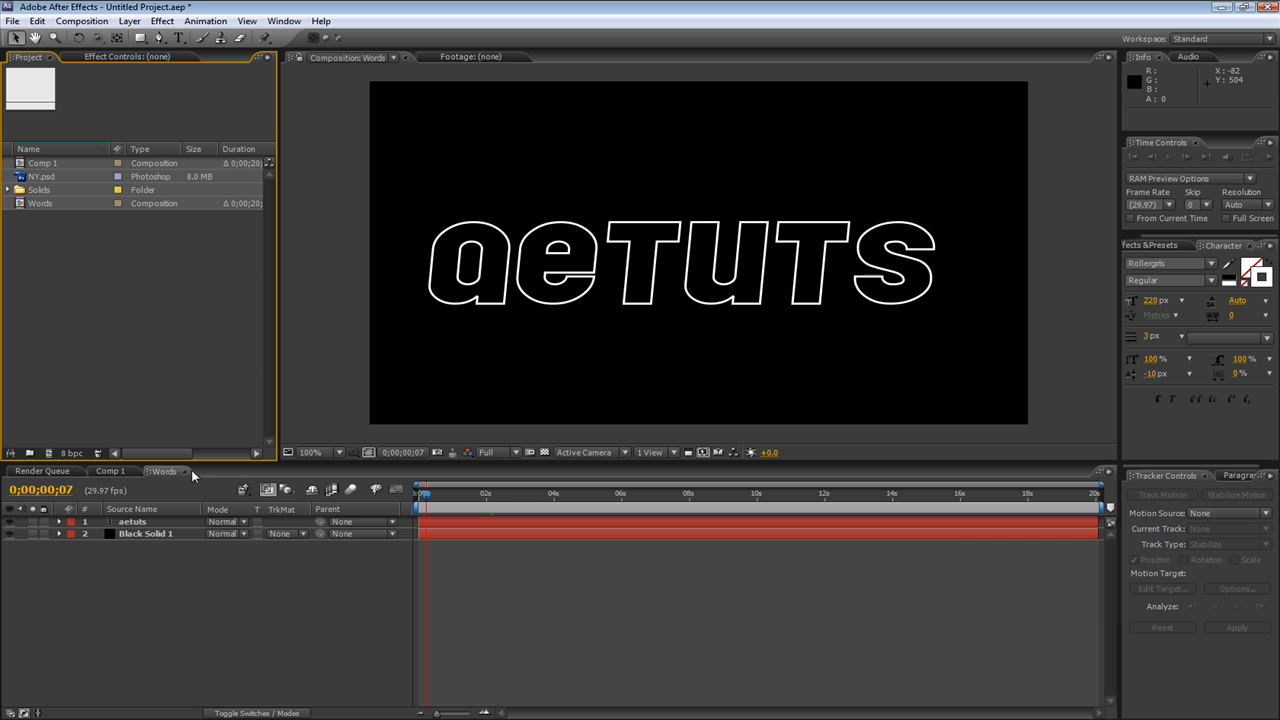
{"action": "left_click", "coordinate": [185, 471]}
{"action": "left_click_drag", "start_coordinate": [426, 497], "coordinate": [440, 497]}
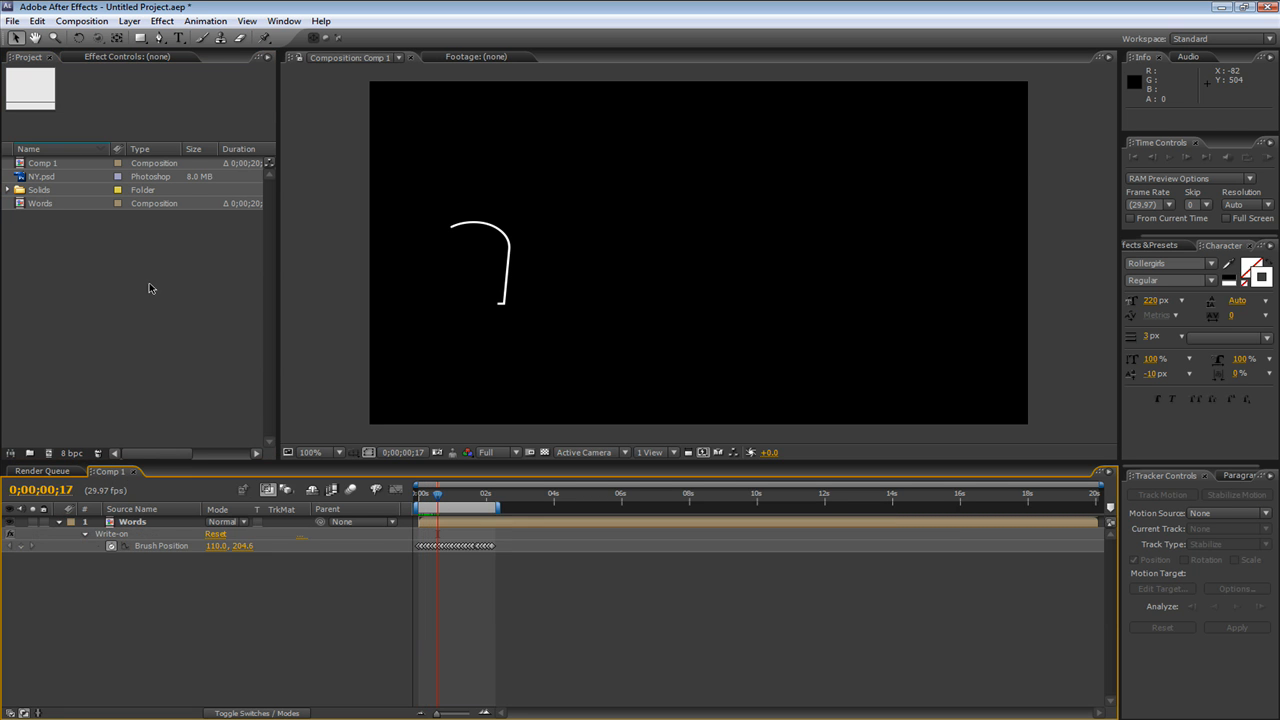
{"action": "left_click", "coordinate": [128, 57]}
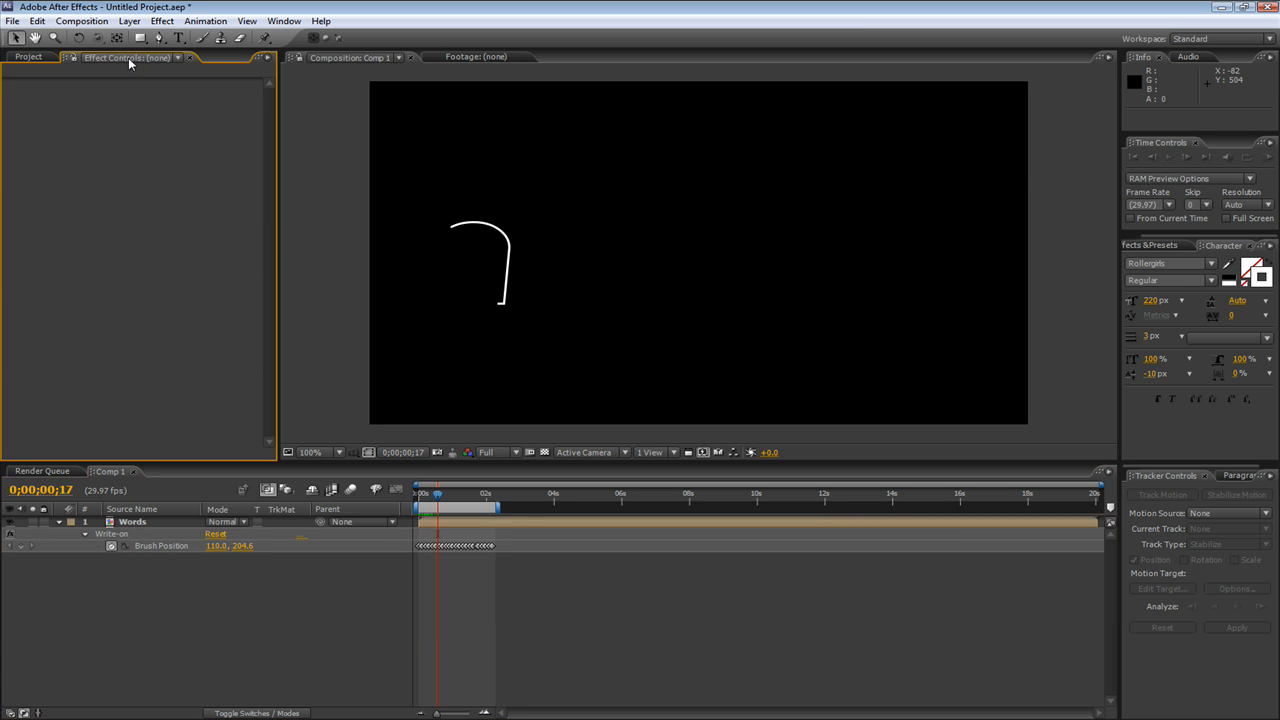
Step: Set the Words layer's Write-on paint style to On Original Image and move the current time forward to about 2 seconds
{"action": "left_click", "coordinate": [133, 523]}
{"action": "left_click", "coordinate": [189, 214]}
{"action": "left_click", "coordinate": [172, 188]}
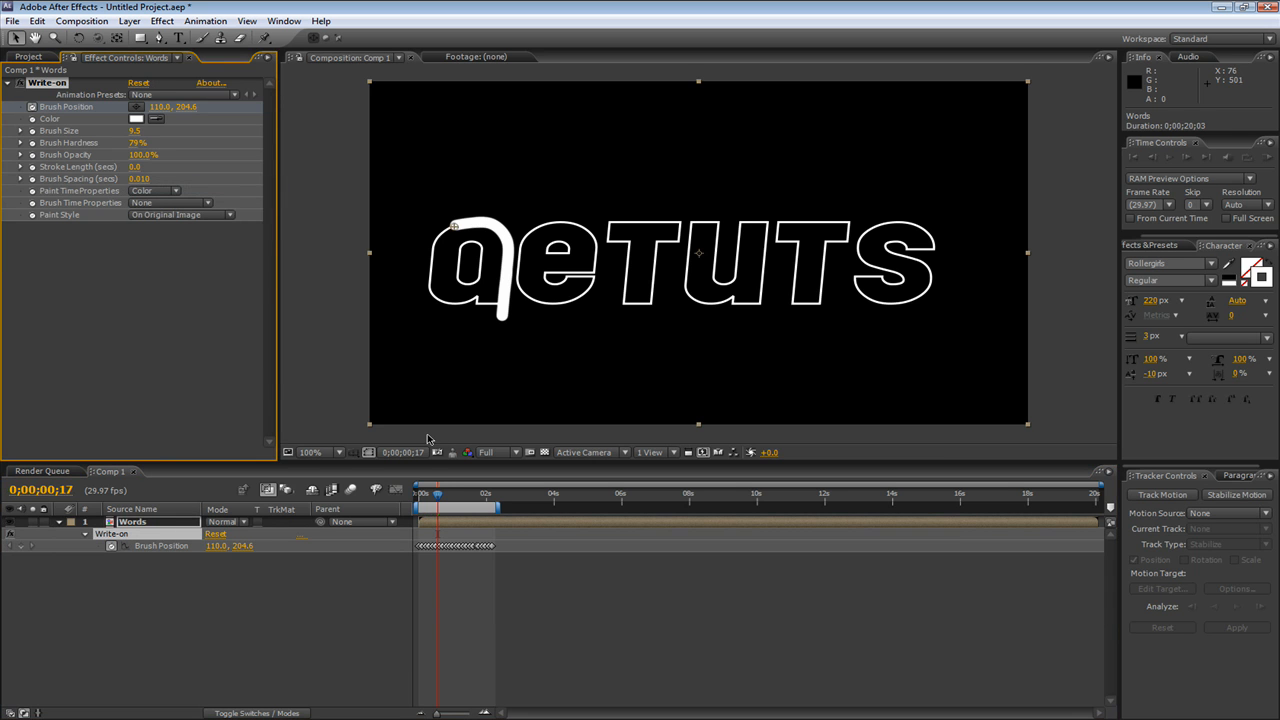
{"action": "mouse_move", "coordinate": [437, 497]}
{"action": "left_mouse_down"}
{"action": "mouse_move", "coordinate": [470, 496]}
{"action": "mouse_move", "coordinate": [416, 496]}
{"action": "mouse_move", "coordinate": [483, 502]}
{"action": "left_mouse_up"}
{"action": "key", "text": "n"}
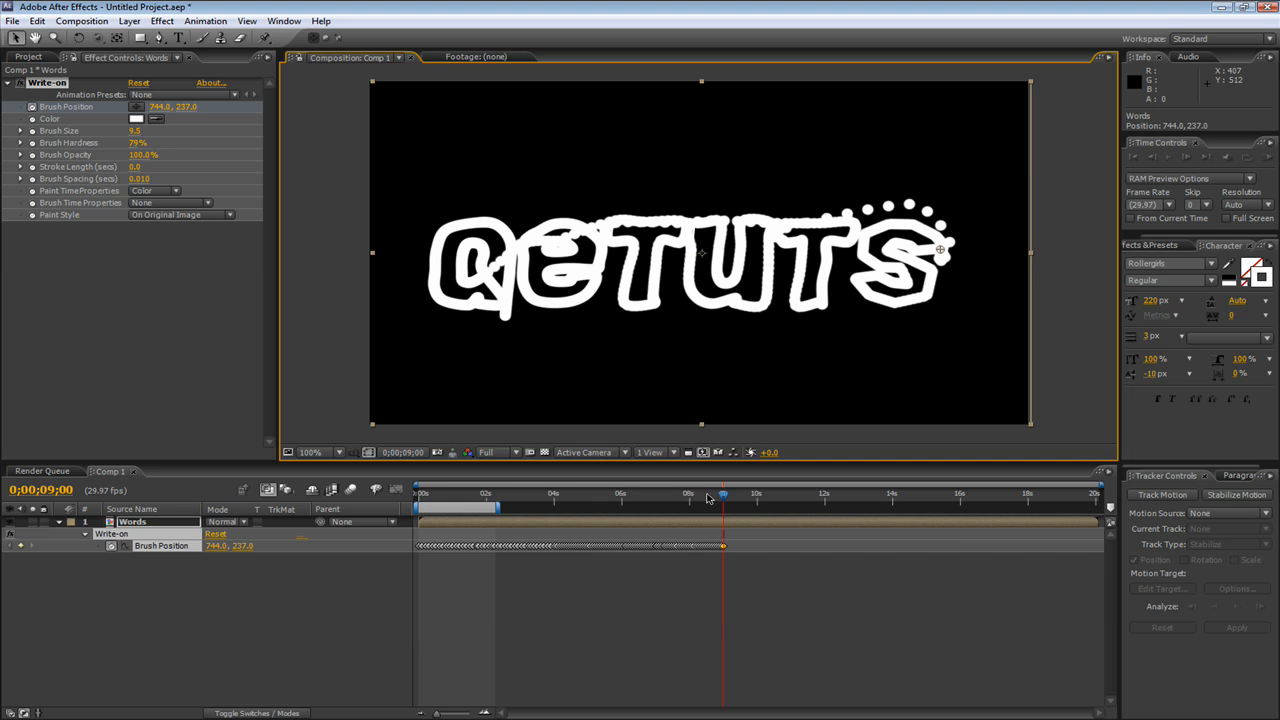
Step: Check the traced strokes around the U from 0;00;06;13 to 0;00;06;21 and set the Write-on paint style to Reveal Original Image
{"action": "mouse_move", "coordinate": [723, 497]}
{"action": "left_mouse_down"}
{"action": "mouse_move", "coordinate": [460, 496]}
{"action": "mouse_move", "coordinate": [552, 500]}
{"action": "mouse_move", "coordinate": [660, 480]}
{"action": "mouse_move", "coordinate": [619, 493]}
{"action": "mouse_move", "coordinate": [636, 491]}
{"action": "left_mouse_up"}
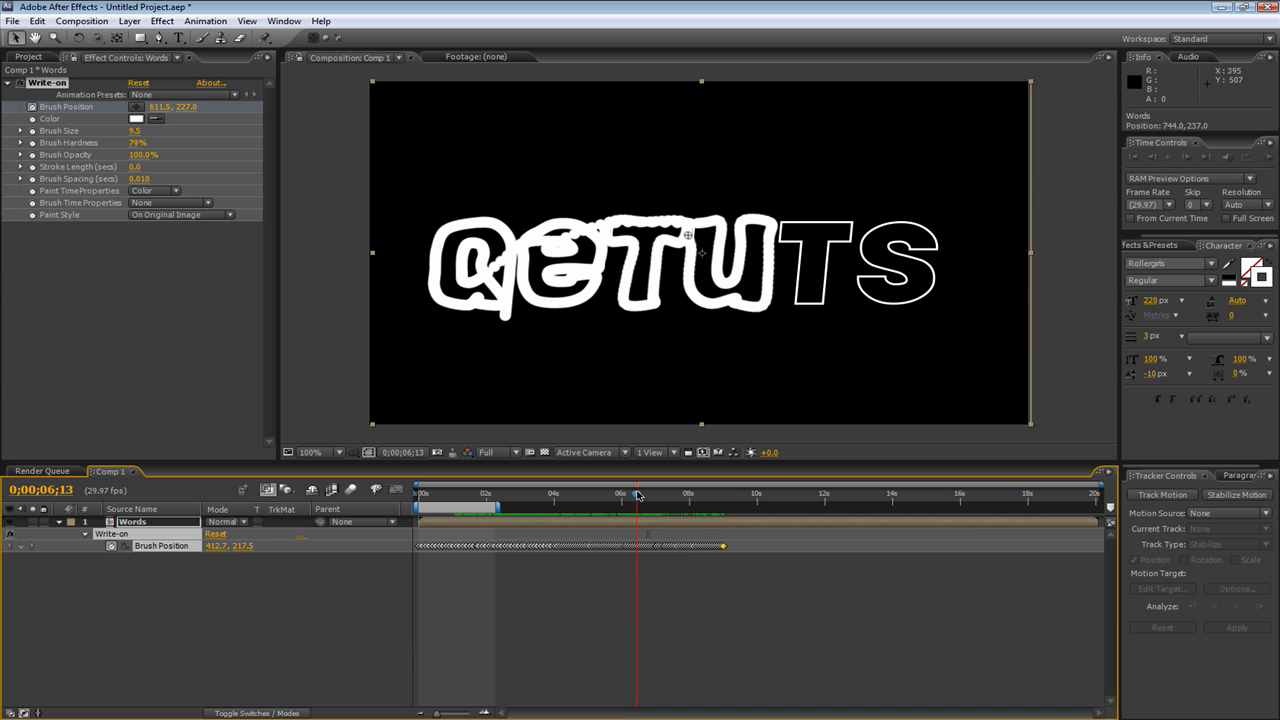
{"action": "left_click_drag", "start_coordinate": [432, 713], "coordinate": [464, 713]}
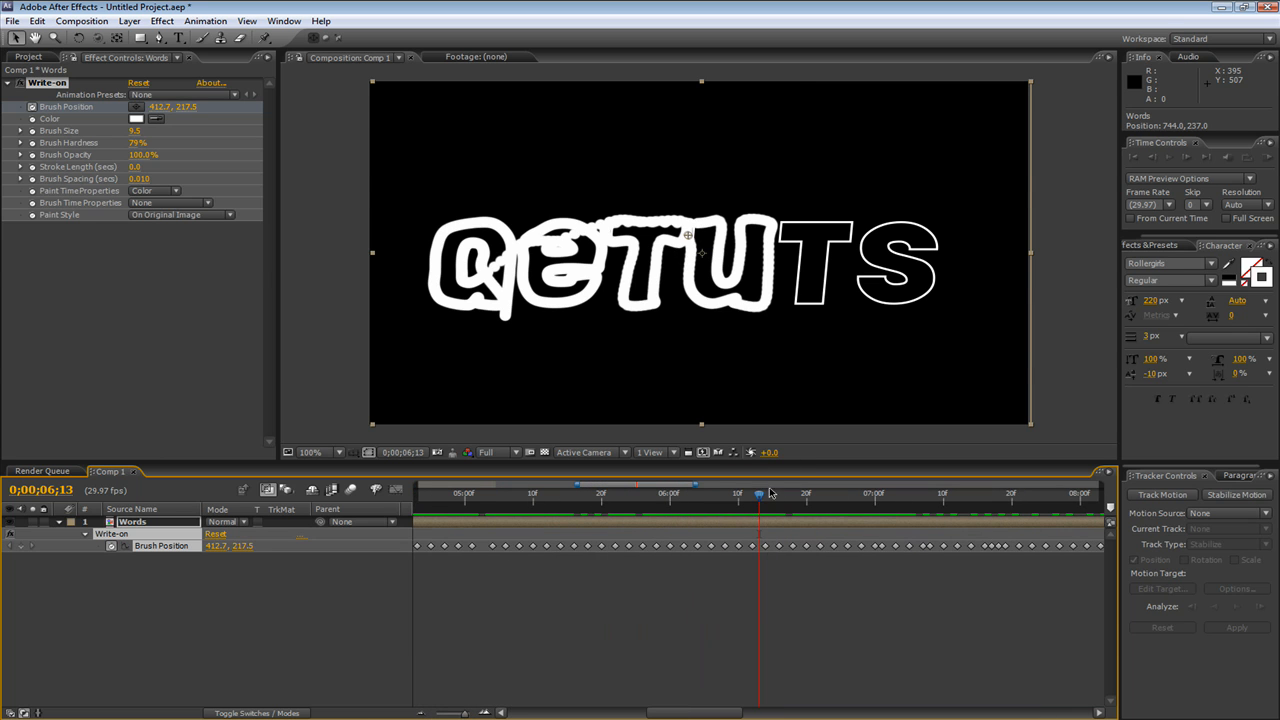
{"action": "mouse_move", "coordinate": [758, 502]}
{"action": "left_mouse_down"}
{"action": "mouse_move", "coordinate": [741, 500]}
{"action": "mouse_move", "coordinate": [772, 497]}
{"action": "left_mouse_up"}
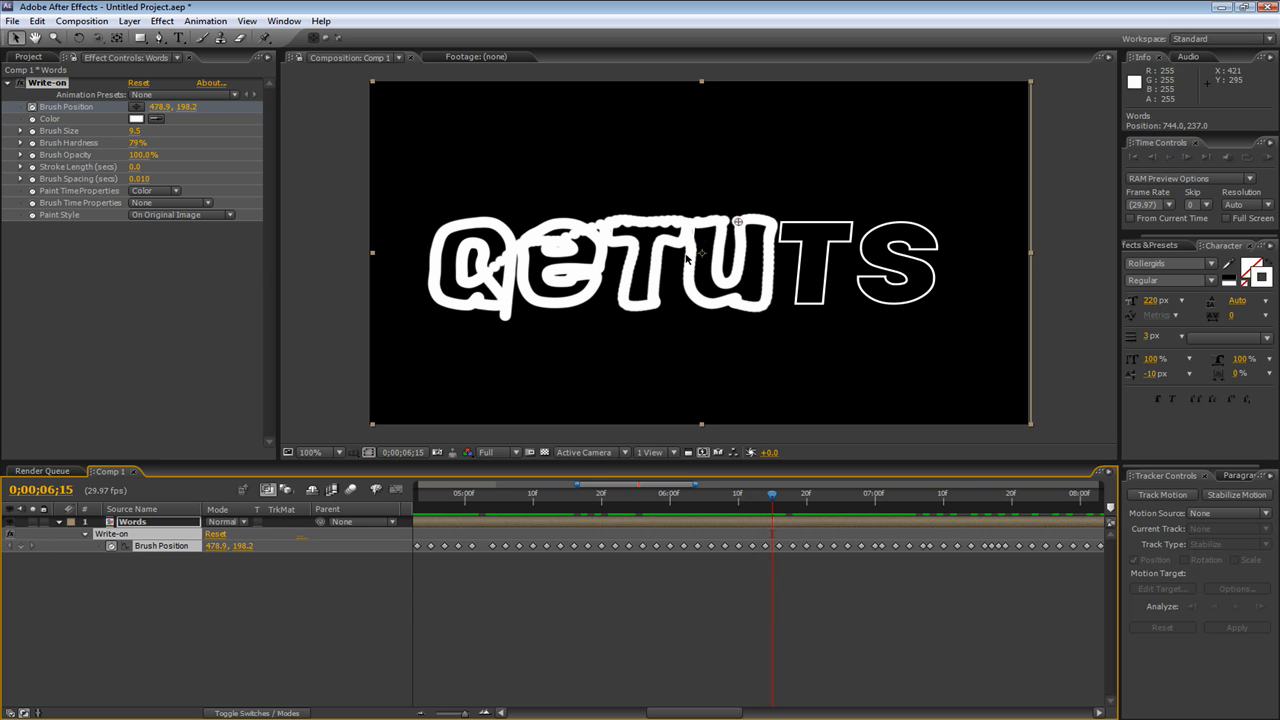
{"action": "scroll", "coordinate": [714, 242], "scroll_direction": "up", "scroll_amount": 1}
{"action": "left_click_drag", "start_coordinate": [771, 498], "coordinate": [757, 501]}
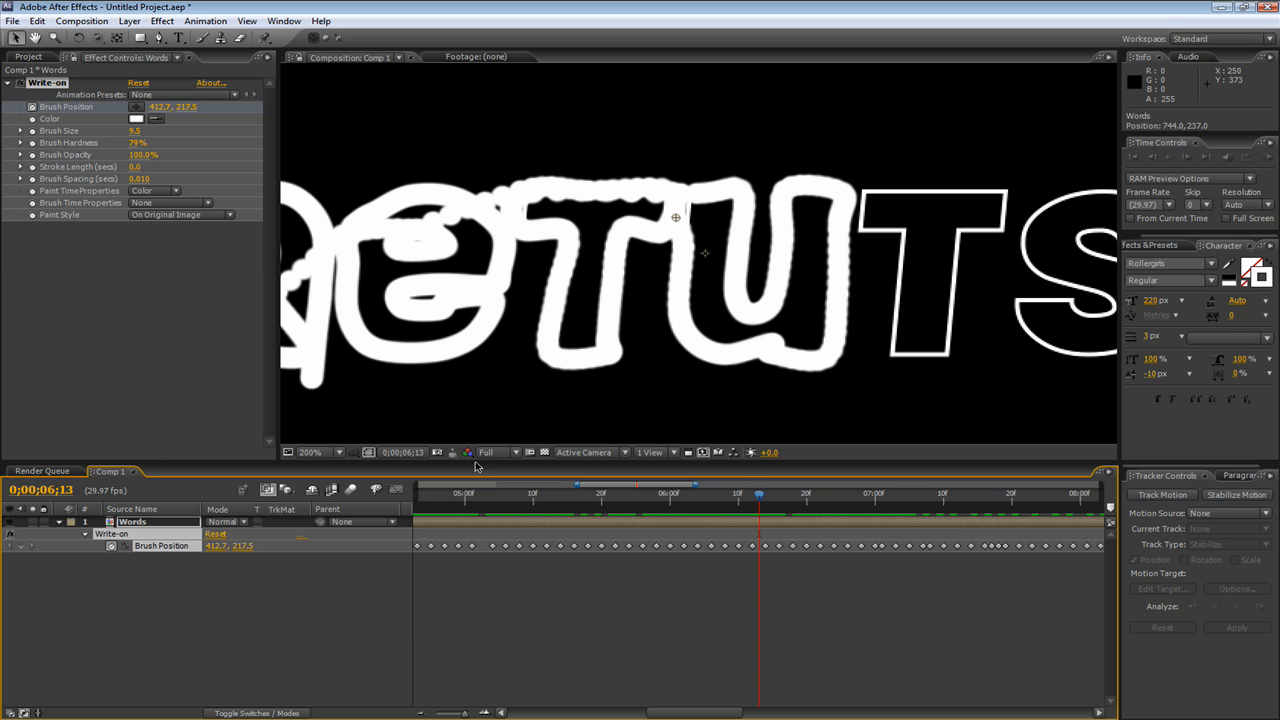
{"action": "left_click_drag", "start_coordinate": [753, 503], "coordinate": [812, 500]}
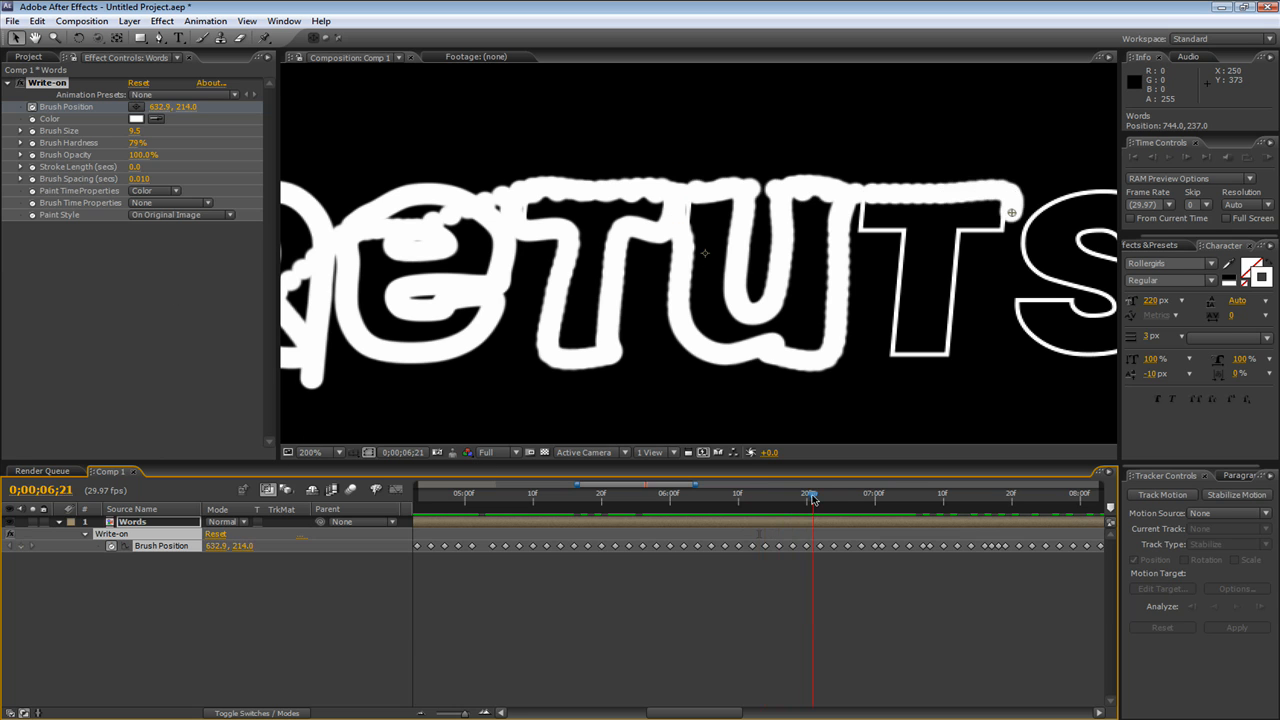
{"action": "left_click", "coordinate": [210, 218]}
{"action": "left_click", "coordinate": [204, 251]}
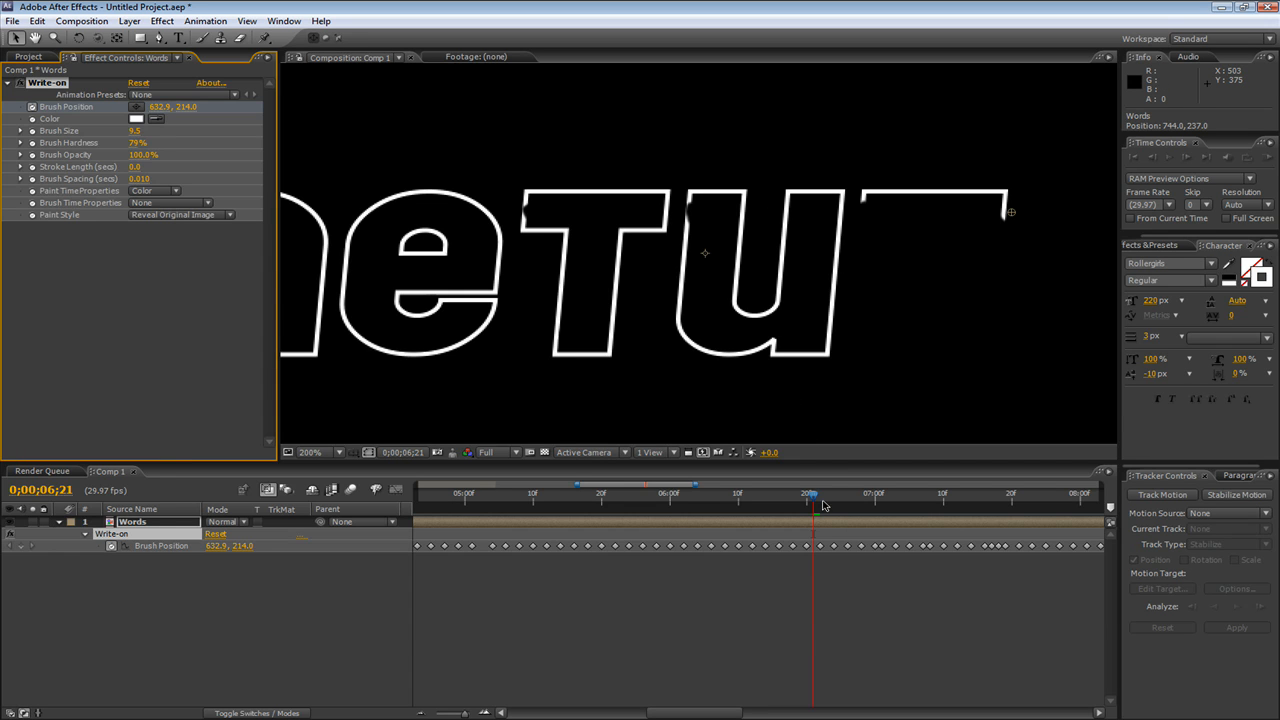
Step: Move the brush position near the U's upper-left corner to 424.0, 209.5 at 0;00;06;14 and 421.5, 194.5 at 0;00;05;08
{"action": "mouse_move", "coordinate": [810, 500]}
{"action": "left_mouse_down"}
{"action": "mouse_move", "coordinate": [753, 500]}
{"action": "mouse_move", "coordinate": [765, 503]}
{"action": "left_mouse_up"}
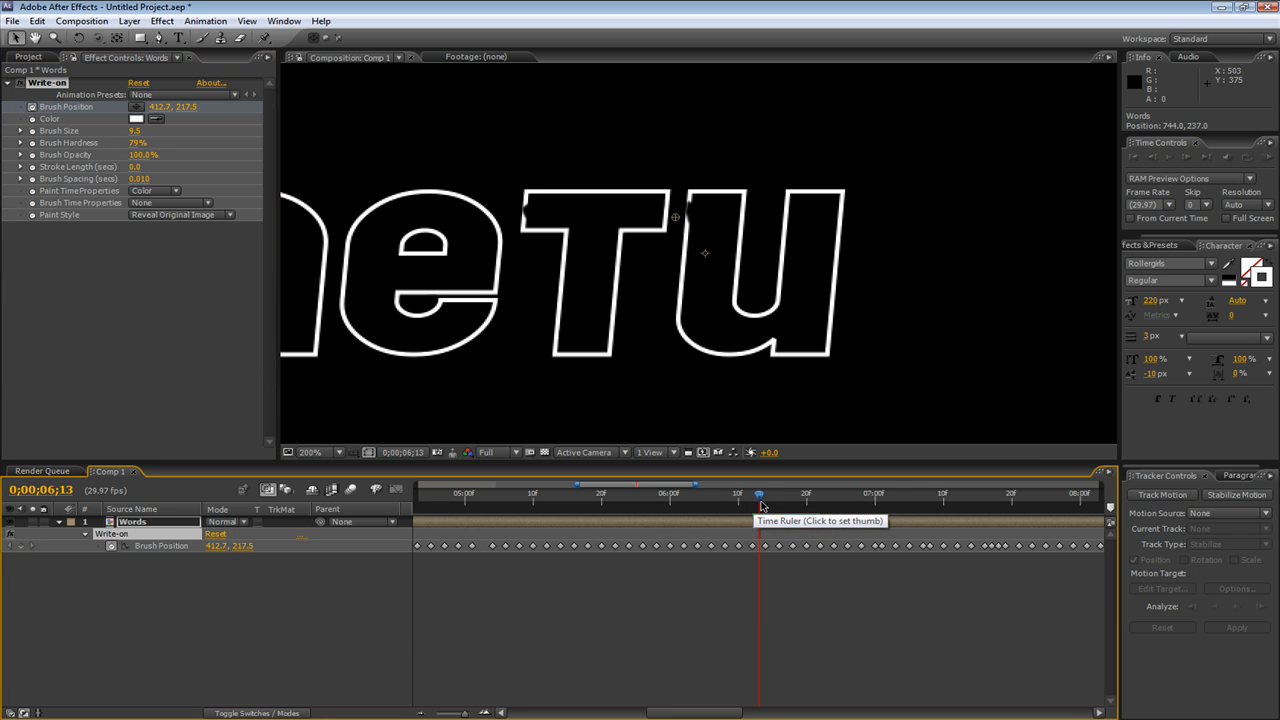
{"action": "left_click_drag", "start_coordinate": [687, 197], "coordinate": [693, 210]}
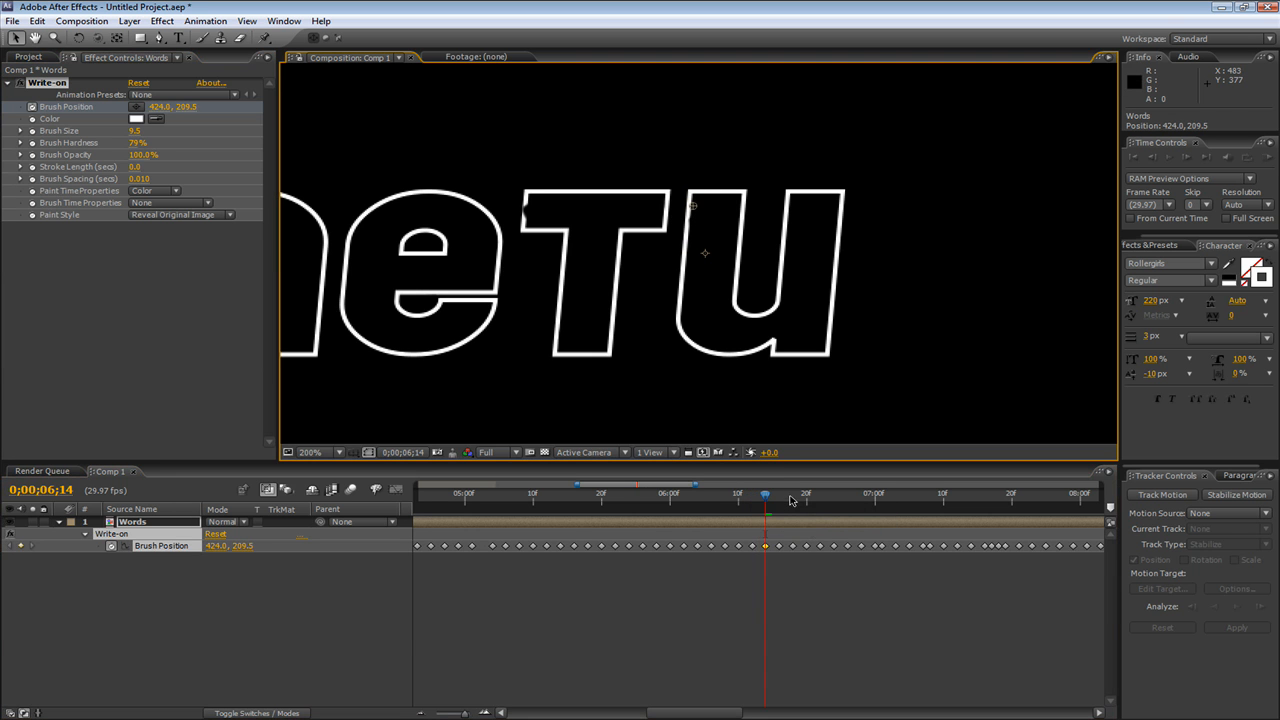
{"action": "mouse_move", "coordinate": [766, 498]}
{"action": "left_mouse_down"}
{"action": "mouse_move", "coordinate": [780, 498]}
{"action": "mouse_move", "coordinate": [519, 498]}
{"action": "left_mouse_up"}
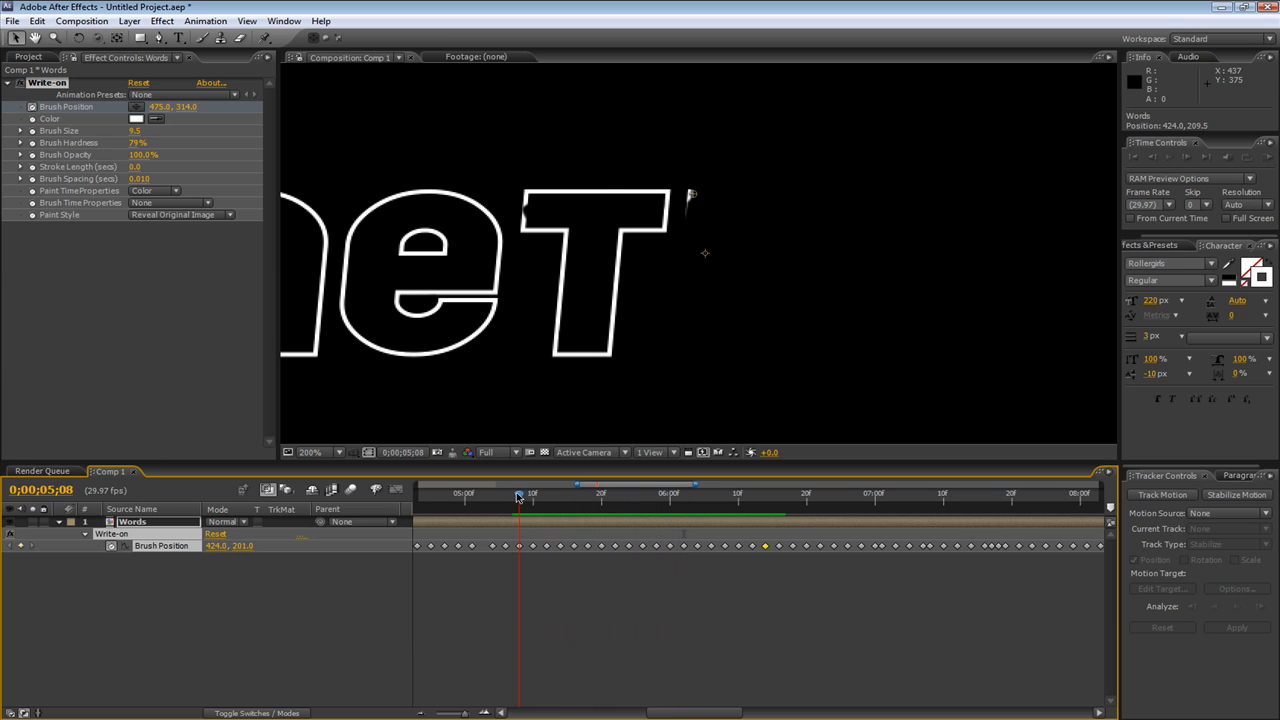
{"action": "left_click_drag", "start_coordinate": [689, 200], "coordinate": [688, 183]}
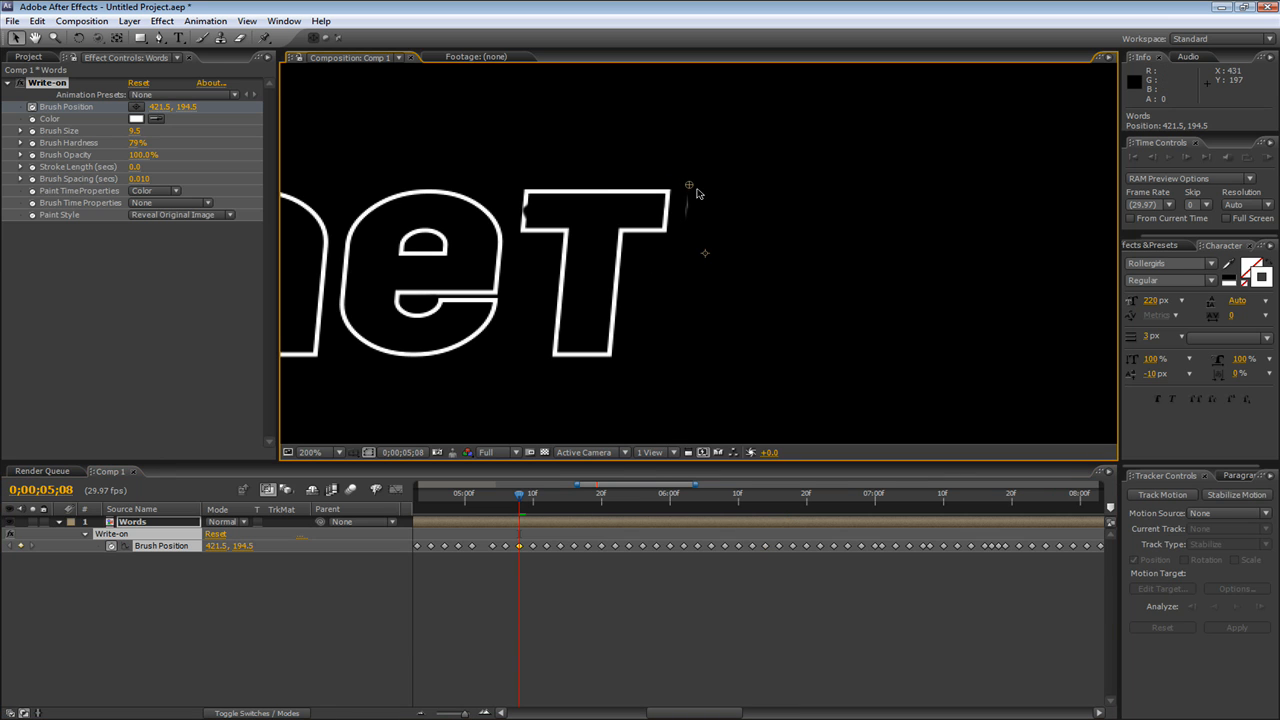
Step: Compare the brush strokes on the first T by switching the paint style to On Original Image and back to Reveal Original Image
{"action": "left_click_drag", "start_coordinate": [666, 713], "coordinate": [645, 713]}
{"action": "left_click", "coordinate": [212, 216]}
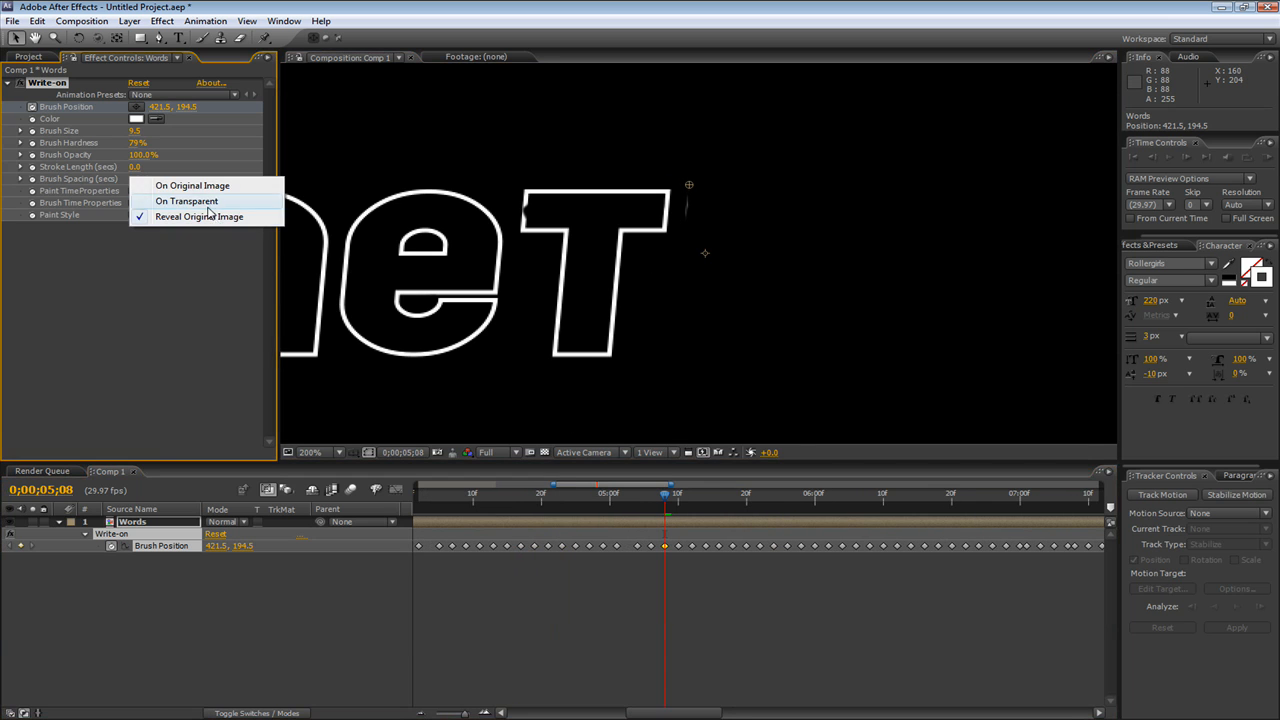
{"action": "left_click", "coordinate": [205, 184]}
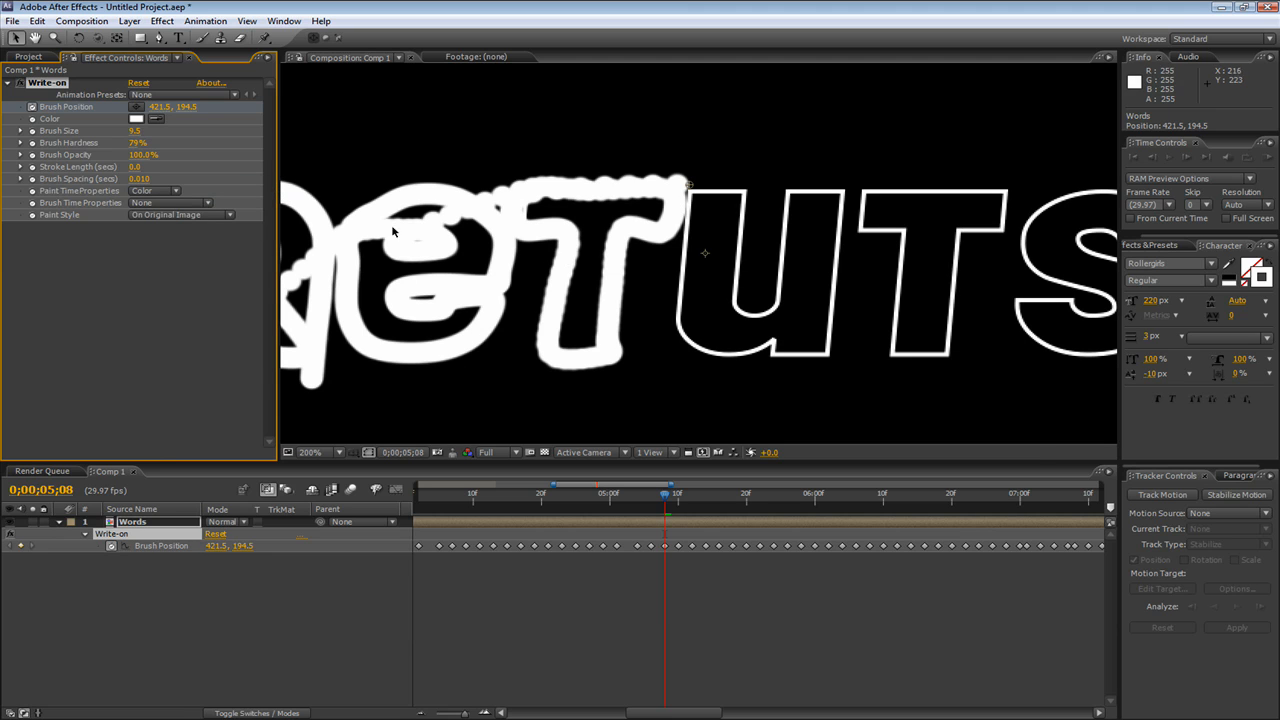
{"action": "left_click", "coordinate": [230, 215]}
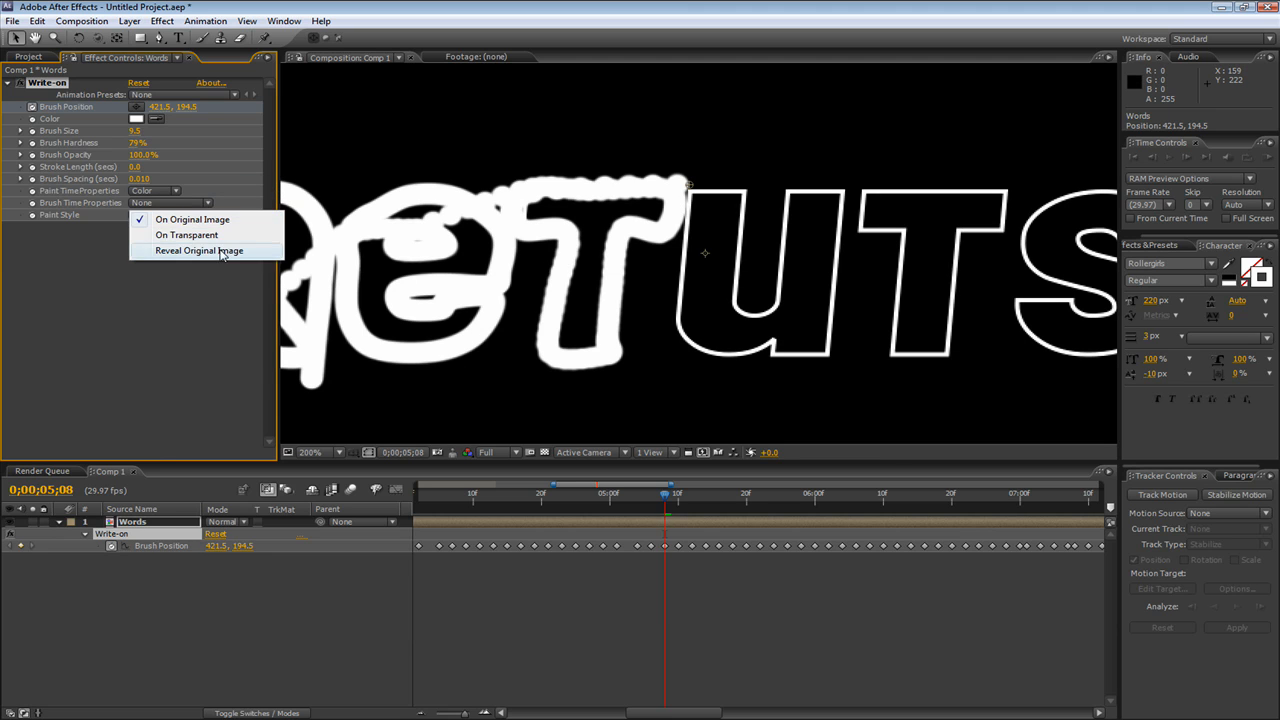
{"action": "left_click", "coordinate": [222, 252]}
Step: Reposition the first T's brush keyframes to 406.0, 214.3 at 0;00;04;16, 315.0, 223.5 at 0;00;05;04 and 320.0, 201.0 at 0;00;05;06
{"action": "left_click_drag", "start_coordinate": [647, 498], "coordinate": [513, 500]}
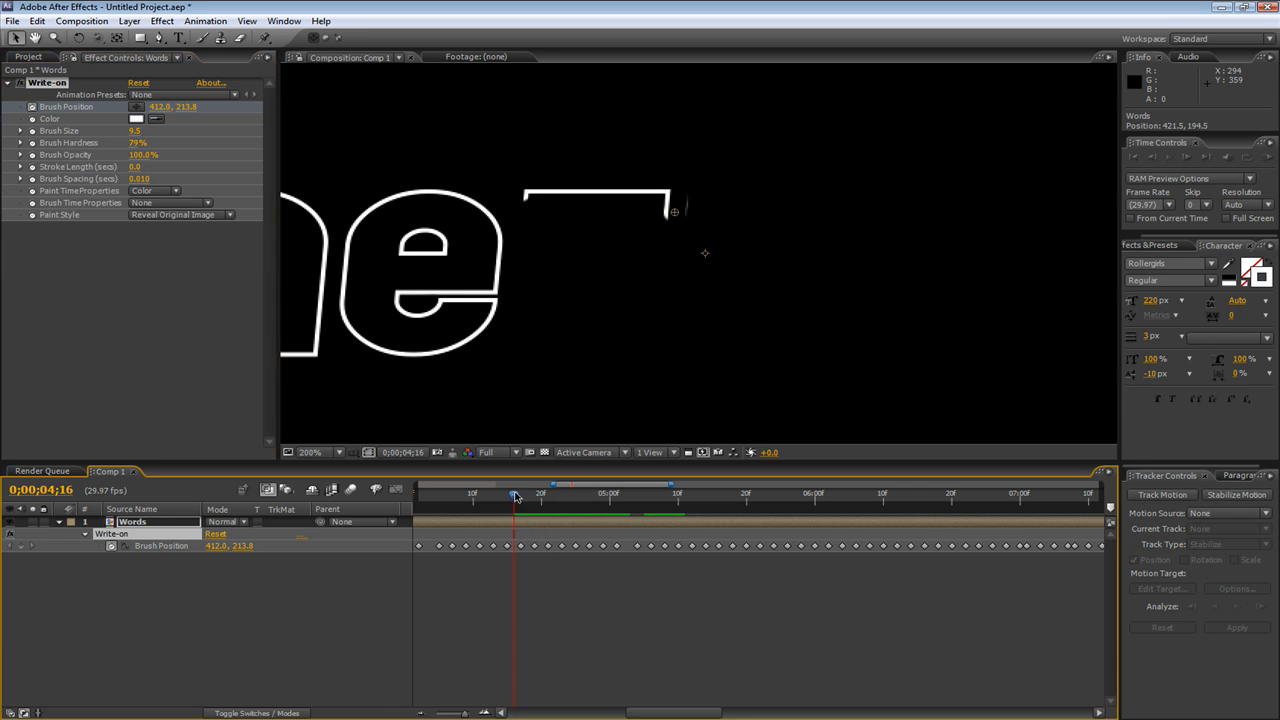
{"action": "left_click_drag", "start_coordinate": [672, 216], "coordinate": [666, 216]}
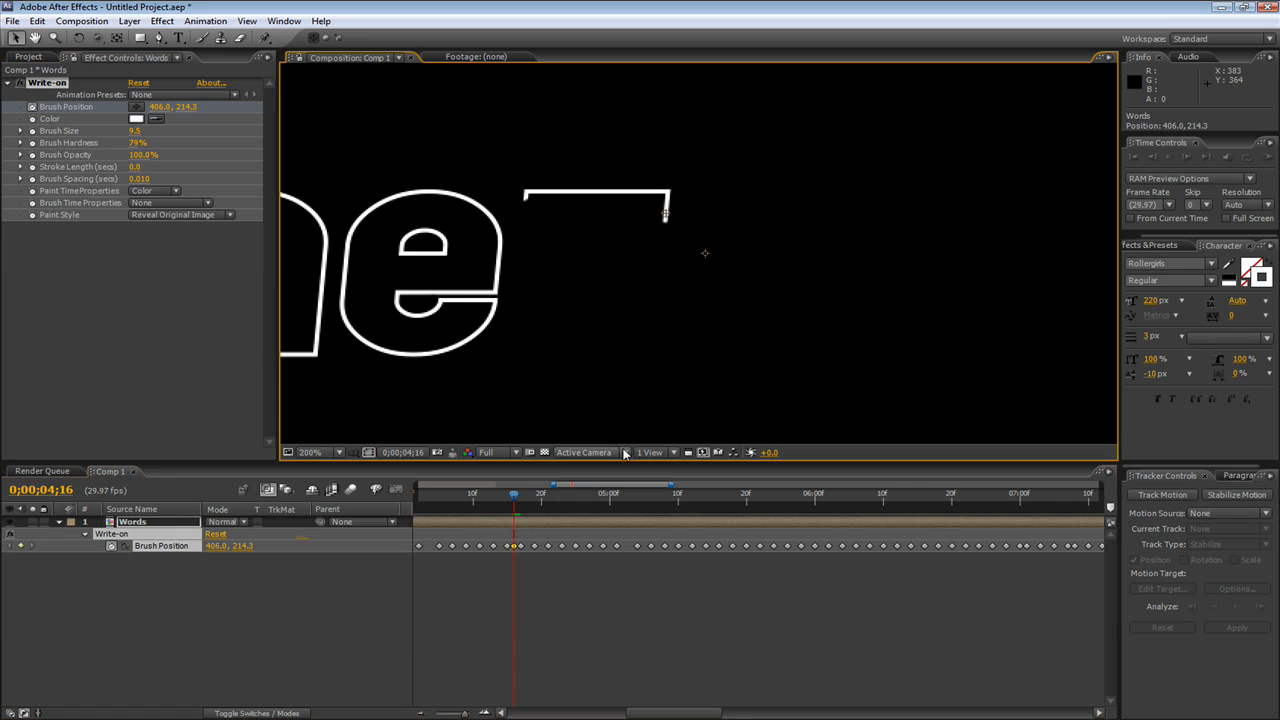
{"action": "mouse_move", "coordinate": [512, 498]}
{"action": "left_mouse_down"}
{"action": "mouse_move", "coordinate": [688, 500]}
{"action": "mouse_move", "coordinate": [572, 498]}
{"action": "mouse_move", "coordinate": [640, 494]}
{"action": "left_mouse_up"}
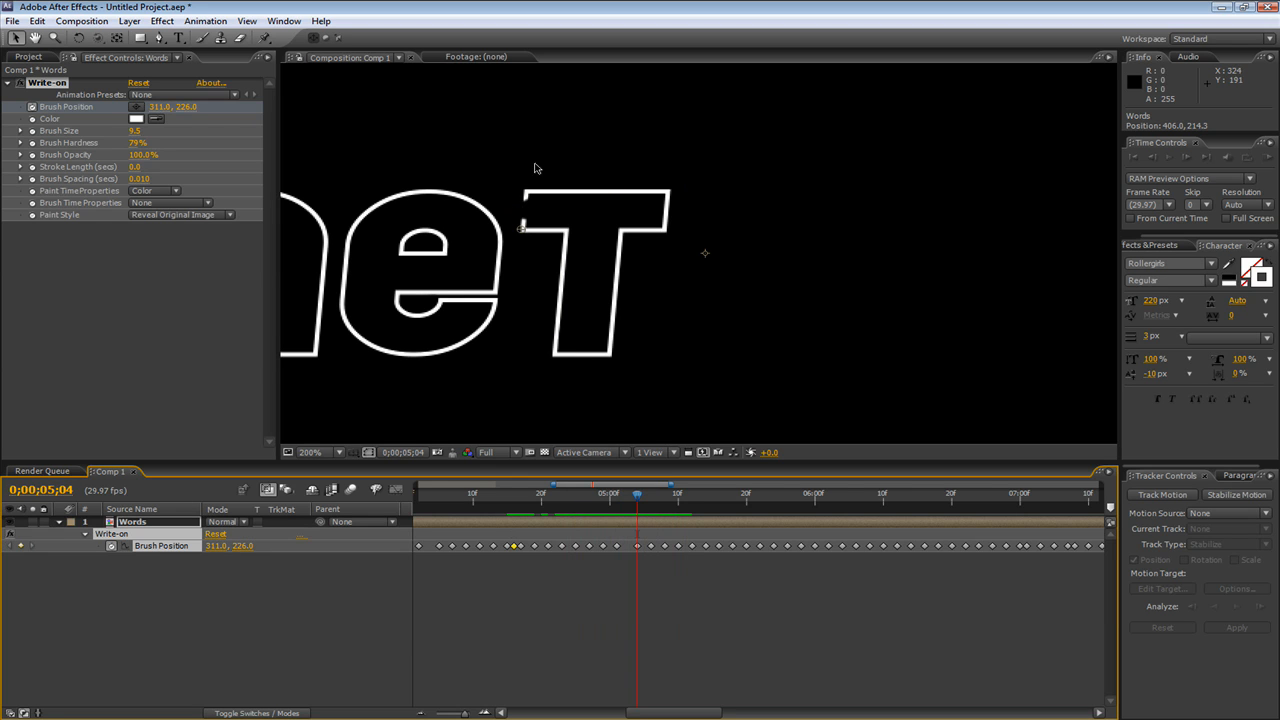
{"action": "left_click_drag", "start_coordinate": [521, 228], "coordinate": [527, 223]}
{"action": "left_click_drag", "start_coordinate": [640, 496], "coordinate": [650, 500]}
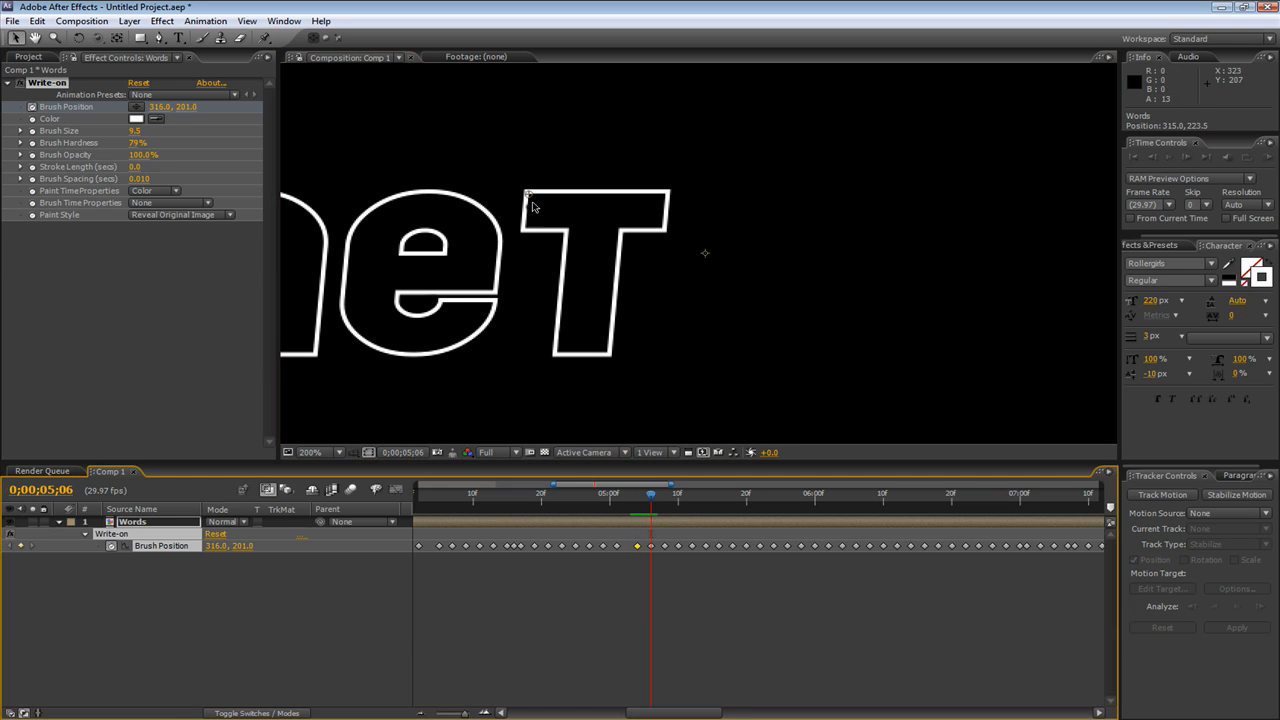
{"action": "left_click_drag", "start_coordinate": [528, 196], "coordinate": [535, 196]}
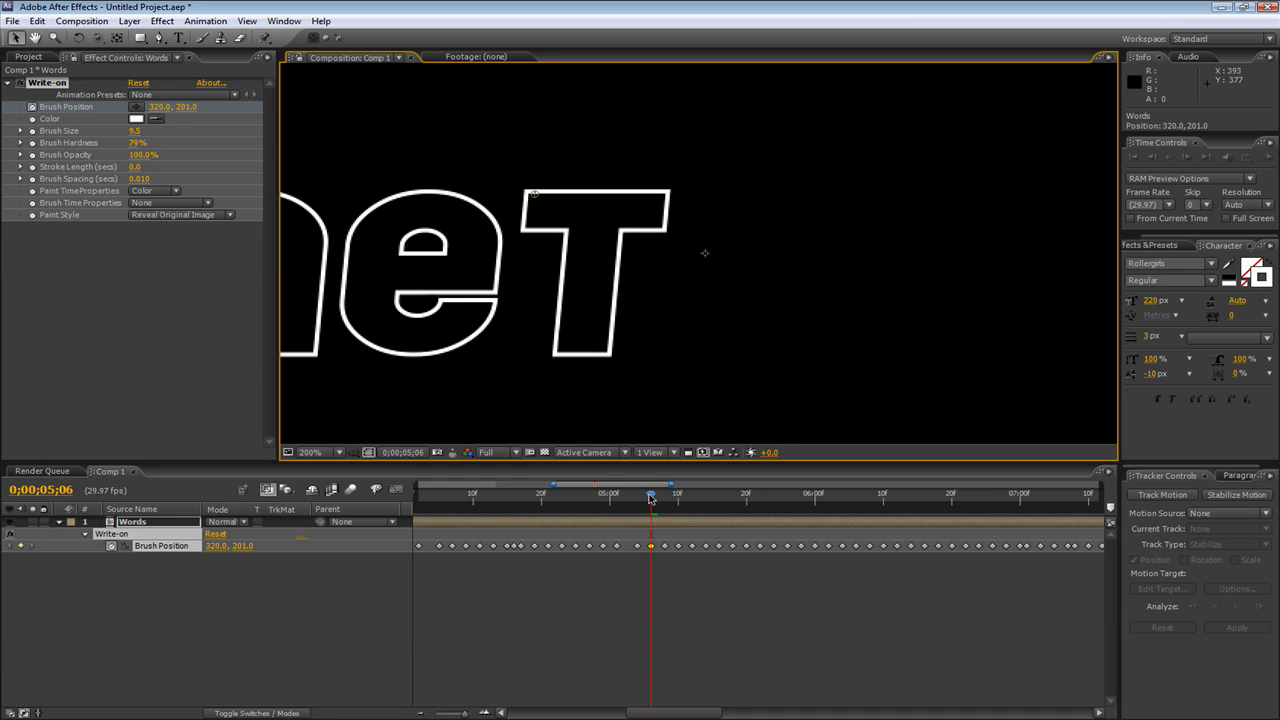
Step: Adjust the brush position at 0;00;06;14 to 426.5, 204.0 so the stroke covers the U's upper-left corner
{"action": "key", "text": "comma"}
{"action": "left_click_drag", "start_coordinate": [652, 500], "coordinate": [1088, 511]}
{"action": "left_click_drag", "start_coordinate": [464, 713], "coordinate": [434, 715]}
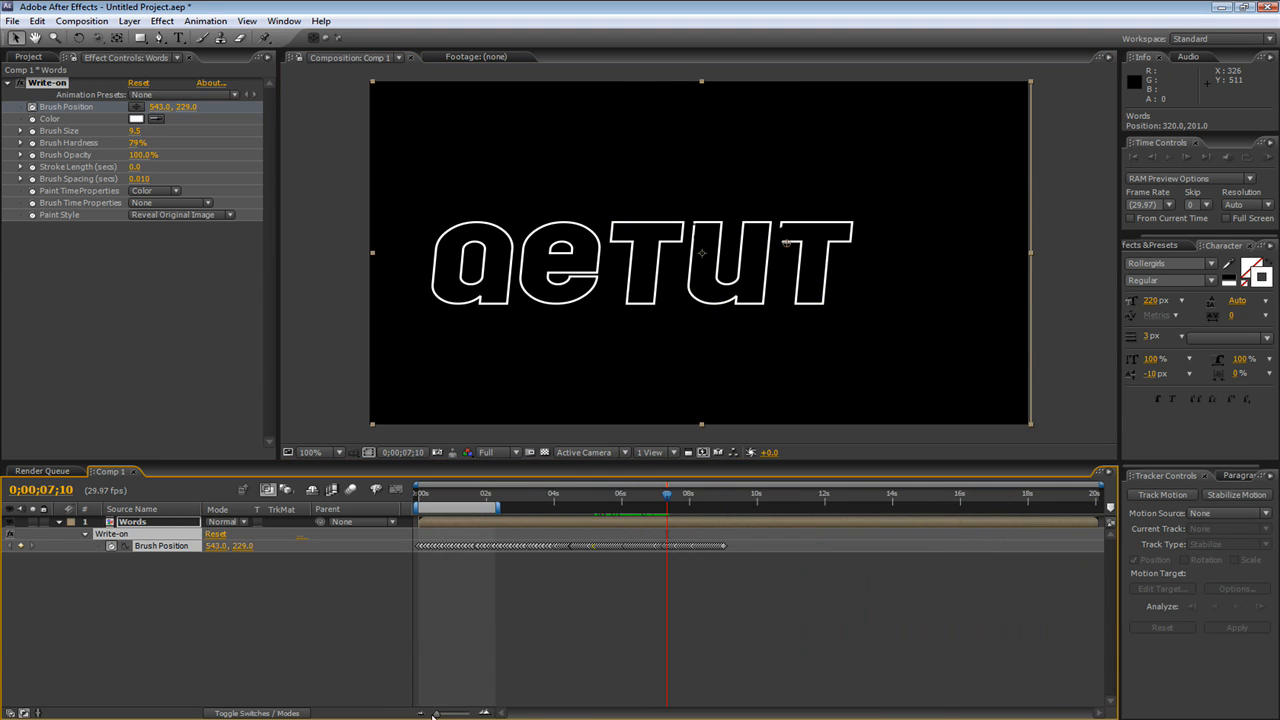
{"action": "left_click_drag", "start_coordinate": [668, 496], "coordinate": [634, 502]}
{"action": "scroll", "coordinate": [694, 205], "scroll_direction": "up", "scroll_amount": 1}
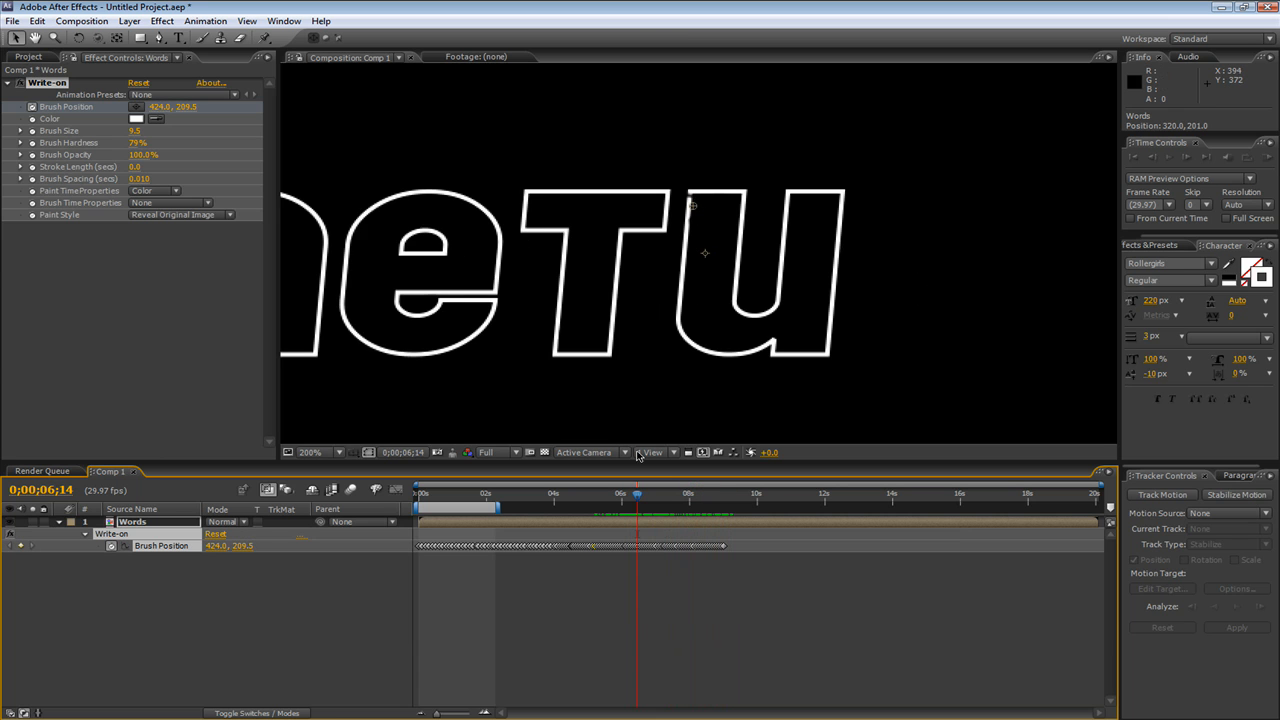
{"action": "left_click_drag", "start_coordinate": [639, 499], "coordinate": [638, 500]}
{"action": "left_click_drag", "start_coordinate": [446, 714], "coordinate": [452, 714]}
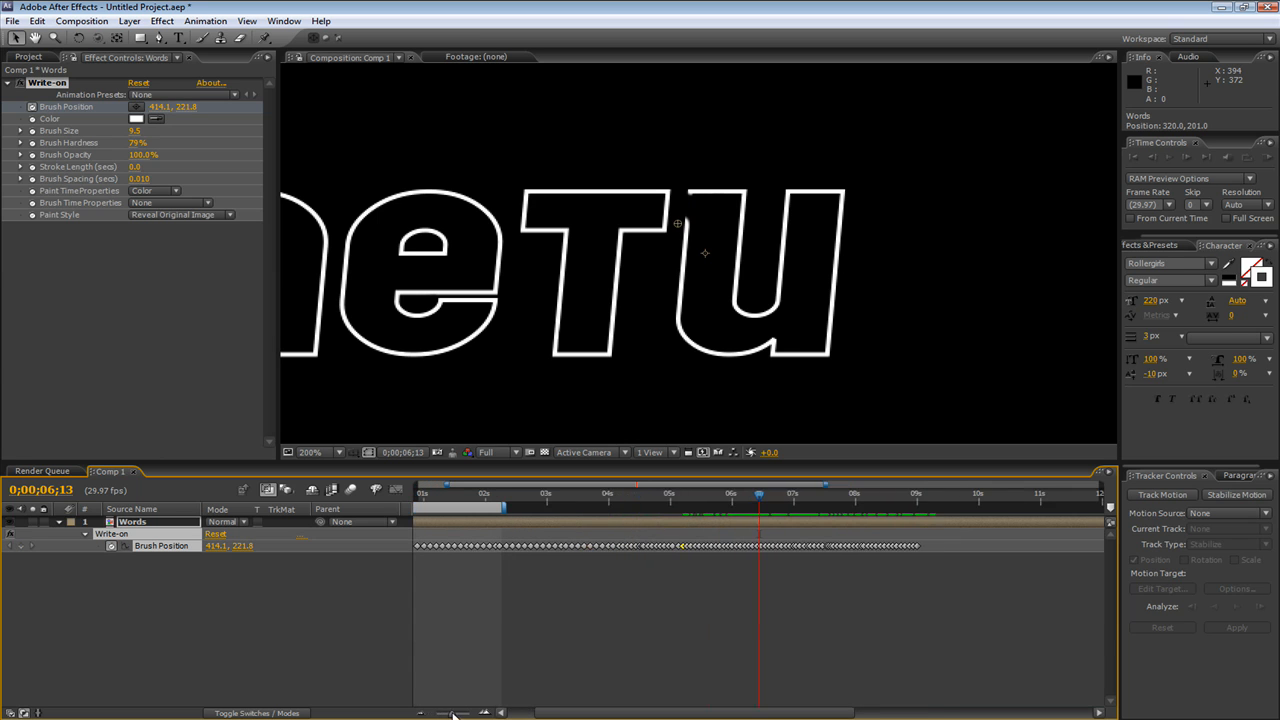
{"action": "key", "text": "Page_Down"}
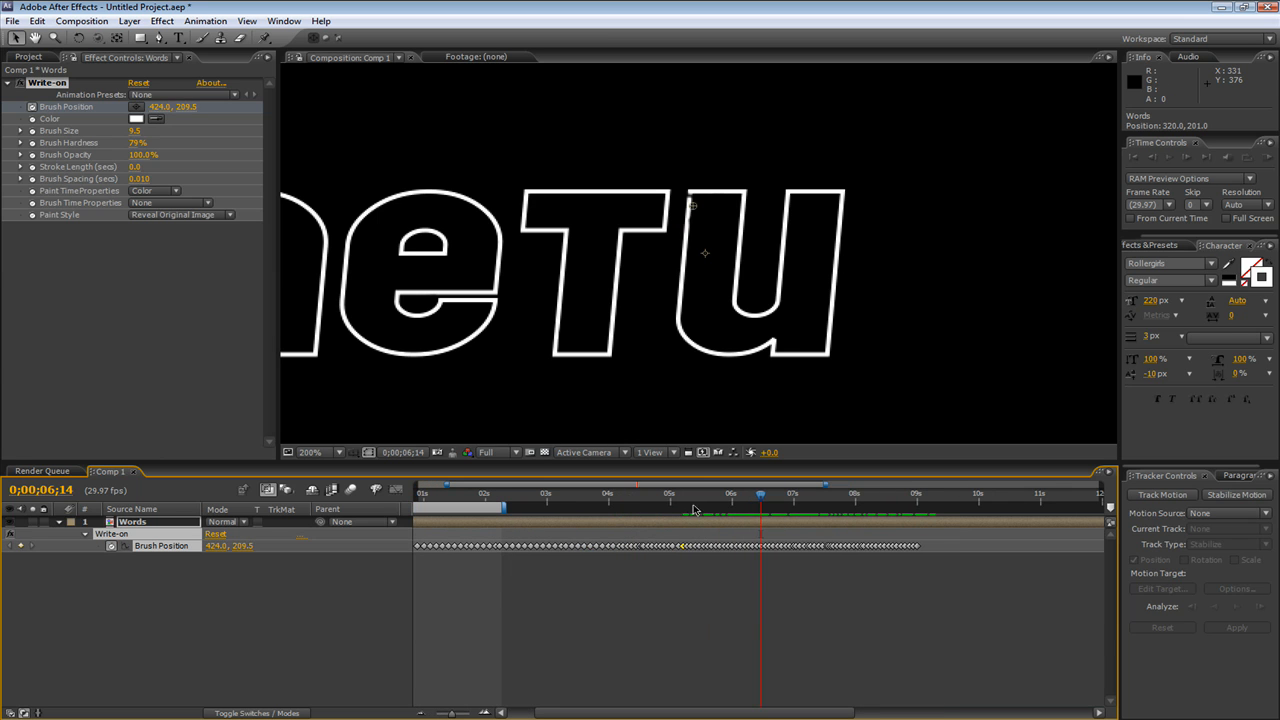
{"action": "left_click", "coordinate": [694, 203]}
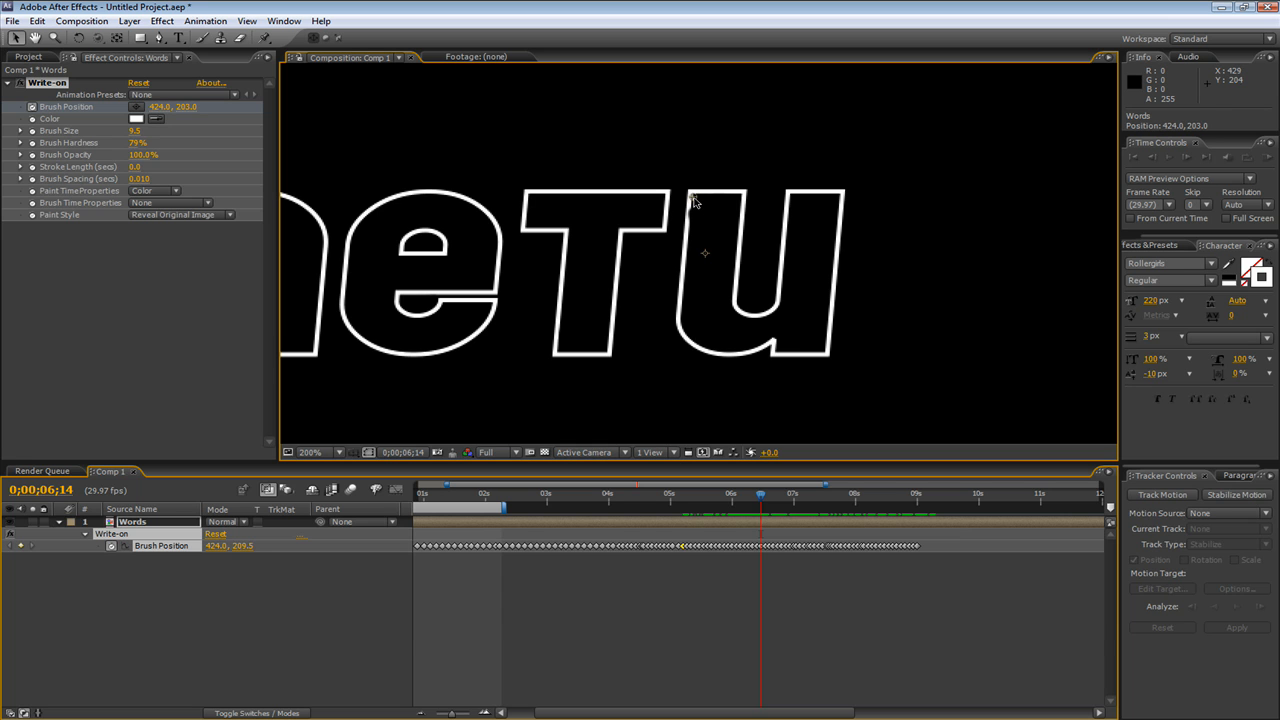
{"action": "key", "text": "Page_Down"}
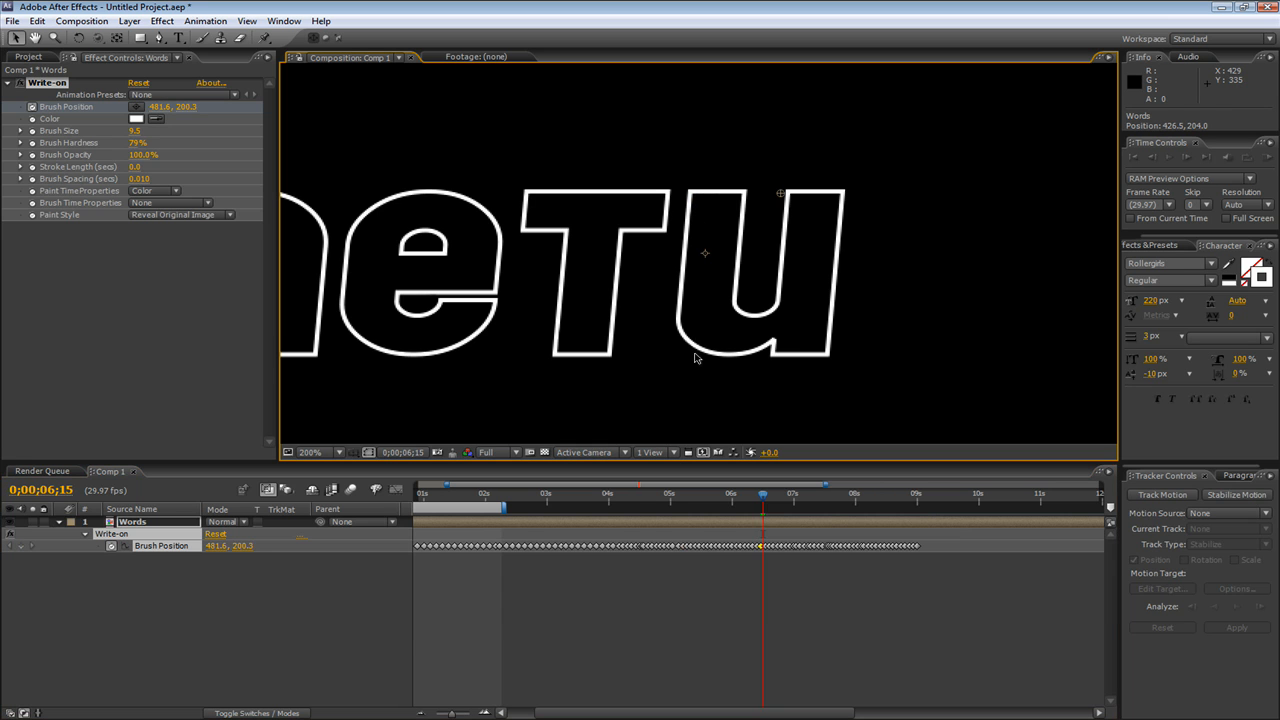
Step: Review the stroke reveal through the S up to 0;00;09;08, comparing the On Original Image and Reveal Original Image paint styles
{"action": "left_click_drag", "start_coordinate": [757, 503], "coordinate": [926, 494]}
{"action": "scroll", "coordinate": [657, 268], "scroll_direction": "down", "scroll_amount": 2}
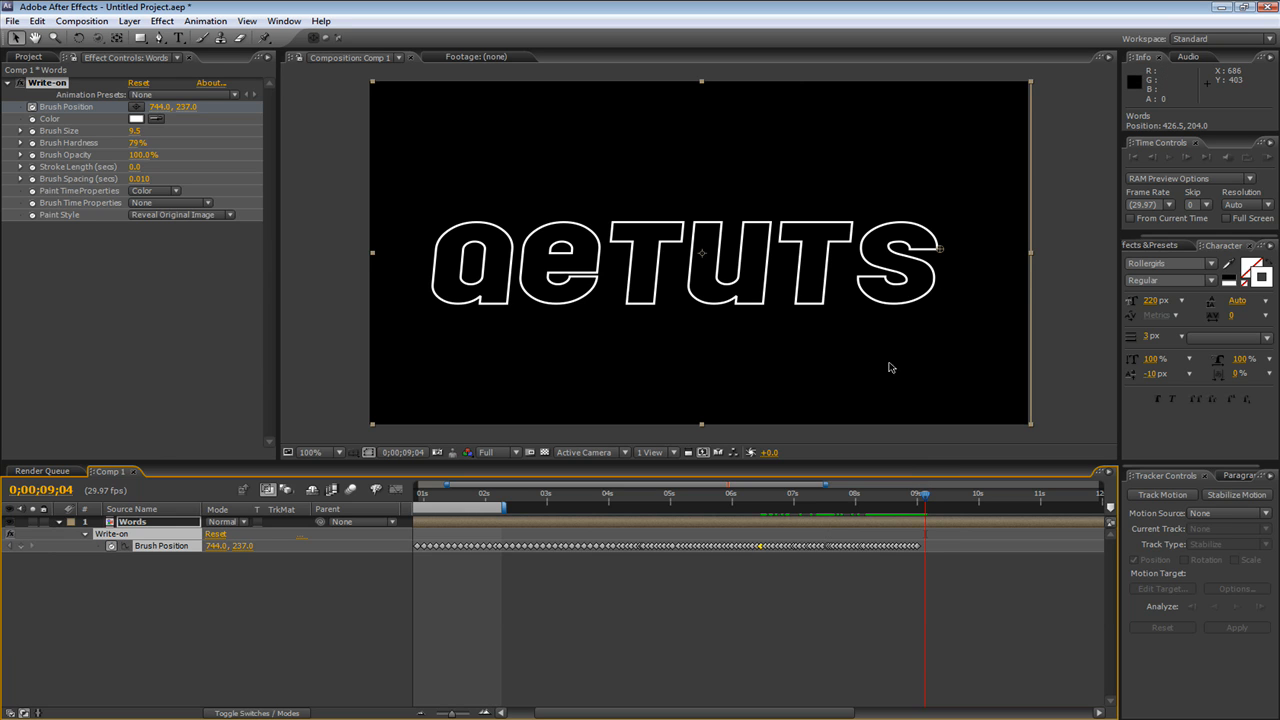
{"action": "left_click", "coordinate": [898, 593]}
{"action": "left_click_drag", "start_coordinate": [925, 494], "coordinate": [878, 494]}
{"action": "left_click", "coordinate": [141, 216]}
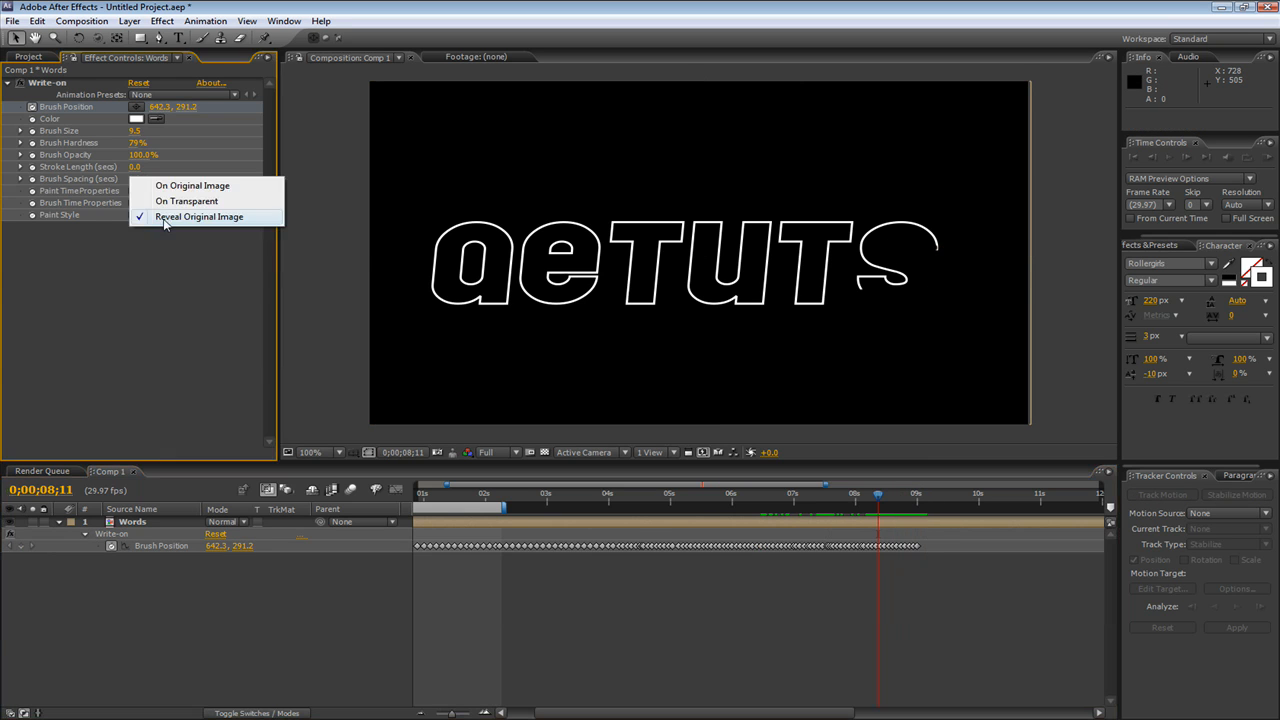
{"action": "left_click", "coordinate": [178, 181]}
{"action": "left_click_drag", "start_coordinate": [878, 504], "coordinate": [869, 504]}
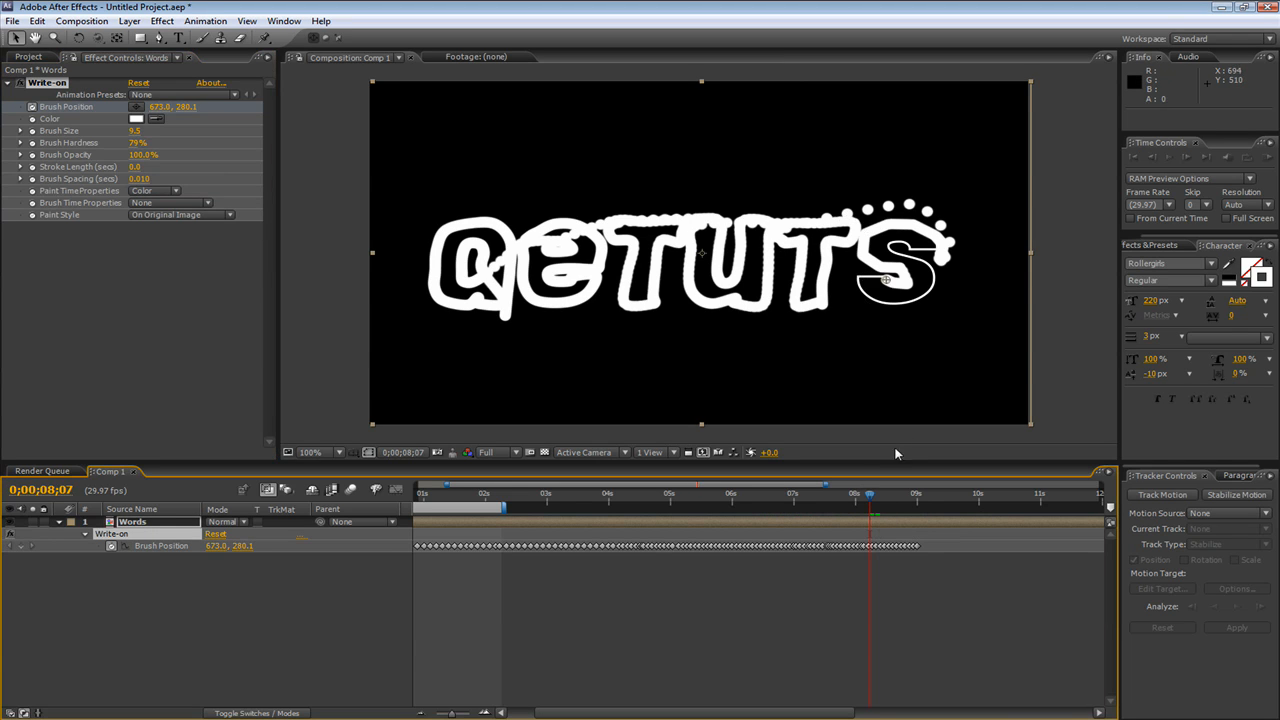
{"action": "mouse_move", "coordinate": [866, 499]}
{"action": "left_mouse_down"}
{"action": "mouse_move", "coordinate": [824, 504]}
{"action": "mouse_move", "coordinate": [928, 510]}
{"action": "left_mouse_up"}
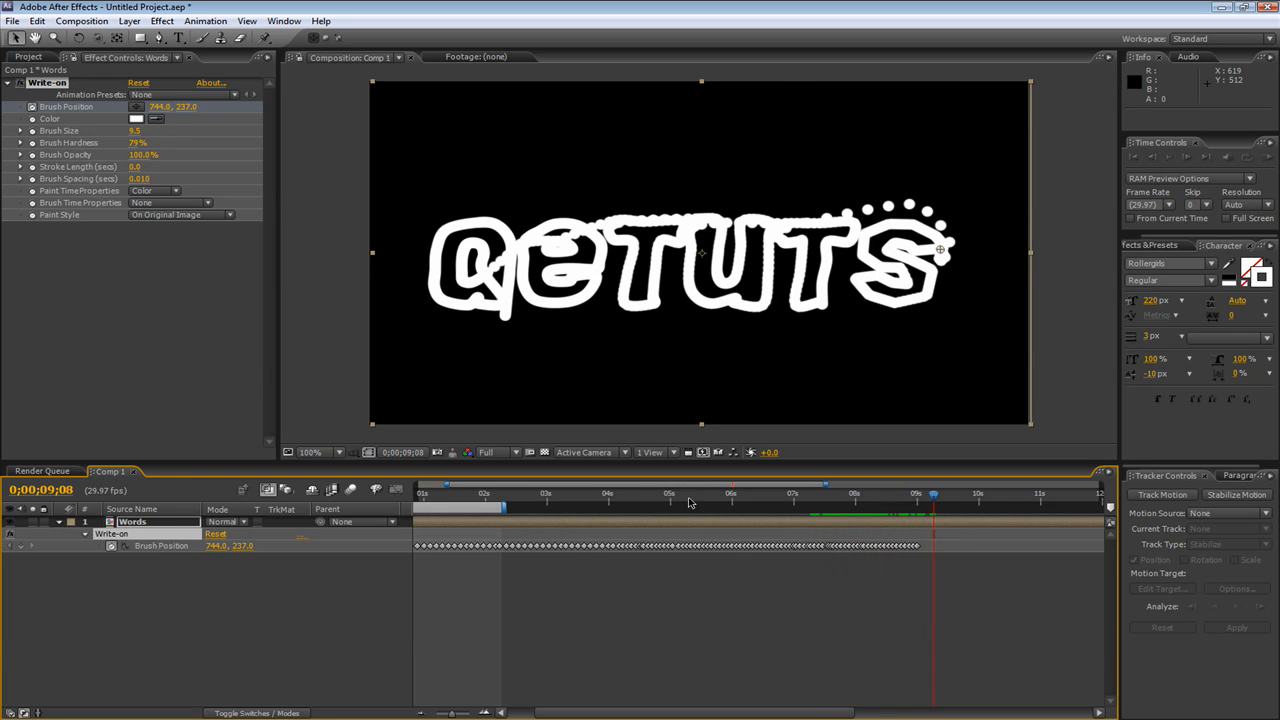
{"action": "left_click", "coordinate": [371, 586]}
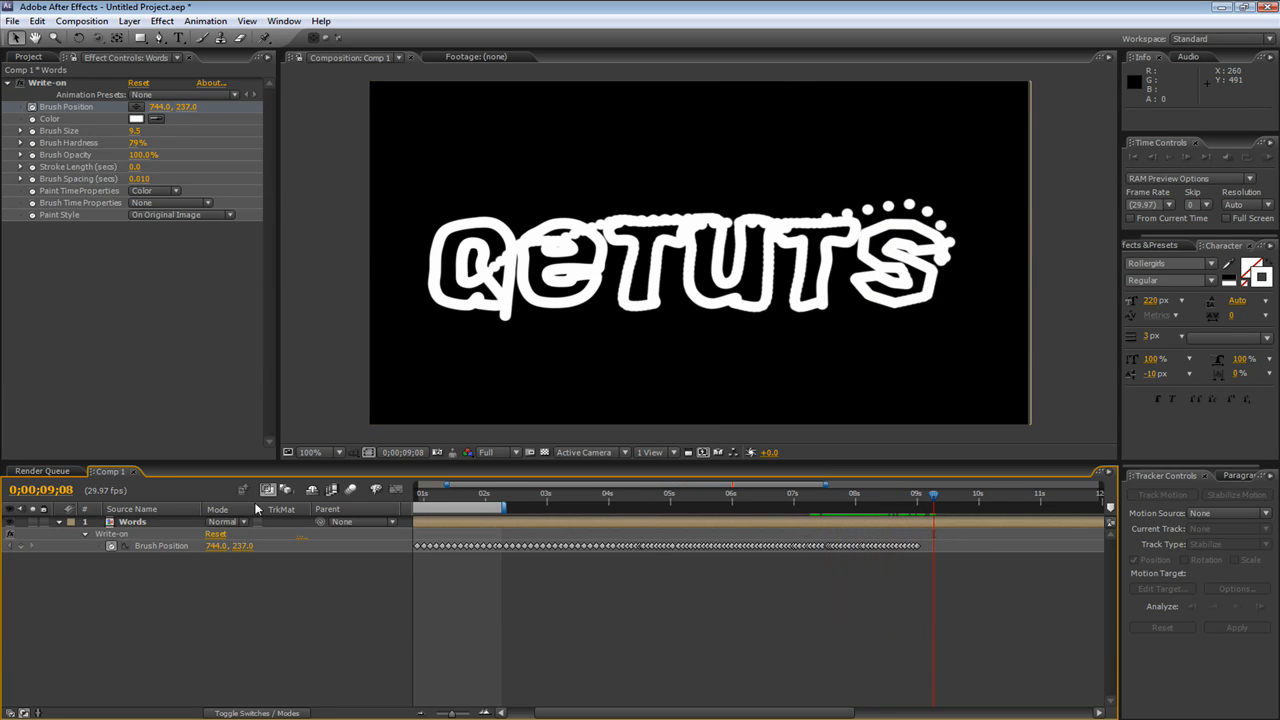
{"action": "left_click", "coordinate": [177, 220]}
{"action": "left_click", "coordinate": [190, 250]}
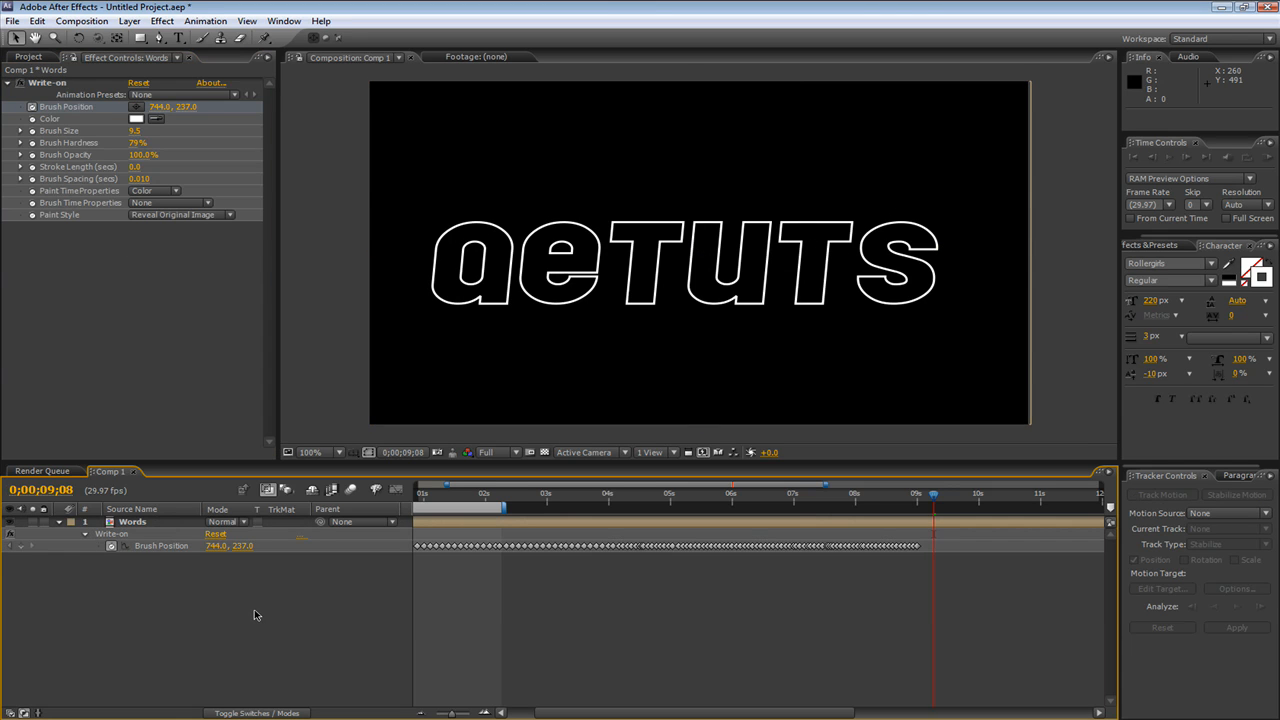
Step: Save the project as "oh yes" in the Dust folder
{"action": "key", "text": "ctrl+s"}
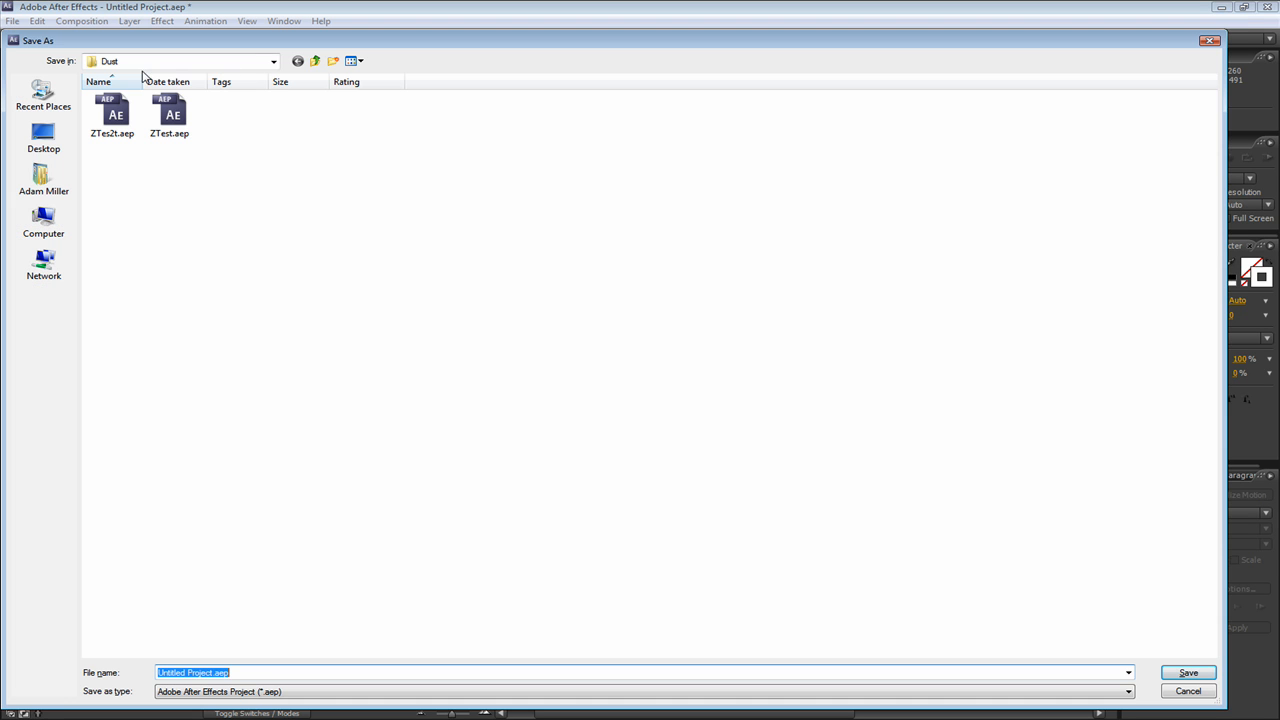
{"action": "type", "text": "ppj"}
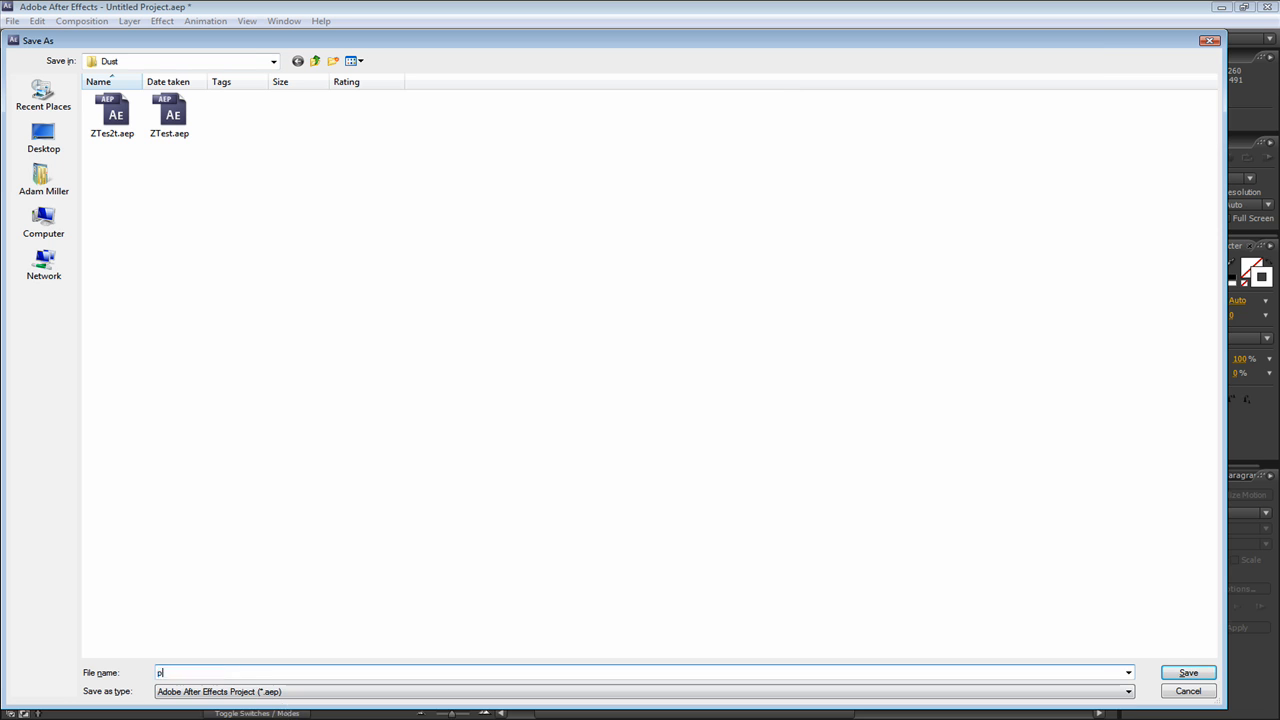
{"action": "type", "text": "oh yes"}
{"action": "key", "text": "Return"}
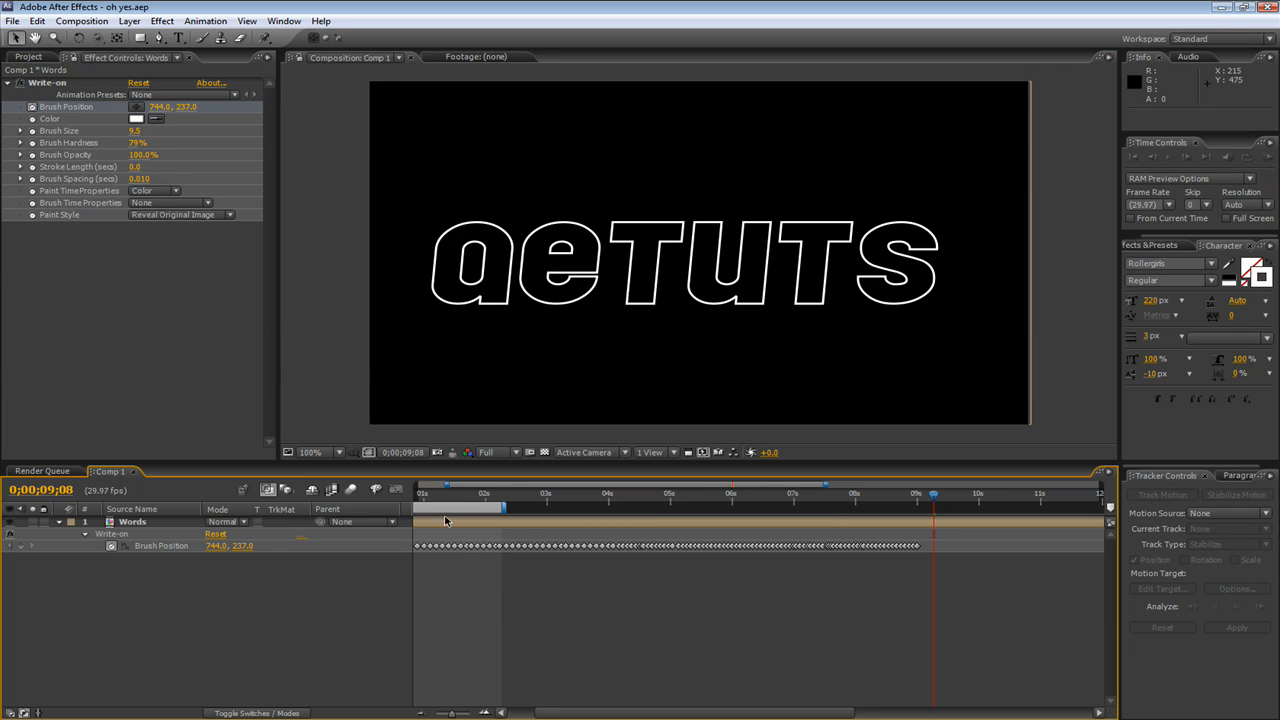
{"action": "left_click_drag", "start_coordinate": [455, 716], "coordinate": [436, 714]}
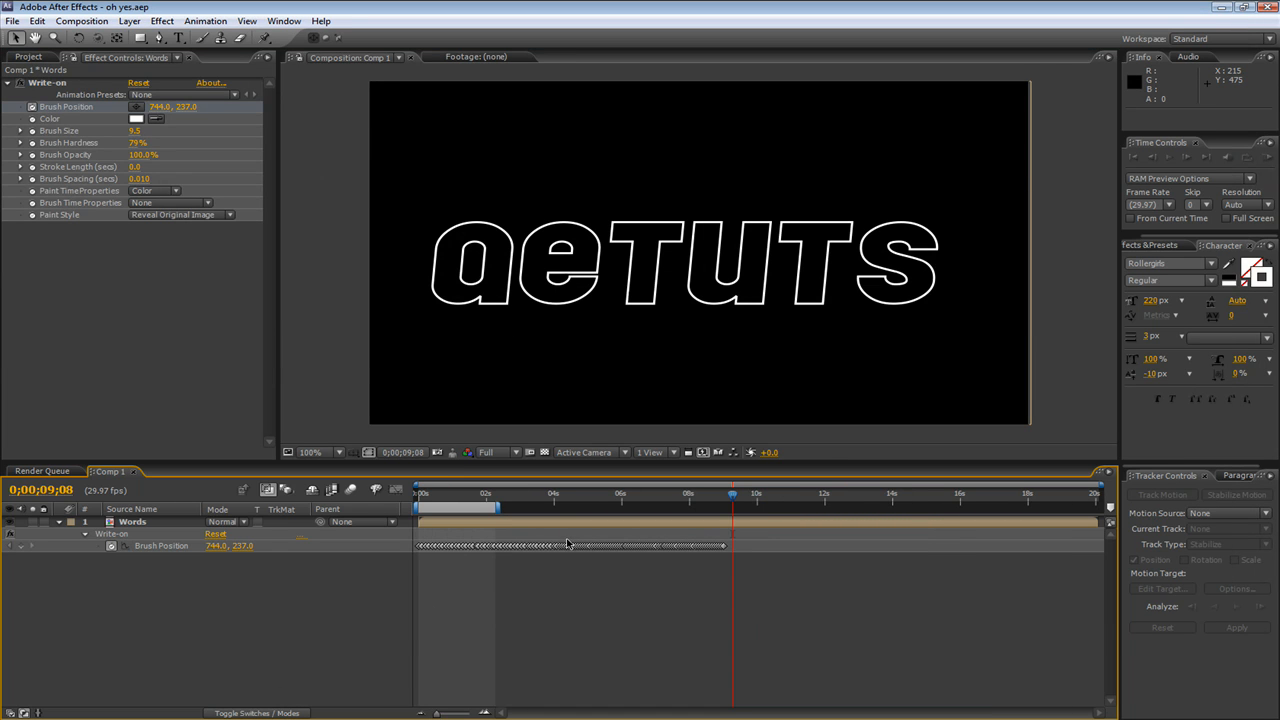
{"action": "left_click_drag", "start_coordinate": [487, 502], "coordinate": [733, 497]}
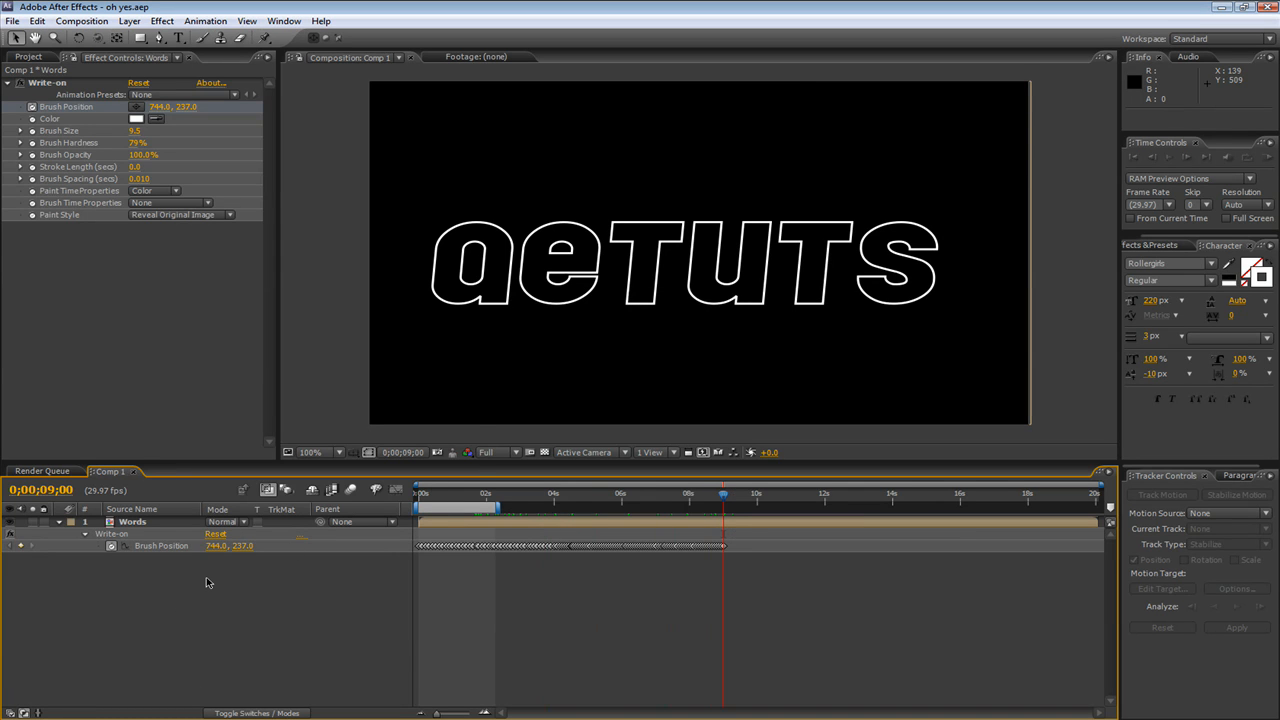
{"action": "right_click", "coordinate": [157, 588]}
{"action": "mouse_move", "coordinate": [204, 598]}
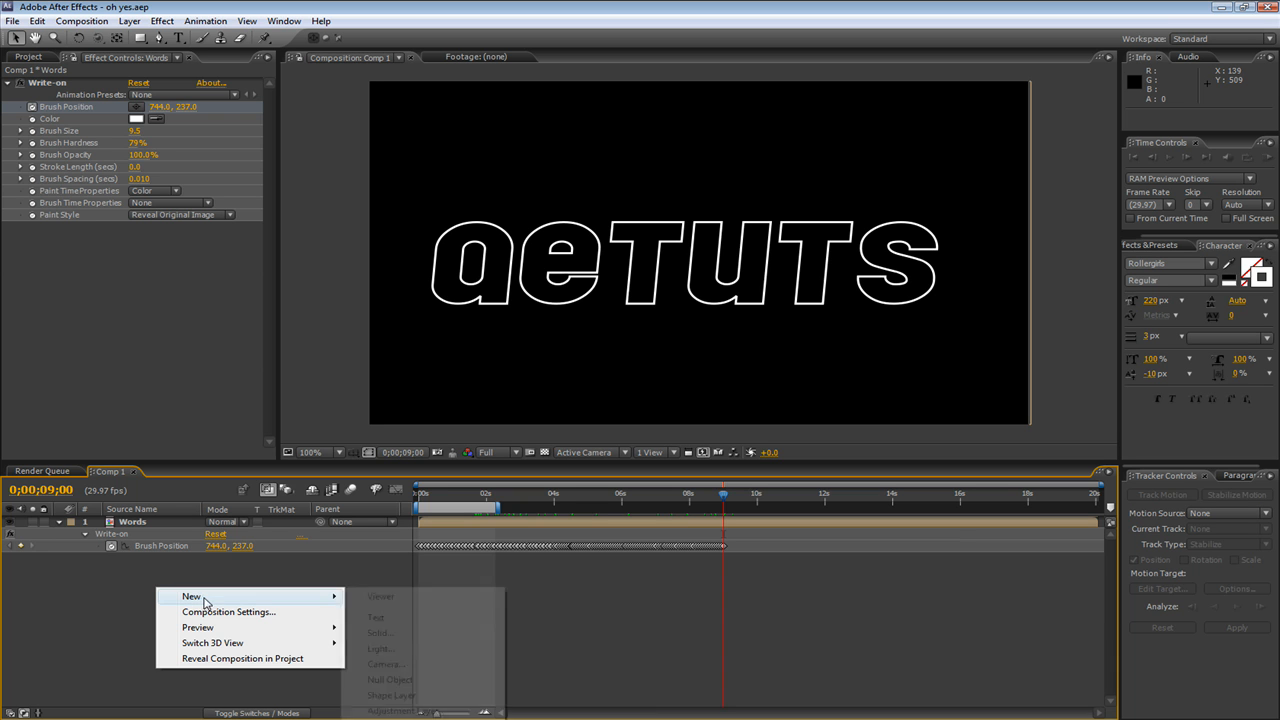
{"action": "left_click", "coordinate": [390, 633]}
{"action": "left_click_drag", "start_coordinate": [1001, 301], "coordinate": [633, 165]}
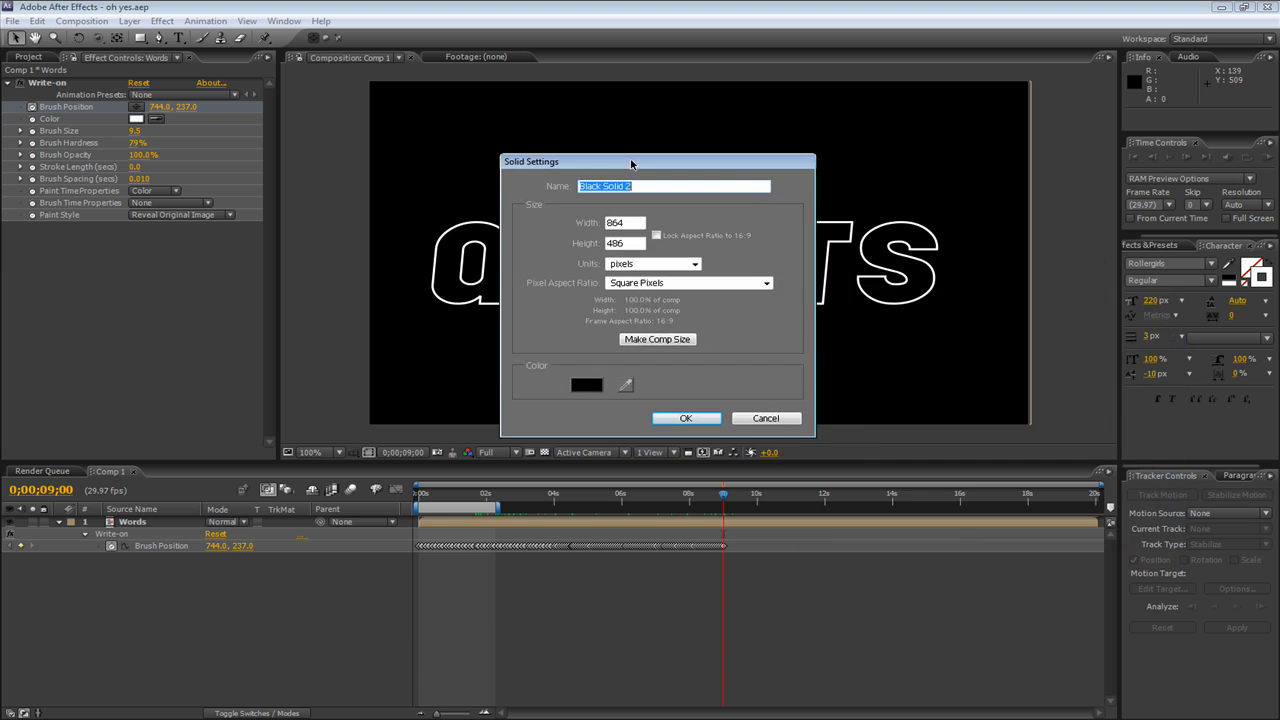
{"action": "left_click", "coordinate": [588, 388]}
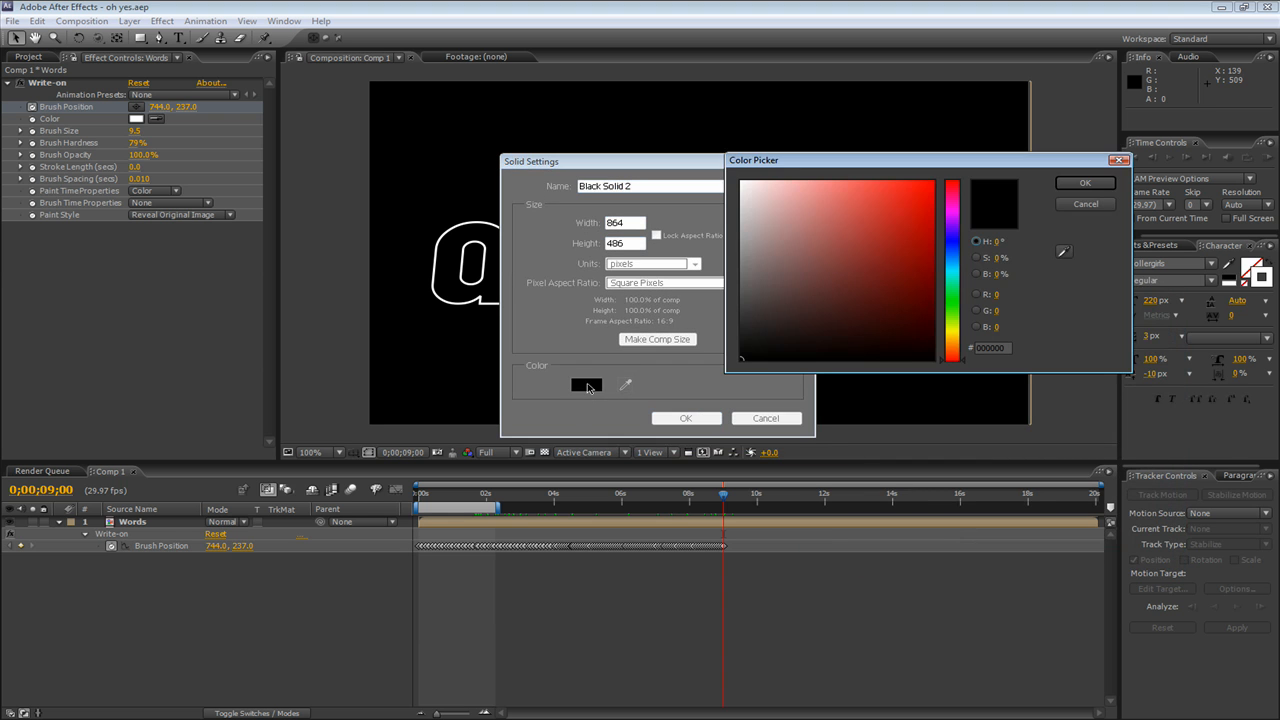
{"action": "left_click", "coordinate": [1086, 205]}
{"action": "left_click", "coordinate": [765, 418]}
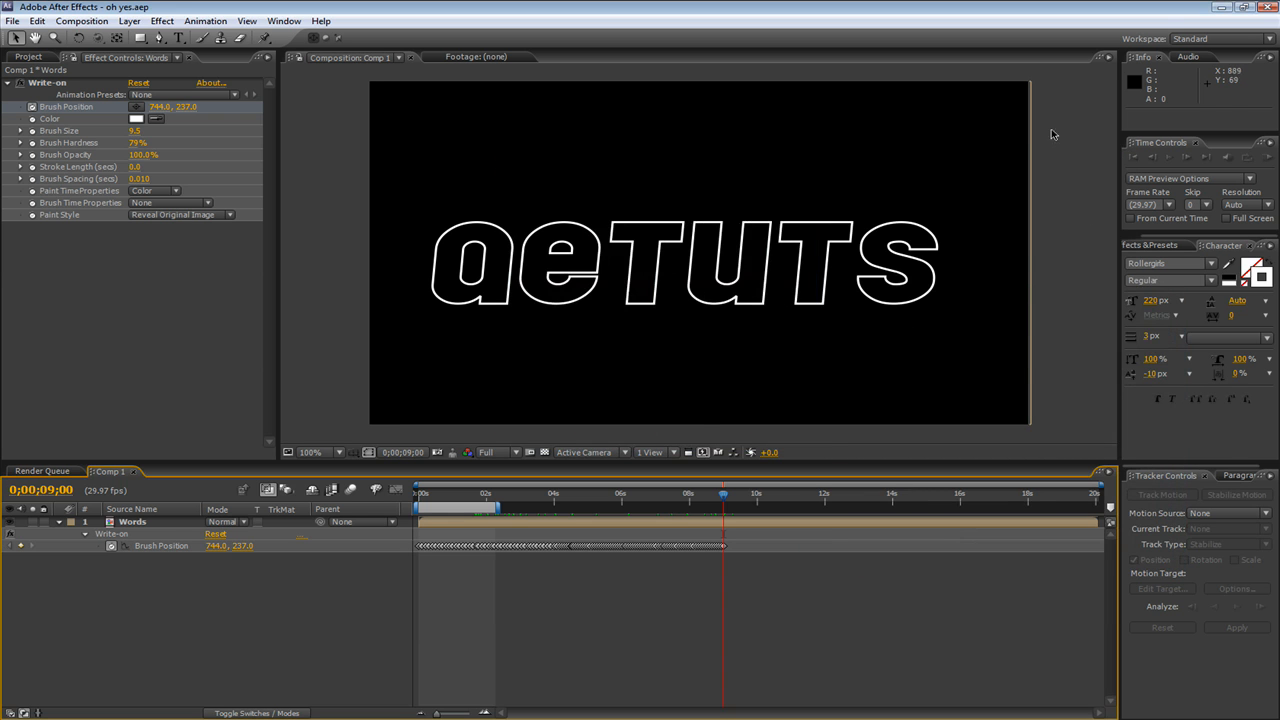
Step: Nudge the Words layer horizontally to position 433.0, 244.0 in the composition
{"action": "left_click", "coordinate": [1002, 136]}
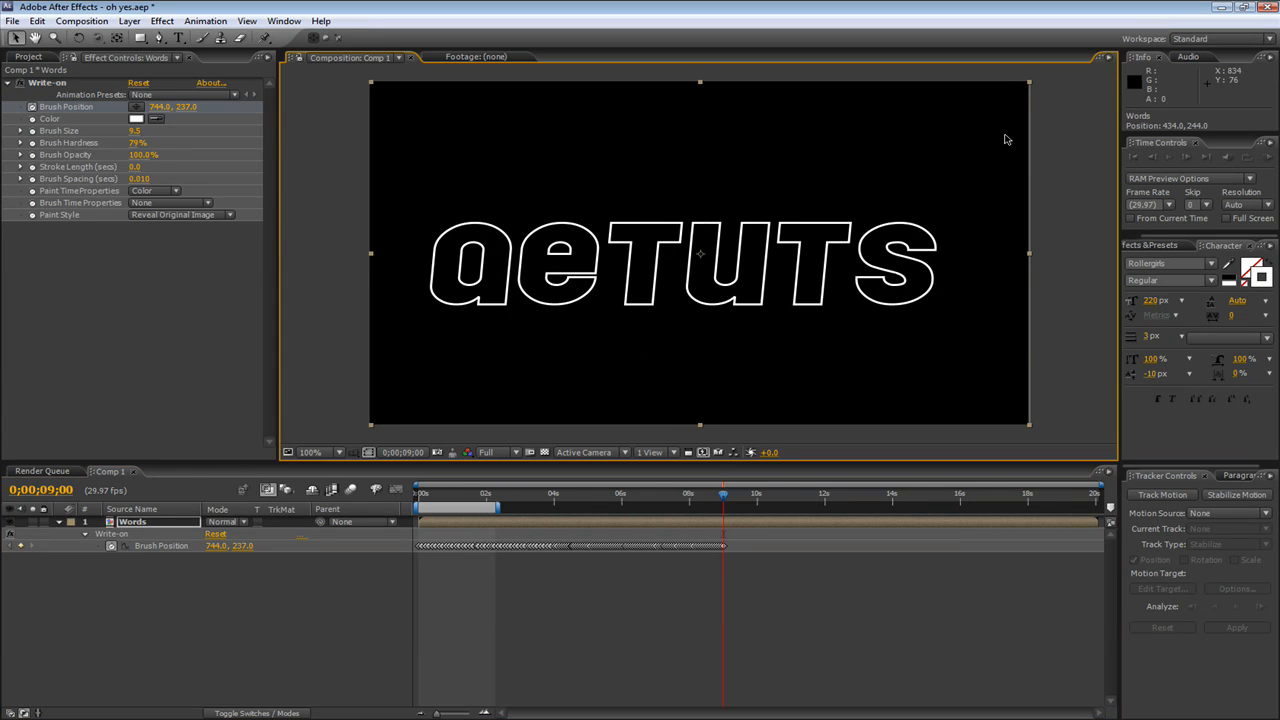
{"action": "key", "text": "Left"}
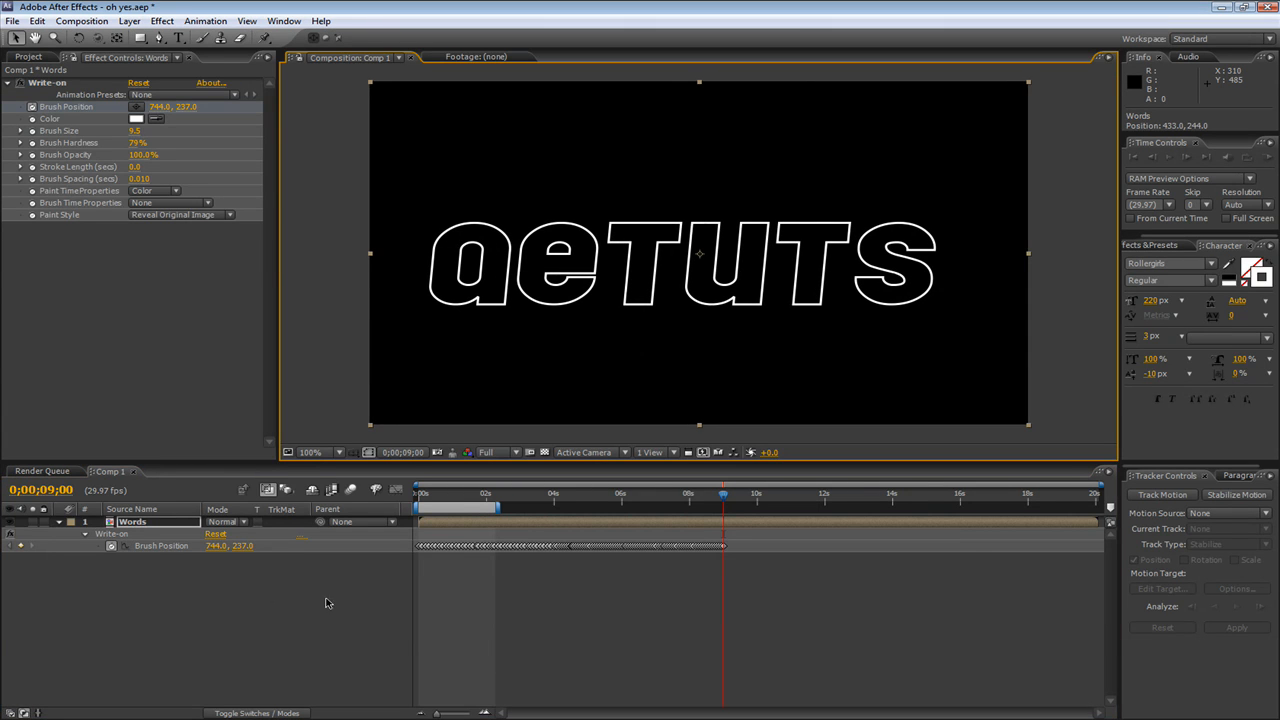
Step: Create an 864 x 486 pixel bright green solid and give its layer the Aqua label color
{"action": "right_click", "coordinate": [191, 585]}
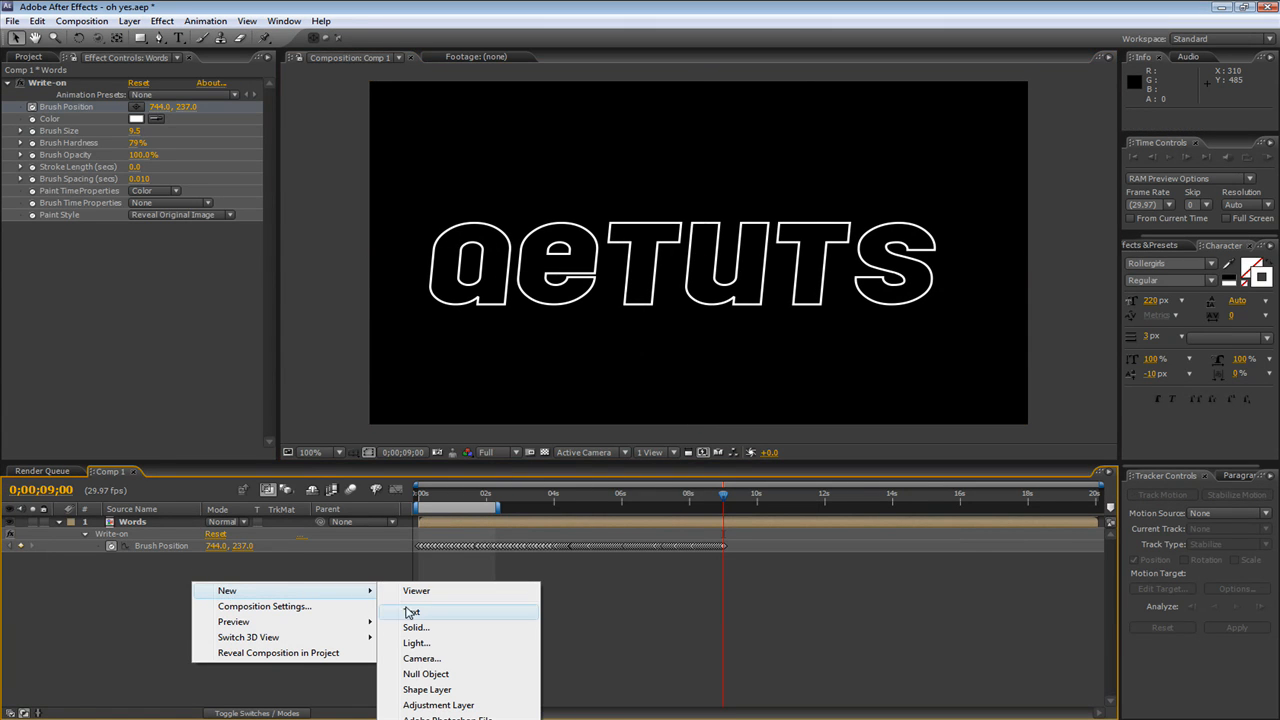
{"action": "left_click", "coordinate": [415, 627]}
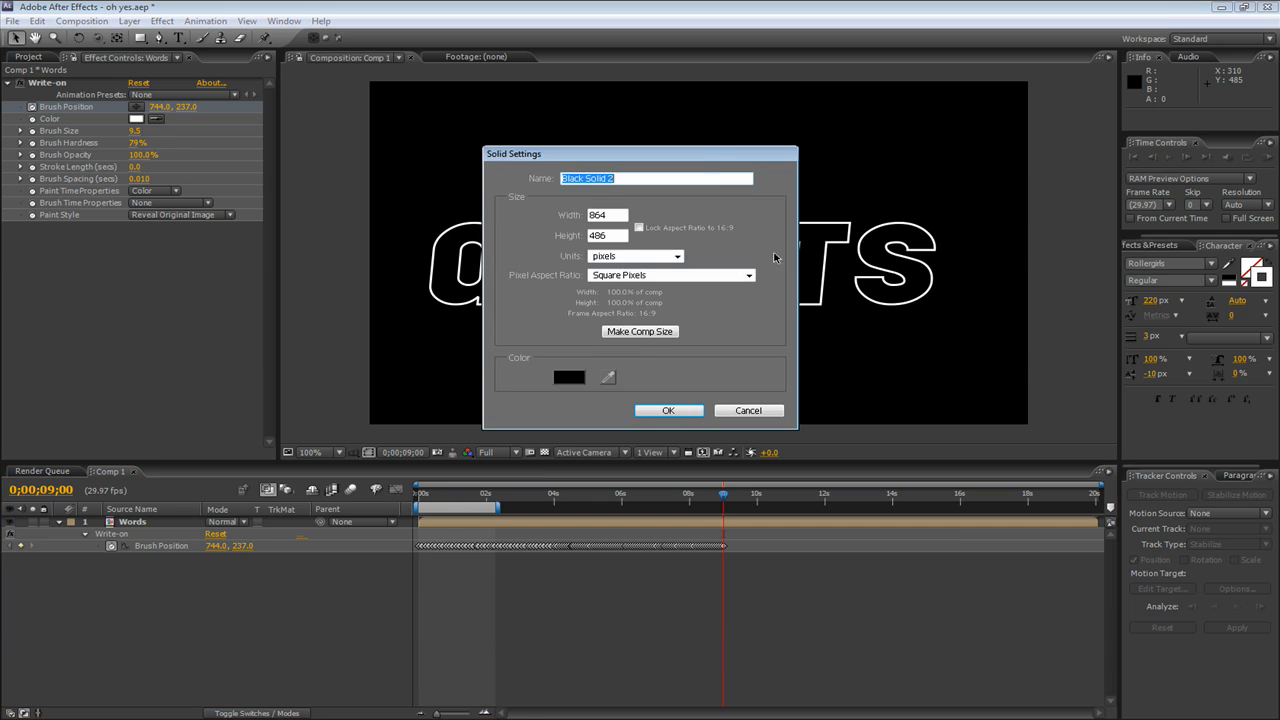
{"action": "left_click", "coordinate": [586, 381]}
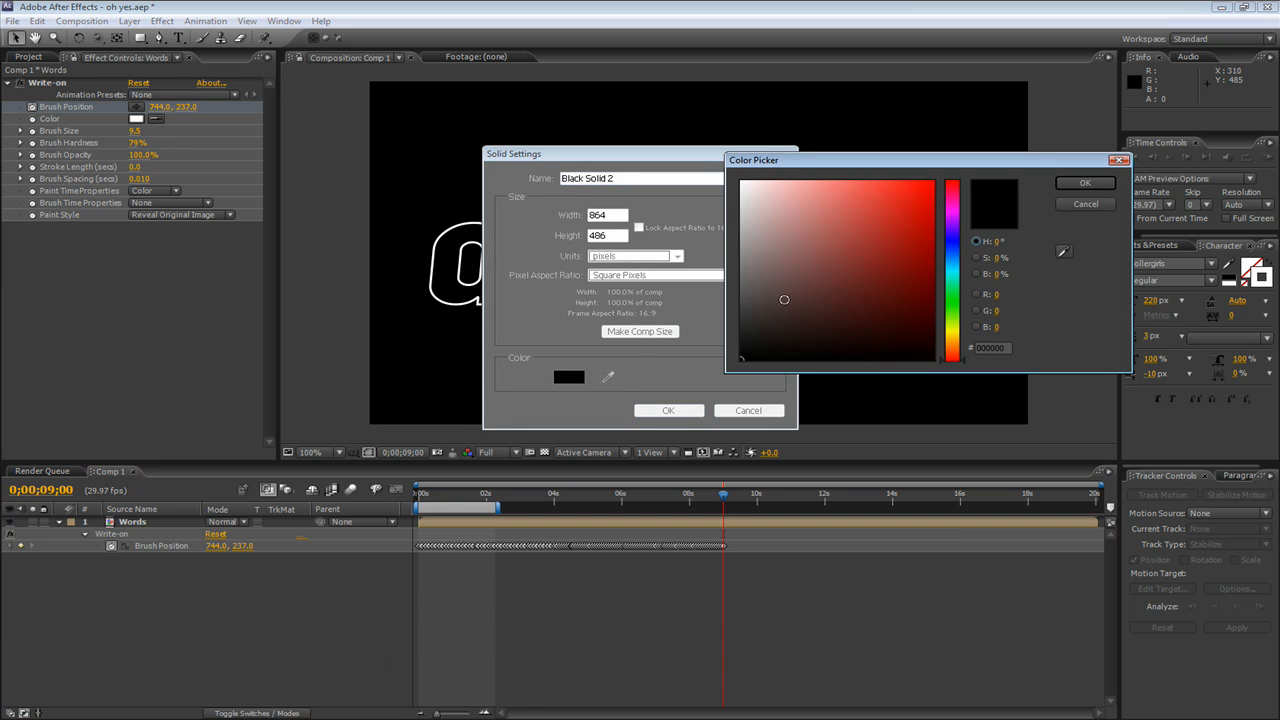
{"action": "left_click_drag", "start_coordinate": [964, 268], "coordinate": [958, 298]}
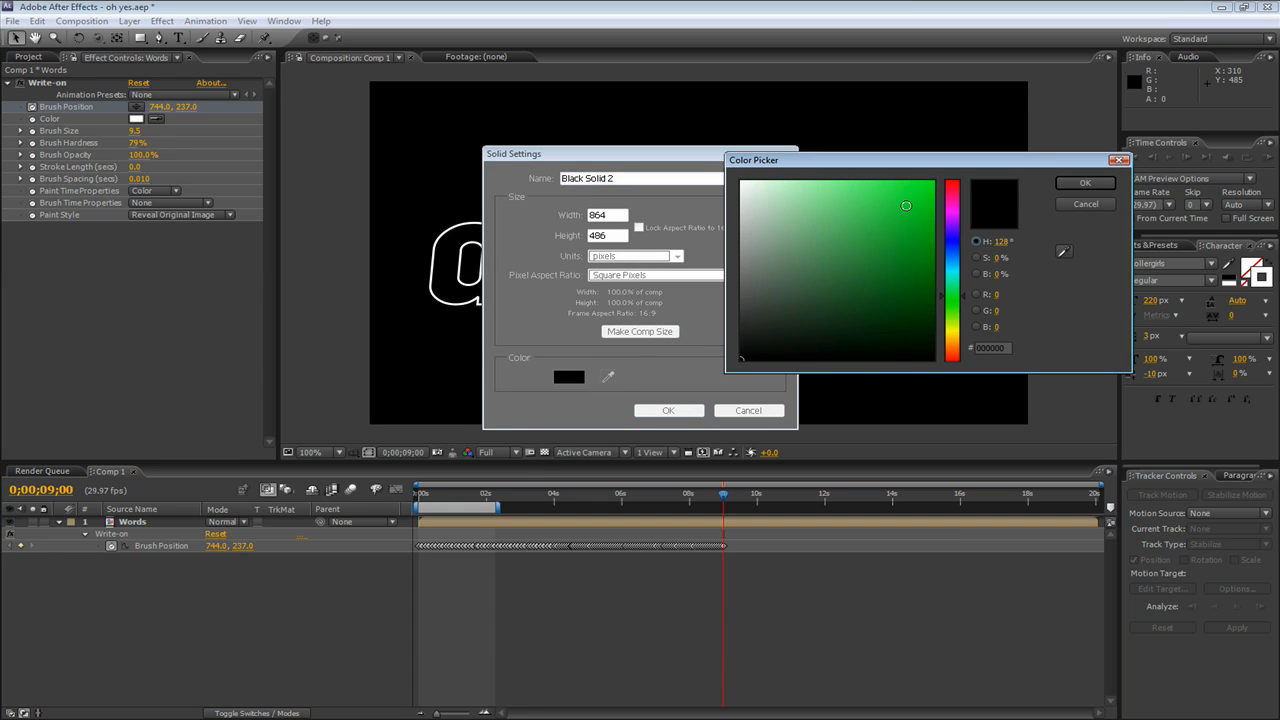
{"action": "left_click", "coordinate": [933, 182]}
{"action": "left_click", "coordinate": [1086, 184]}
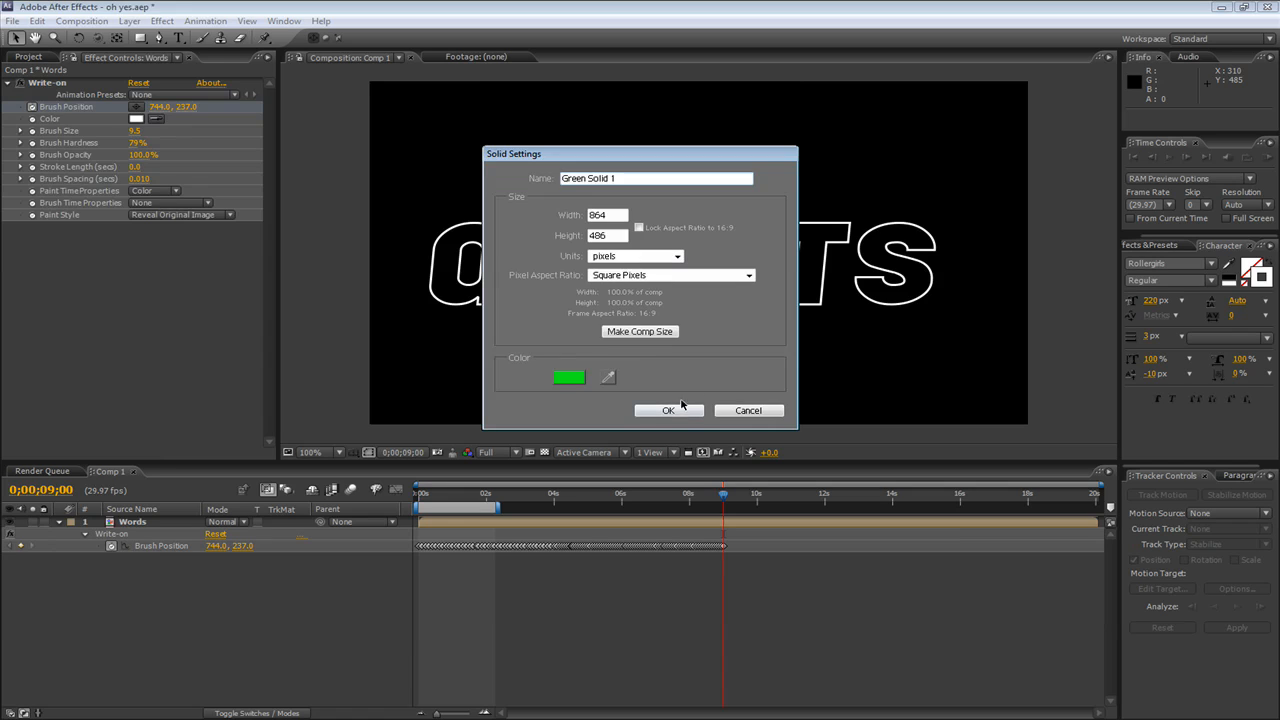
{"action": "left_click", "coordinate": [666, 410]}
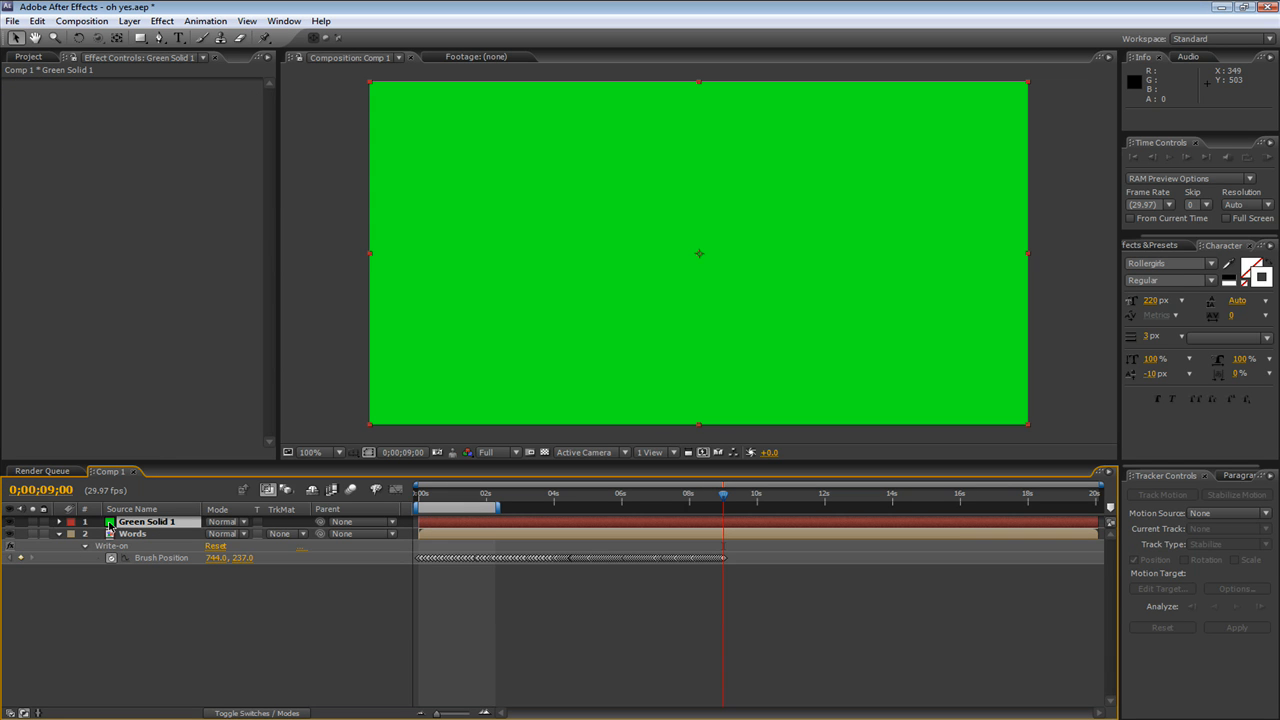
{"action": "left_click", "coordinate": [69, 525]}
{"action": "left_click", "coordinate": [95, 494]}
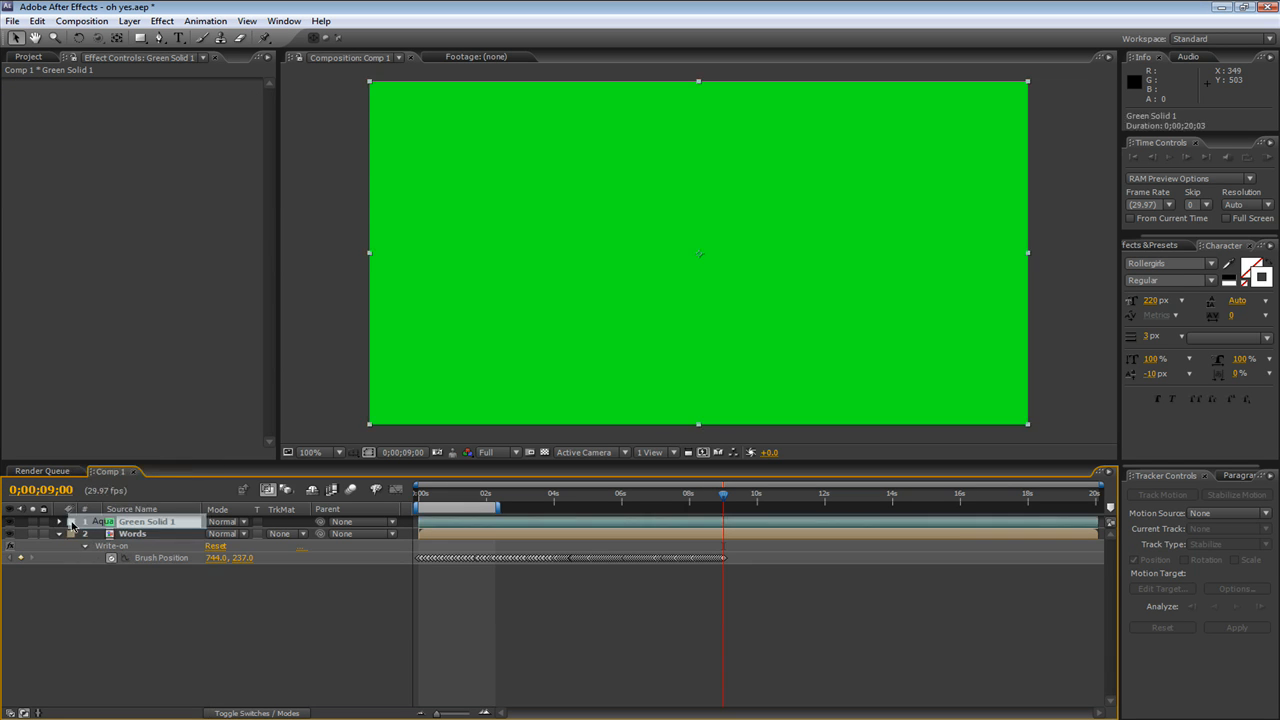
Step: Search the effects for "parti" and apply Trapcode Particular to the green solid
{"action": "left_click", "coordinate": [125, 534]}
{"action": "left_click", "coordinate": [135, 524]}
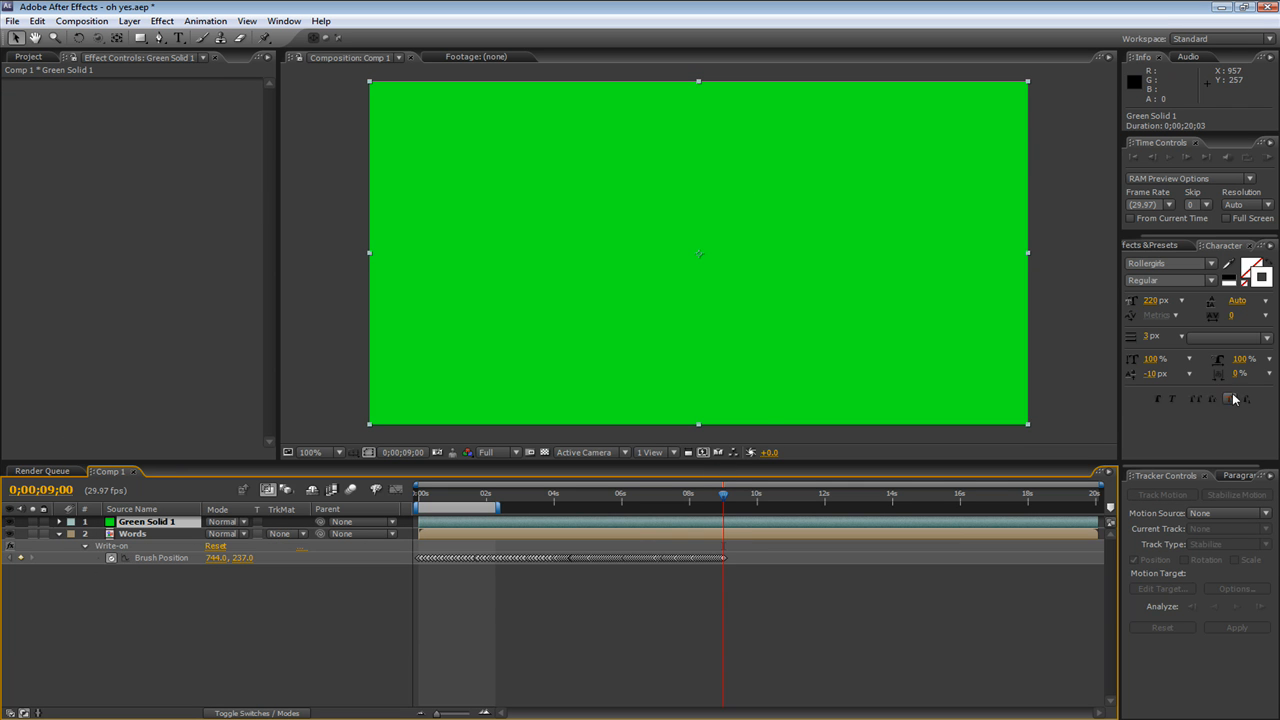
{"action": "left_click", "coordinate": [1165, 245]}
{"action": "left_click", "coordinate": [1195, 259]}
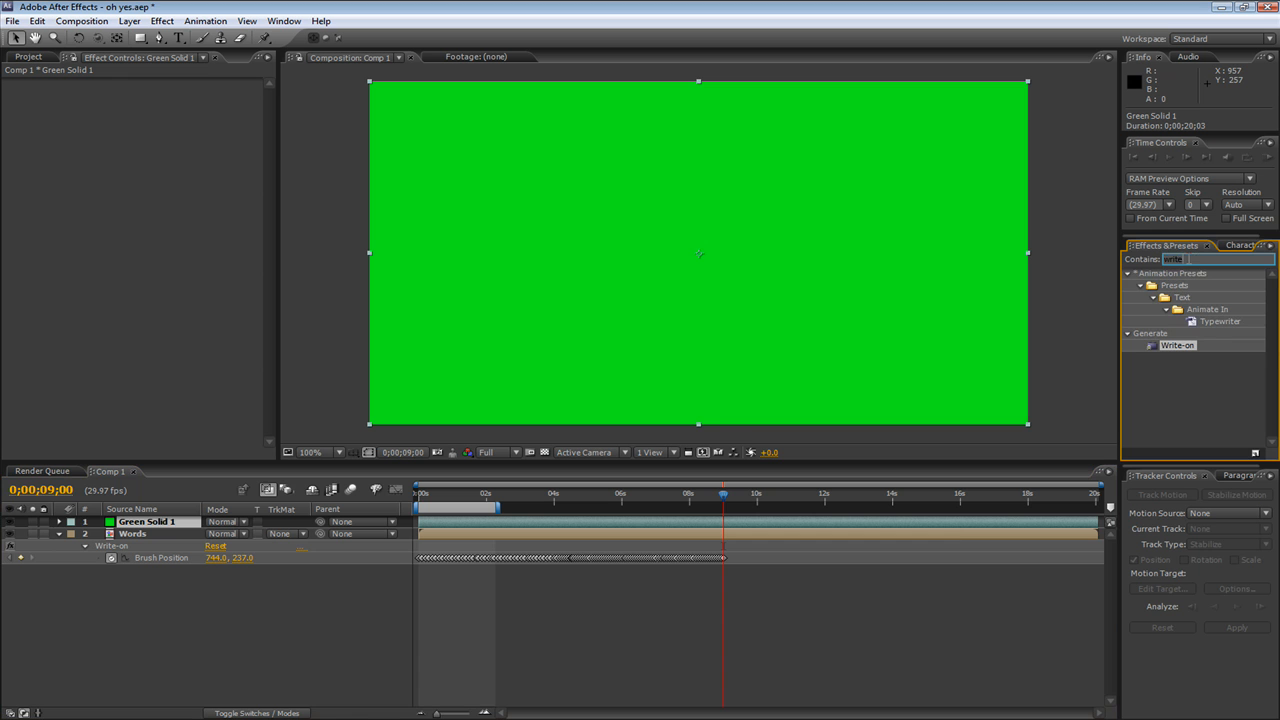
{"action": "type", "text": "part"}
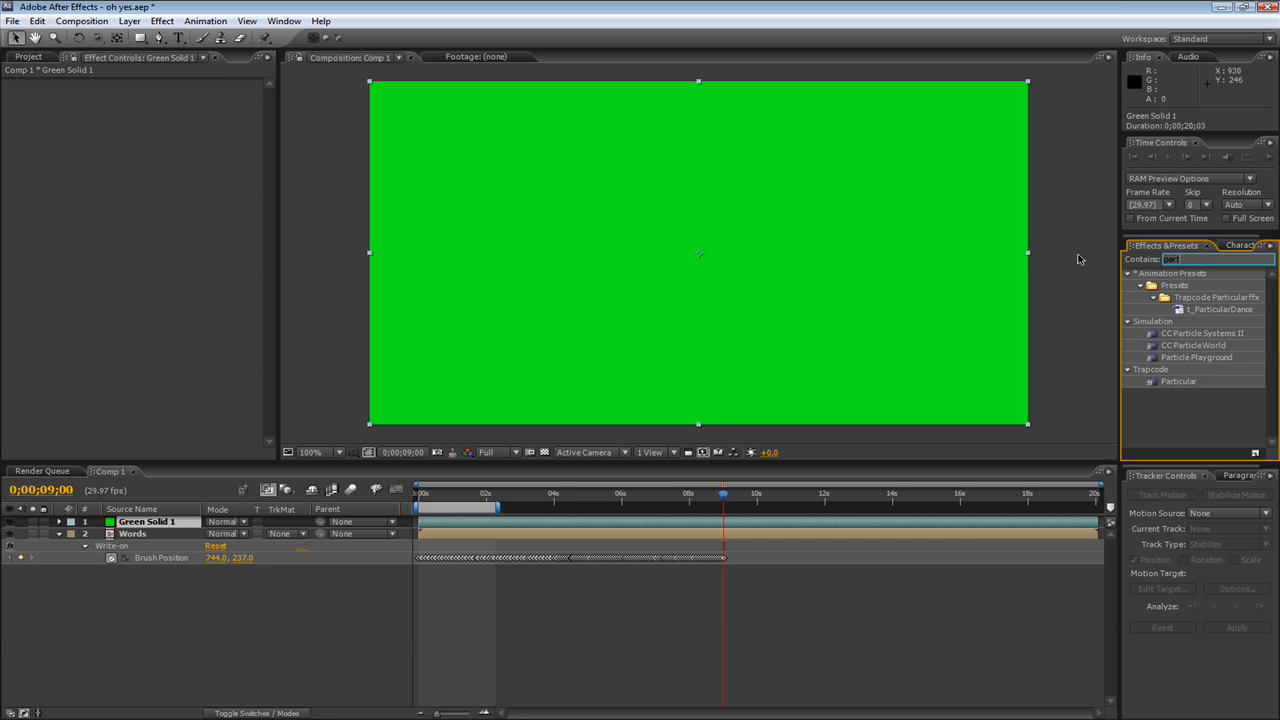
{"action": "type", "text": "i"}
{"action": "left_click_drag", "start_coordinate": [1178, 381], "coordinate": [788, 287]}
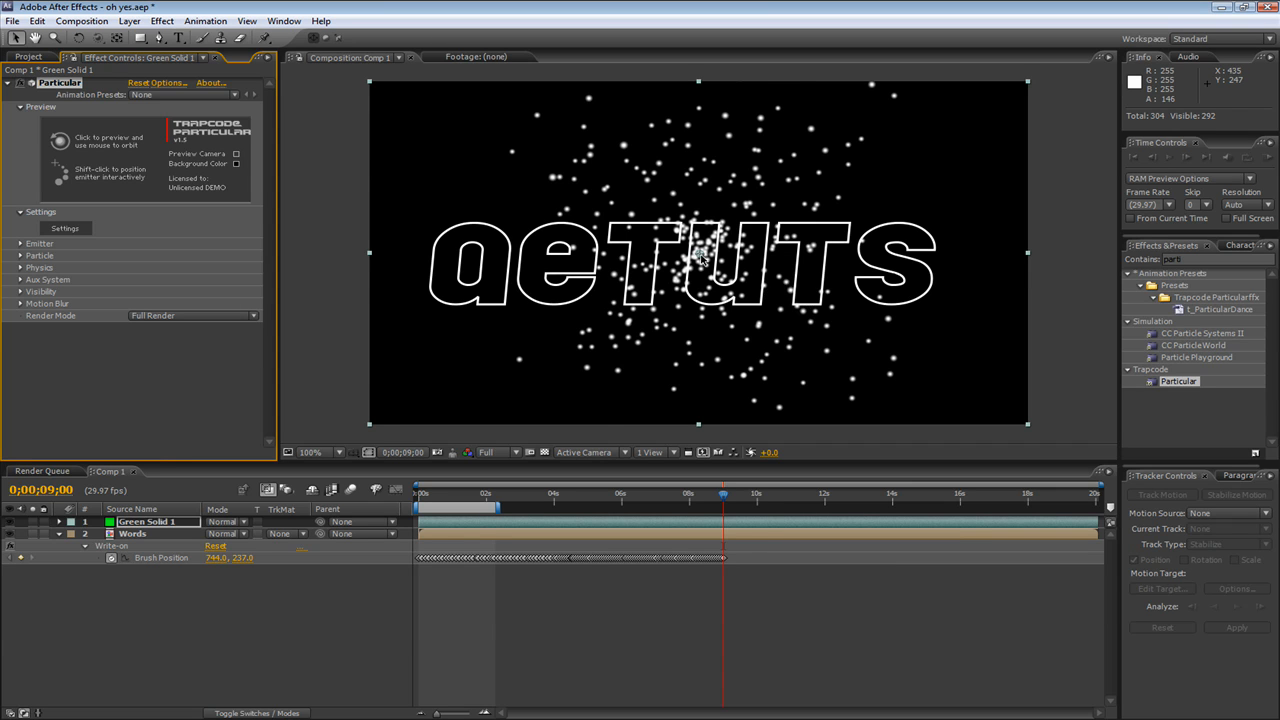
Step: Hide the Words layer and try moving the Particular emitter at 0;00;02;14, ending at 378.0, 241.0
{"action": "left_click_drag", "start_coordinate": [700, 258], "coordinate": [595, 266]}
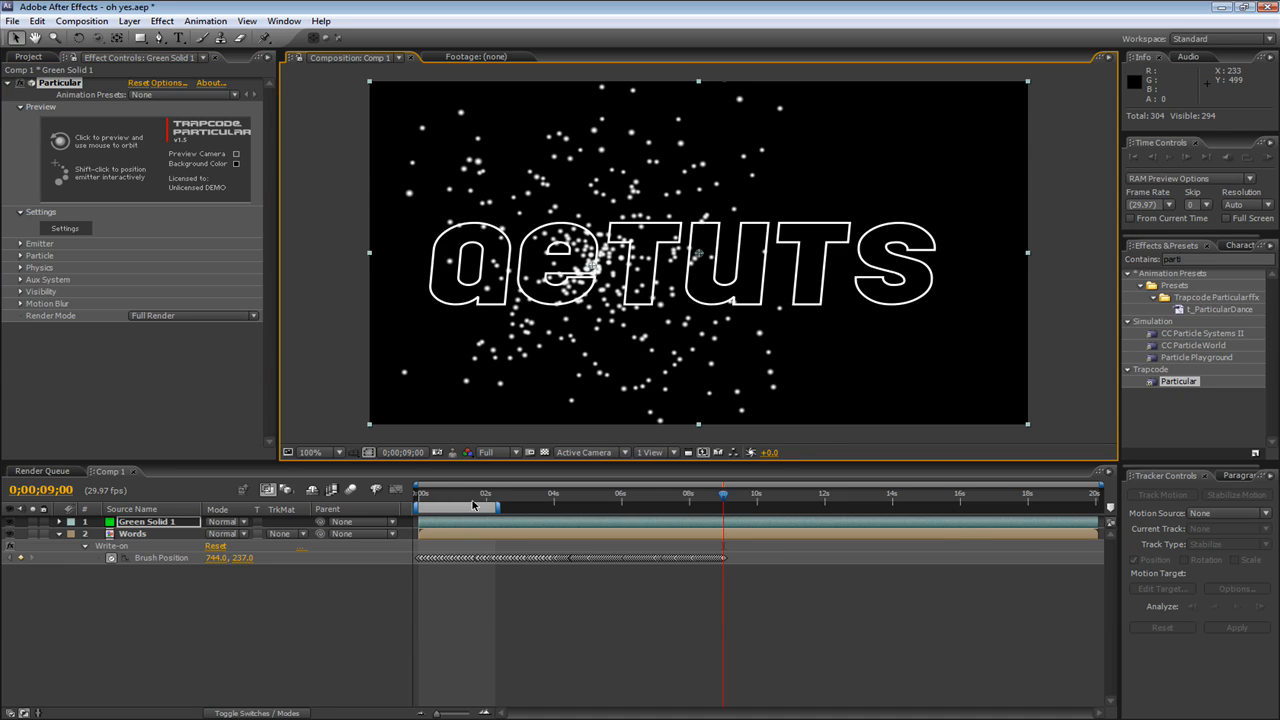
{"action": "left_click", "coordinate": [10, 534]}
{"action": "left_click_drag", "start_coordinate": [423, 494], "coordinate": [503, 493]}
{"action": "left_click_drag", "start_coordinate": [590, 265], "coordinate": [675, 248]}
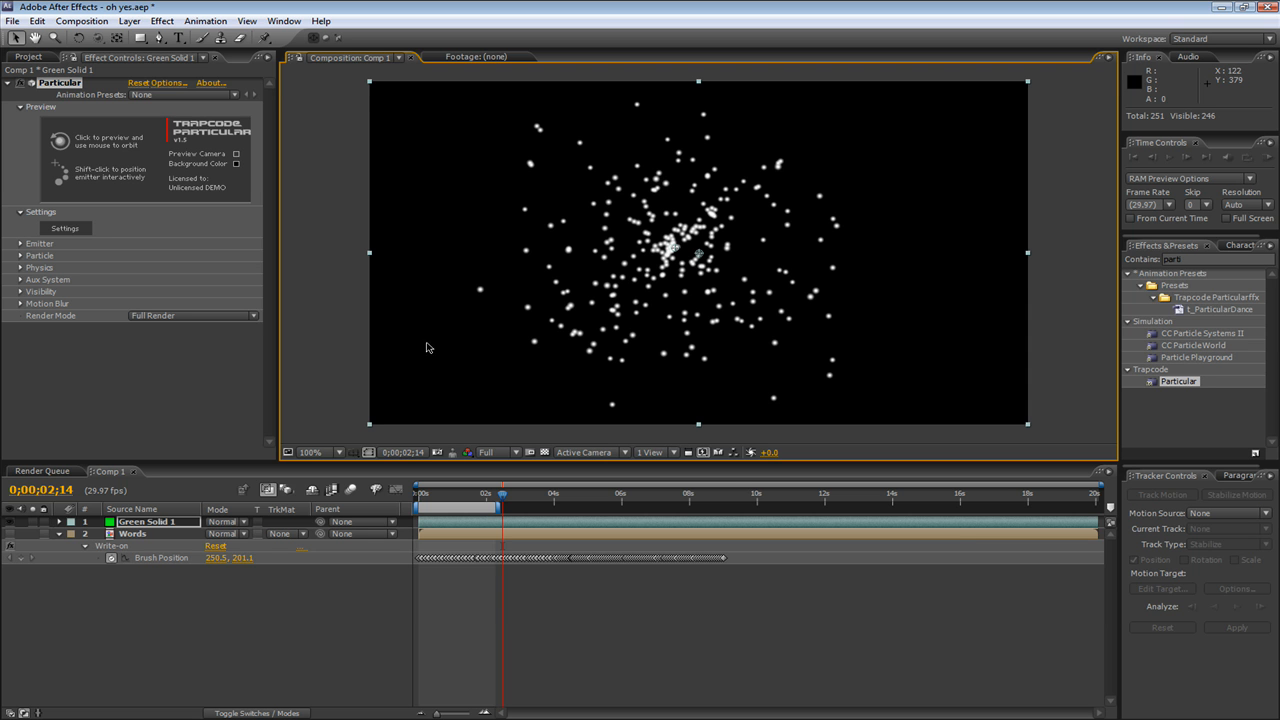
{"action": "mouse_move", "coordinate": [689, 261]}
{"action": "left_mouse_down"}
{"action": "mouse_move", "coordinate": [675, 255]}
{"action": "mouse_move", "coordinate": [800, 190]}
{"action": "mouse_move", "coordinate": [750, 265]}
{"action": "mouse_move", "coordinate": [650, 256]}
{"action": "mouse_move", "coordinate": [669, 251]}
{"action": "left_mouse_up"}
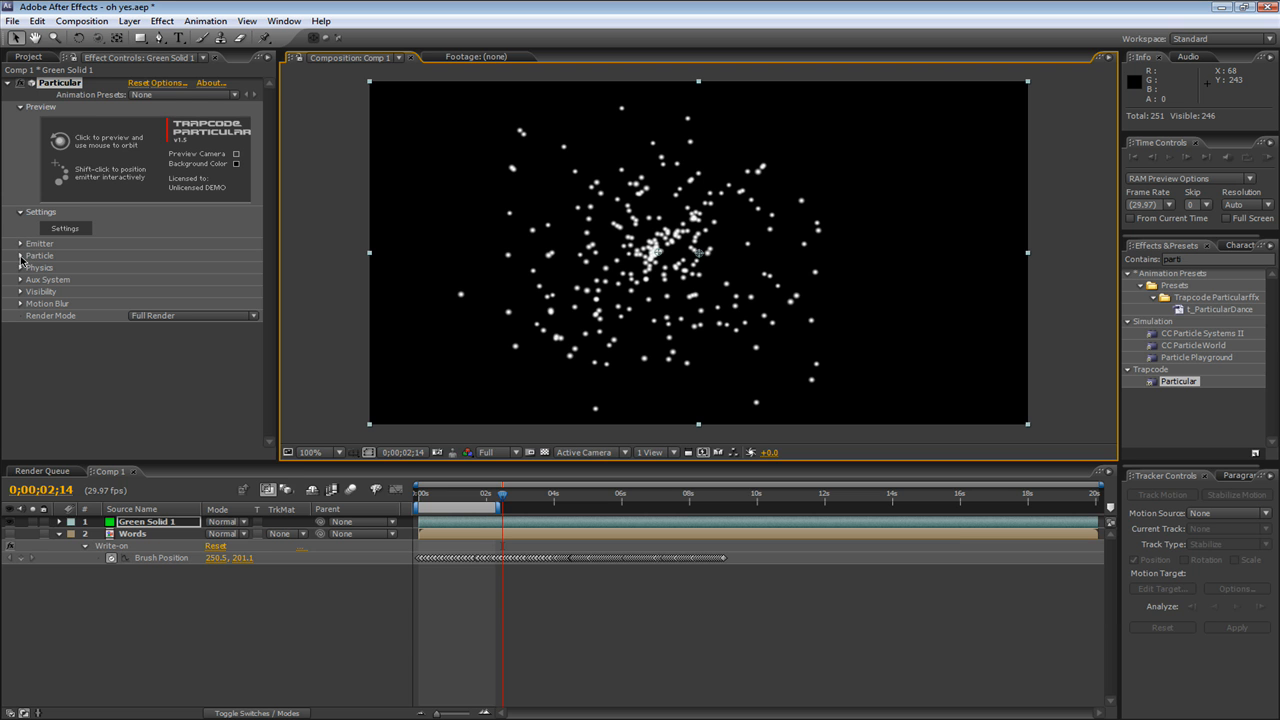
Step: Try the emitter's Particles/sec at 200000 and move the emitter to 551.0, 140.0
{"action": "left_click", "coordinate": [20, 257]}
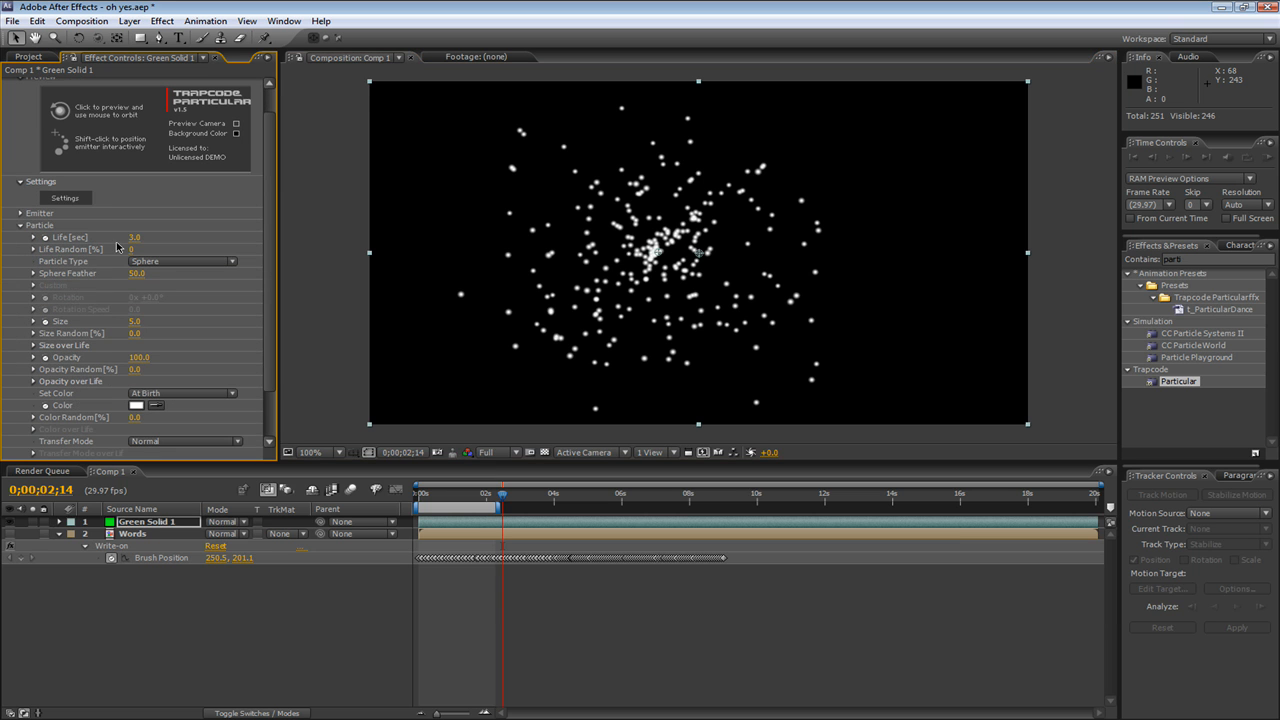
{"action": "left_click", "coordinate": [20, 226]}
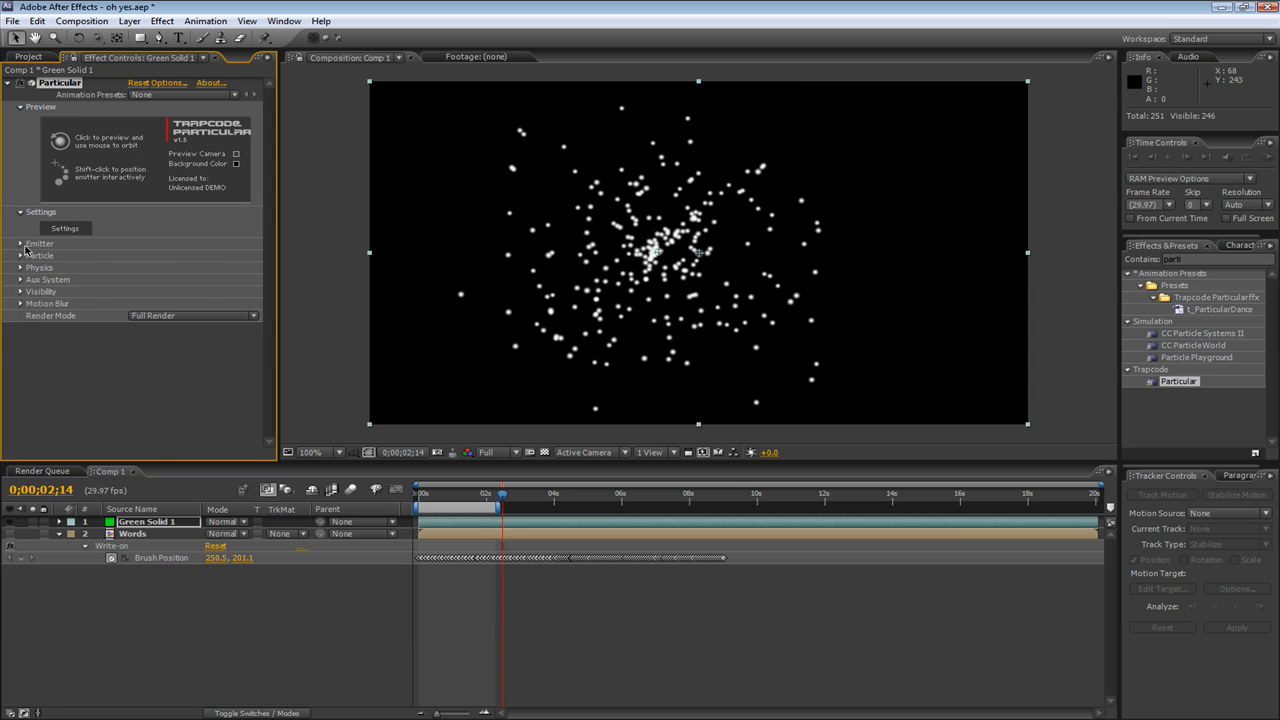
{"action": "left_click", "coordinate": [20, 244]}
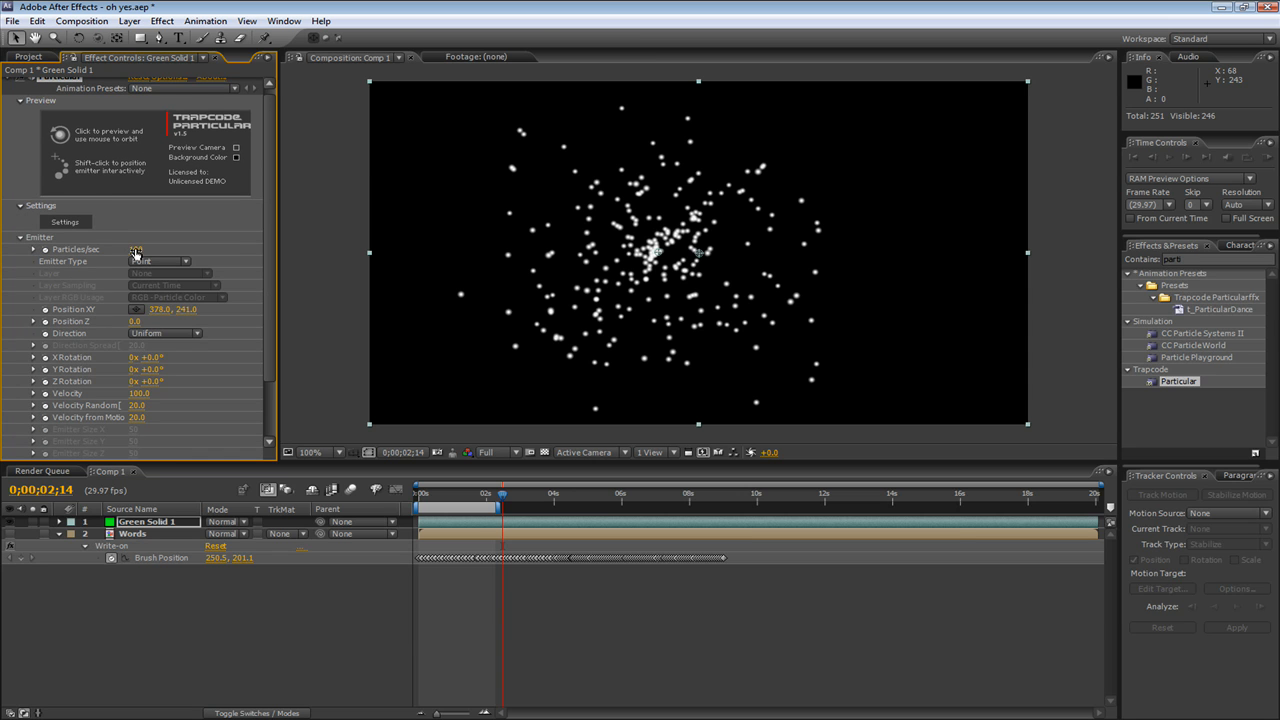
{"action": "left_click", "coordinate": [135, 251]}
{"action": "type", "text": "99999"}
{"action": "key", "text": "Return"}
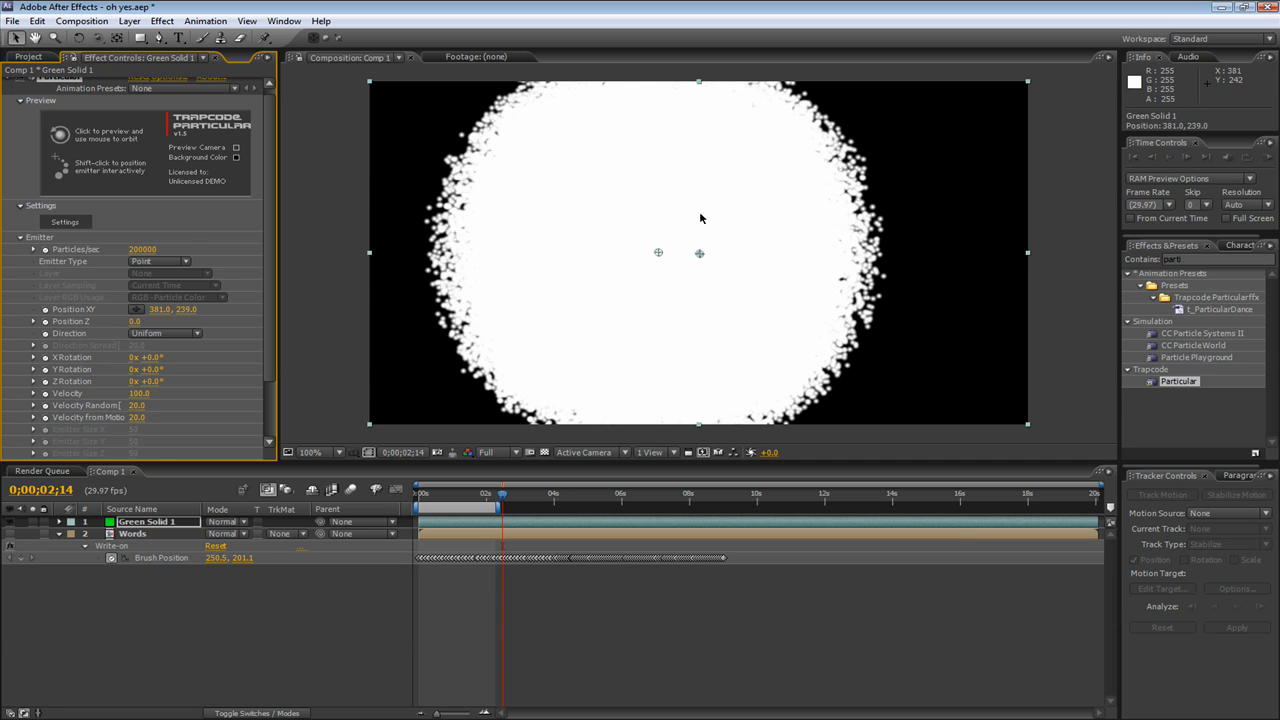
{"action": "left_click", "coordinate": [792, 179]}
{"action": "left_click_drag", "start_coordinate": [793, 179], "coordinate": [791, 181]}
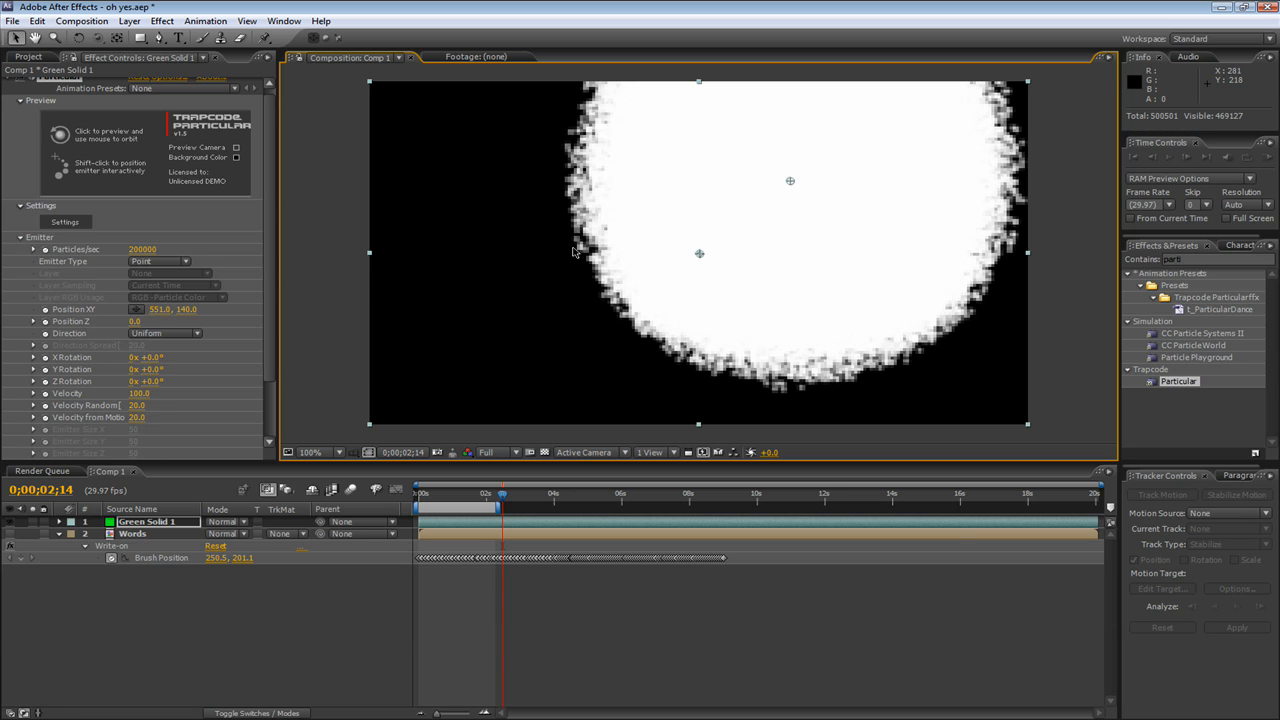
Step: Set the Particular emitter's Particles/sec back to 100
{"action": "left_click", "coordinate": [140, 250]}
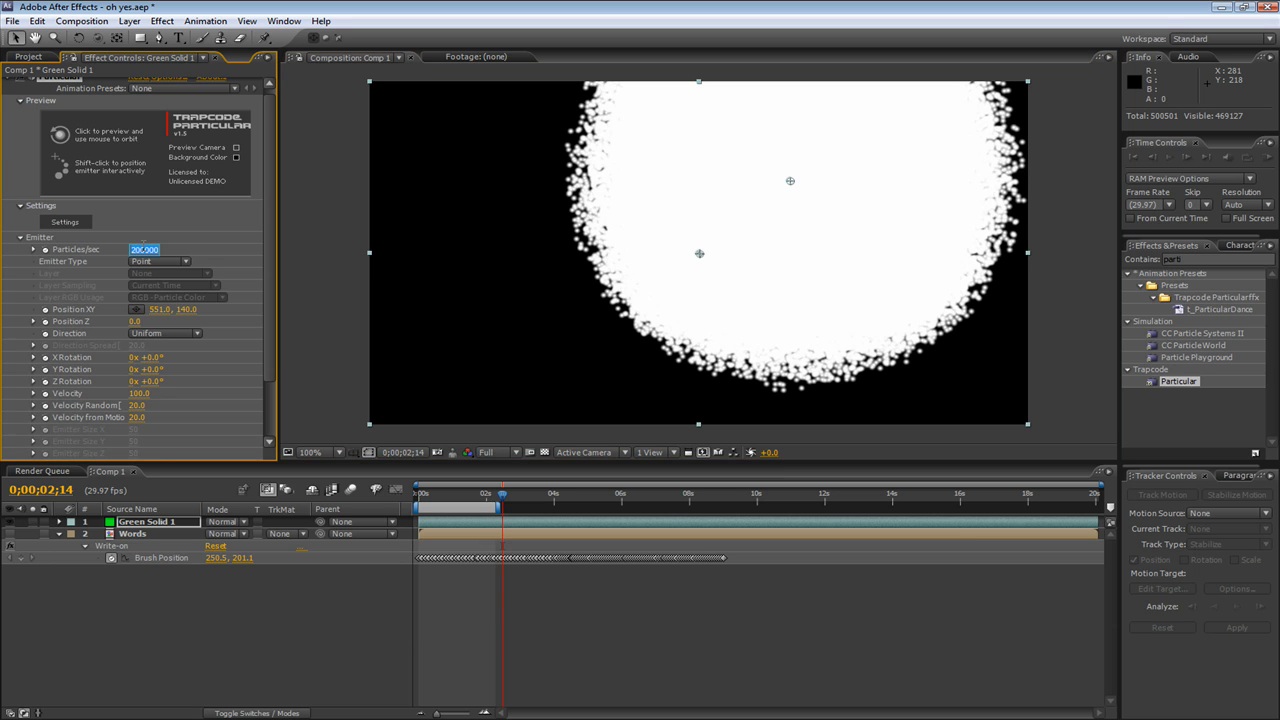
{"action": "type", "text": "100"}
{"action": "key", "text": "Return"}
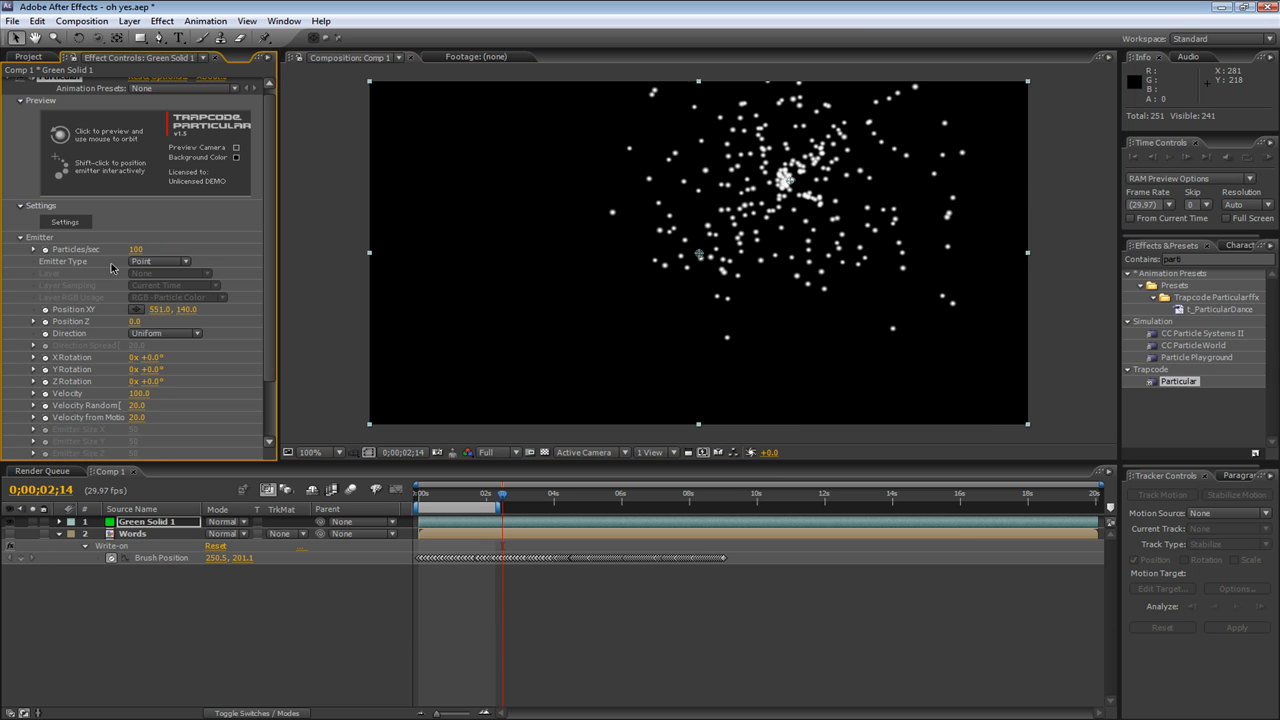
Step: Show the Words layer again and place the emitter's Position XY at 658.0, 160.0, away from the lettering
{"action": "left_click_drag", "start_coordinate": [792, 178], "coordinate": [605, 230]}
{"action": "left_click", "coordinate": [173, 611]}
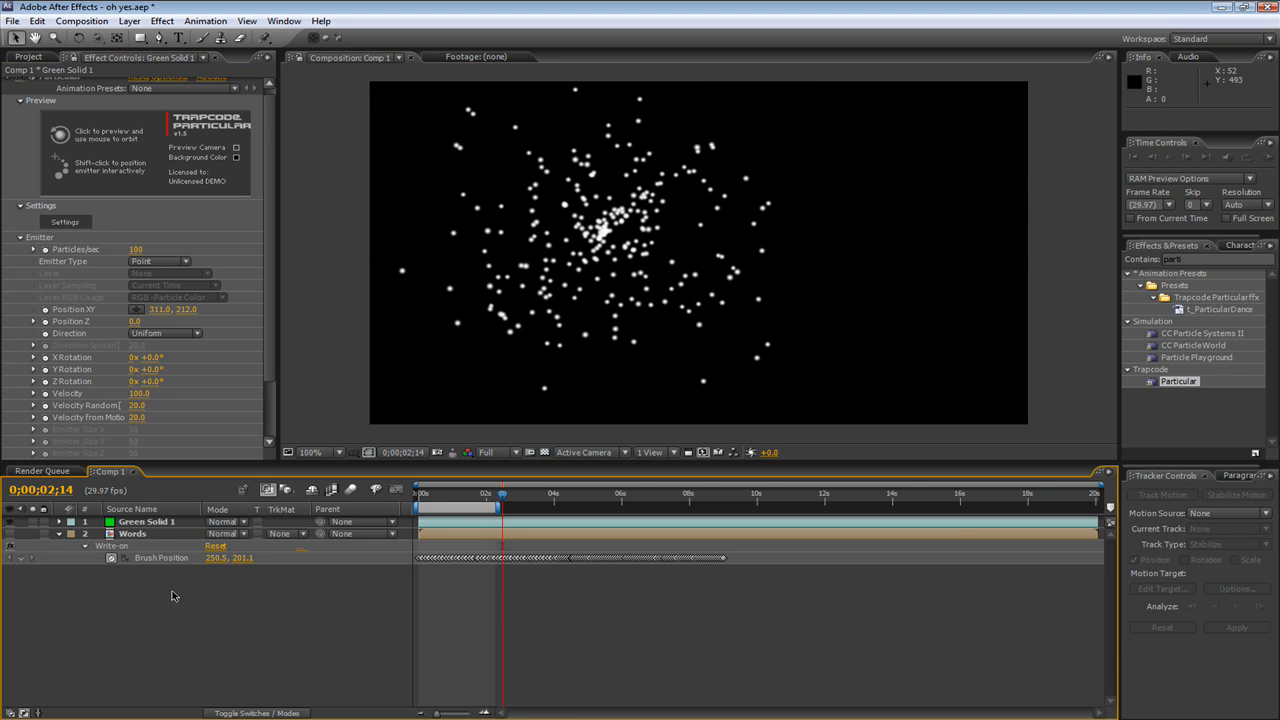
{"action": "left_click", "coordinate": [11, 534]}
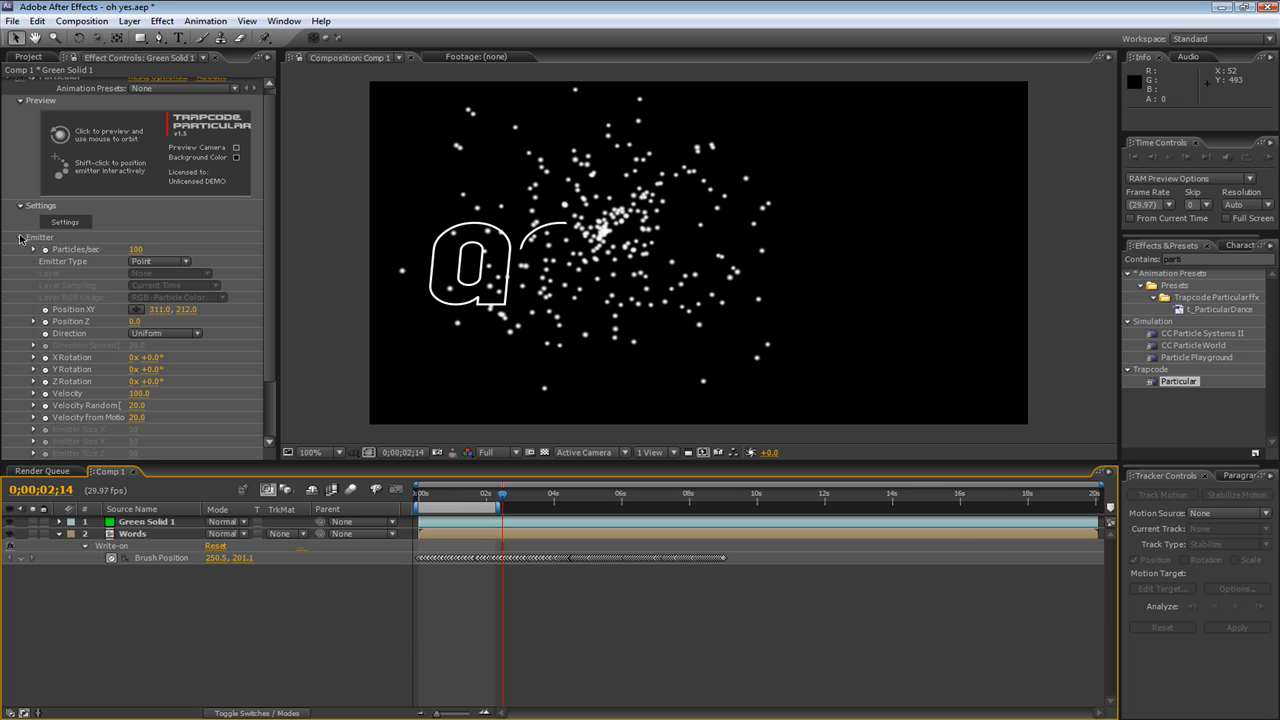
{"action": "left_click", "coordinate": [70, 312]}
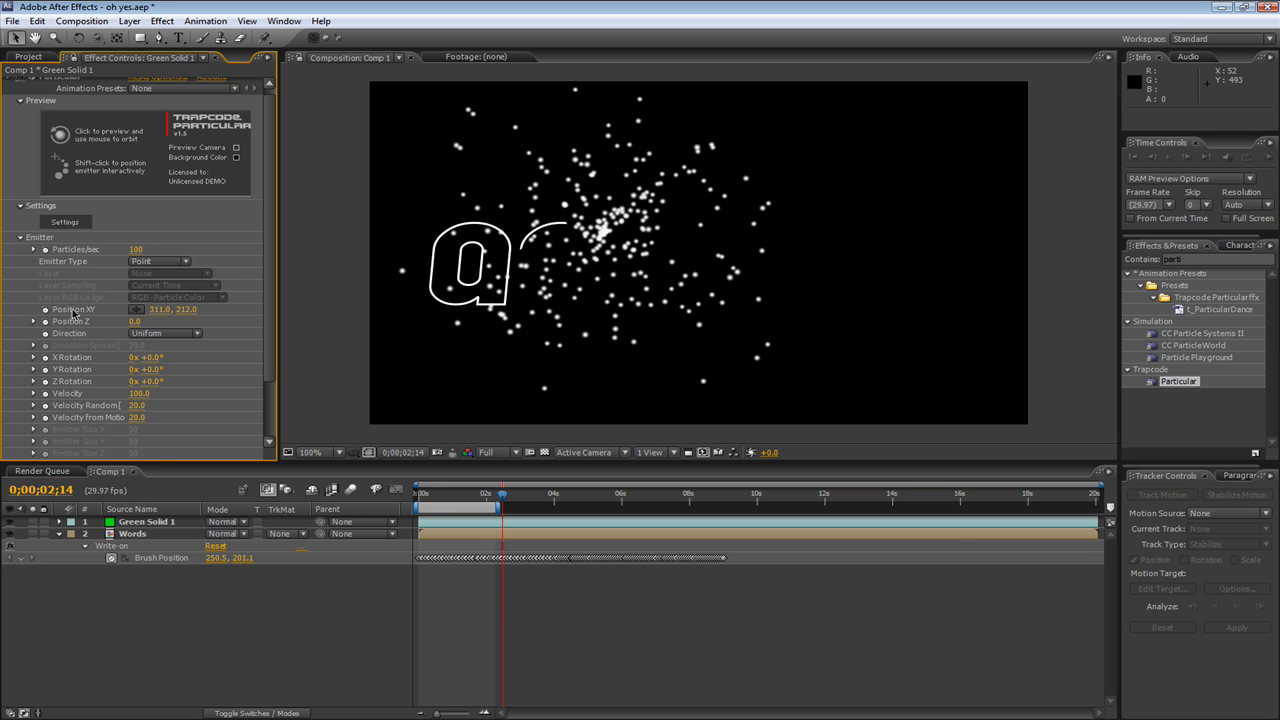
{"action": "left_click", "coordinate": [138, 316]}
{"action": "left_click", "coordinate": [858, 192]}
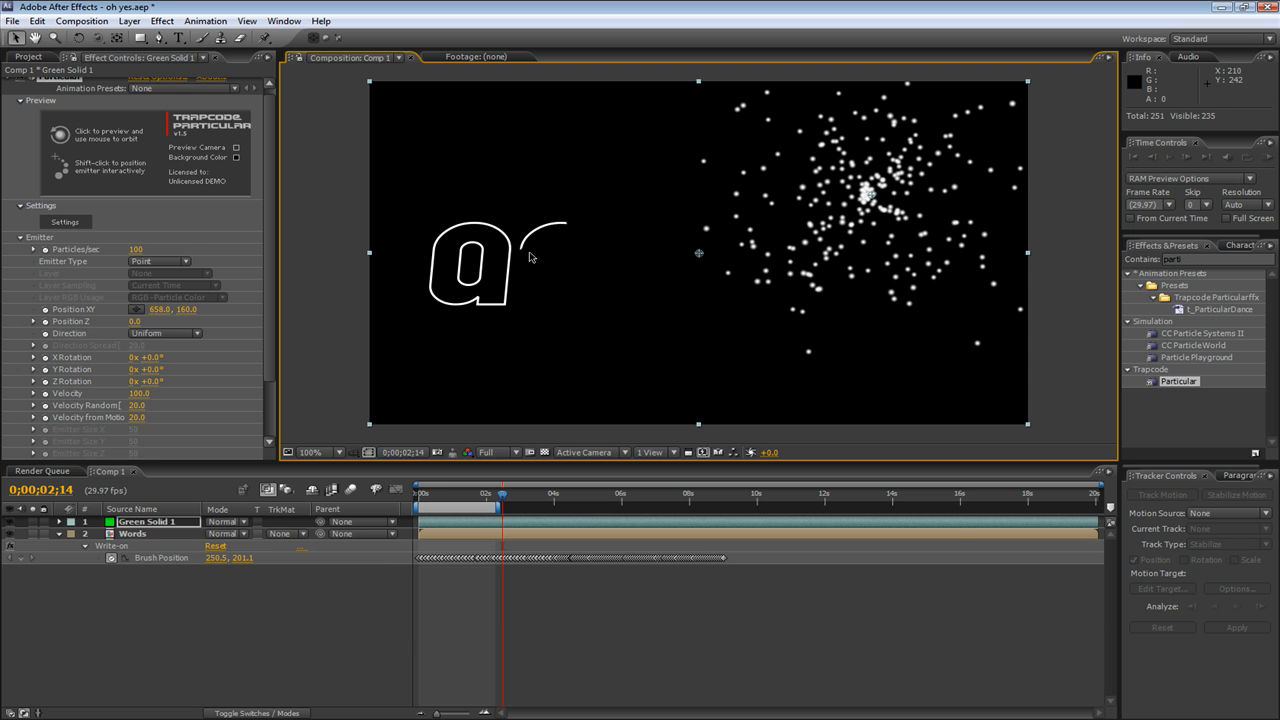
Step: Reveal the Particular effect under Green Solid 1 in the timeline and try moving its emitter to 345.0, 192.0
{"action": "left_click", "coordinate": [144, 560]}
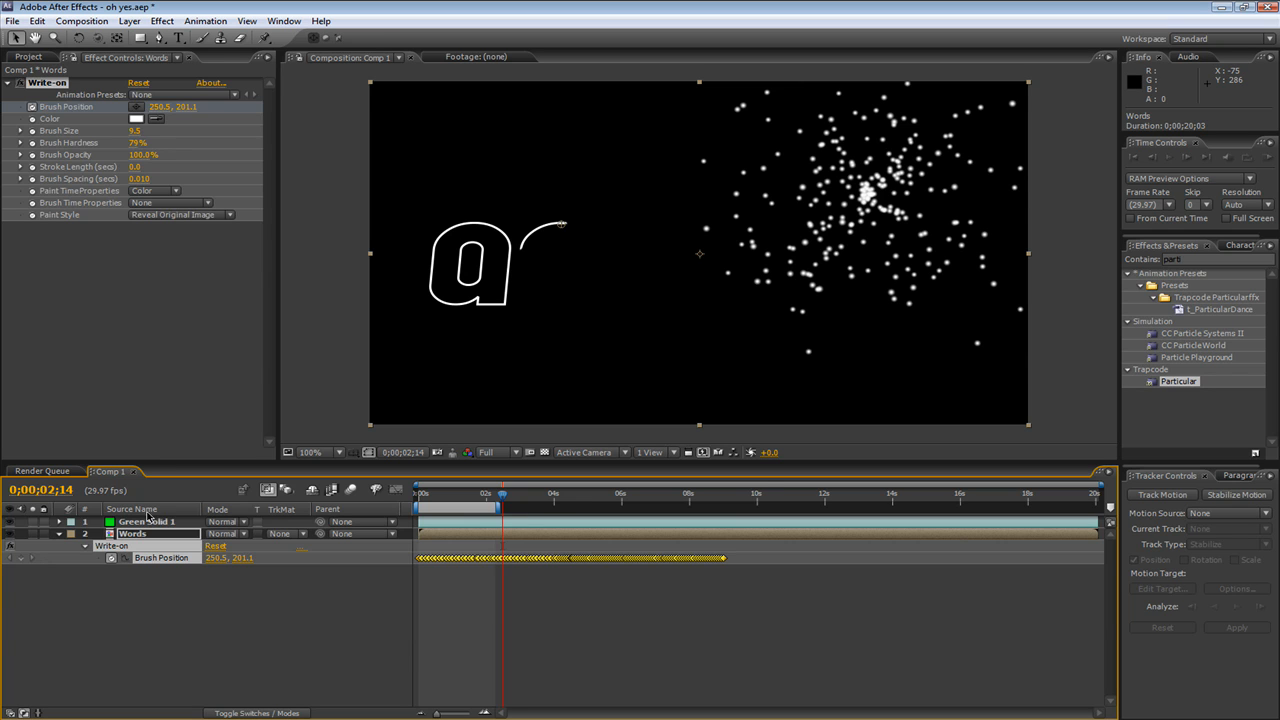
{"action": "left_click", "coordinate": [147, 521]}
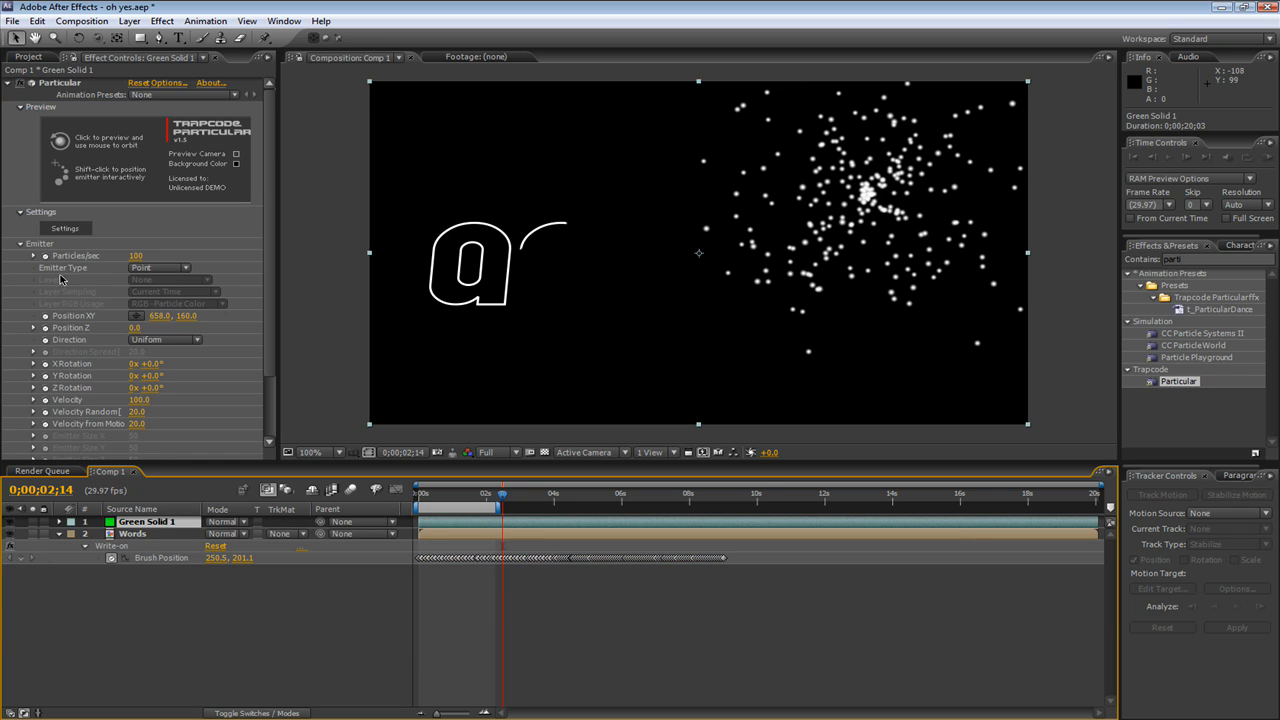
{"action": "left_click", "coordinate": [56, 250]}
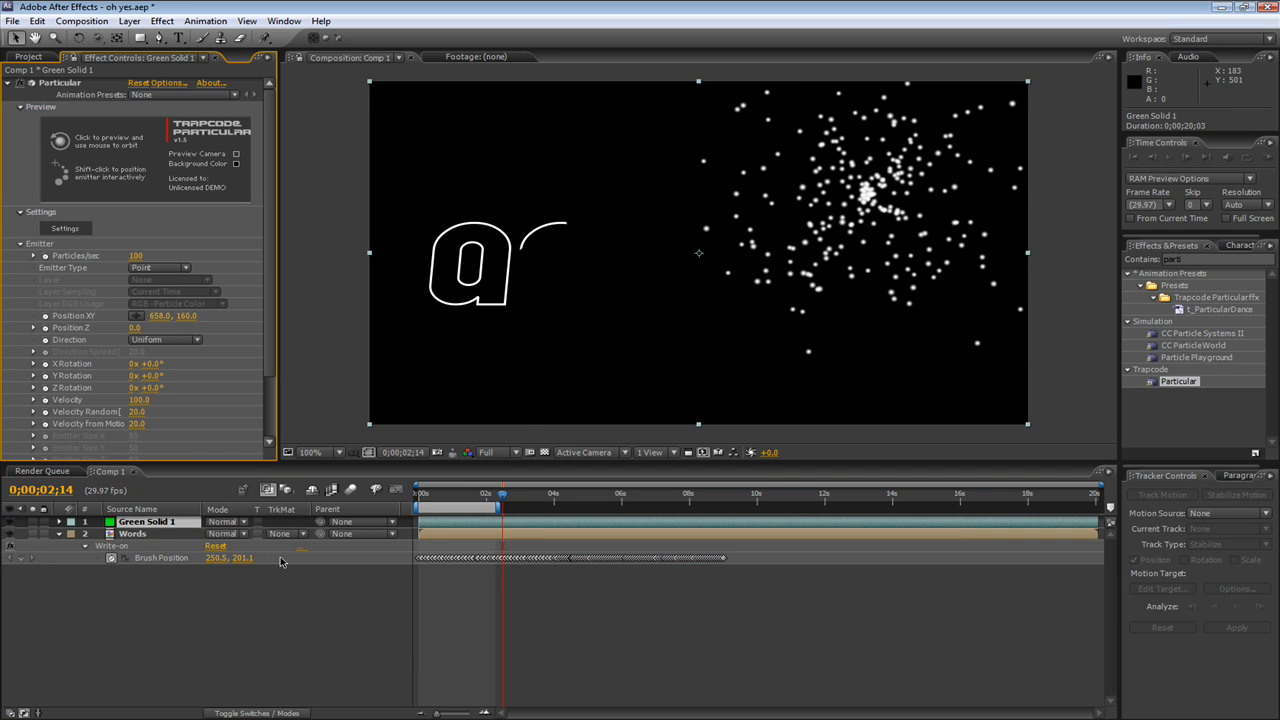
{"action": "left_click", "coordinate": [141, 523]}
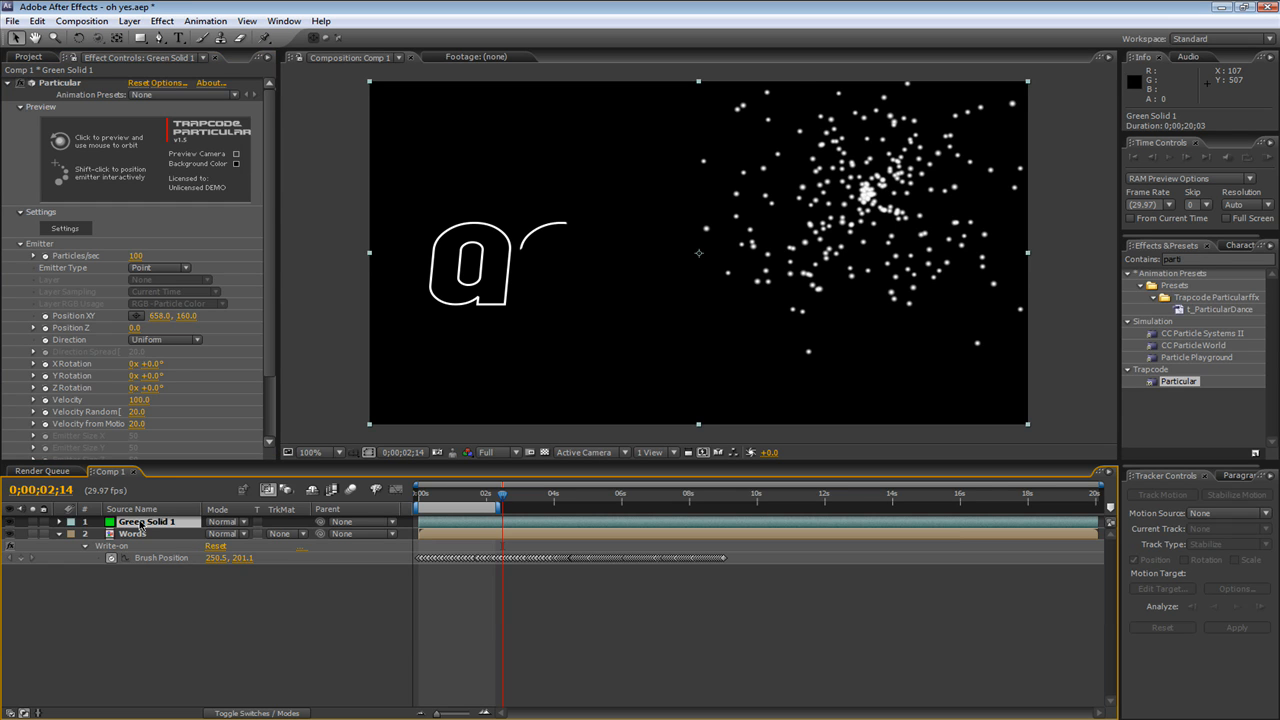
{"action": "key", "text": "e"}
{"action": "left_click", "coordinate": [113, 533]}
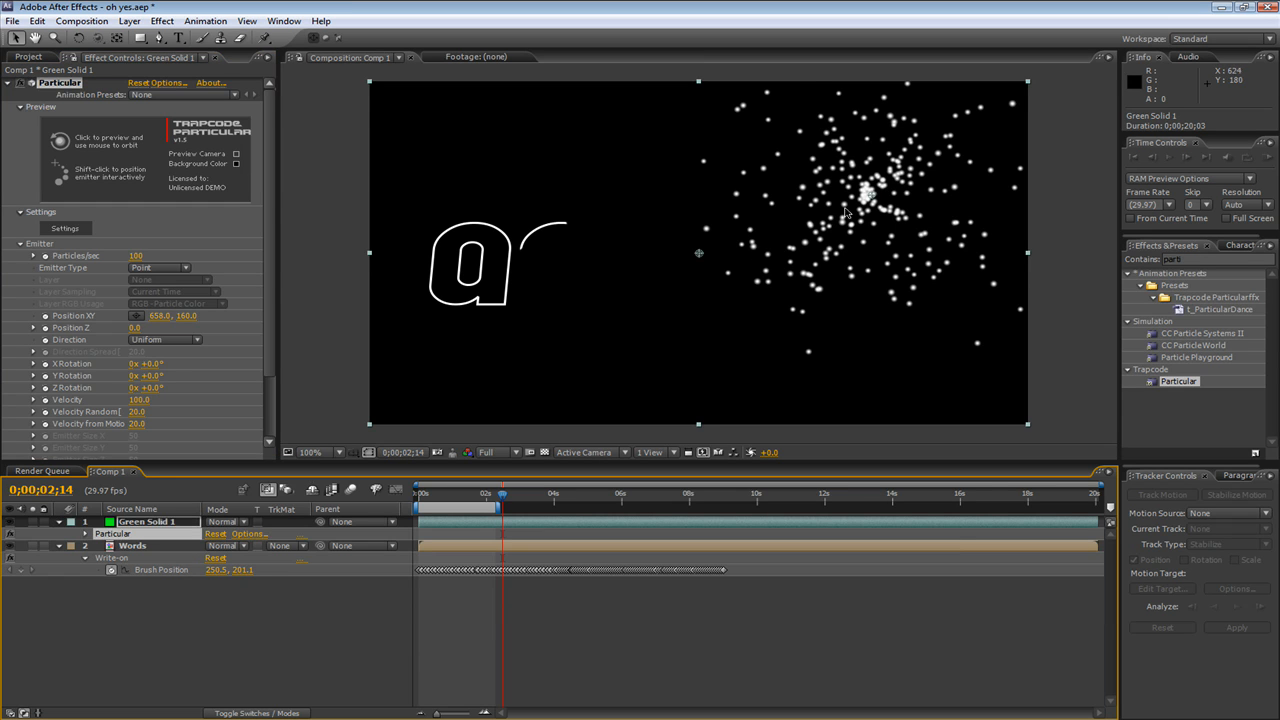
{"action": "left_click_drag", "start_coordinate": [870, 200], "coordinate": [632, 217]}
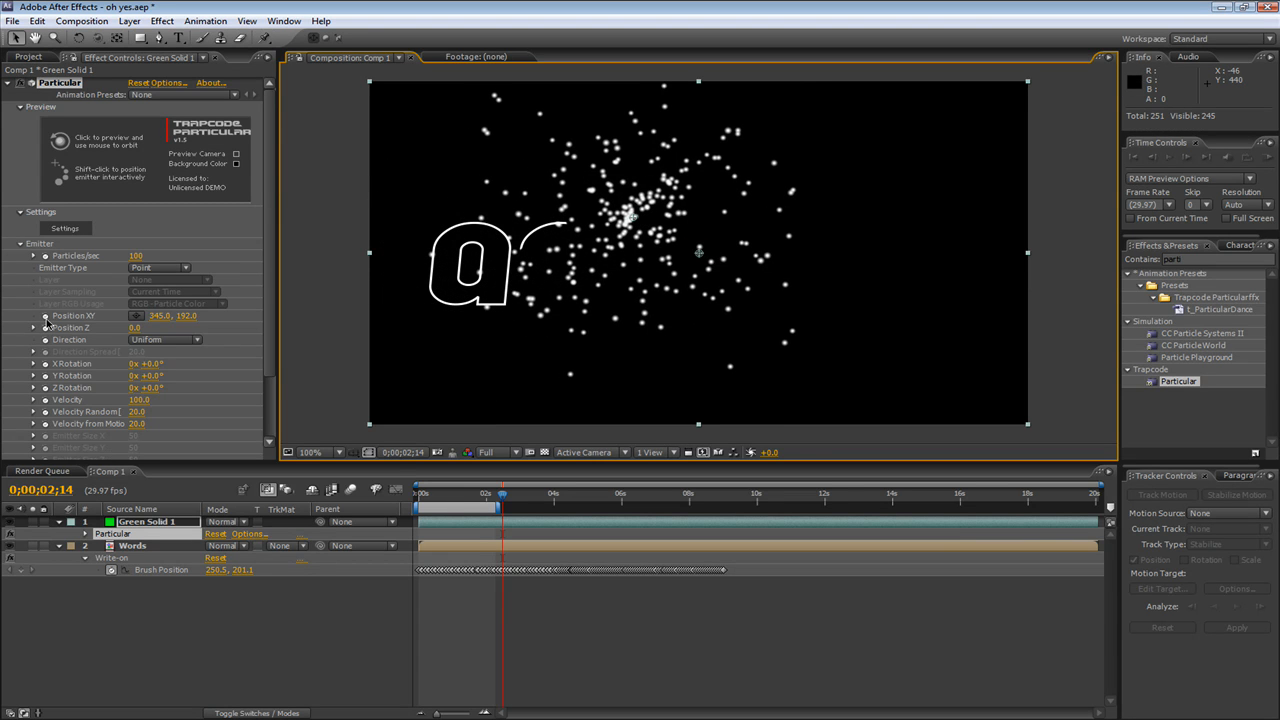
Step: Link the emitter's Position XY by expression to the Words layer's Write-on Brush Position, and collapse both layers' properties
{"action": "left_click", "coordinate": [45, 316], "text": "alt"}
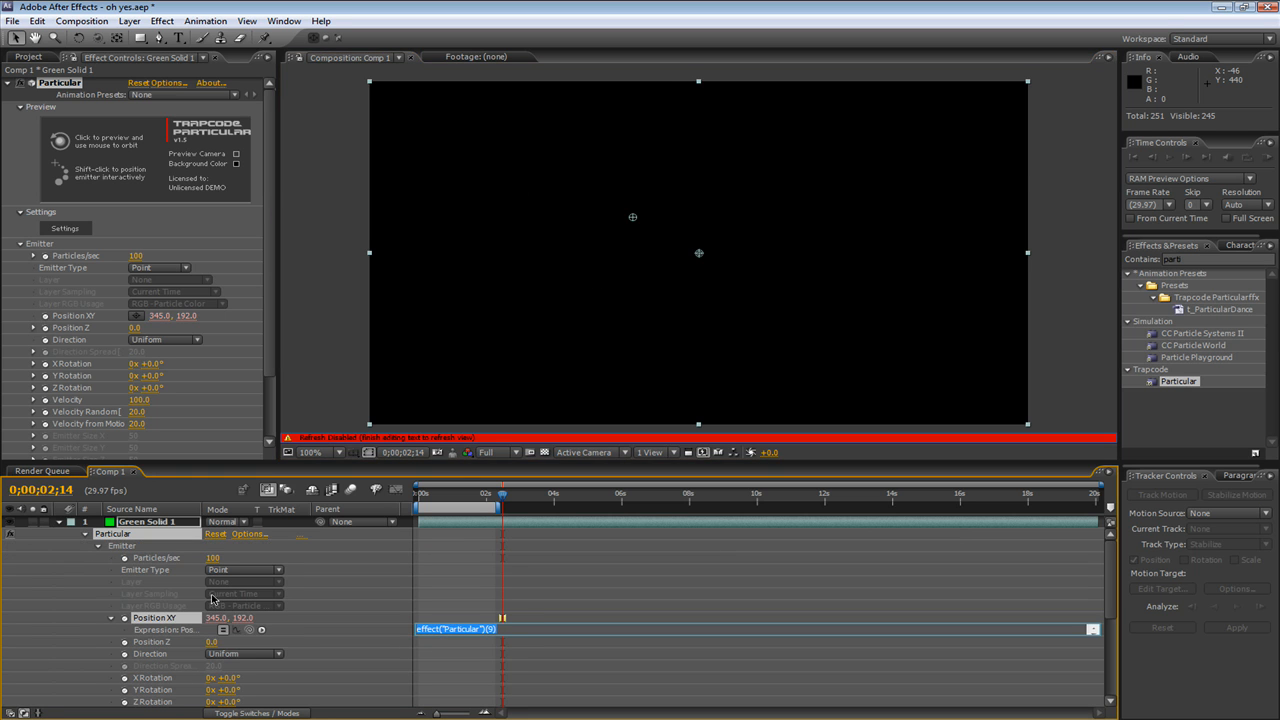
{"action": "mouse_move", "coordinate": [249, 631]}
{"action": "left_mouse_down"}
{"action": "mouse_move", "coordinate": [226, 710]}
{"action": "mouse_move", "coordinate": [170, 702]}
{"action": "left_mouse_up"}
{"action": "left_click", "coordinate": [560, 558]}
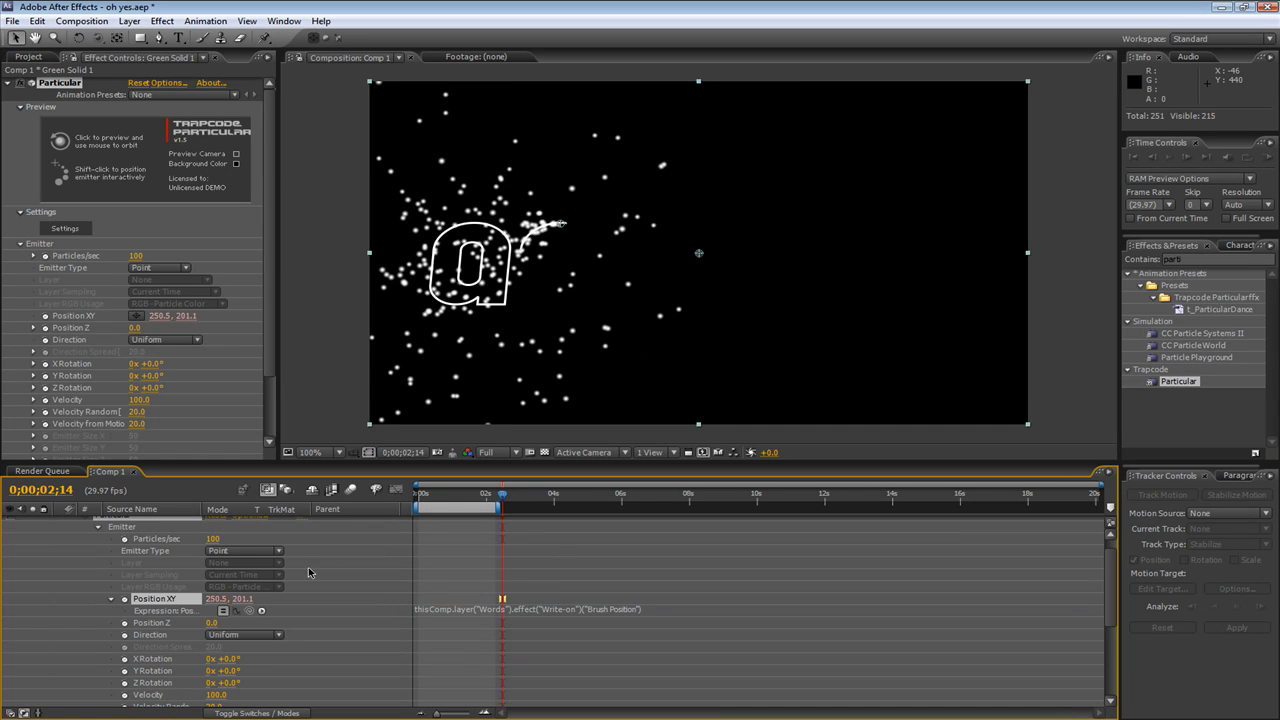
{"action": "key", "text": "ctrl+a"}
{"action": "key", "text": "u"}
{"action": "key", "text": "u"}
{"action": "left_click", "coordinate": [263, 588]}
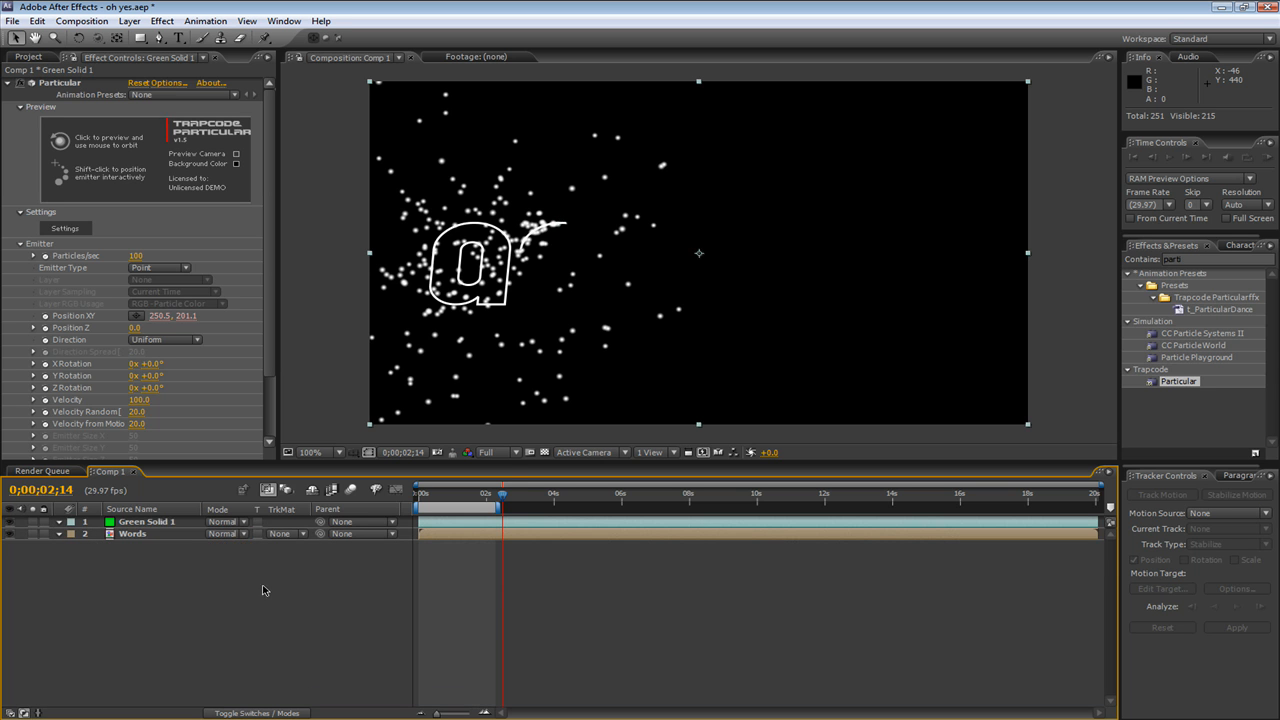
Step: End the work area at 0;00;12;28, trim the composition to it, and scrub through the particle reveal to 0;00;01;01
{"action": "left_click_drag", "start_coordinate": [472, 492], "coordinate": [857, 505]}
{"action": "key", "text": "n"}
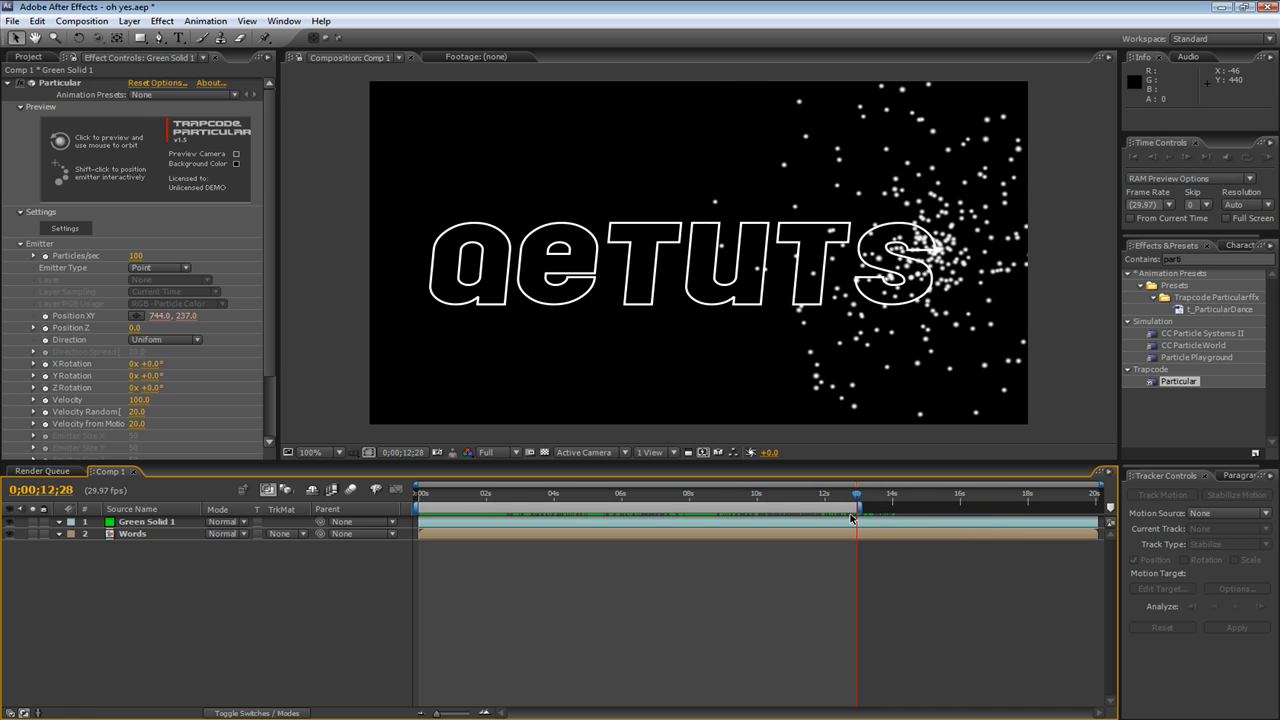
{"action": "right_click", "coordinate": [858, 508]}
{"action": "left_click", "coordinate": [861, 547]}
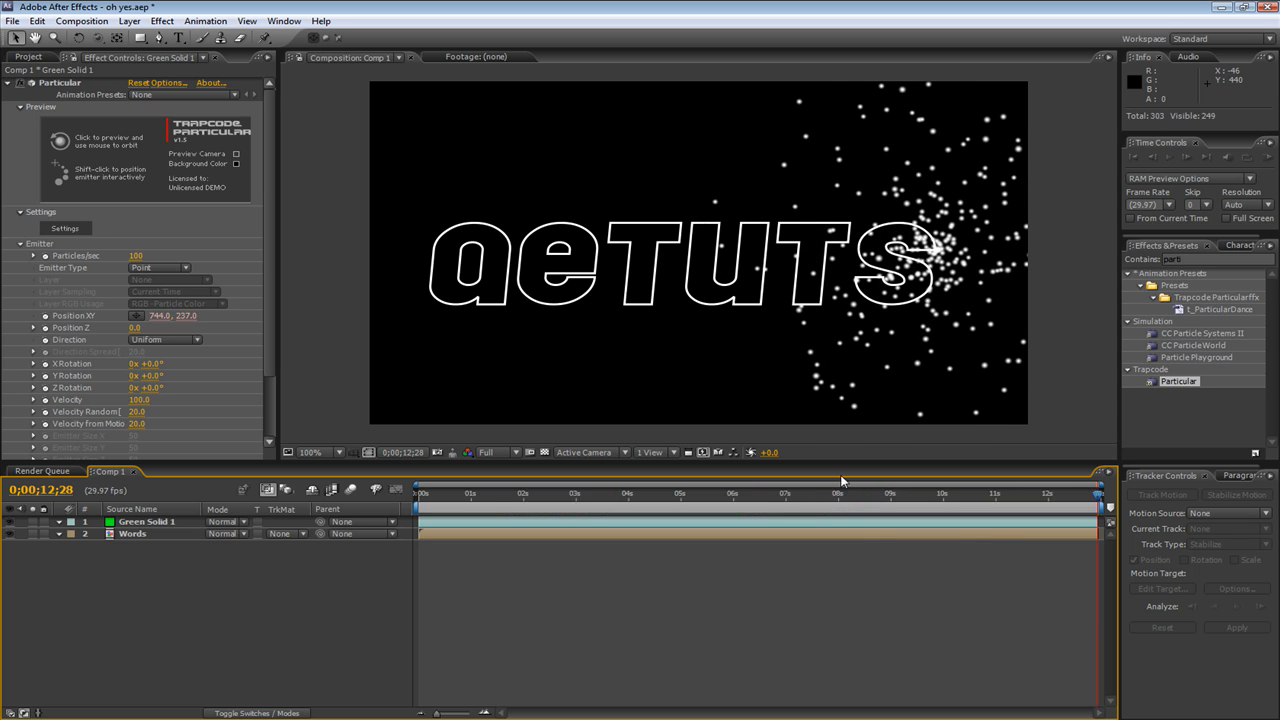
{"action": "left_click_drag", "start_coordinate": [861, 495], "coordinate": [877, 494]}
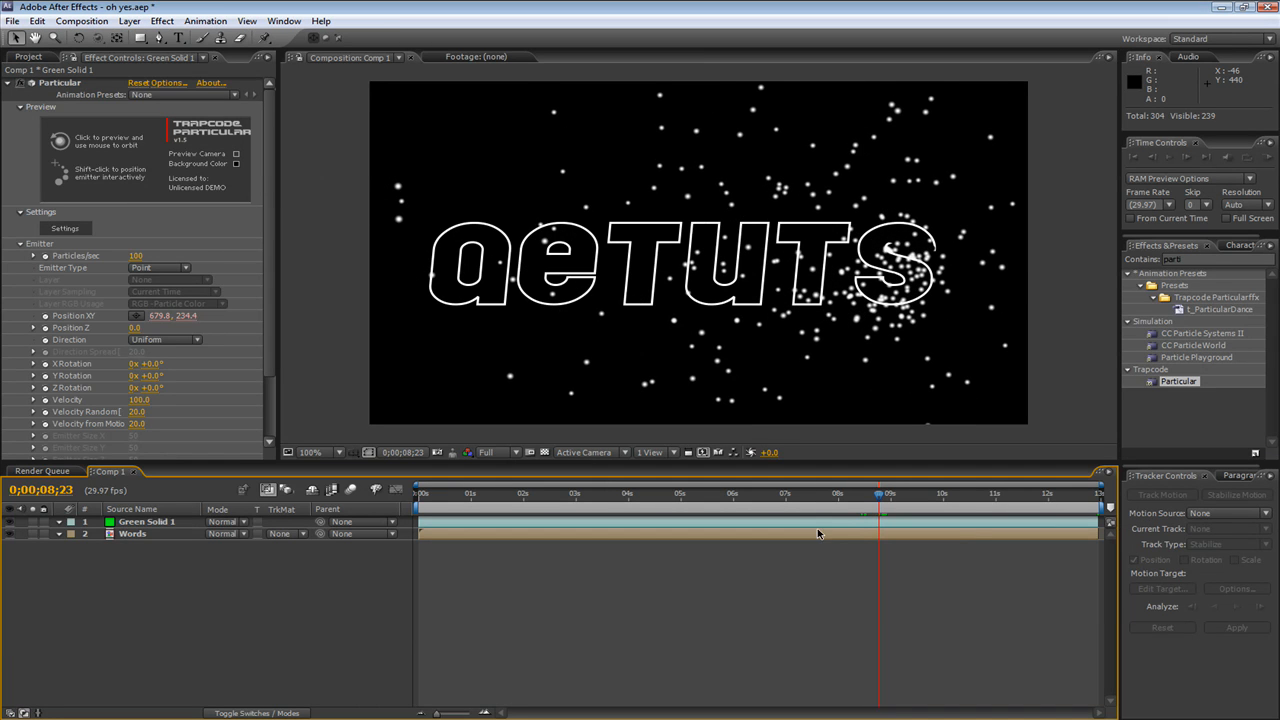
{"action": "mouse_move", "coordinate": [810, 500]}
{"action": "left_mouse_down"}
{"action": "mouse_move", "coordinate": [1029, 494]}
{"action": "mouse_move", "coordinate": [790, 494]}
{"action": "left_mouse_up"}
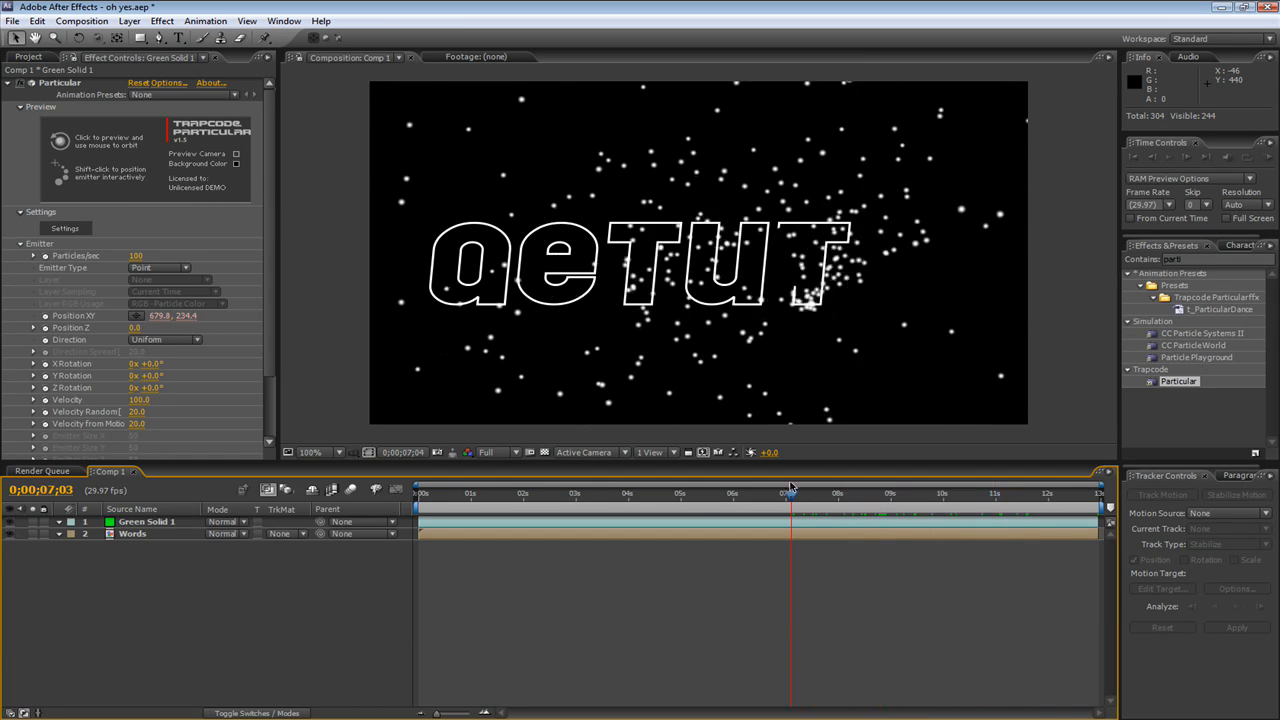
{"action": "left_click_drag", "start_coordinate": [446, 503], "coordinate": [473, 494]}
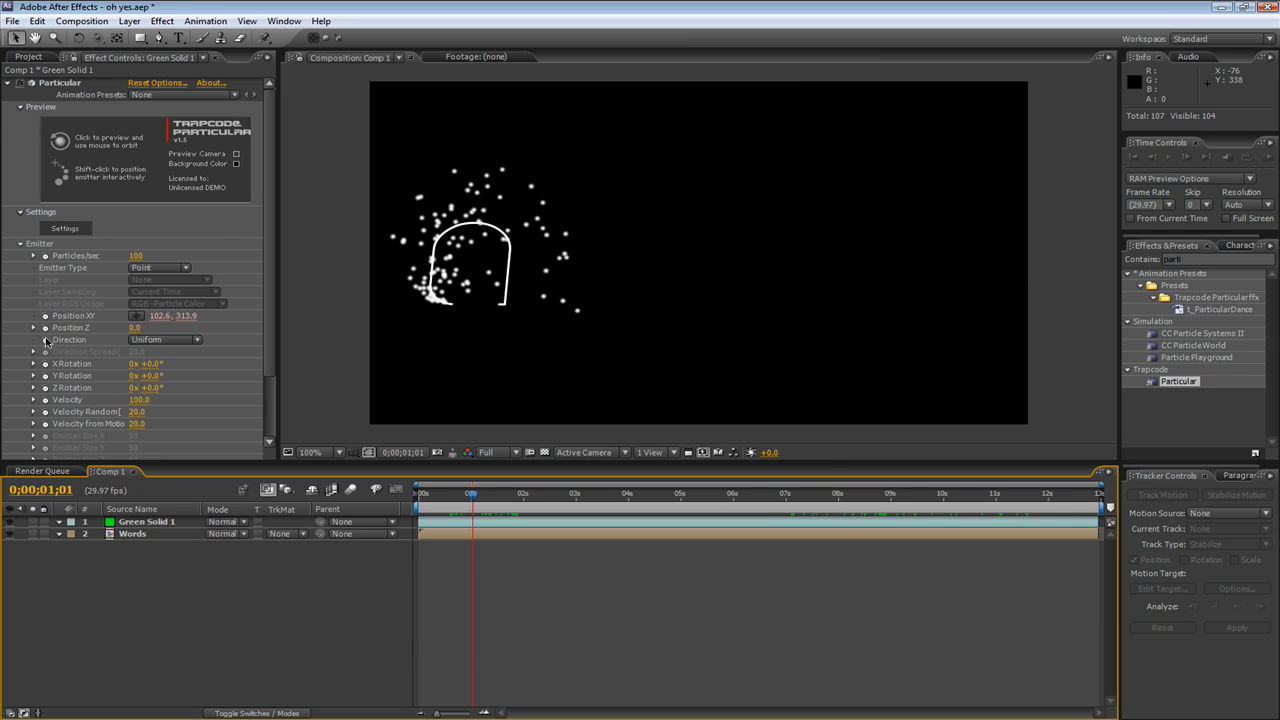
Step: Set the Particular emitter's Velocity to 0 and scrub through the first letters to check the trail
{"action": "scroll", "coordinate": [45, 342], "scroll_direction": "down", "scroll_amount": 3}
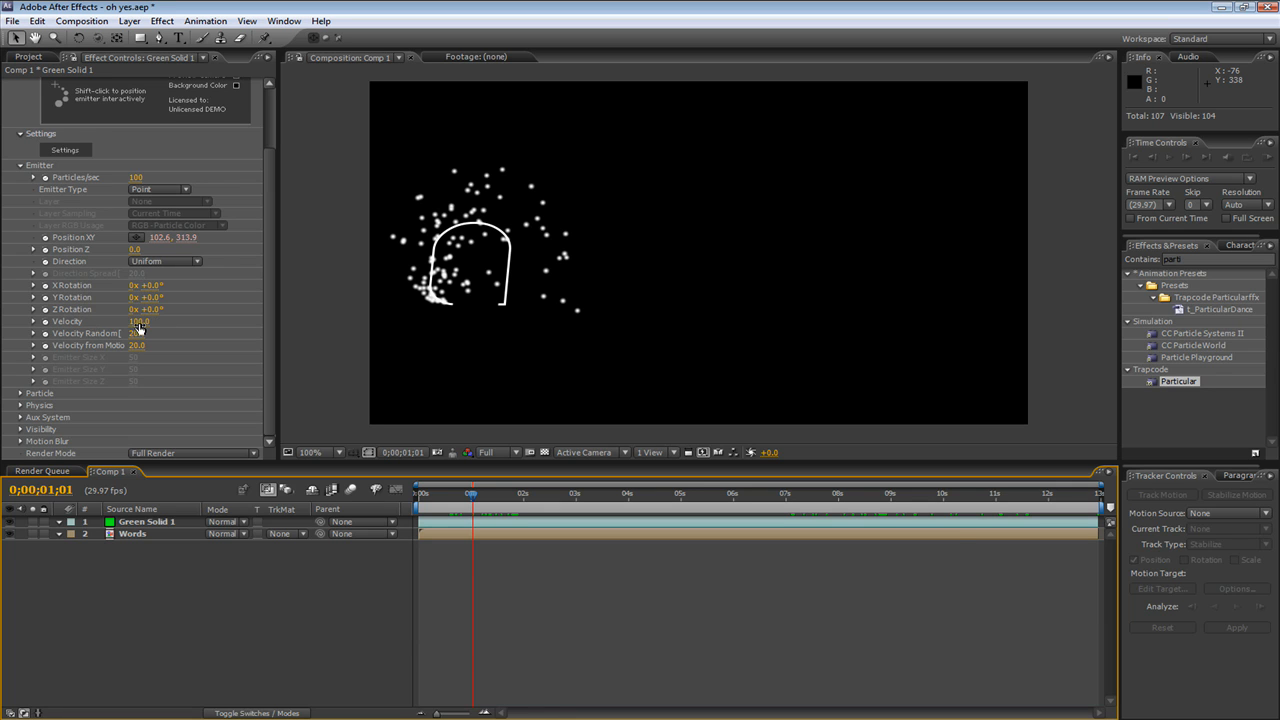
{"action": "left_click", "coordinate": [137, 321]}
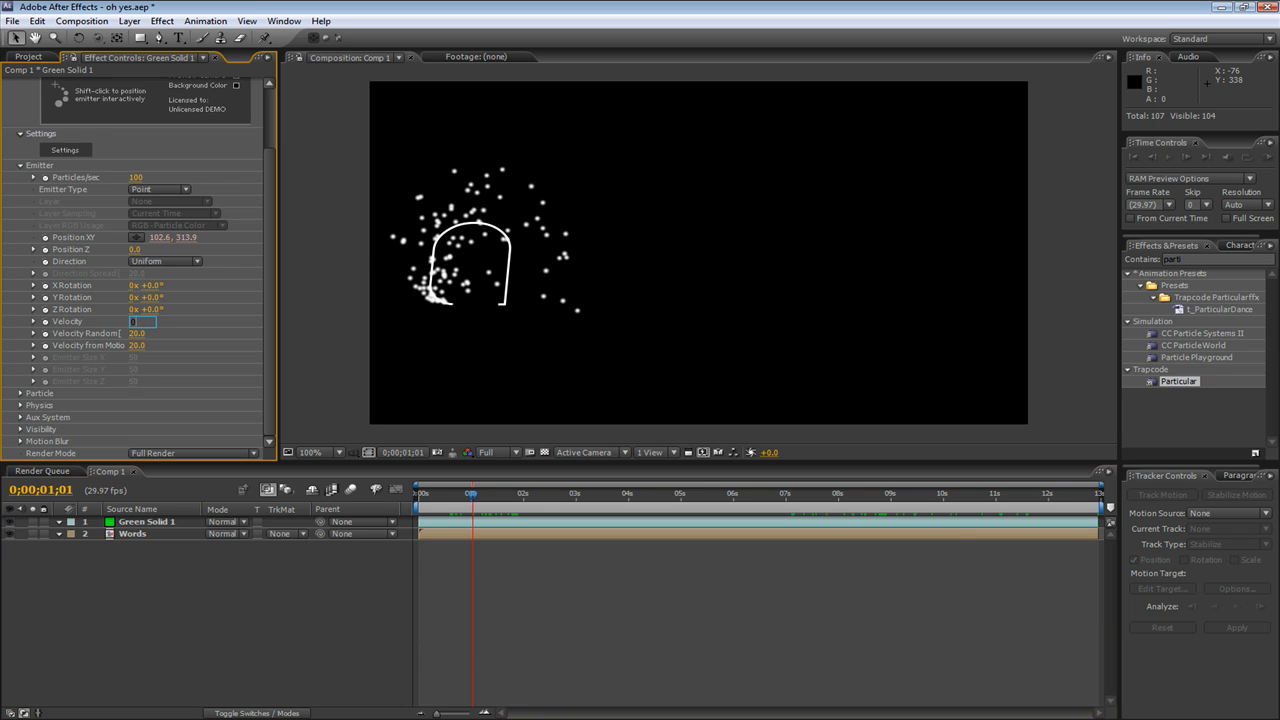
{"action": "type", "text": "0"}
{"action": "key", "text": "Return"}
{"action": "mouse_move", "coordinate": [470, 498]}
{"action": "left_mouse_down"}
{"action": "mouse_move", "coordinate": [421, 497]}
{"action": "mouse_move", "coordinate": [449, 495]}
{"action": "left_mouse_up"}
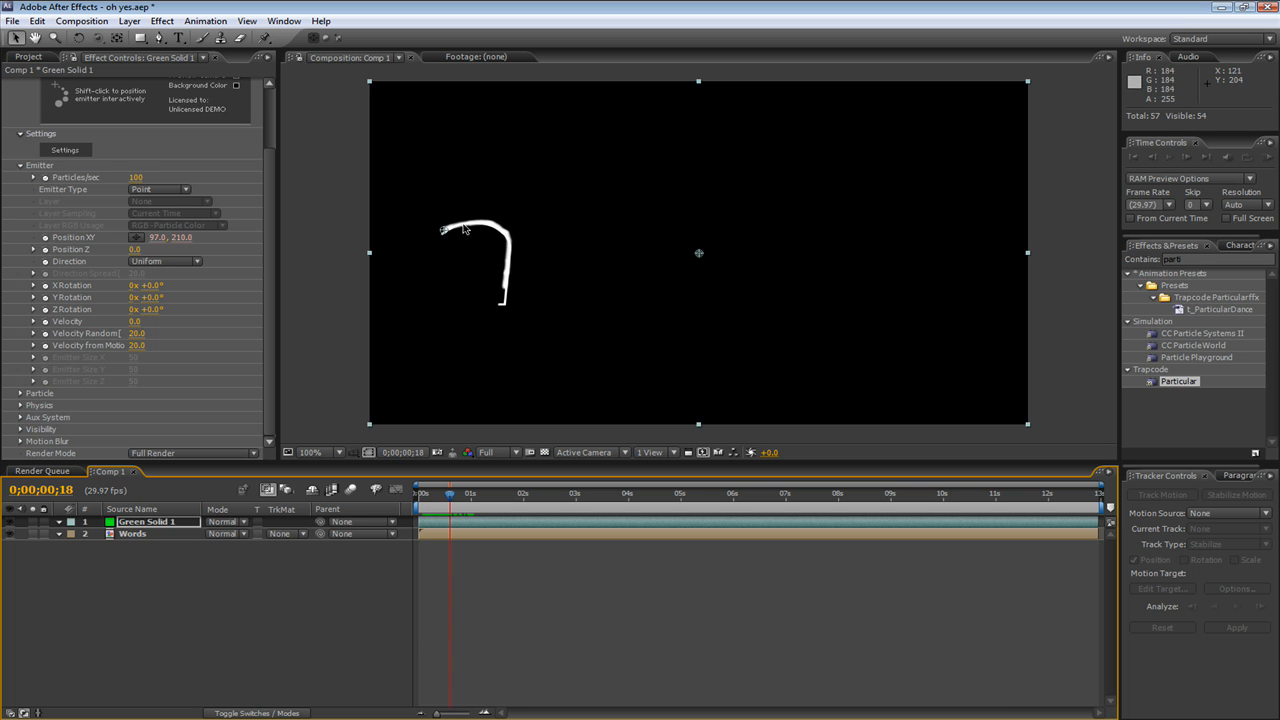
{"action": "left_click_drag", "start_coordinate": [451, 496], "coordinate": [665, 492]}
Step: Try the emitter's Particles/sec at 1256 with a particle Size of 1.0, and check the trail at 0;00;03;20
{"action": "left_click_drag", "start_coordinate": [141, 184], "coordinate": [1022, 193]}
{"action": "mouse_move", "coordinate": [428, 493]}
{"action": "left_mouse_down"}
{"action": "mouse_move", "coordinate": [648, 497]}
{"action": "mouse_move", "coordinate": [420, 497]}
{"action": "mouse_move", "coordinate": [447, 497]}
{"action": "left_mouse_up"}
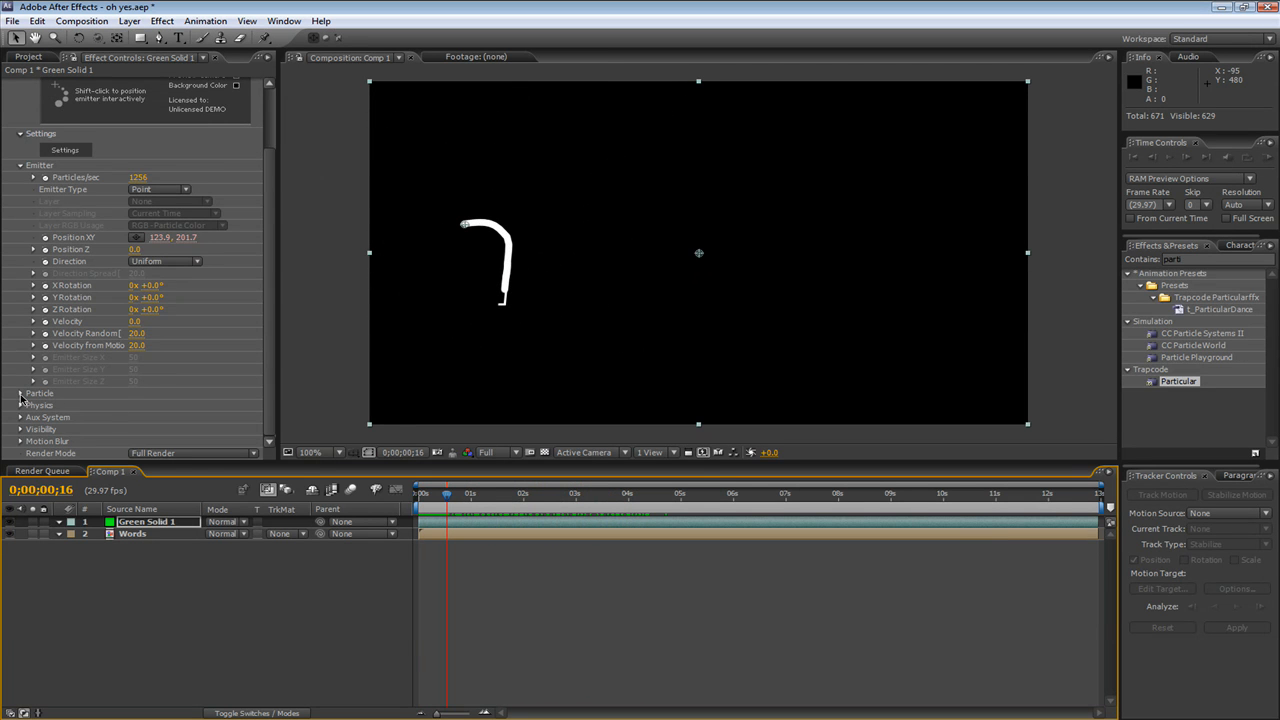
{"action": "left_click", "coordinate": [20, 394]}
{"action": "scroll", "coordinate": [60, 380], "scroll_direction": "down", "scroll_amount": 4}
{"action": "left_click_drag", "start_coordinate": [133, 328], "coordinate": [128, 323]}
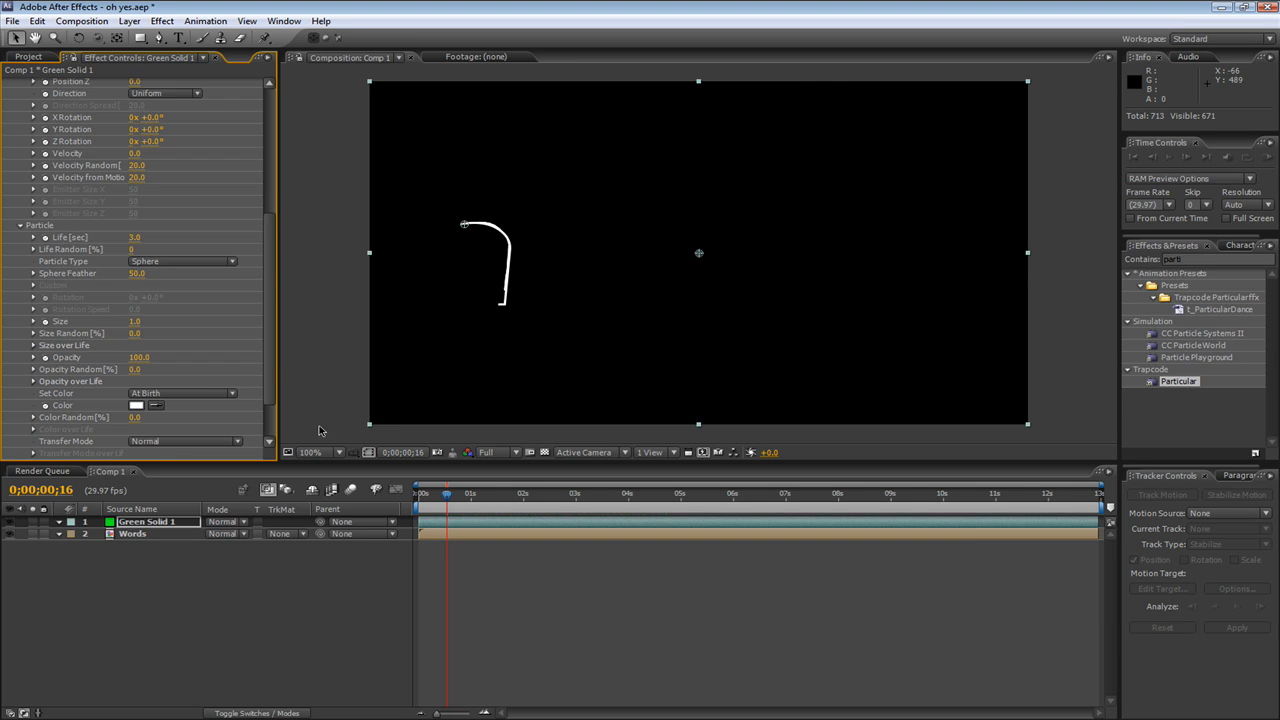
{"action": "left_click_drag", "start_coordinate": [445, 494], "coordinate": [611, 494]}
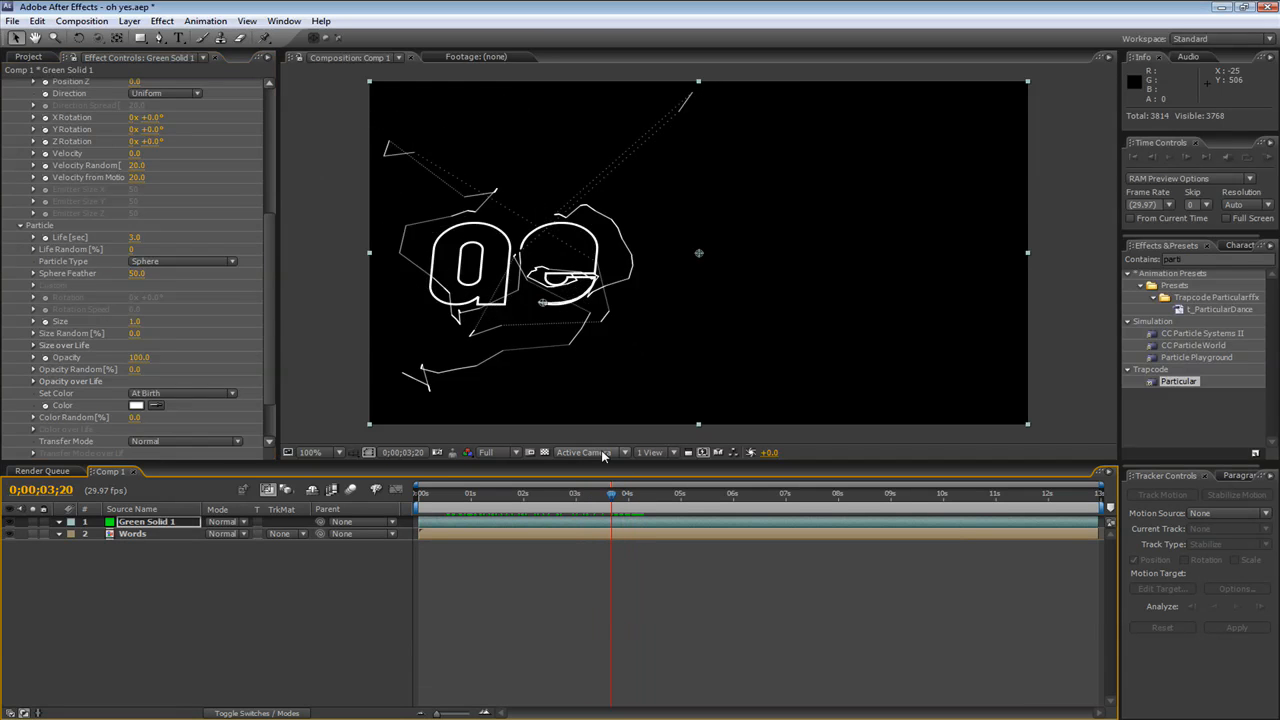
Step: Try other emission rates for the Particular emitter, ending with Particles/sec at 1595
{"action": "scroll", "coordinate": [150, 144], "scroll_direction": "up", "scroll_amount": 5}
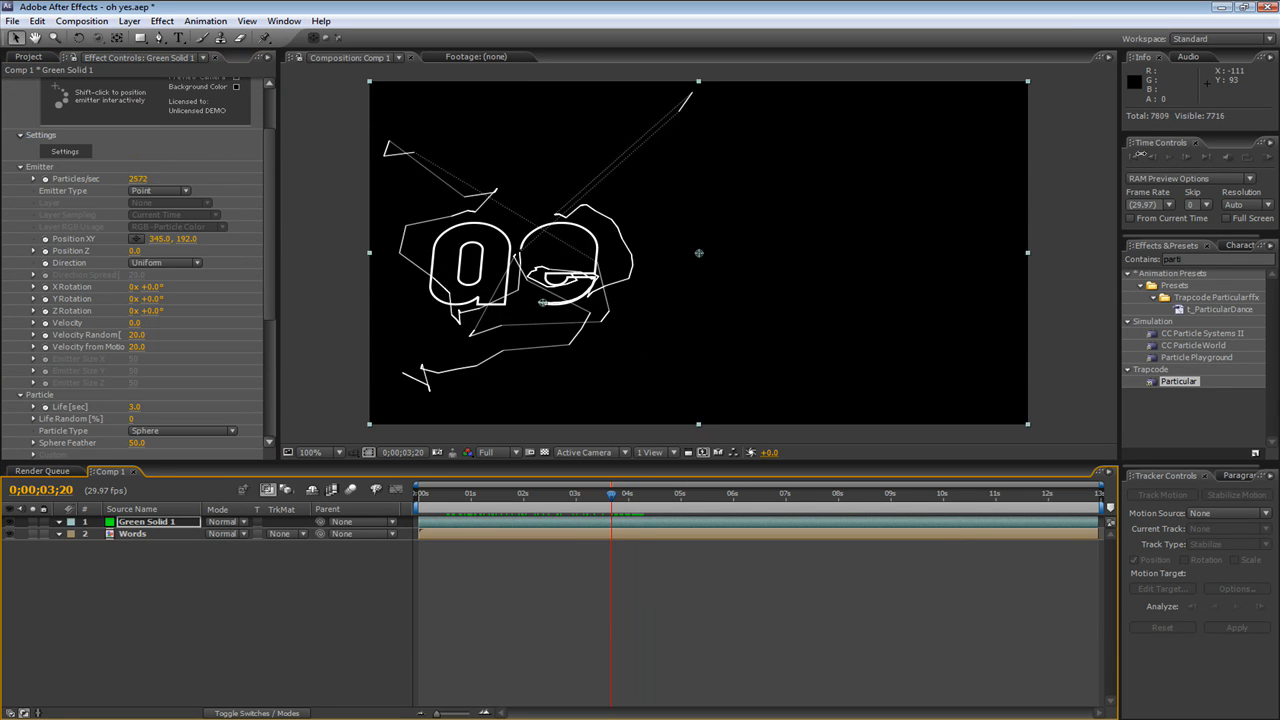
{"action": "left_click_drag", "start_coordinate": [137, 179], "coordinate": [143, 180]}
{"action": "left_click", "coordinate": [143, 180]}
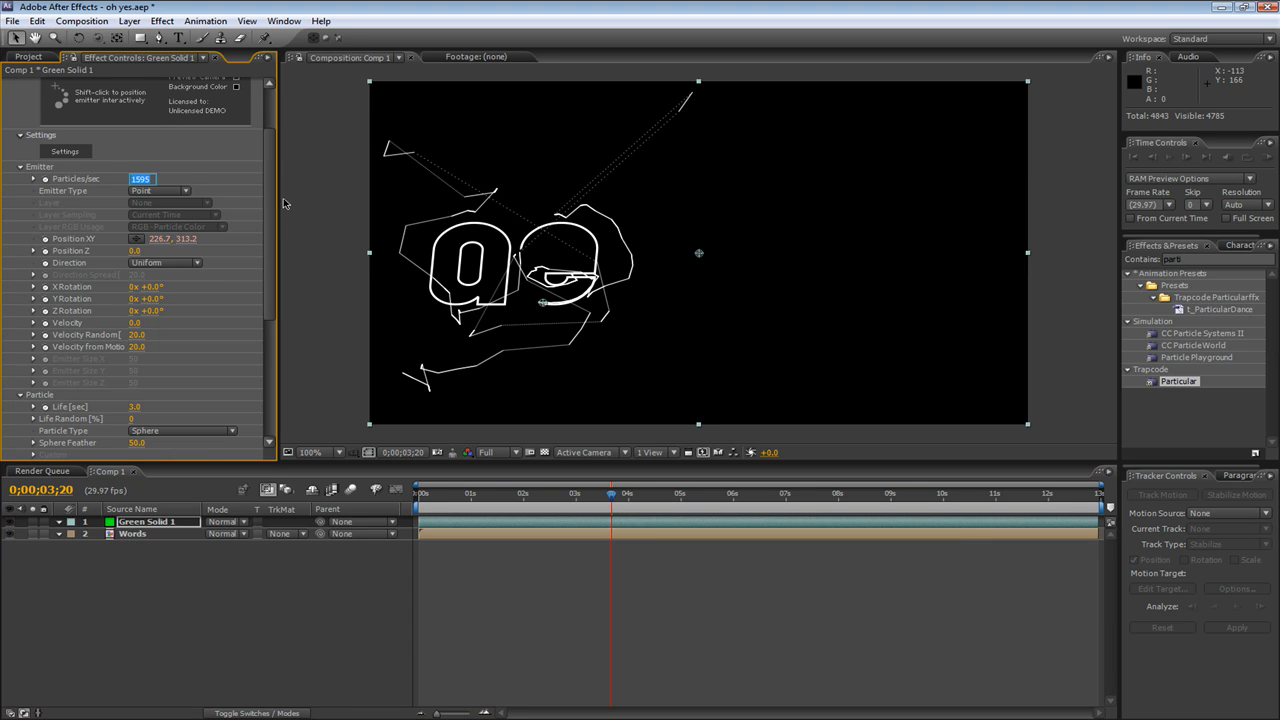
{"action": "key", "text": "Return"}
Step: Set the emitter's Particles/sec back to 100
{"action": "scroll", "coordinate": [150, 340], "scroll_direction": "down", "scroll_amount": 2}
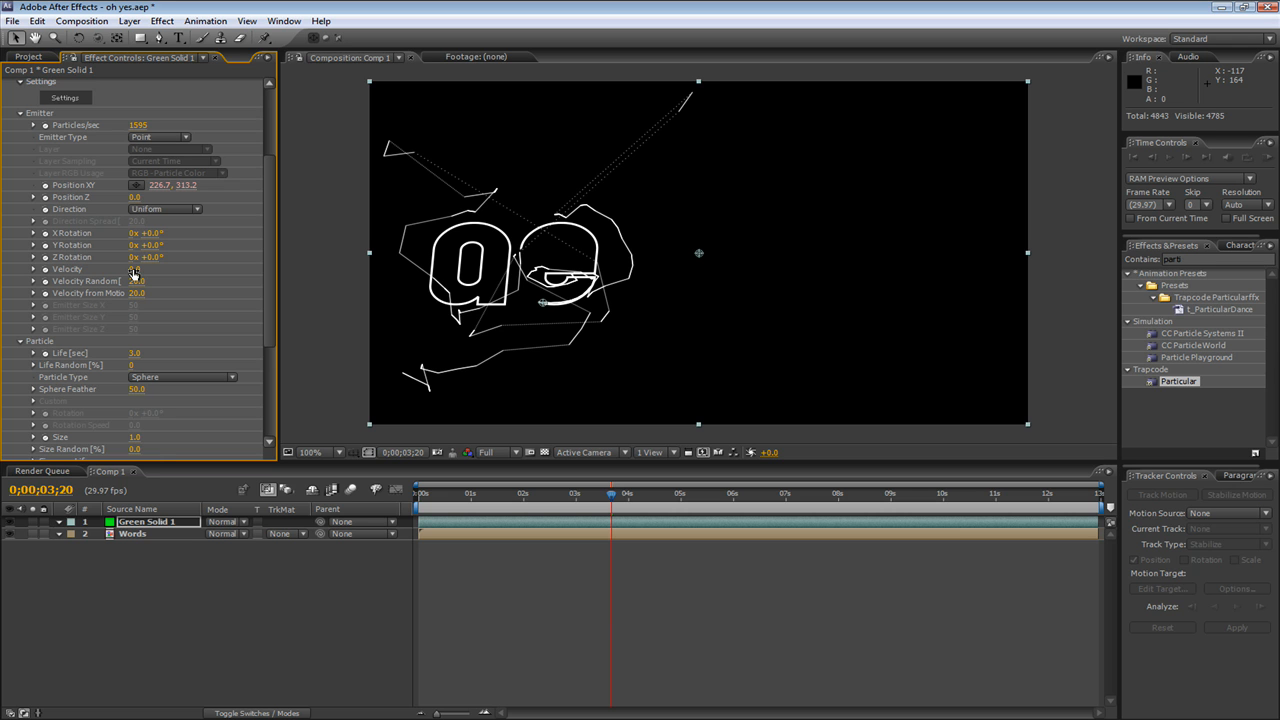
{"action": "left_click", "coordinate": [136, 125]}
{"action": "type", "text": "100"}
{"action": "key", "text": "Return"}
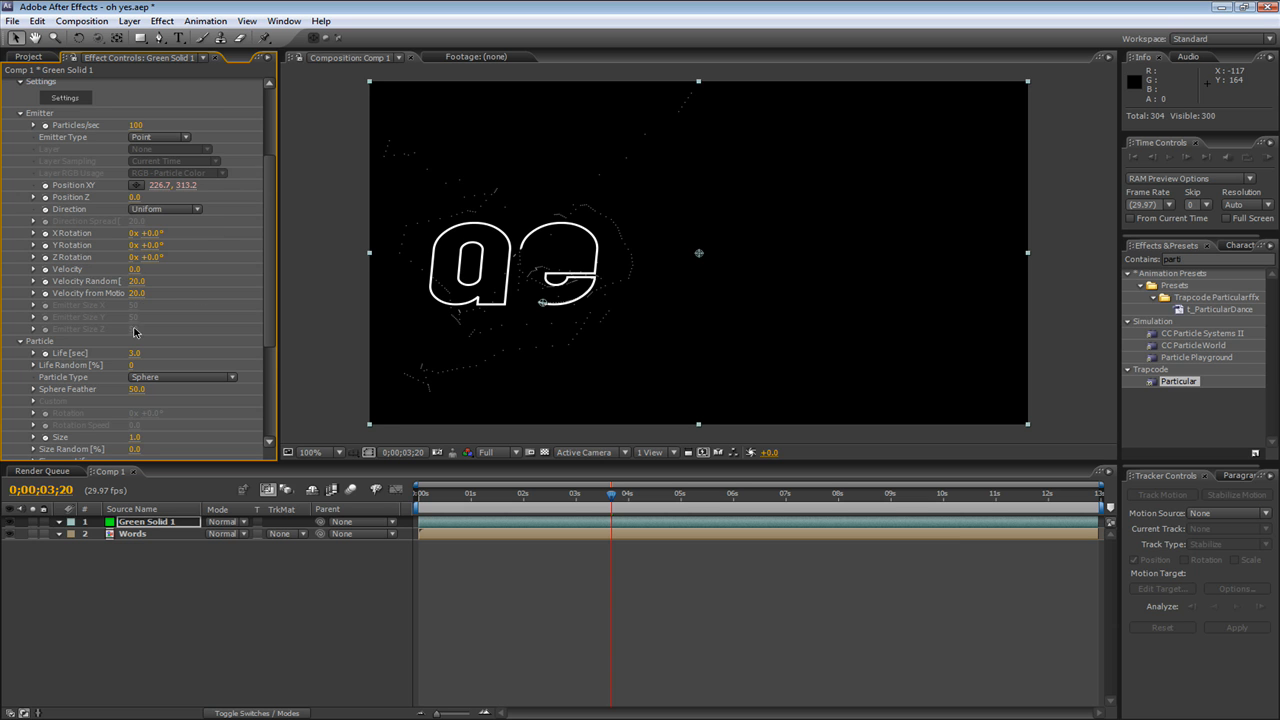
Step: Try a particle Size of 3 and settle on 5.0
{"action": "scroll", "coordinate": [133, 361], "scroll_direction": "down", "scroll_amount": 2}
{"action": "left_click", "coordinate": [134, 407]}
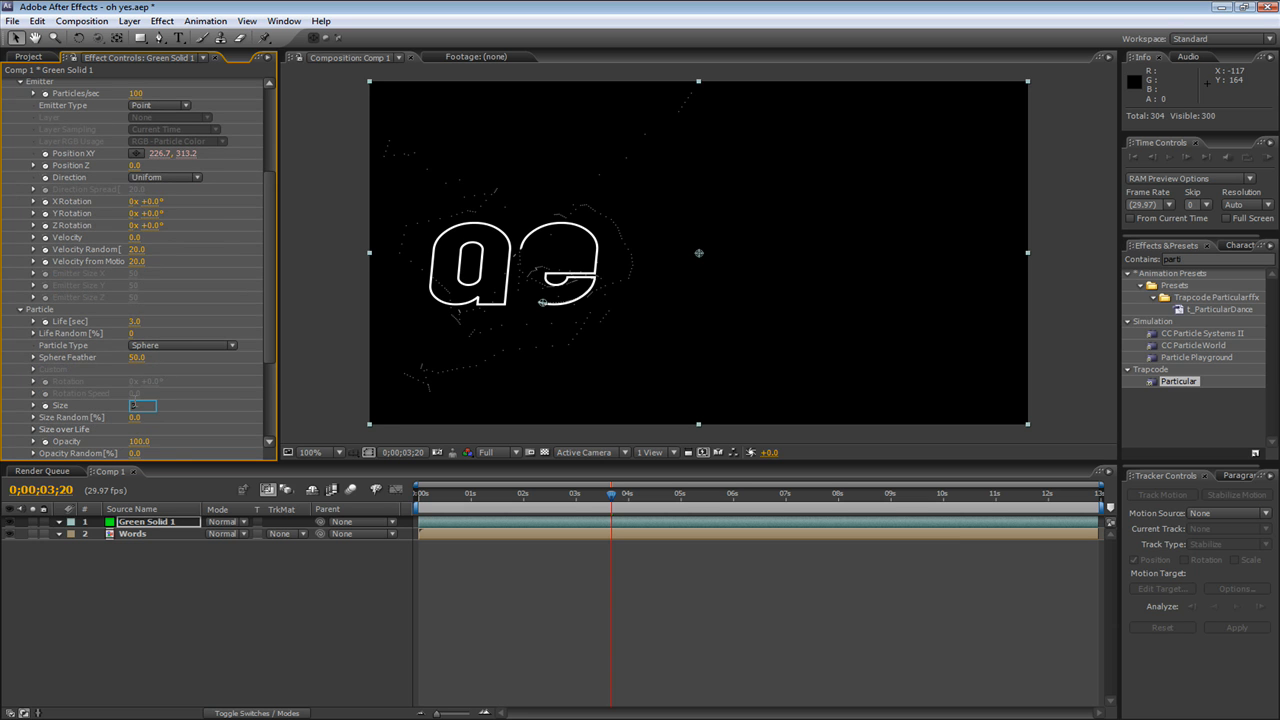
{"action": "type", "text": "3"}
{"action": "key", "text": "Return"}
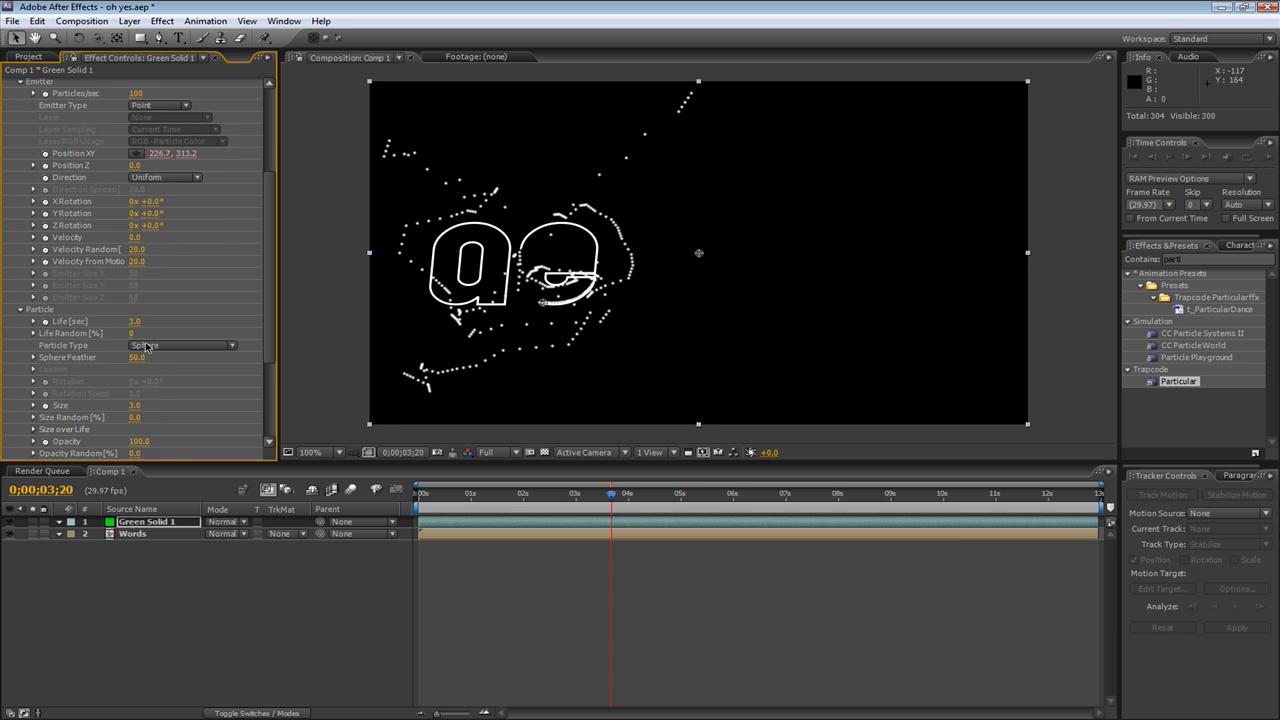
{"action": "left_click", "coordinate": [134, 406]}
{"action": "key", "text": "Return"}
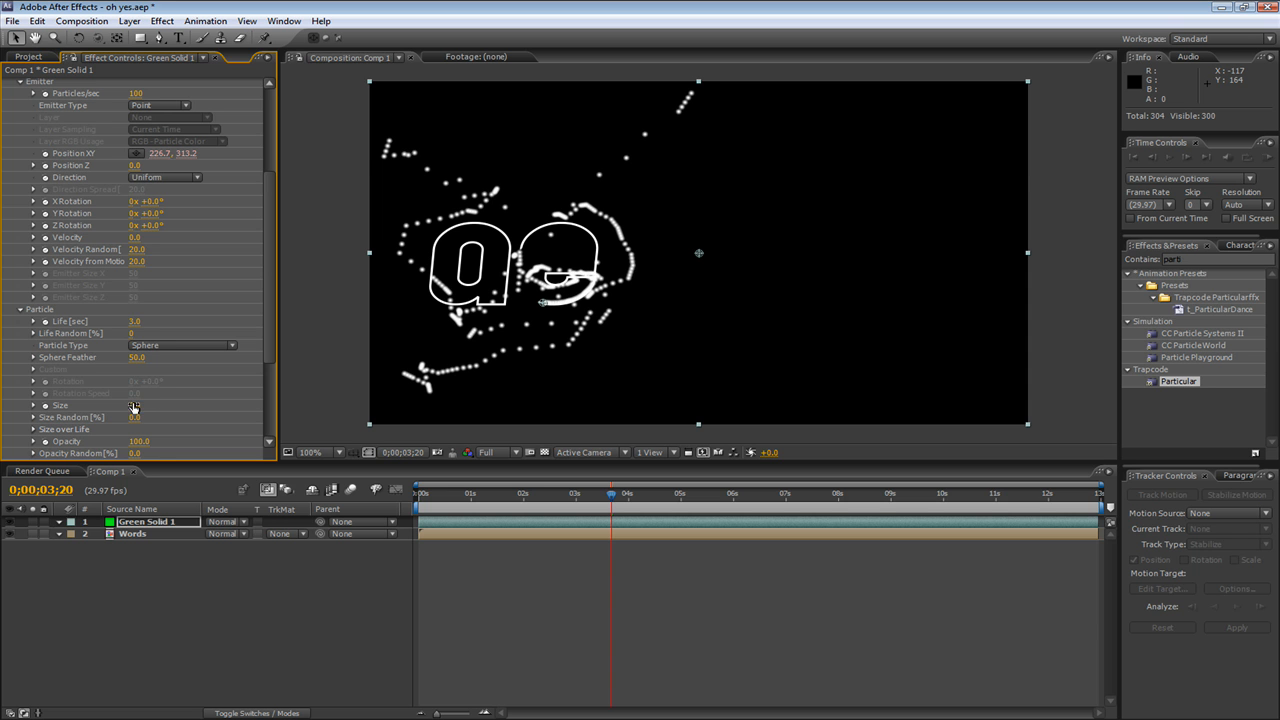
Step: Try the emitter's Velocity at 20 and at 100, scrubbing the reveal to compare the particle spread, ending at 0;00;03;17
{"action": "left_click_drag", "start_coordinate": [135, 240], "coordinate": [155, 249]}
{"action": "left_click", "coordinate": [138, 238]}
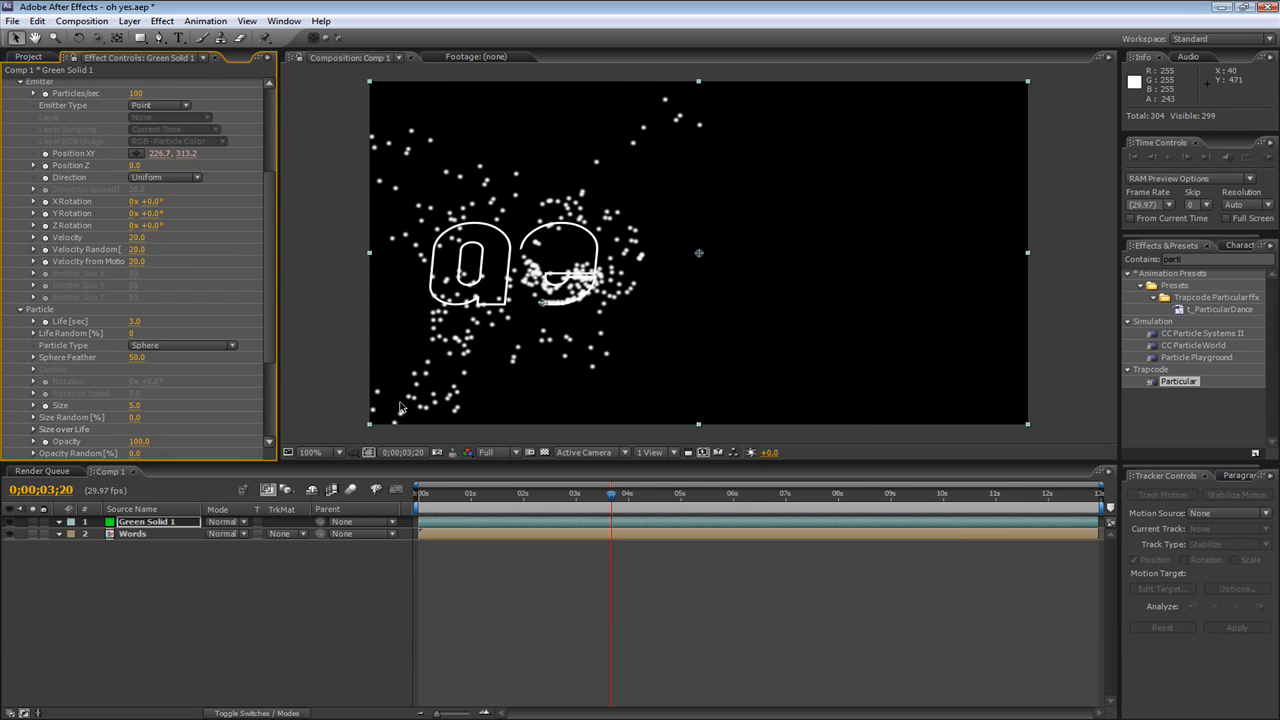
{"action": "left_click_drag", "start_coordinate": [460, 496], "coordinate": [569, 497]}
{"action": "left_click", "coordinate": [140, 238]}
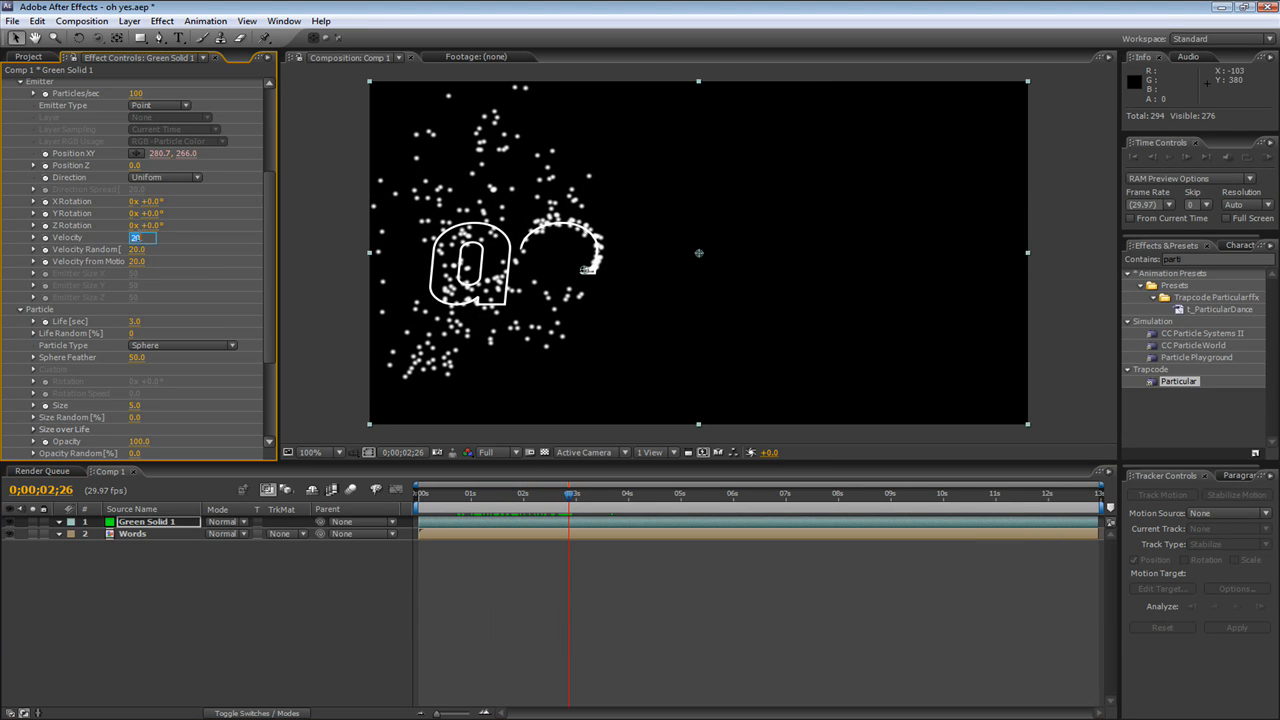
{"action": "type", "text": "100"}
{"action": "key", "text": "Return"}
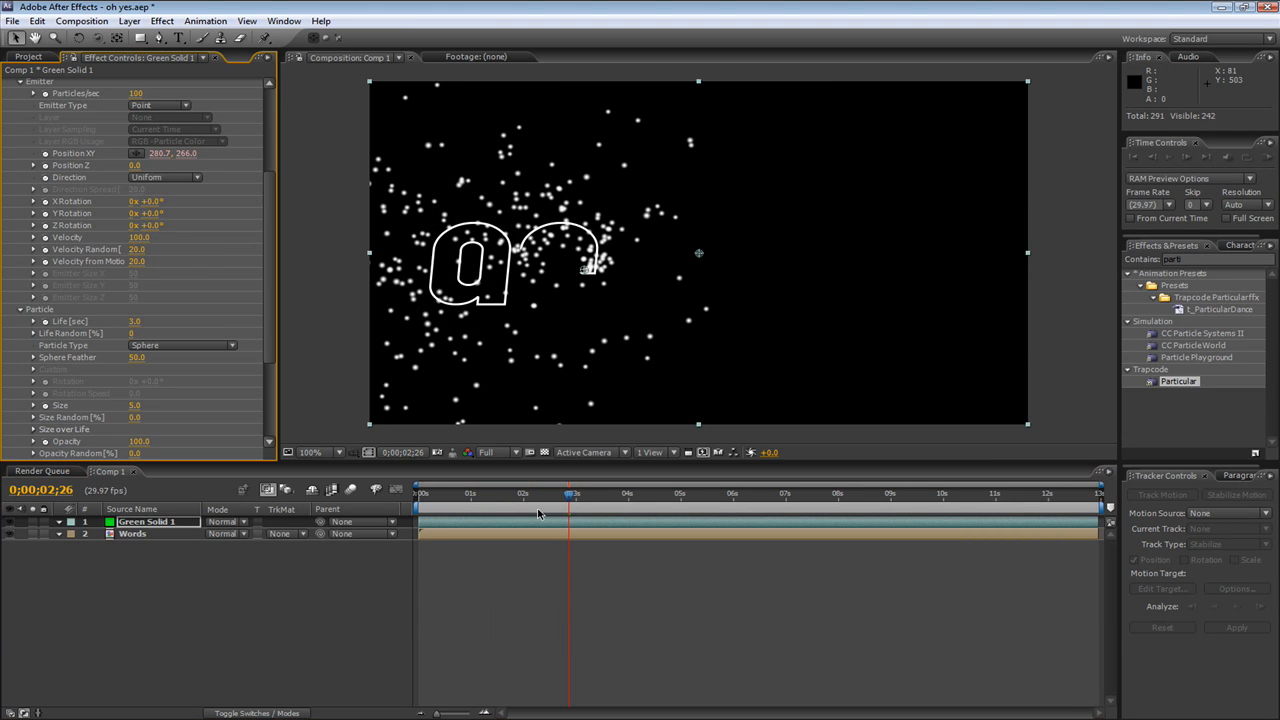
{"action": "left_click_drag", "start_coordinate": [537, 498], "coordinate": [606, 497]}
Step: Look over the Particle settings and set the emitter's Velocity to 0
{"action": "left_click_drag", "start_coordinate": [267, 237], "coordinate": [262, 256]}
{"action": "scroll", "coordinate": [123, 291], "scroll_direction": "down", "scroll_amount": 3}
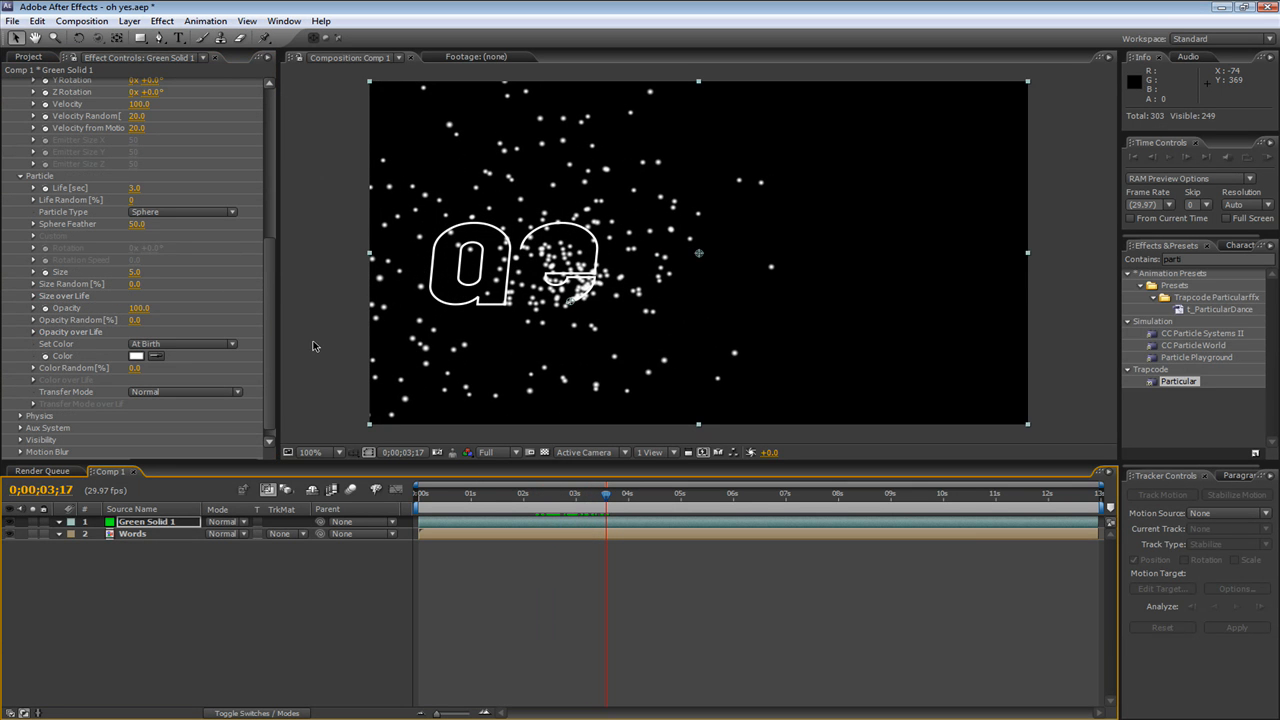
{"action": "scroll", "coordinate": [143, 345], "scroll_direction": "down", "scroll_amount": 1}
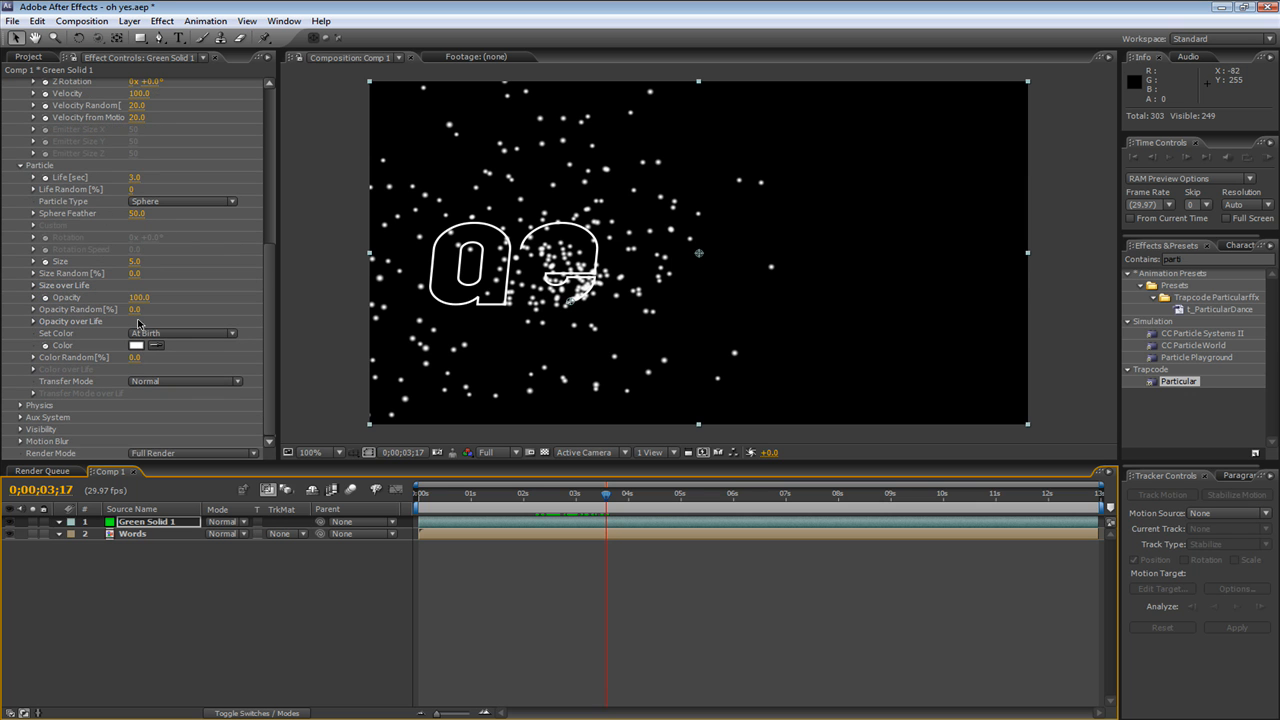
{"action": "scroll", "coordinate": [158, 330], "scroll_direction": "up", "scroll_amount": 3}
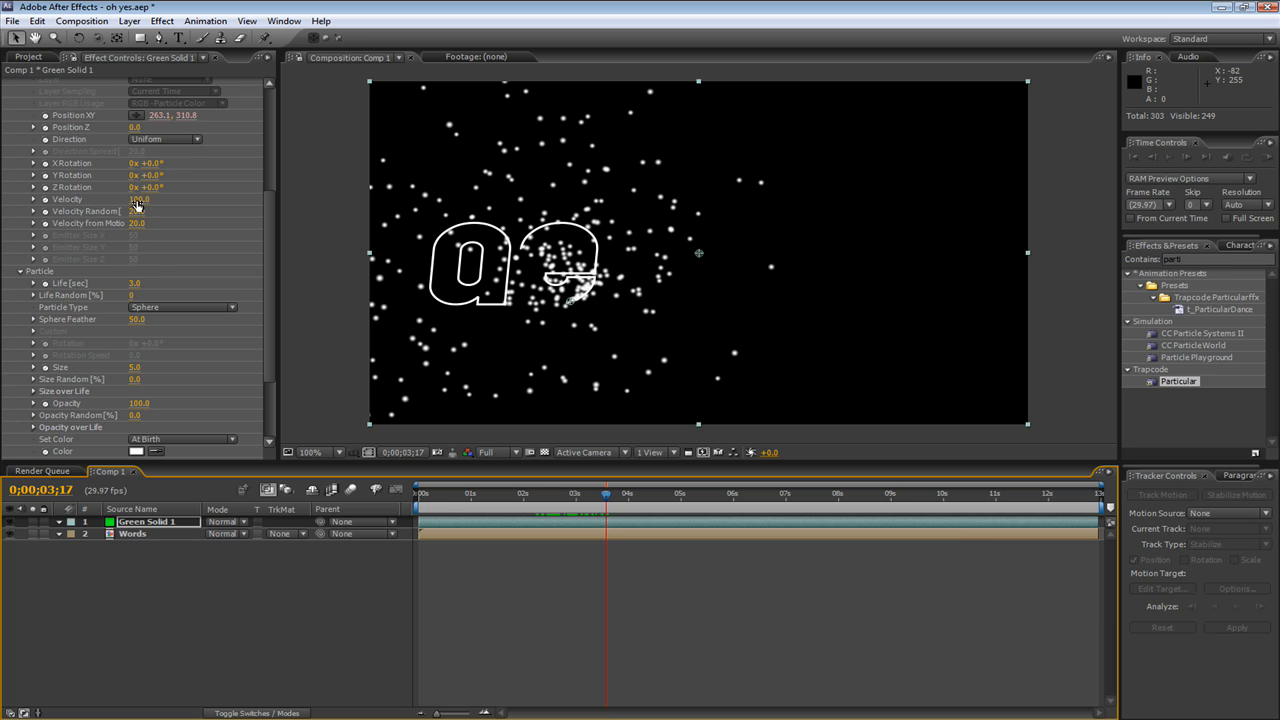
{"action": "left_click", "coordinate": [137, 201]}
{"action": "type", "text": "0"}
{"action": "key", "text": "Return"}
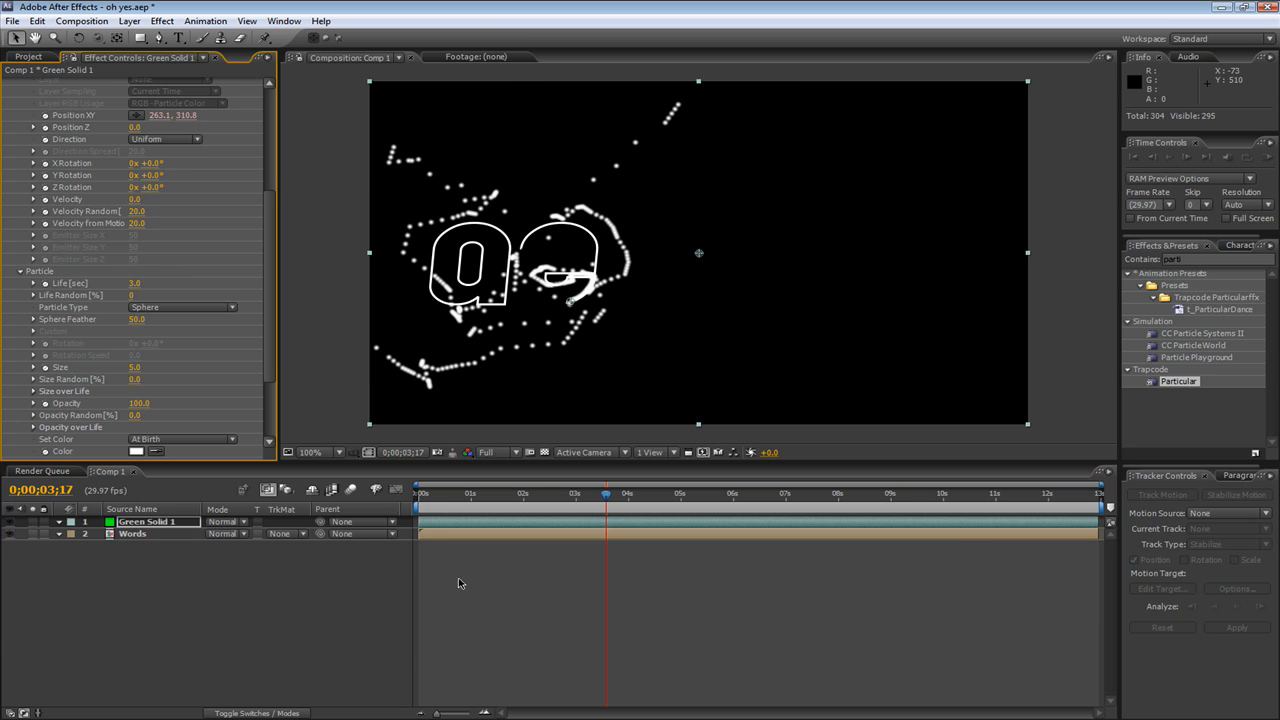
{"action": "scroll", "coordinate": [148, 194], "scroll_direction": "up", "scroll_amount": 3}
{"action": "scroll", "coordinate": [148, 194], "scroll_direction": "up", "scroll_amount": 1}
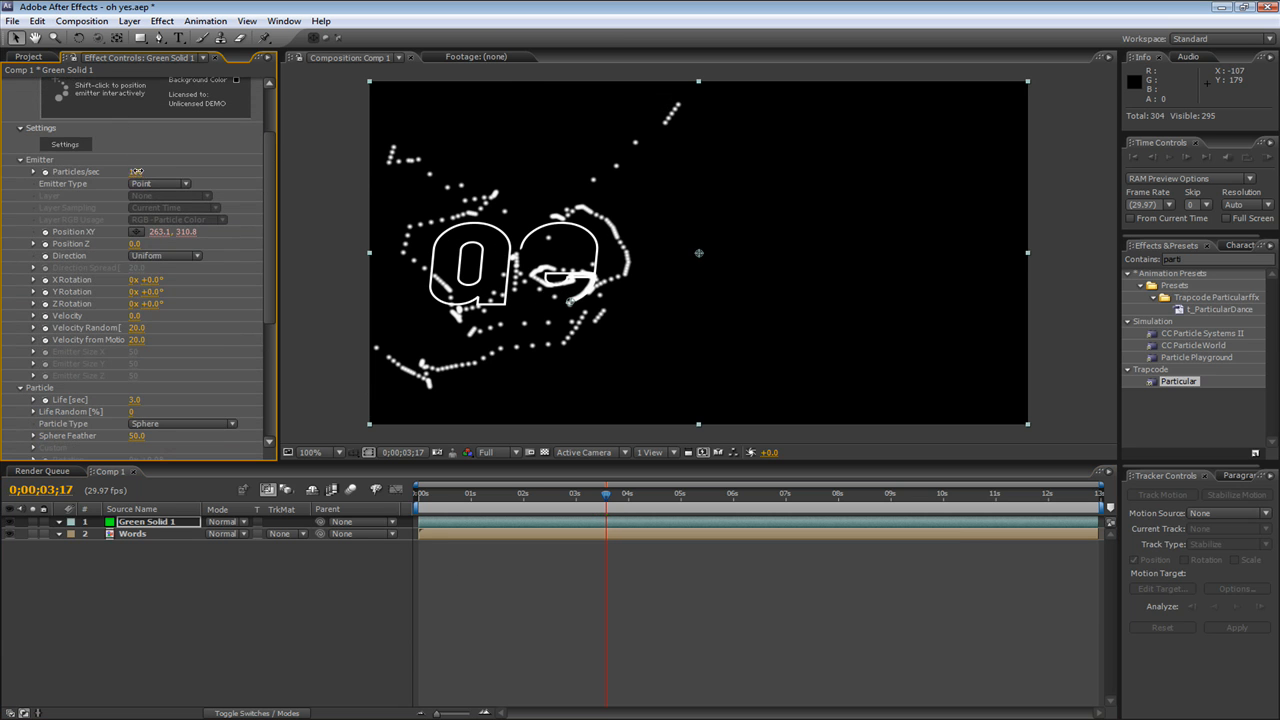
Step: Try a particle Size of 0.5 and settle on 1.0, scrubbing the reveal to check the particles
{"action": "scroll", "coordinate": [141, 332], "scroll_direction": "down", "scroll_amount": 4}
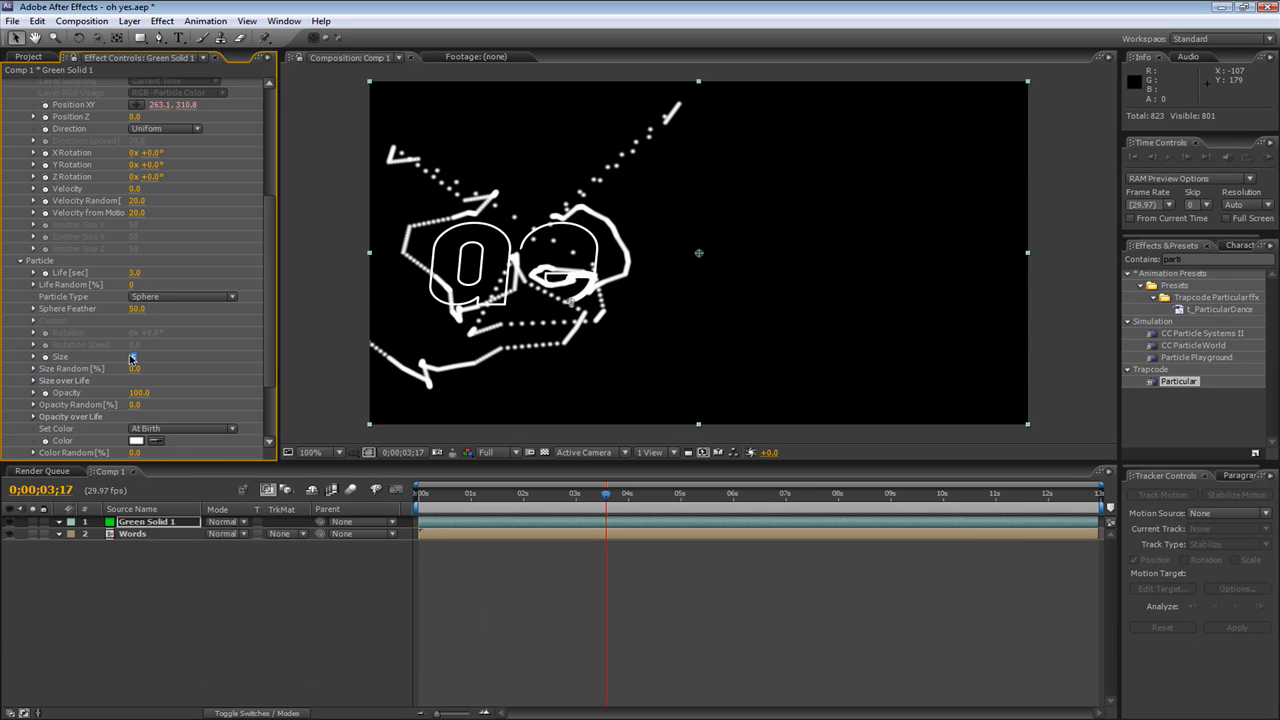
{"action": "type", "text": "0.5"}
{"action": "key", "text": "Return"}
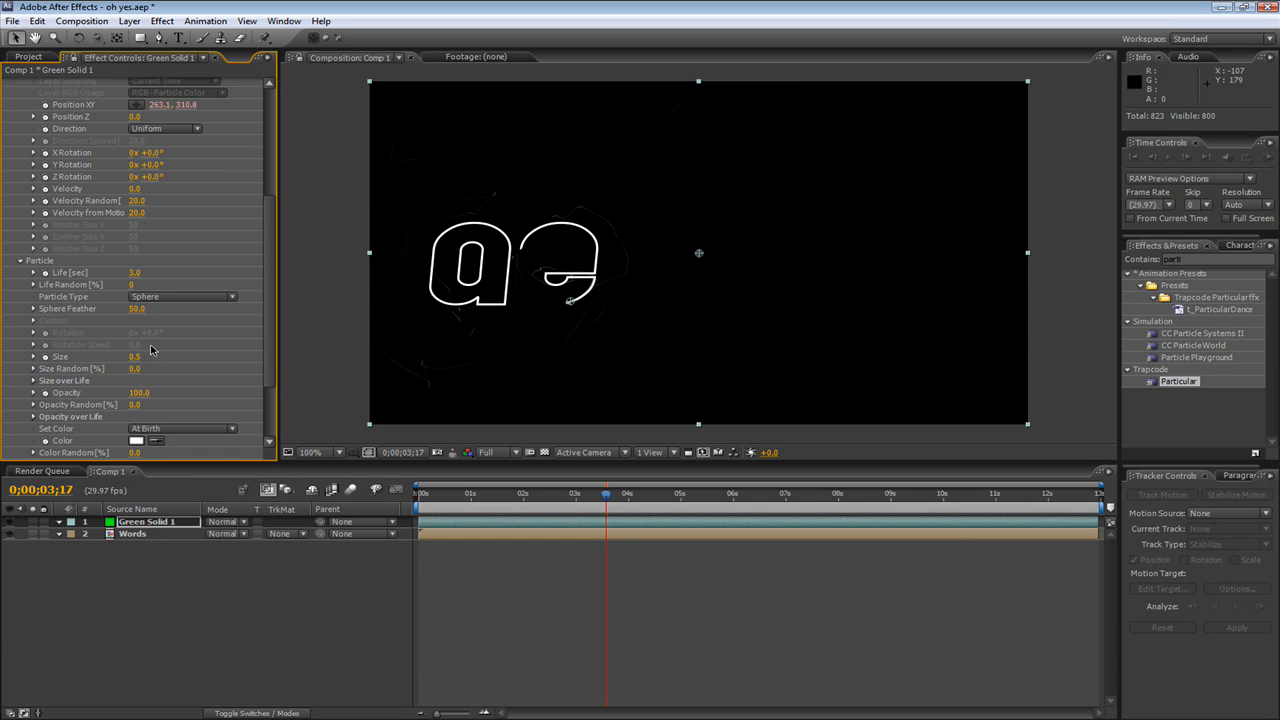
{"action": "left_click_drag", "start_coordinate": [578, 504], "coordinate": [679, 484]}
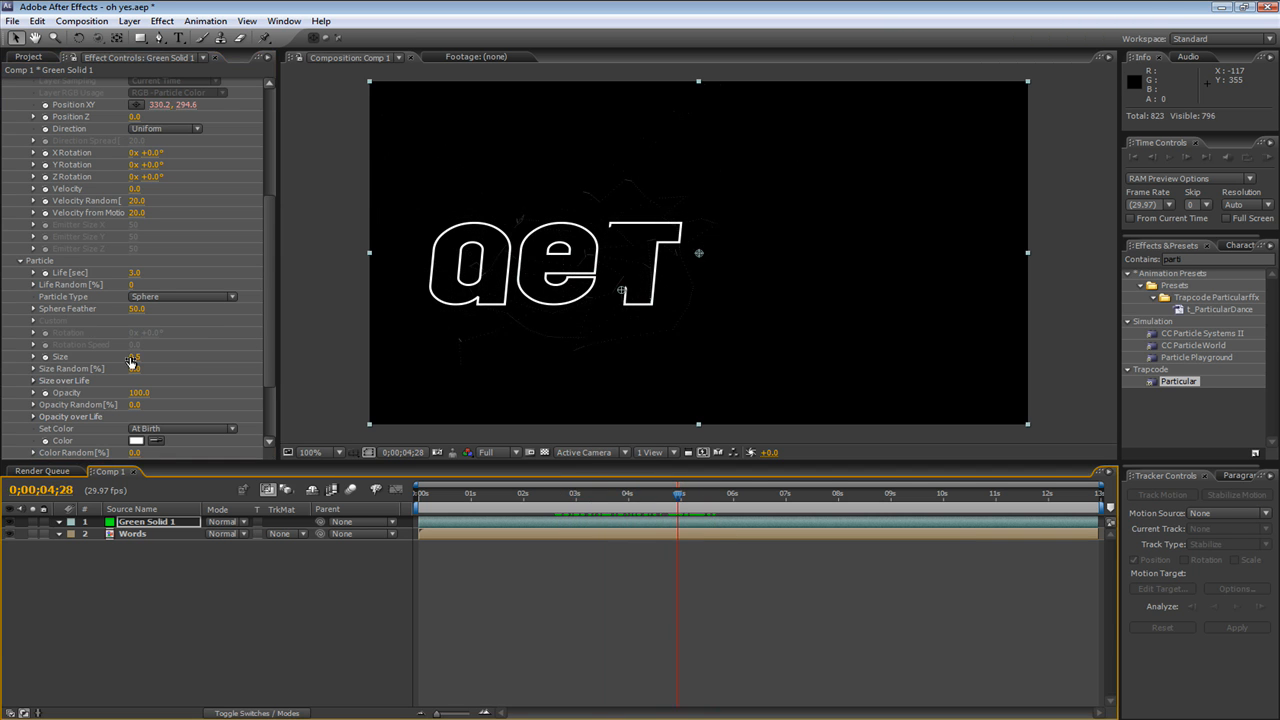
{"action": "type", "text": "1"}
{"action": "key", "text": "Return"}
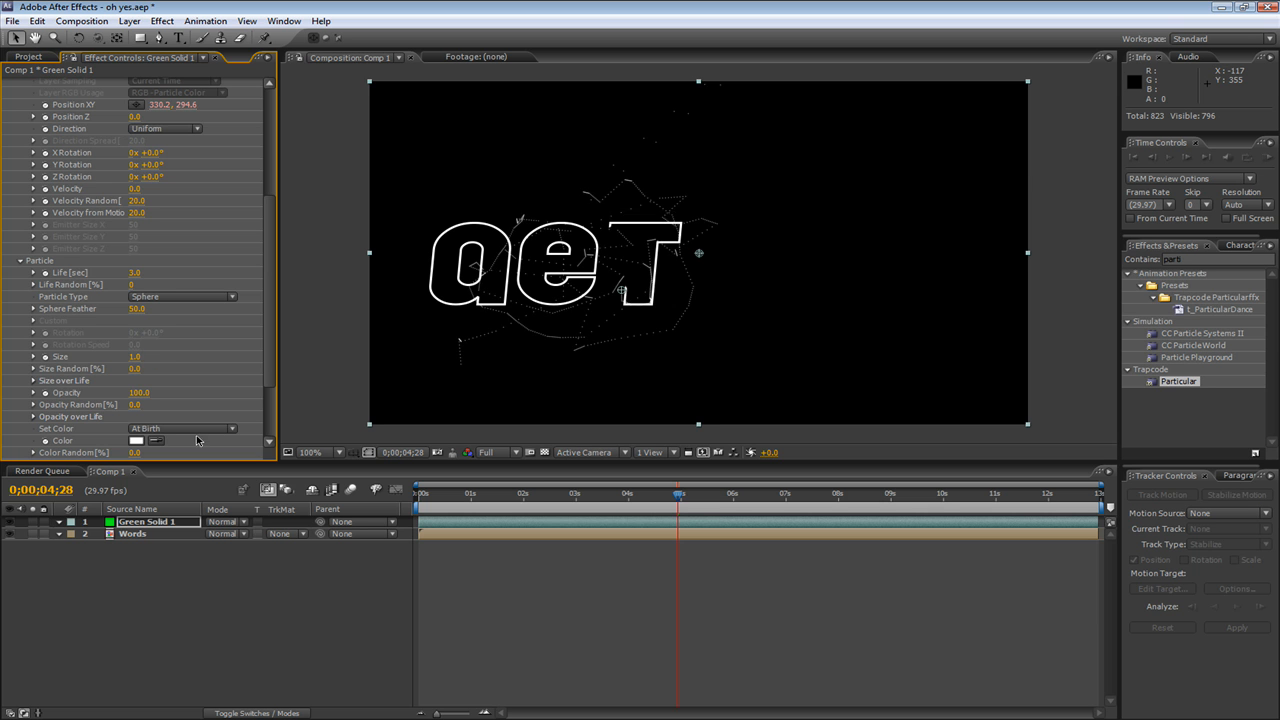
{"action": "left_click_drag", "start_coordinate": [545, 495], "coordinate": [575, 493]}
Step: Set the Affect Position of the Air physics Turbulence Field to 398 and scrub the reveal from the start
{"action": "scroll", "coordinate": [131, 365], "scroll_direction": "down", "scroll_amount": 4}
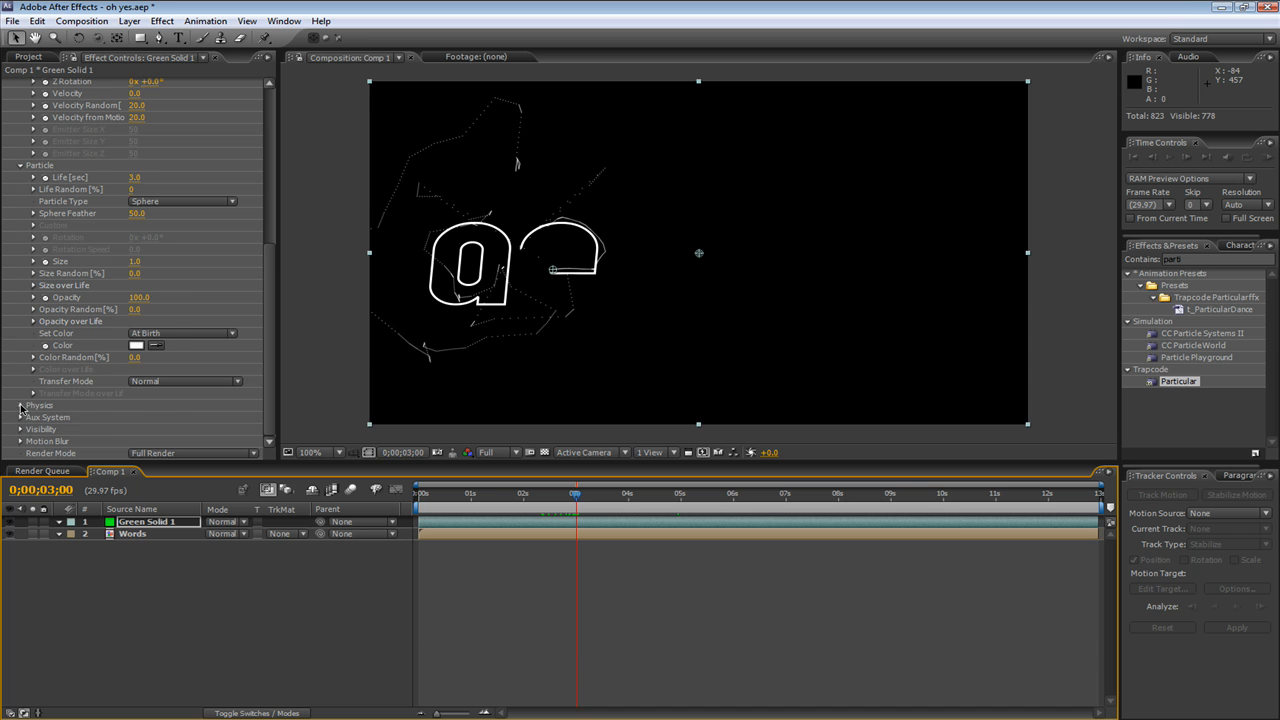
{"action": "left_click", "coordinate": [20, 407]}
{"action": "scroll", "coordinate": [47, 406], "scroll_direction": "down", "scroll_amount": 2}
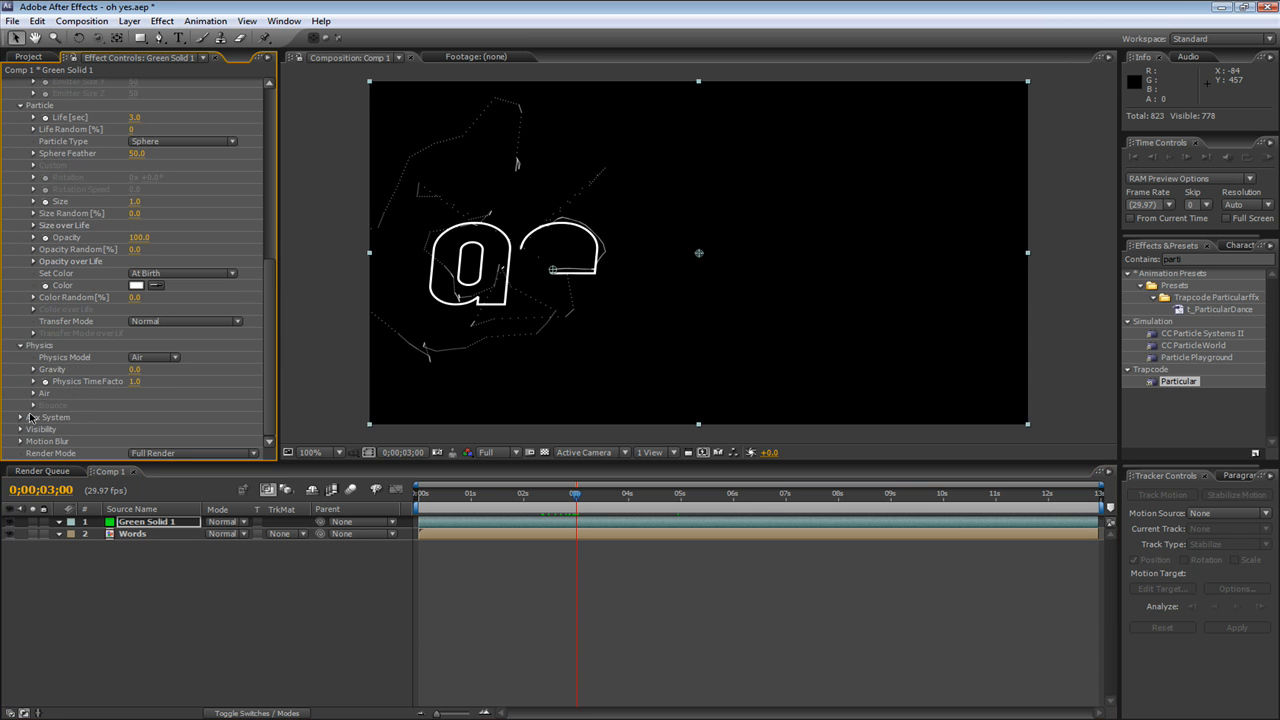
{"action": "left_click", "coordinate": [33, 393]}
{"action": "scroll", "coordinate": [79, 326], "scroll_direction": "down", "scroll_amount": 2}
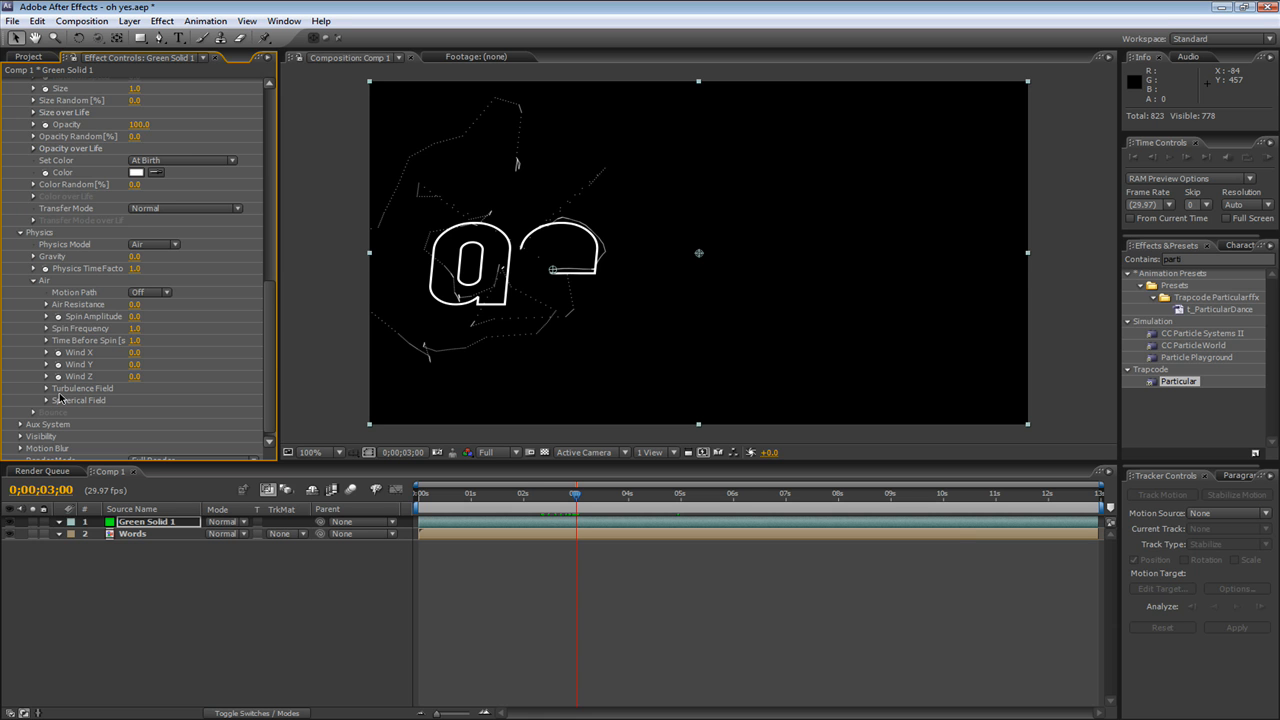
{"action": "left_click", "coordinate": [46, 391]}
{"action": "scroll", "coordinate": [100, 375], "scroll_direction": "down", "scroll_amount": 2}
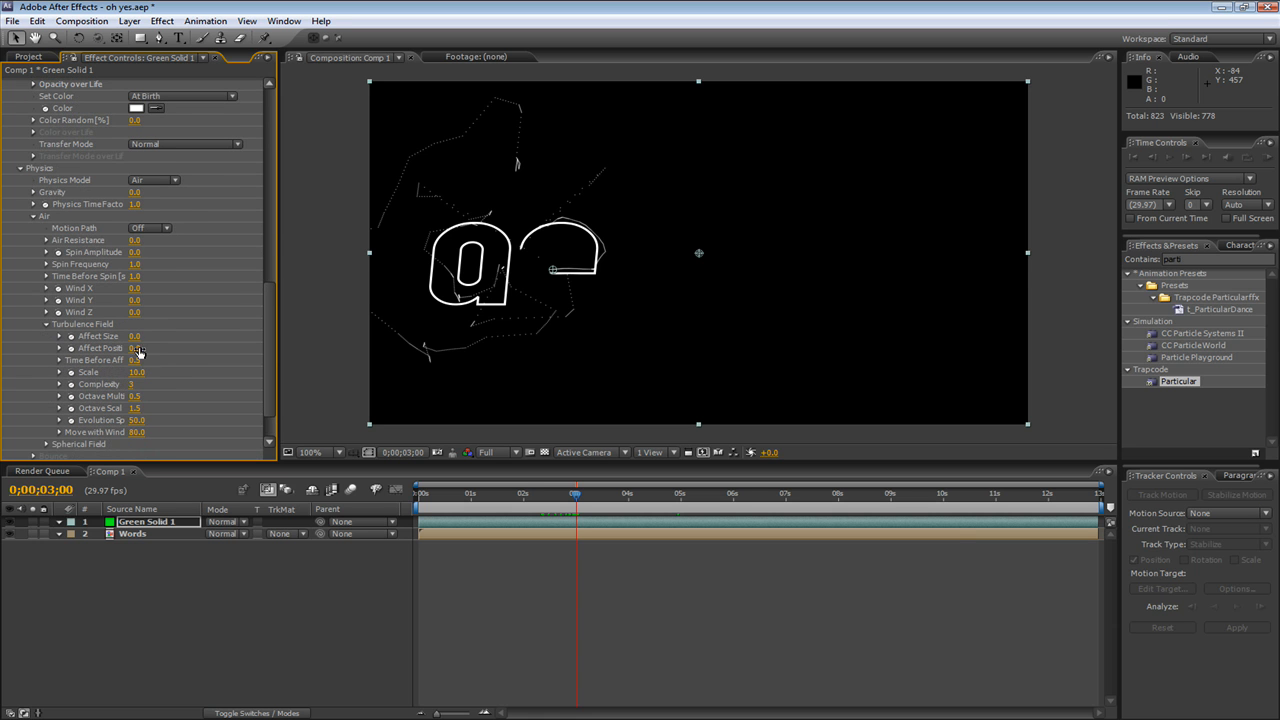
{"action": "left_click_drag", "start_coordinate": [131, 348], "coordinate": [407, 356]}
{"action": "left_click", "coordinate": [461, 494]}
{"action": "mouse_move", "coordinate": [461, 494]}
{"action": "left_mouse_down"}
{"action": "mouse_move", "coordinate": [423, 494]}
{"action": "mouse_move", "coordinate": [797, 494]}
{"action": "mouse_move", "coordinate": [455, 494]}
{"action": "mouse_move", "coordinate": [496, 494]}
{"action": "mouse_move", "coordinate": [469, 494]}
{"action": "left_mouse_up"}
Step: Try a much higher emitter Velocity, return it to 0, and settle on 5
{"action": "scroll", "coordinate": [119, 247], "scroll_direction": "up", "scroll_amount": 3}
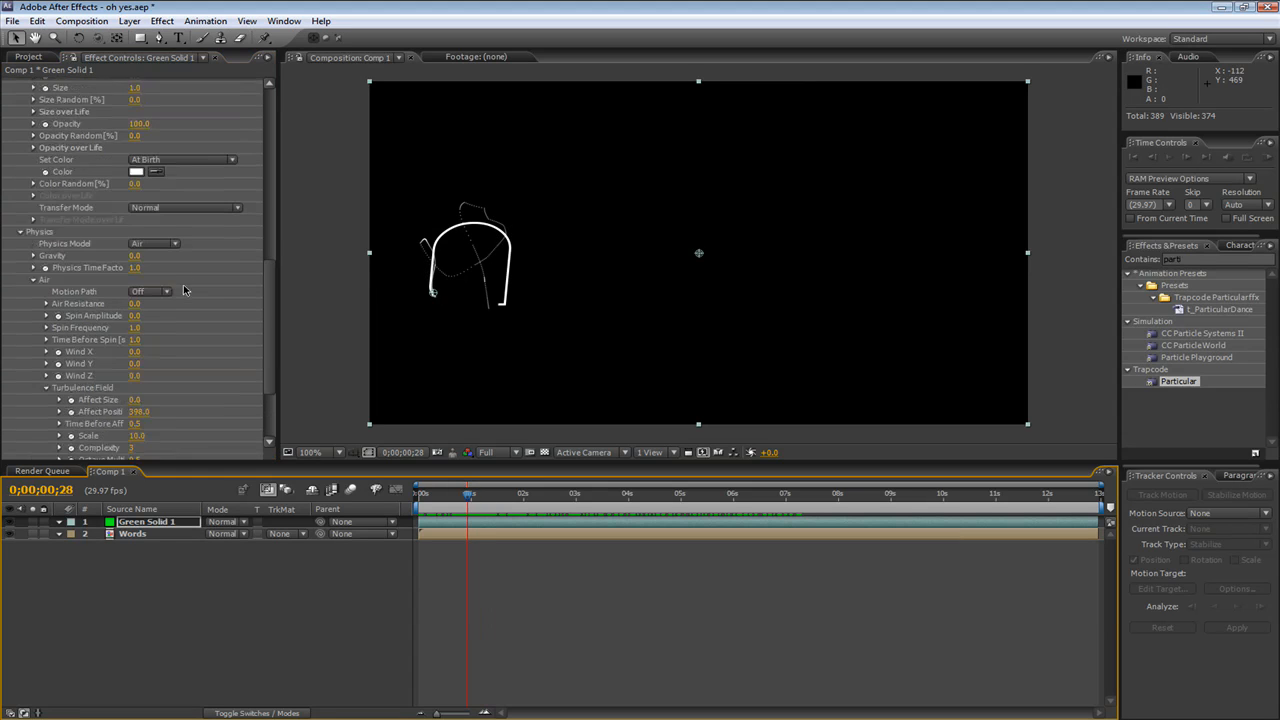
{"action": "scroll", "coordinate": [119, 247], "scroll_direction": "up", "scroll_amount": 2}
{"action": "scroll", "coordinate": [113, 159], "scroll_direction": "up", "scroll_amount": 5}
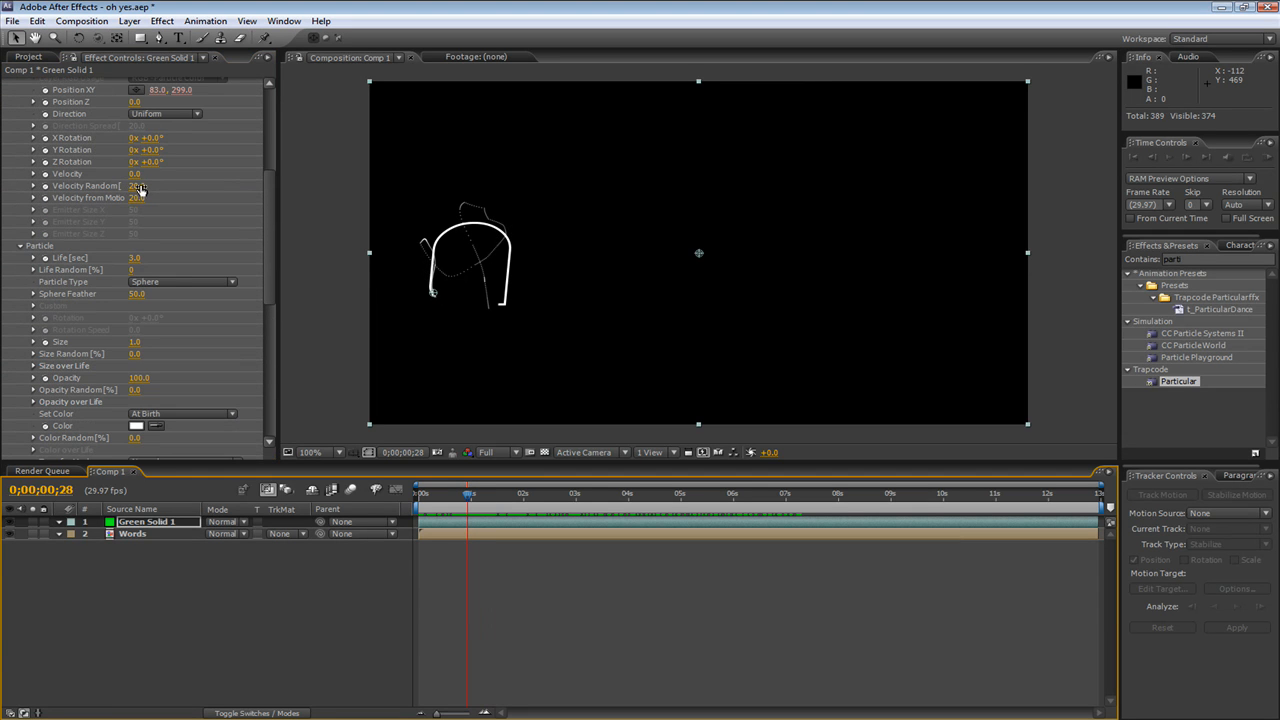
{"action": "left_click_drag", "start_coordinate": [133, 178], "coordinate": [145, 172]}
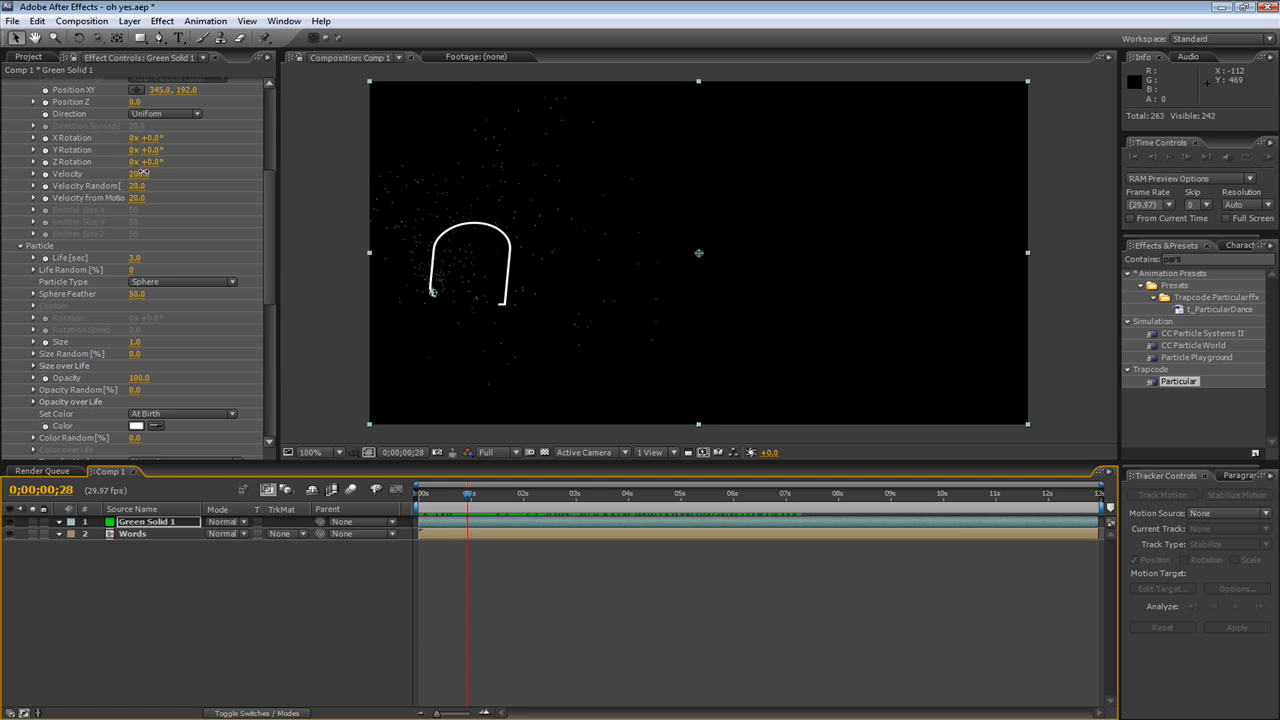
{"action": "left_click_drag", "start_coordinate": [138, 173], "coordinate": [129, 178]}
{"action": "key", "text": "Return"}
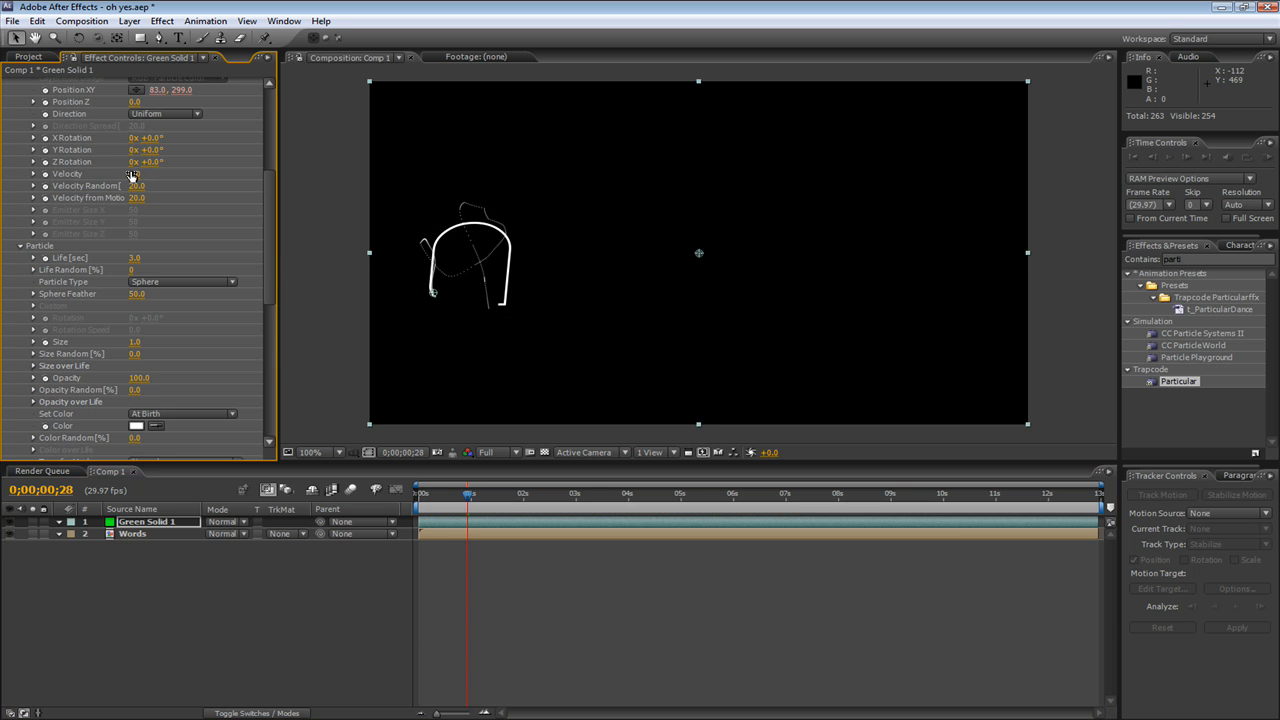
{"action": "scroll", "coordinate": [130, 175], "scroll_direction": "up", "scroll_amount": 5}
{"action": "scroll", "coordinate": [133, 200], "scroll_direction": "down", "scroll_amount": 6}
{"action": "scroll", "coordinate": [143, 230], "scroll_direction": "up", "scroll_amount": 2}
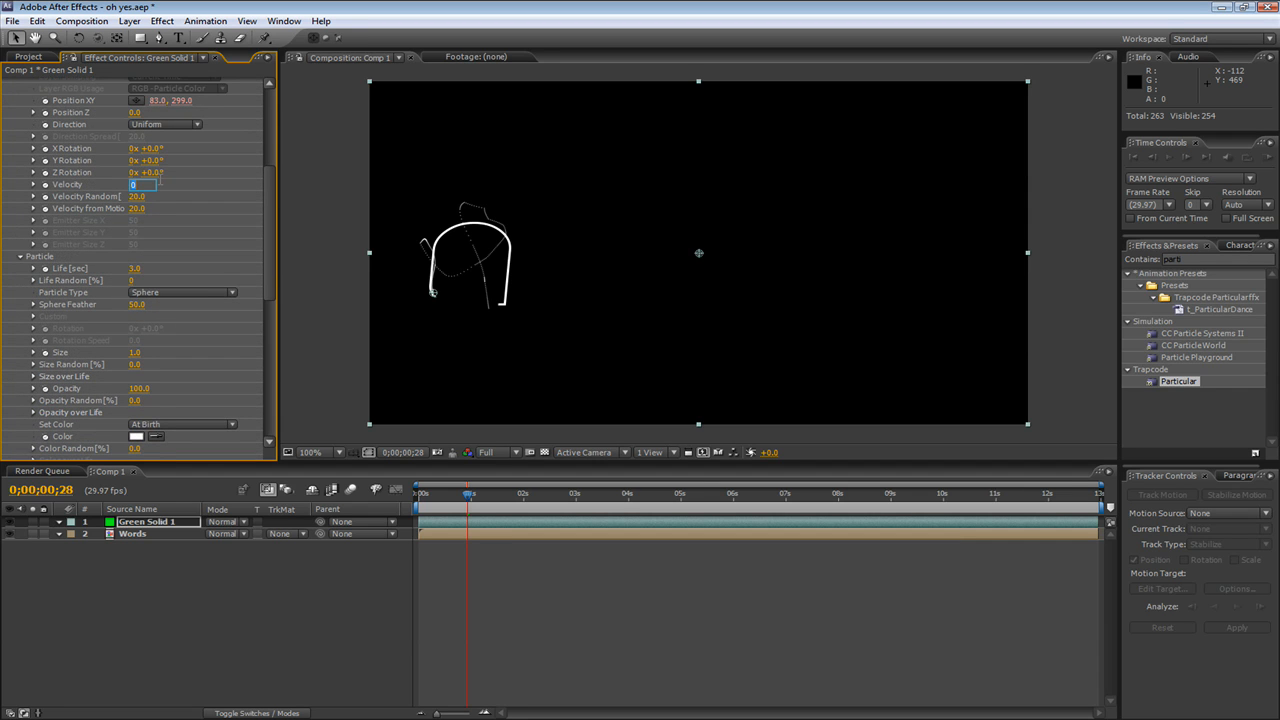
{"action": "key", "text": "Return"}
Step: Raise the emitter's Particles/sec to 15674 and preview the reveal
{"action": "scroll", "coordinate": [170, 200], "scroll_direction": "up", "scroll_amount": 12}
{"action": "left_click_drag", "start_coordinate": [136, 168], "coordinate": [358, 159]}
{"action": "left_click_drag", "start_coordinate": [135, 167], "coordinate": [1252, 144]}
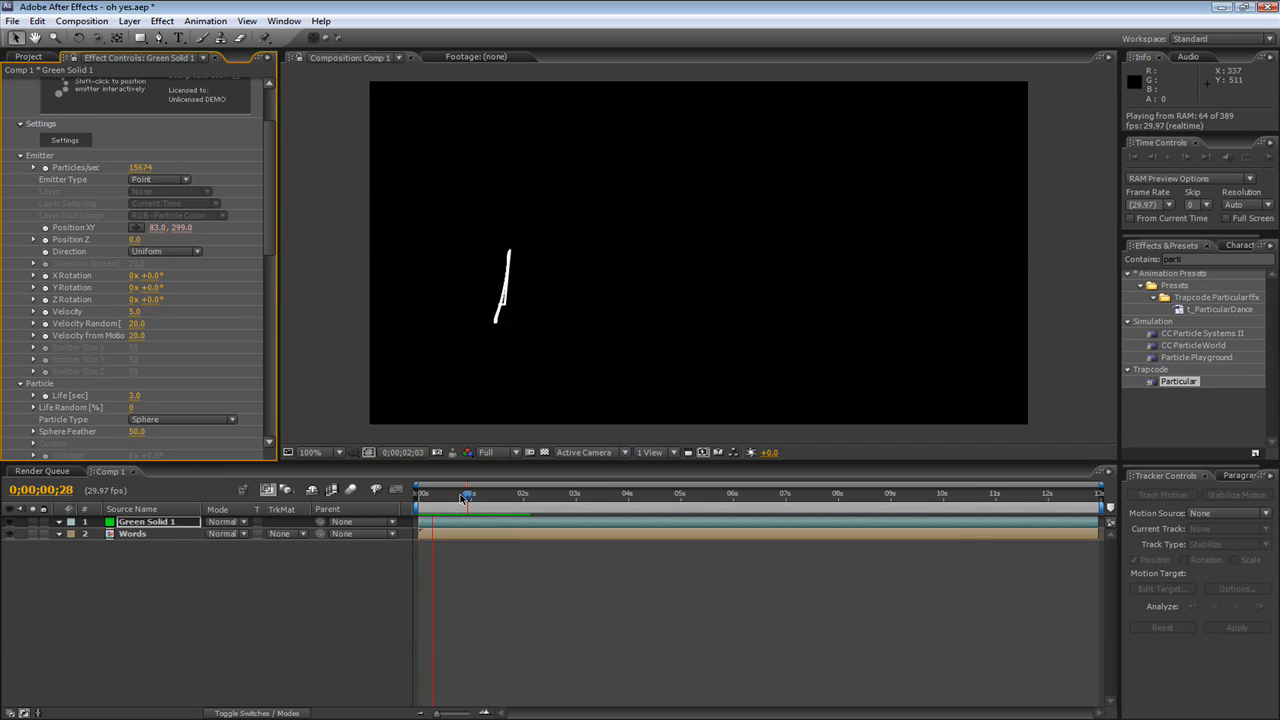
{"action": "left_click", "coordinate": [465, 497]}
Step: Set the emitter's Velocity to 15
{"action": "scroll", "coordinate": [135, 289], "scroll_direction": "down", "scroll_amount": 3}
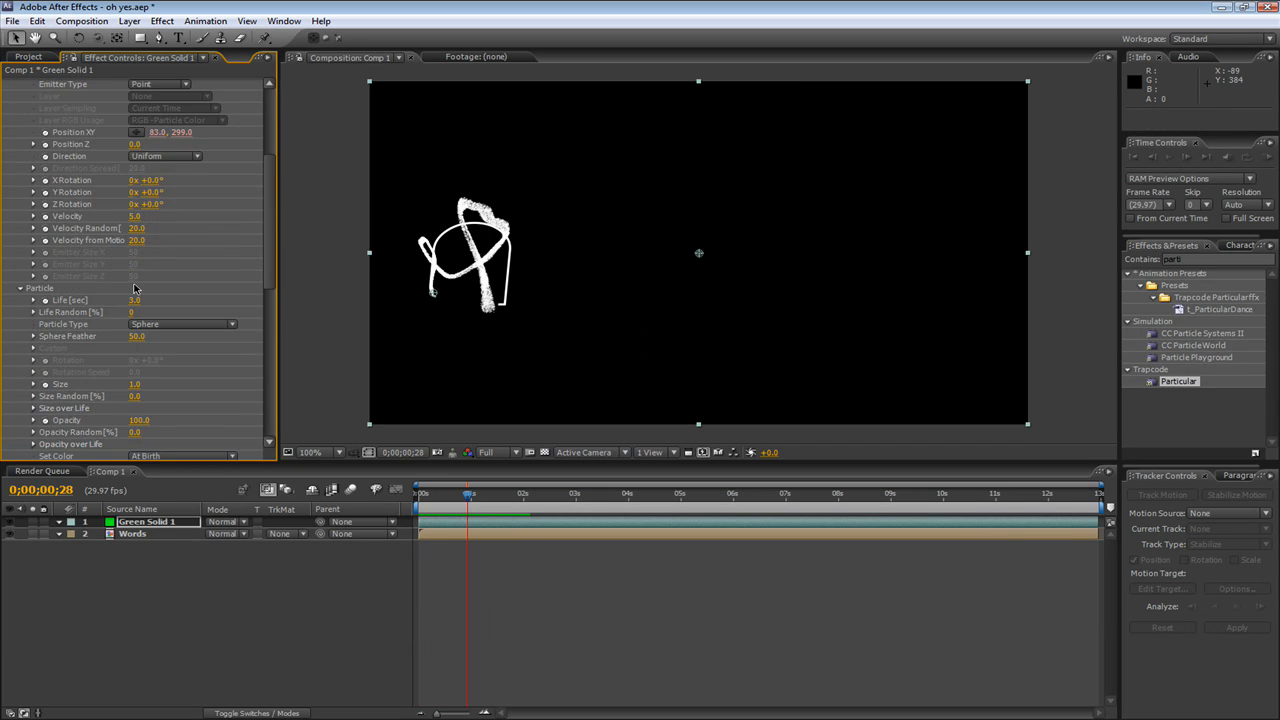
{"action": "left_click", "coordinate": [135, 218]}
{"action": "key", "text": "Return"}
Step: Set the particle Opacity to 50 and give Opacity over Life a straight ramp falling from birth to death
{"action": "scroll", "coordinate": [143, 272], "scroll_direction": "down", "scroll_amount": 2}
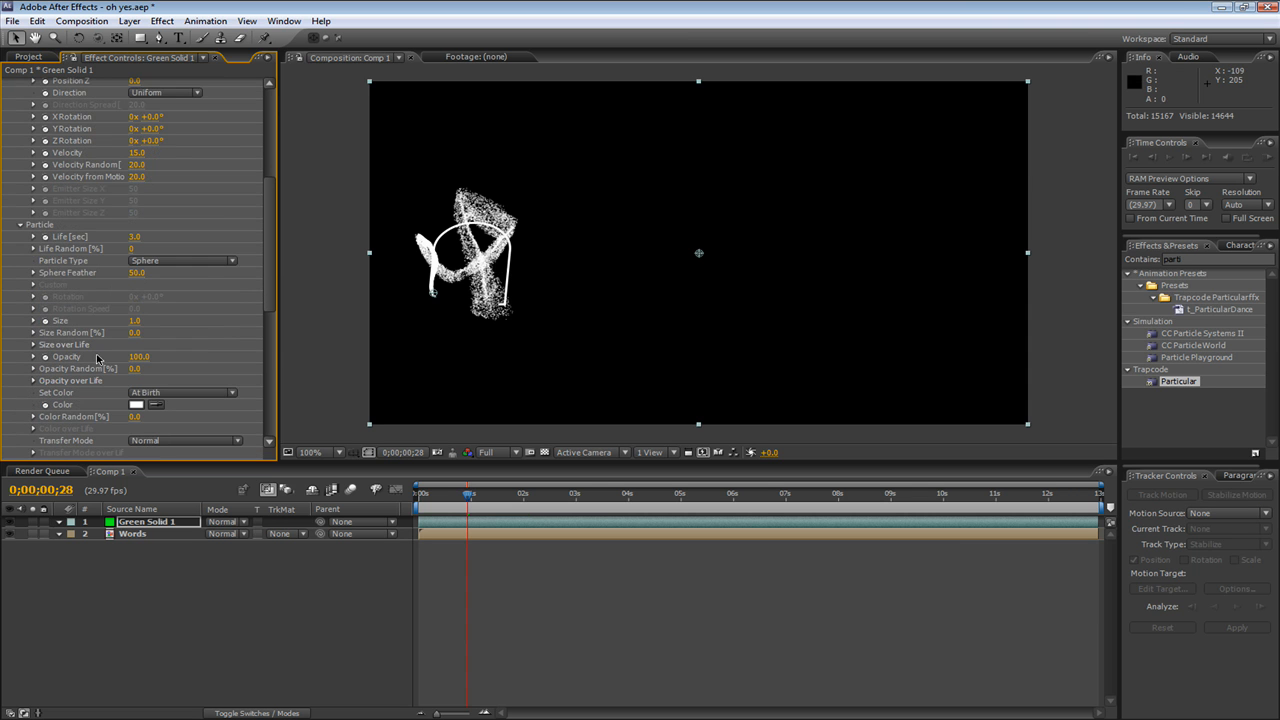
{"action": "left_click", "coordinate": [138, 357]}
{"action": "type", "text": "50"}
{"action": "key", "text": "Return"}
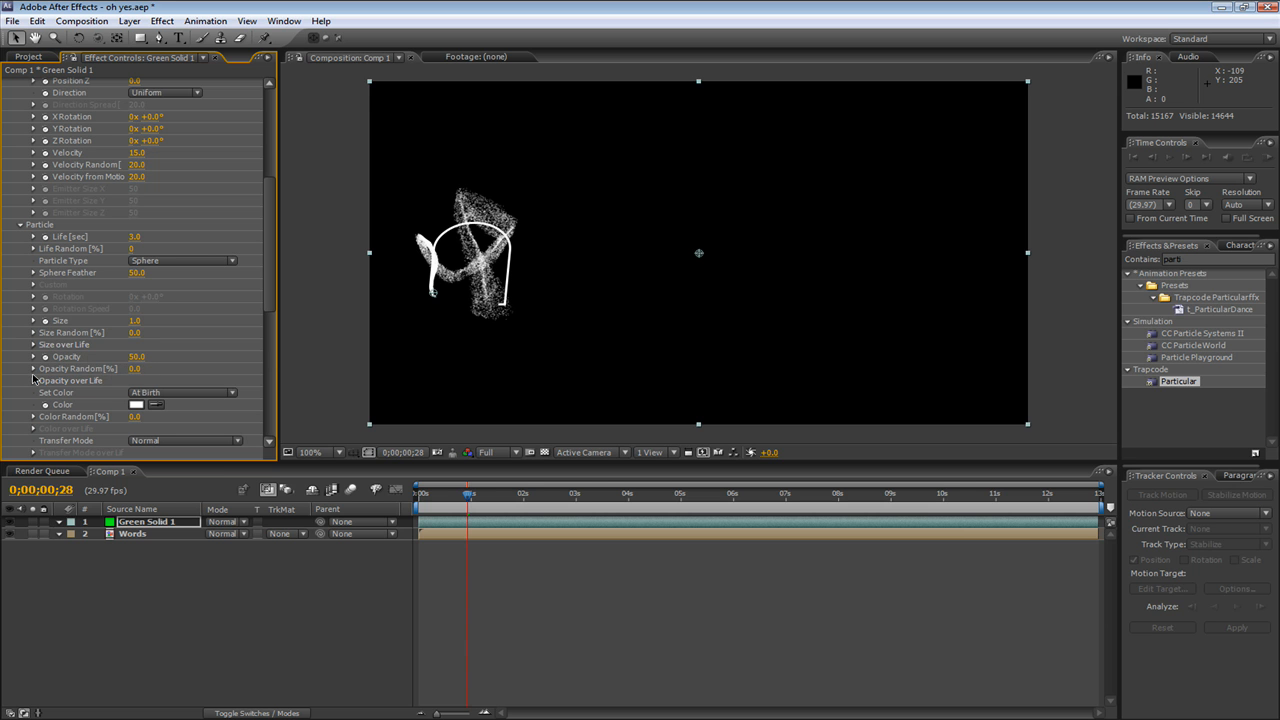
{"action": "left_click", "coordinate": [33, 382]}
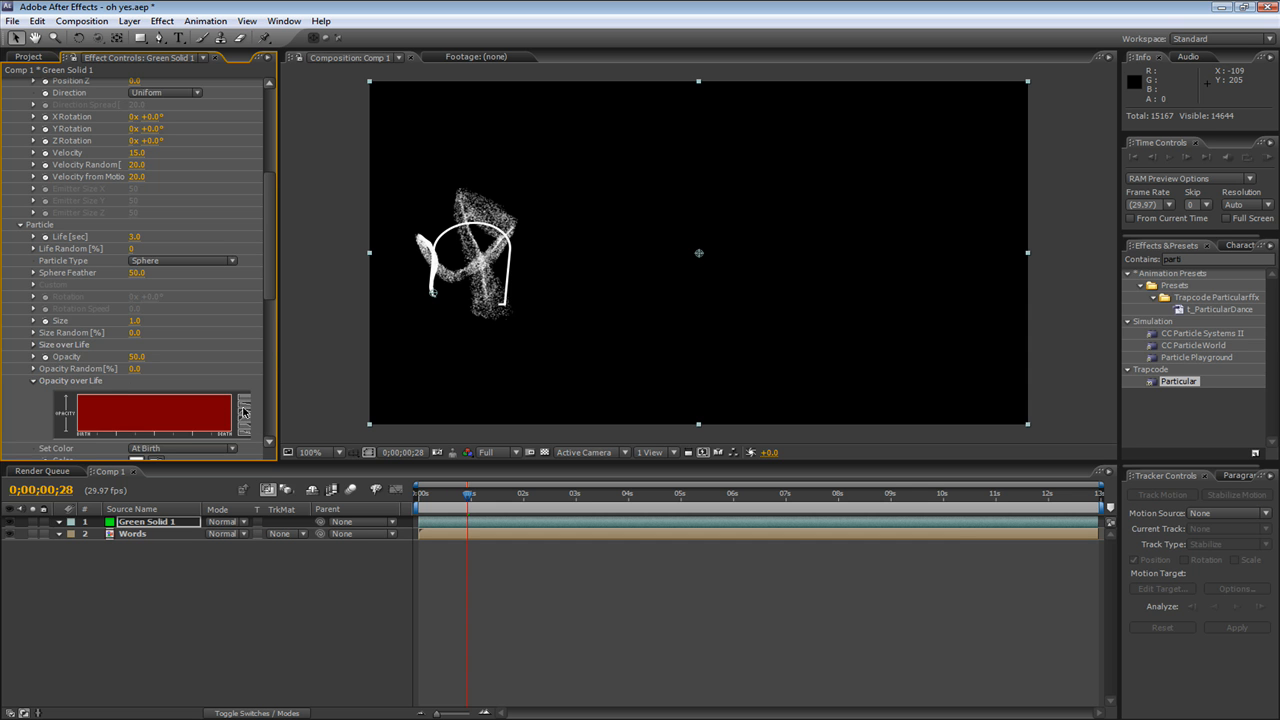
{"action": "left_click", "coordinate": [245, 409]}
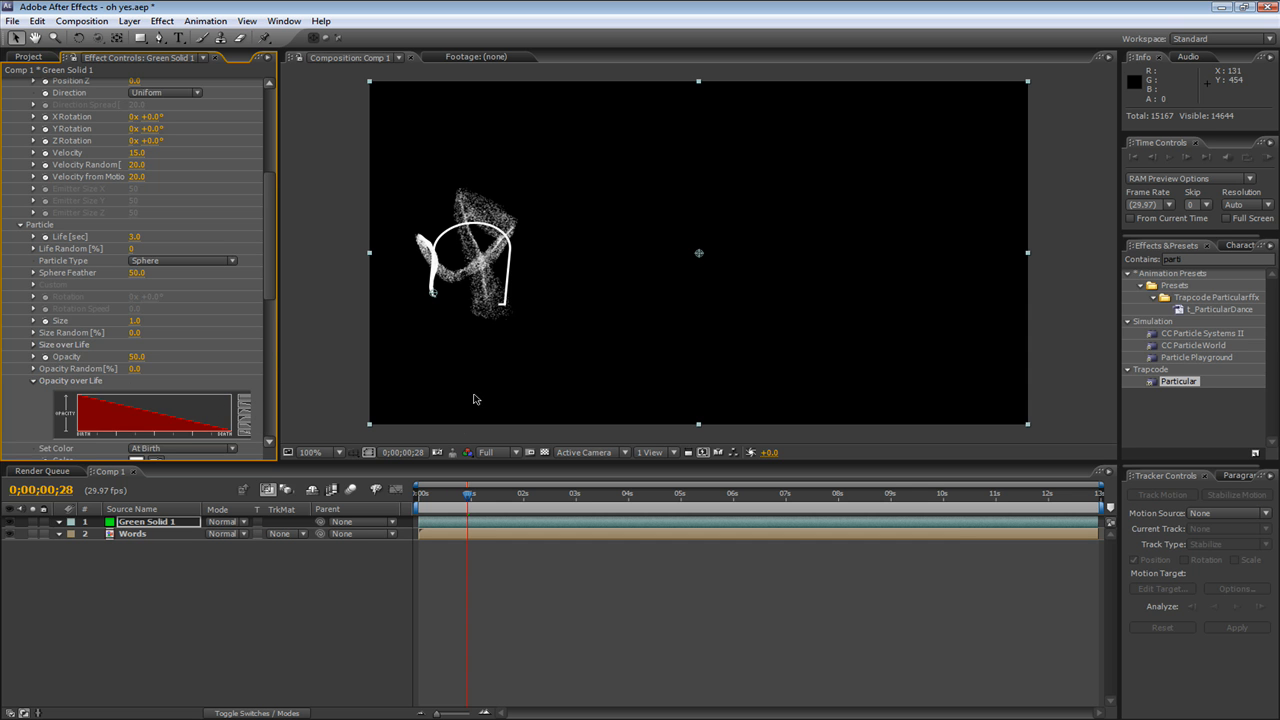
{"action": "mouse_move", "coordinate": [467, 493]}
{"action": "left_mouse_down"}
{"action": "mouse_move", "coordinate": [554, 495]}
{"action": "mouse_move", "coordinate": [479, 497]}
{"action": "left_mouse_up"}
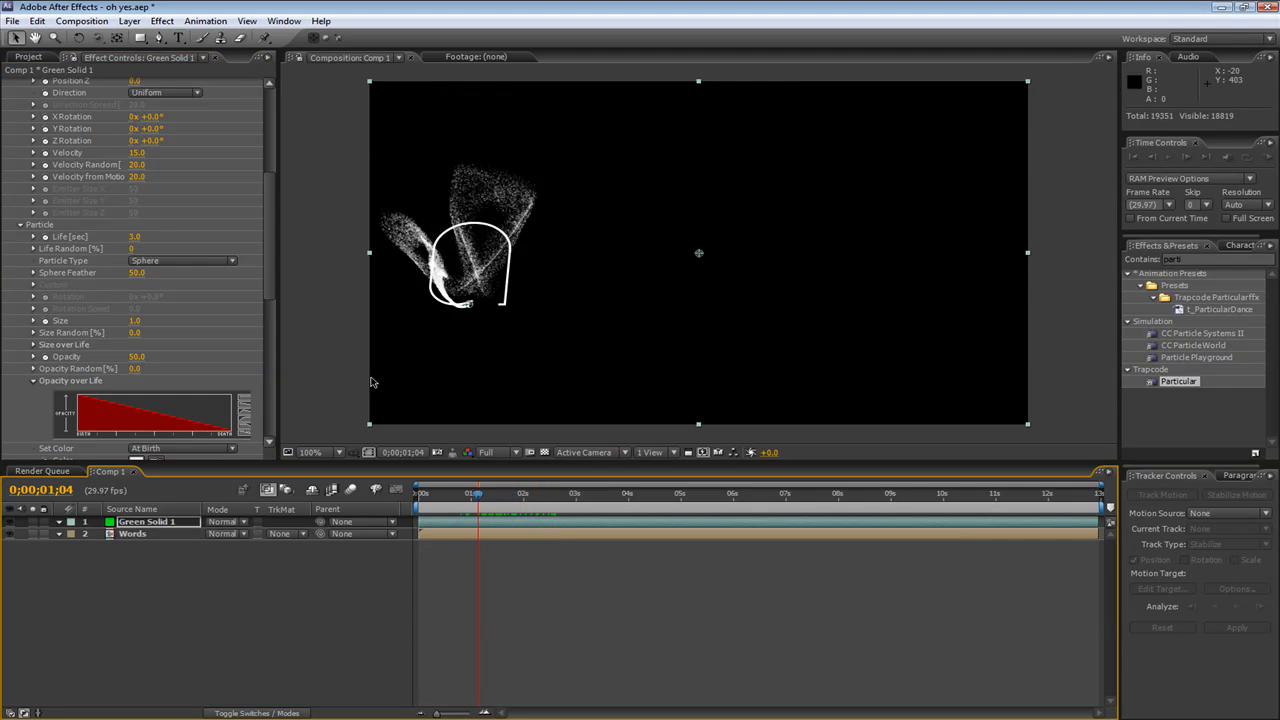
Step: Try a particle Life of 1 second, check the reveal, and settle on 2 seconds
{"action": "left_click", "coordinate": [133, 238]}
{"action": "type", "text": "2"}
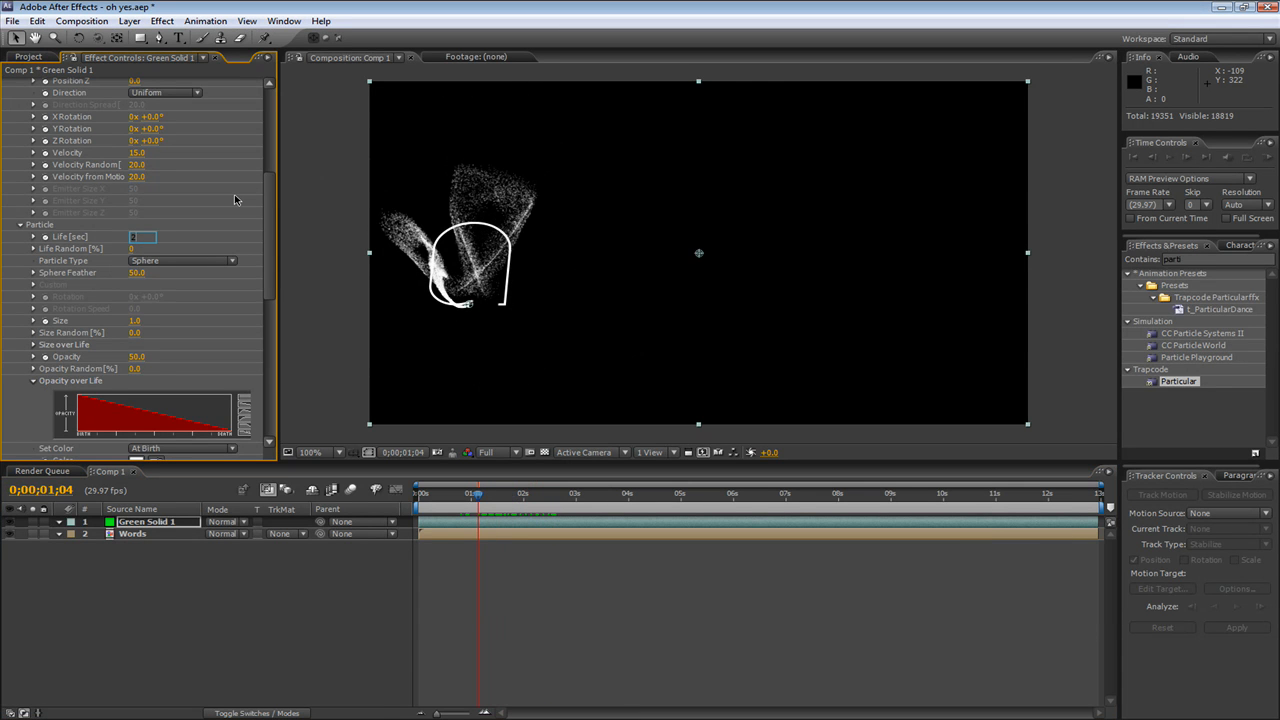
{"action": "key", "text": "Return"}
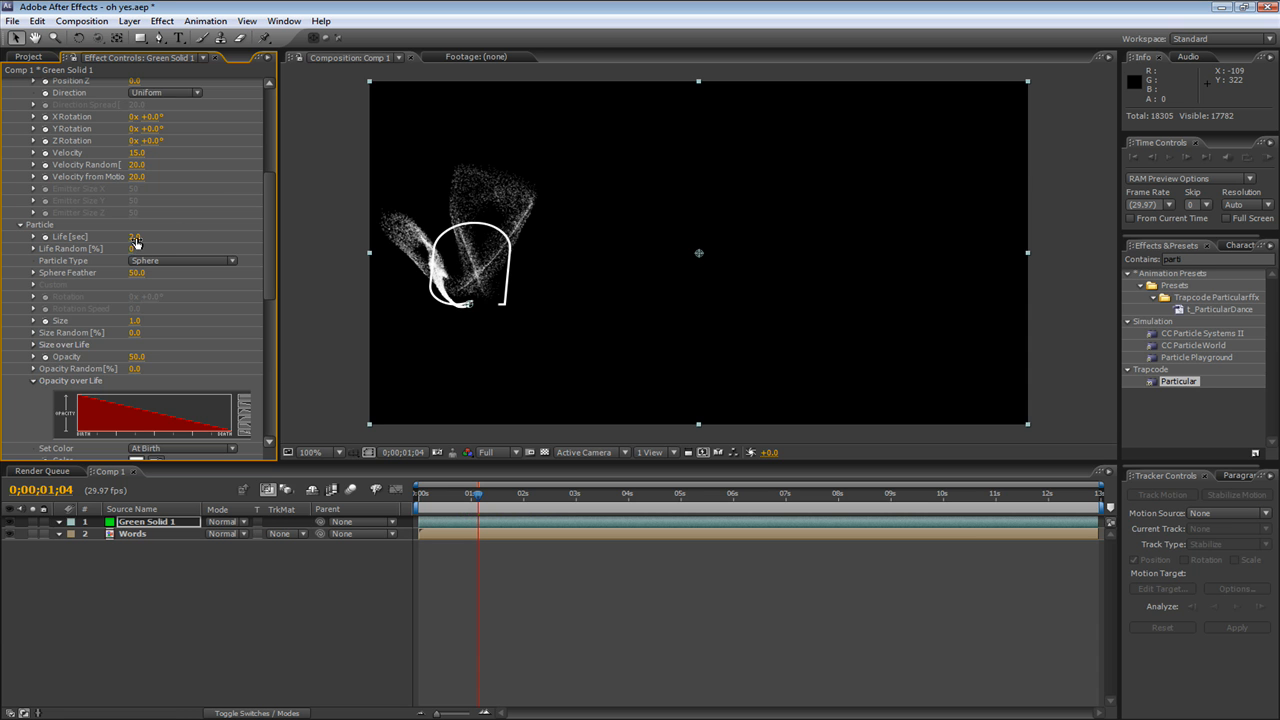
{"action": "type", "text": "1"}
{"action": "key", "text": "Return"}
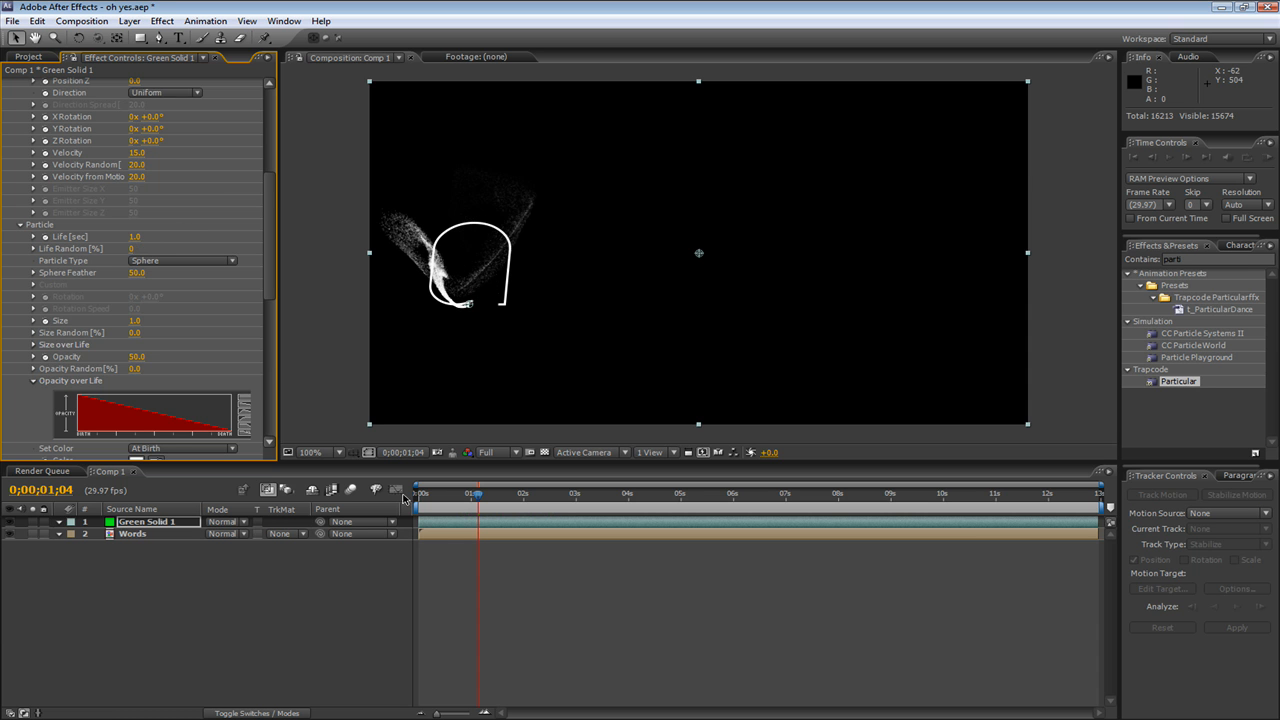
{"action": "left_click", "coordinate": [430, 507]}
{"action": "key", "text": "space"}
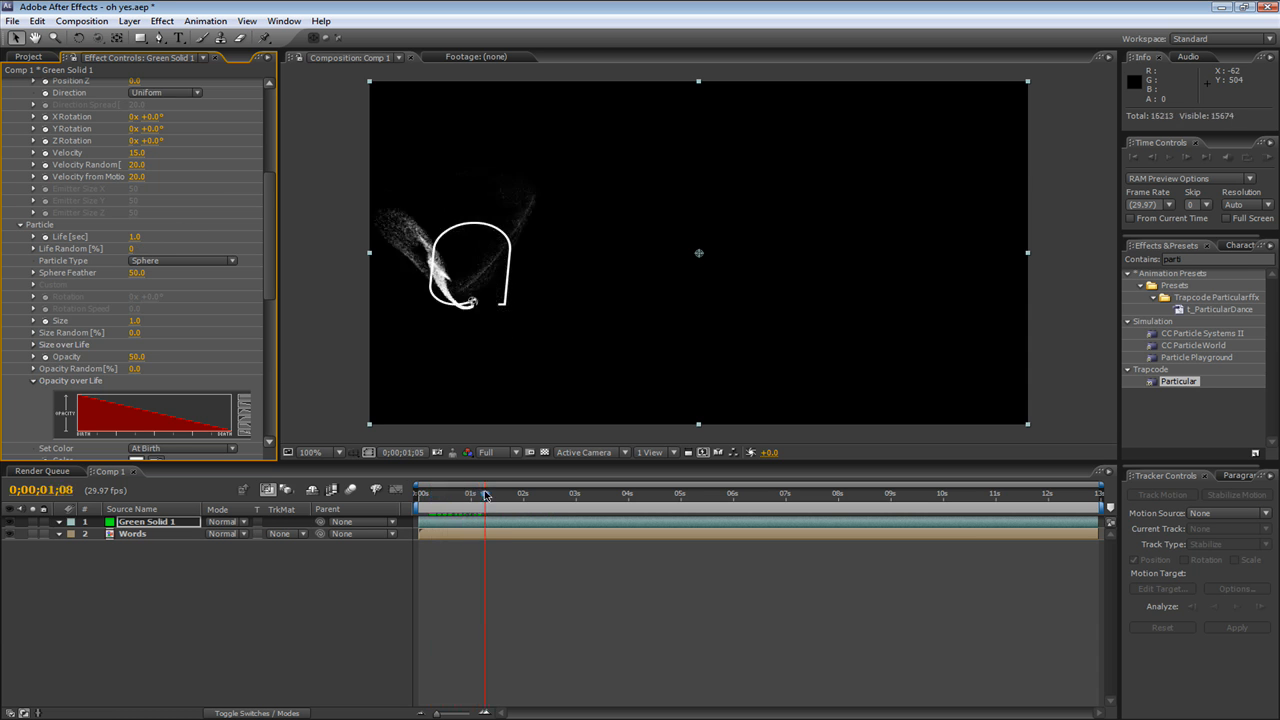
{"action": "left_click", "coordinate": [140, 236]}
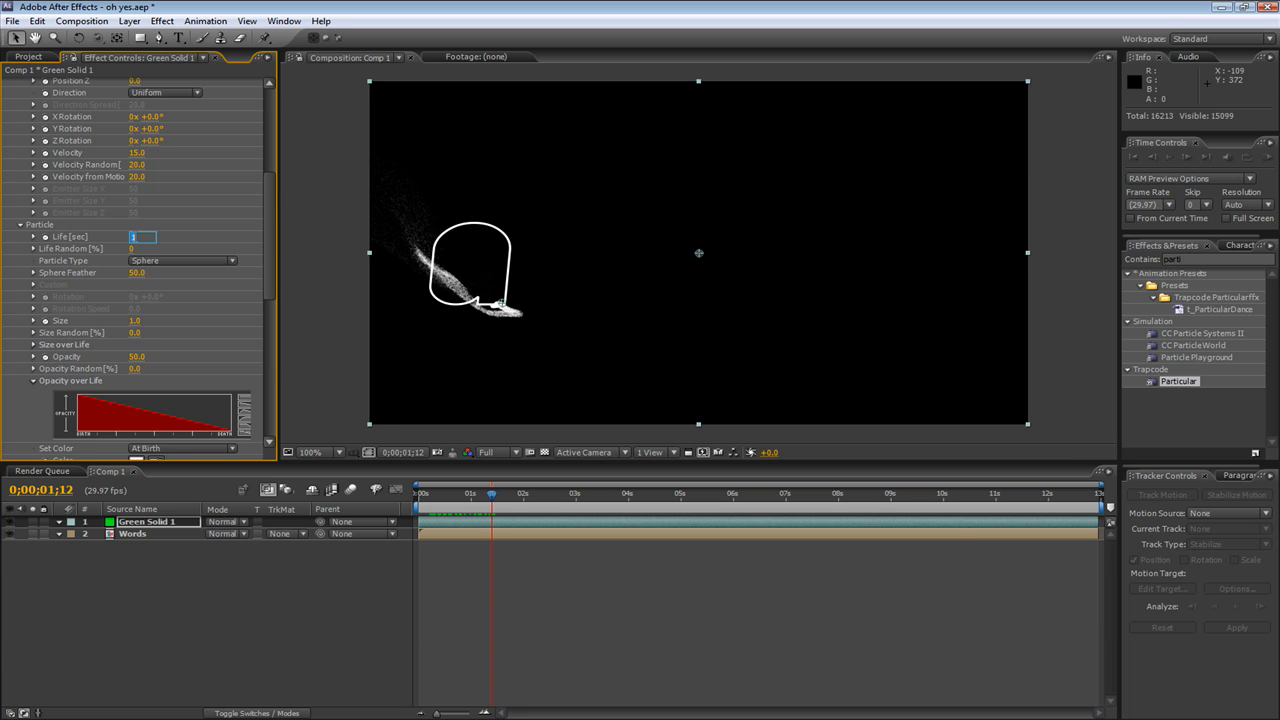
{"action": "type", "text": "2"}
{"action": "key", "text": "Return"}
Step: Scrub the reveal to 0;00;02;26 and set the Turbulence Field's Affect Position to 250
{"action": "scroll", "coordinate": [120, 350], "scroll_direction": "down", "scroll_amount": 5}
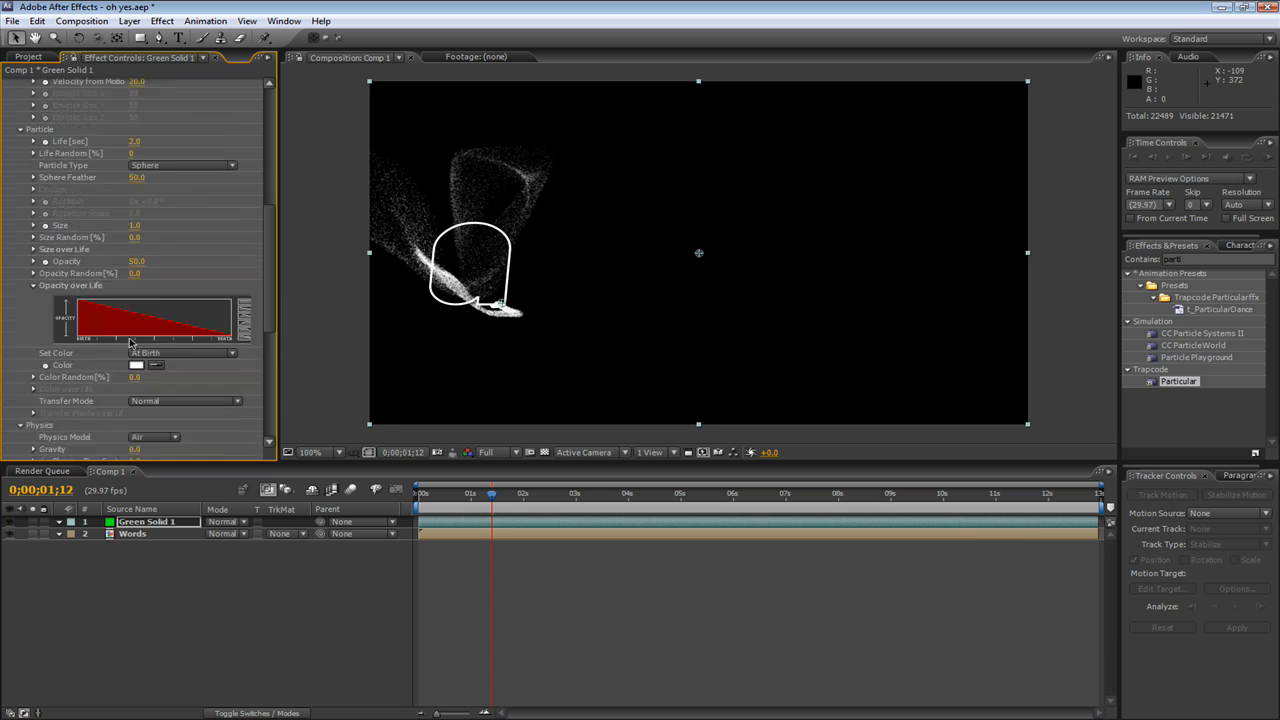
{"action": "key", "text": "comma"}
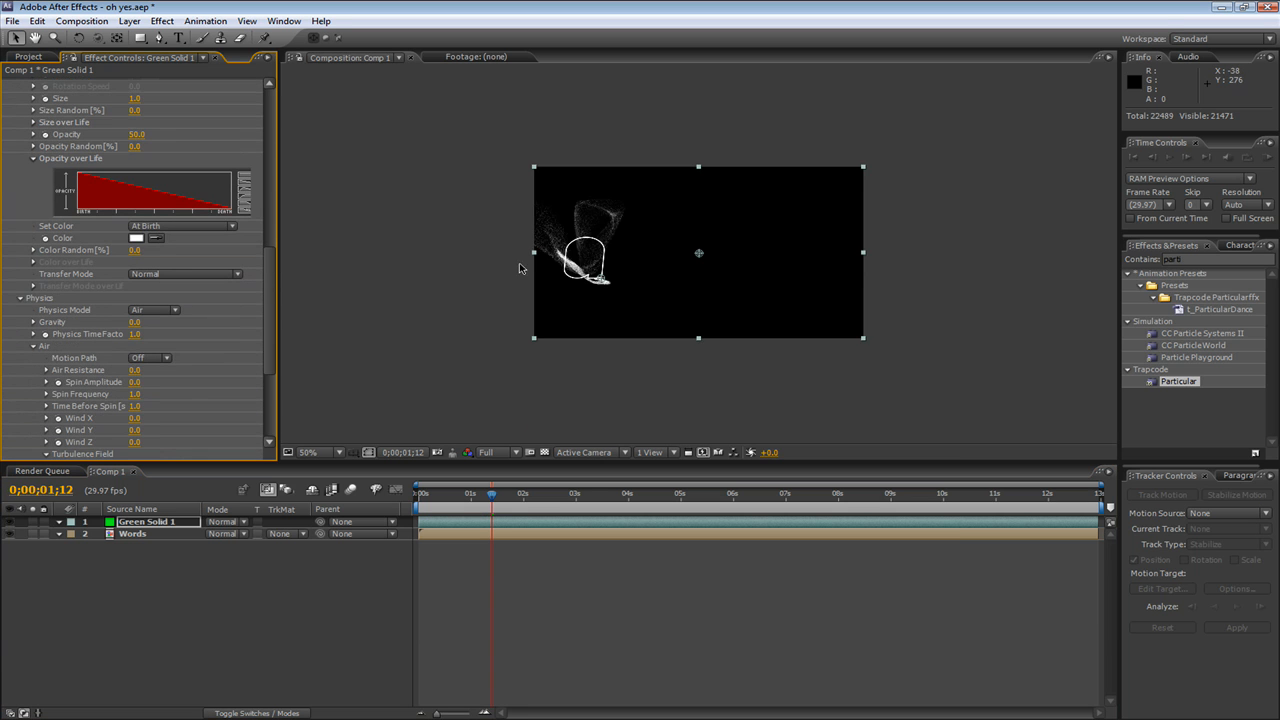
{"action": "left_click", "coordinate": [436, 495]}
{"action": "left_click_drag", "start_coordinate": [436, 495], "coordinate": [569, 492]}
{"action": "scroll", "coordinate": [149, 388], "scroll_direction": "down", "scroll_amount": 5}
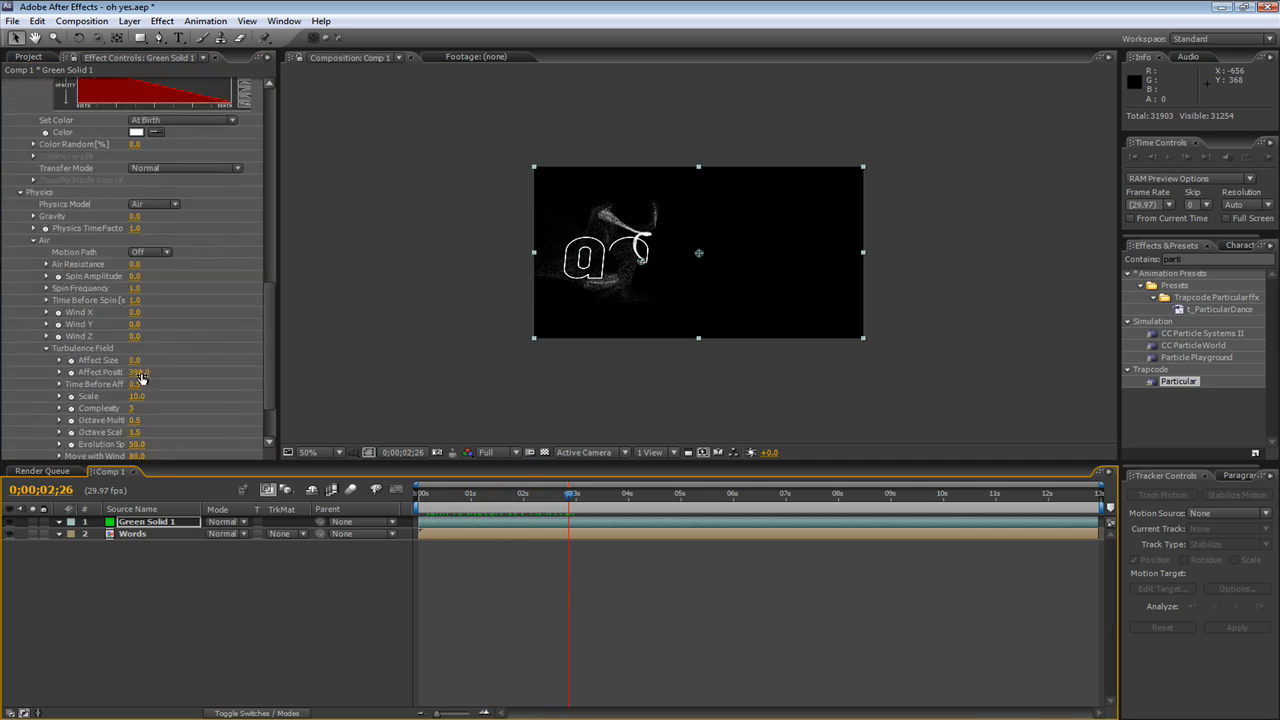
{"action": "left_click", "coordinate": [138, 299]}
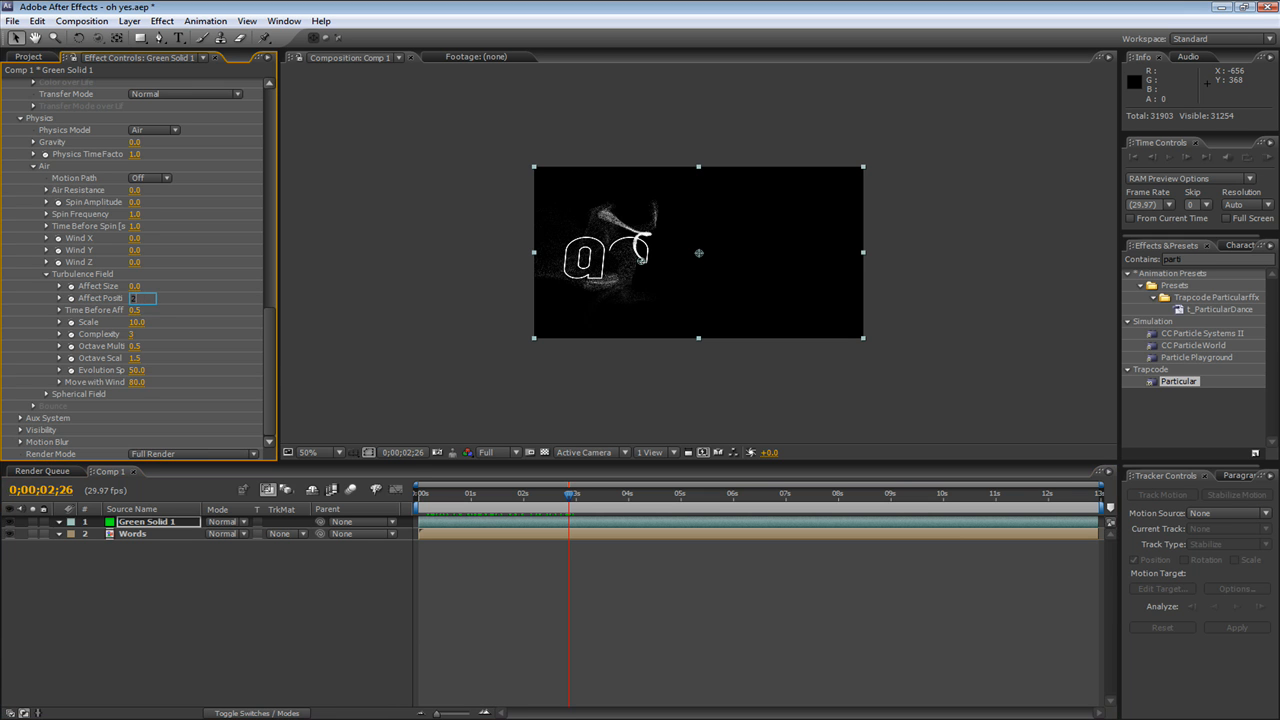
{"action": "key", "text": "Return"}
Step: Try an emitter Velocity of 0, settle on 5, and scrub the reveal to 0;00;04;10
{"action": "scroll", "coordinate": [637, 246], "scroll_direction": "up", "scroll_amount": 2}
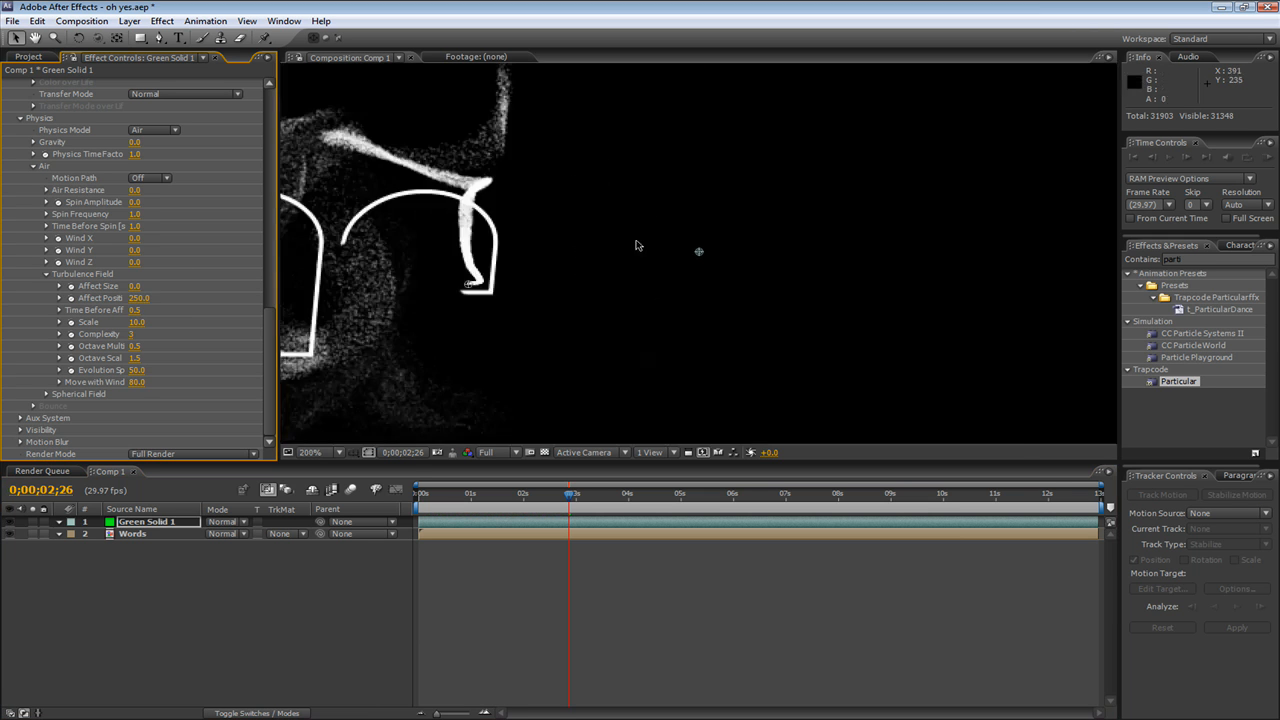
{"action": "scroll", "coordinate": [446, 251], "scroll_direction": "down", "scroll_amount": 1}
{"action": "scroll", "coordinate": [134, 234], "scroll_direction": "up", "scroll_amount": 2}
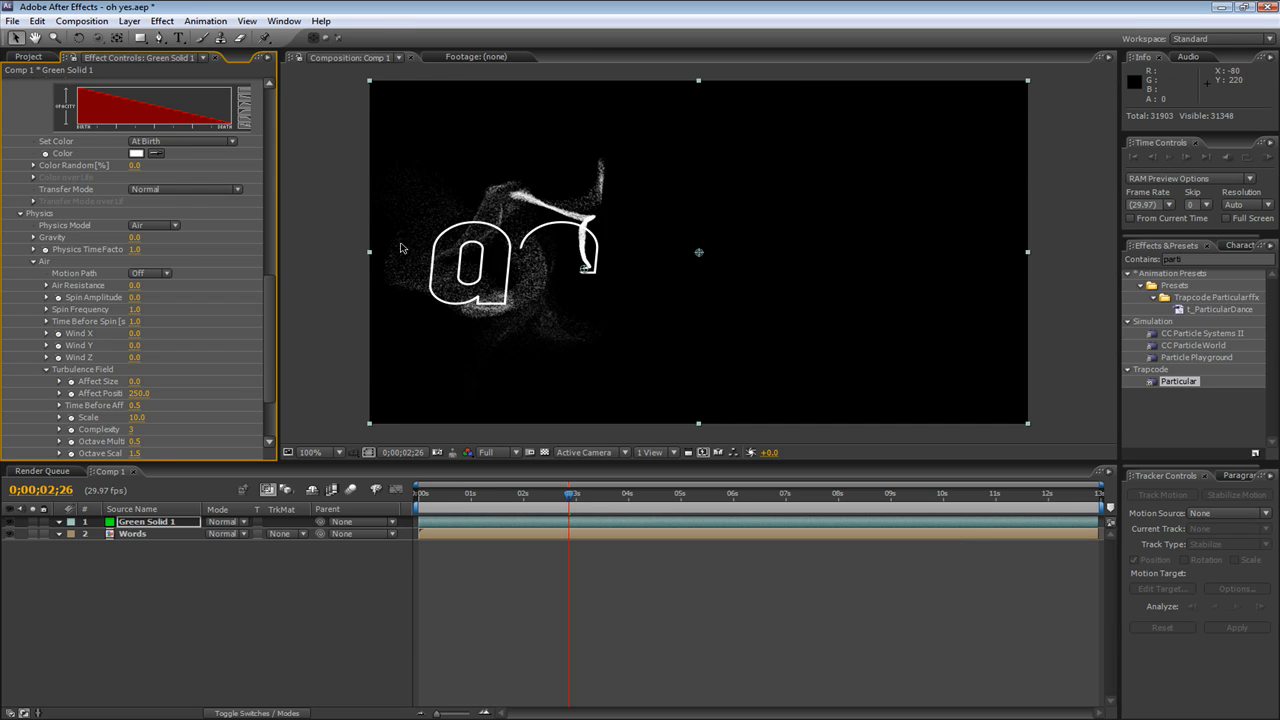
{"action": "scroll", "coordinate": [137, 291], "scroll_direction": "up", "scroll_amount": 9}
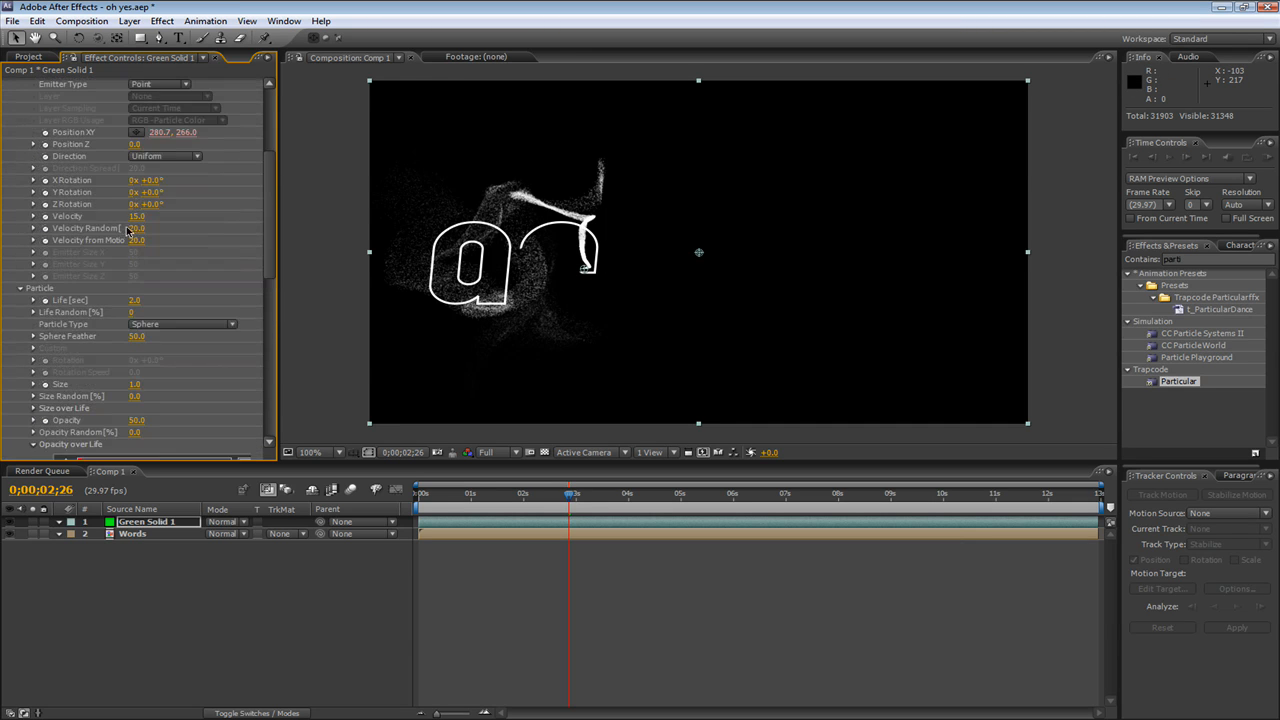
{"action": "left_click", "coordinate": [136, 217]}
{"action": "type", "text": "0"}
{"action": "key", "text": "Return"}
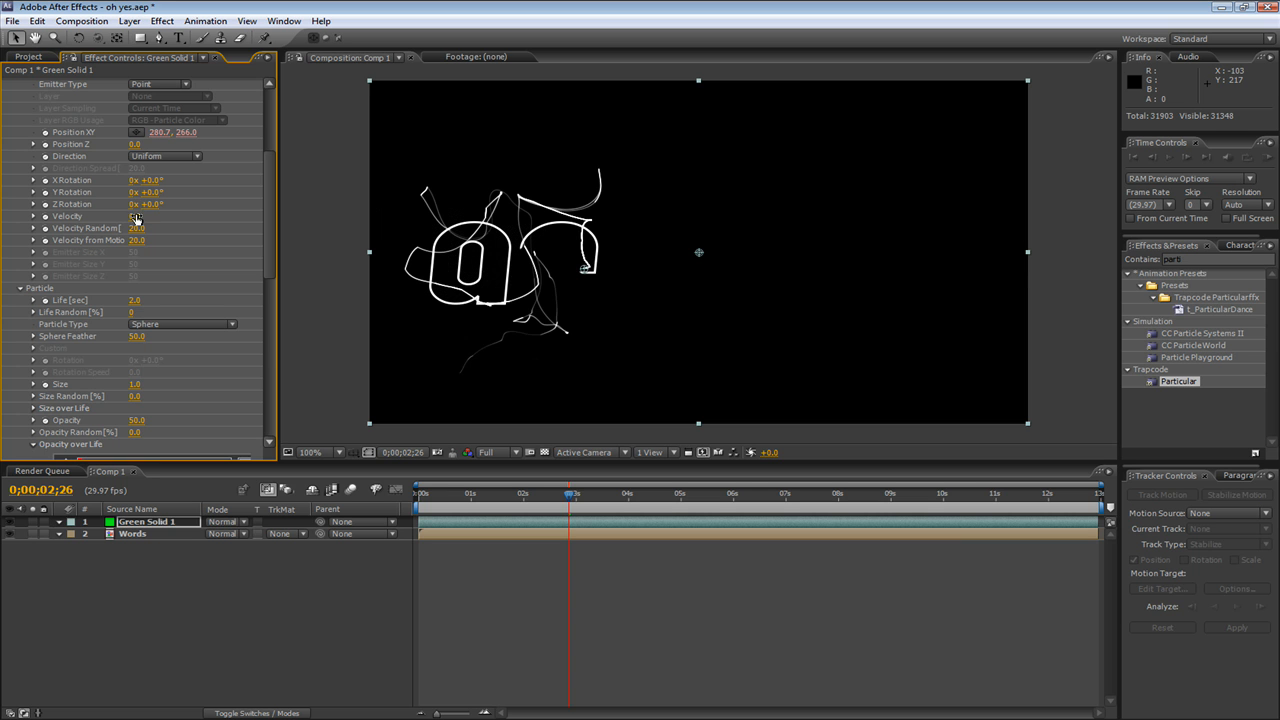
{"action": "left_click", "coordinate": [136, 219]}
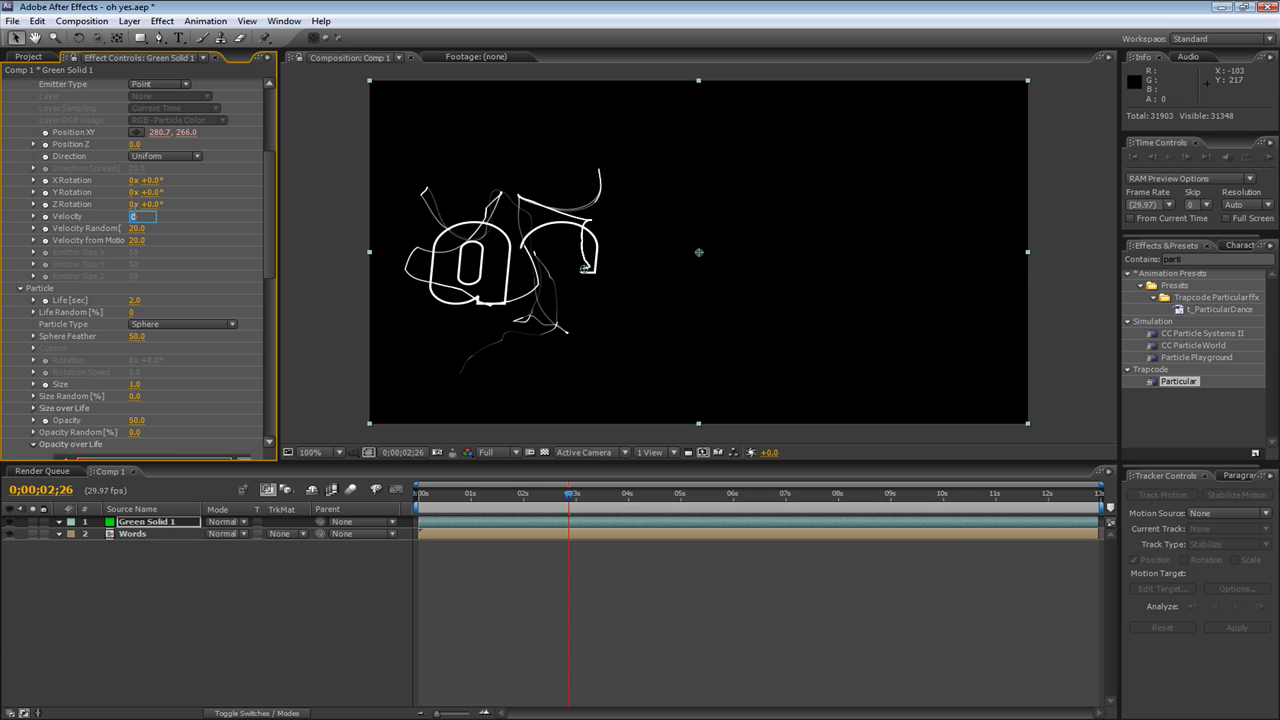
{"action": "type", "text": "1"}
{"action": "key", "text": "Return"}
{"action": "left_click_drag", "start_coordinate": [458, 495], "coordinate": [645, 491]}
{"action": "scroll", "coordinate": [186, 343], "scroll_direction": "down", "scroll_amount": 2}
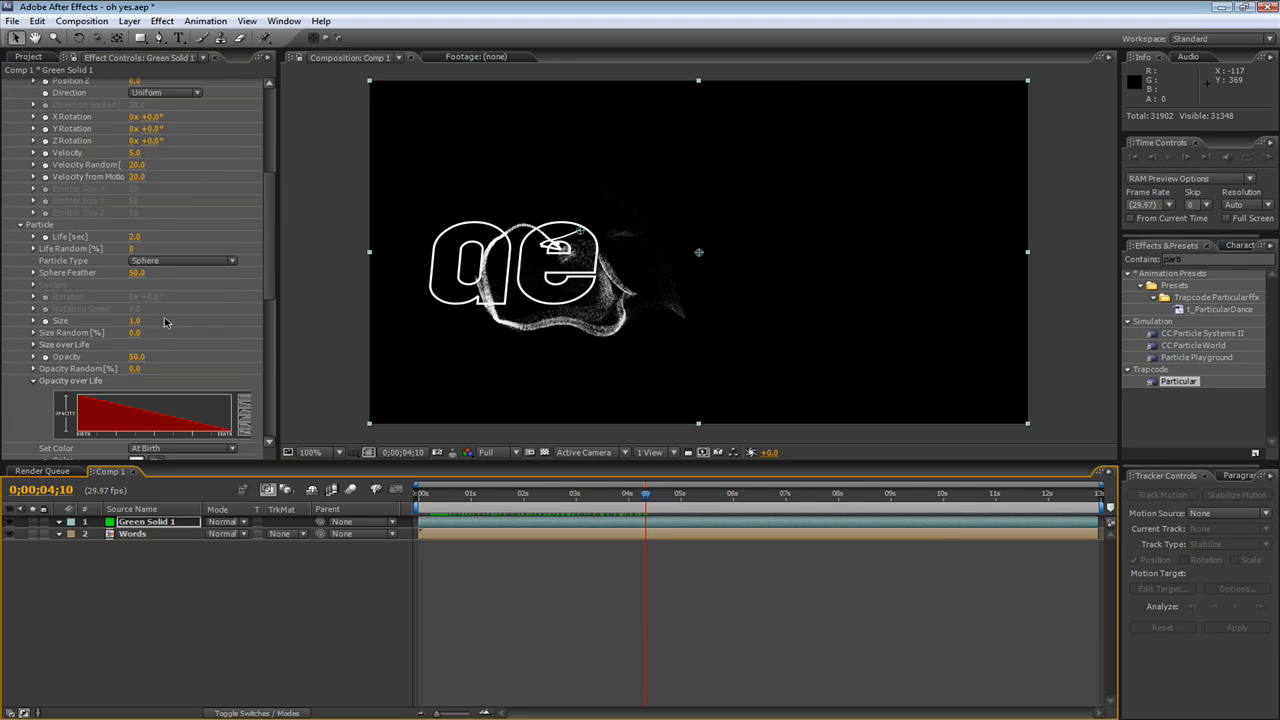
Step: Set the emitter's Velocity from Motion and Velocity Random to 0, and scrub the reveal to 0;00;05;17
{"action": "left_click", "coordinate": [135, 199]}
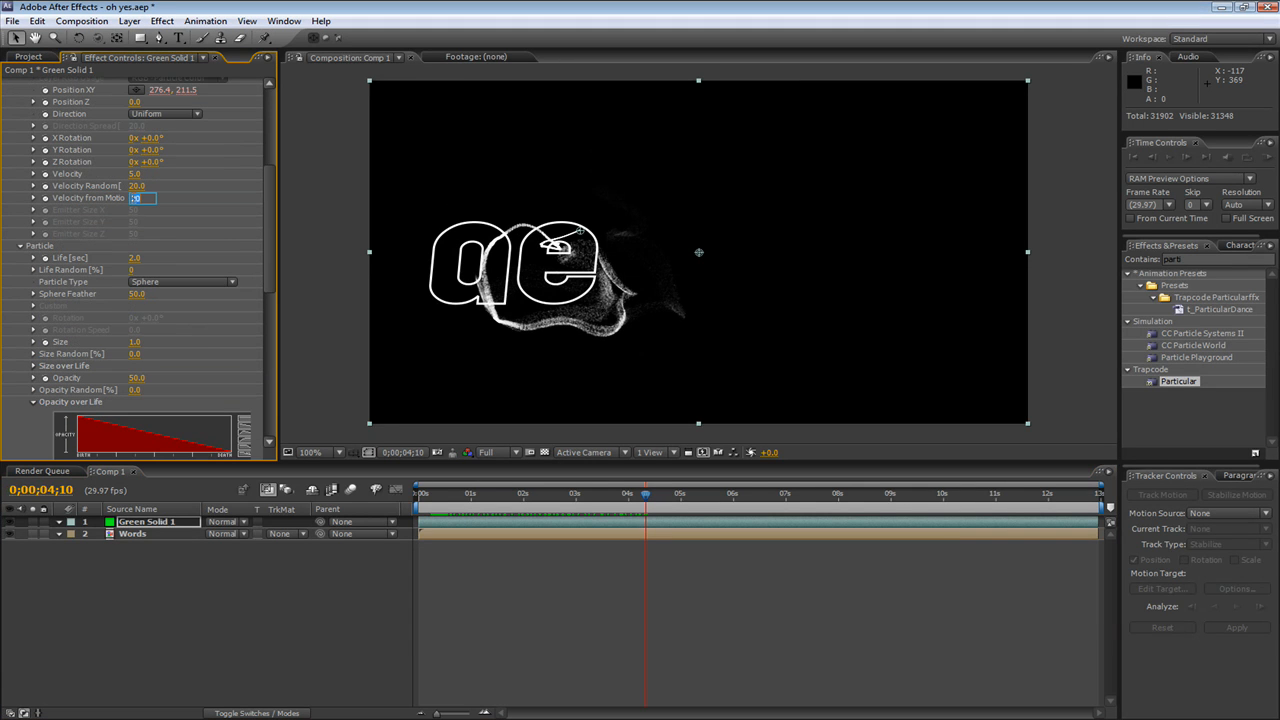
{"action": "type", "text": "0"}
{"action": "key", "text": "Return"}
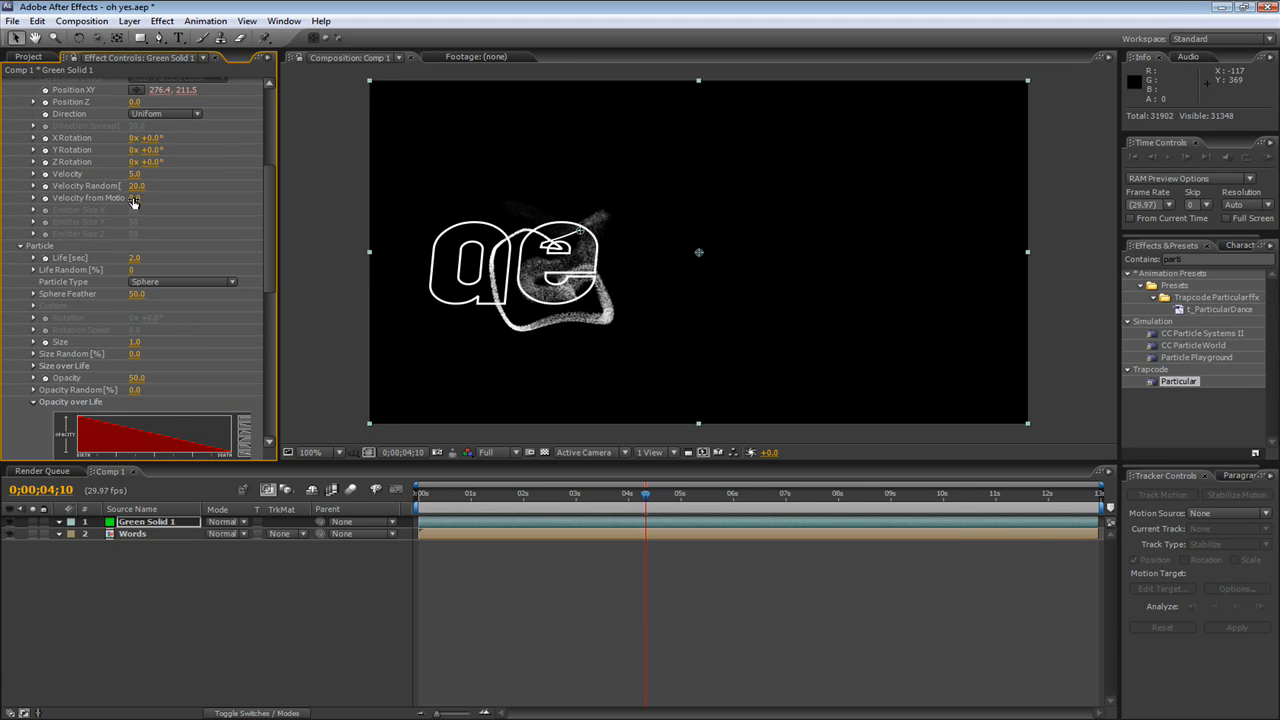
{"action": "left_click_drag", "start_coordinate": [421, 497], "coordinate": [537, 497]}
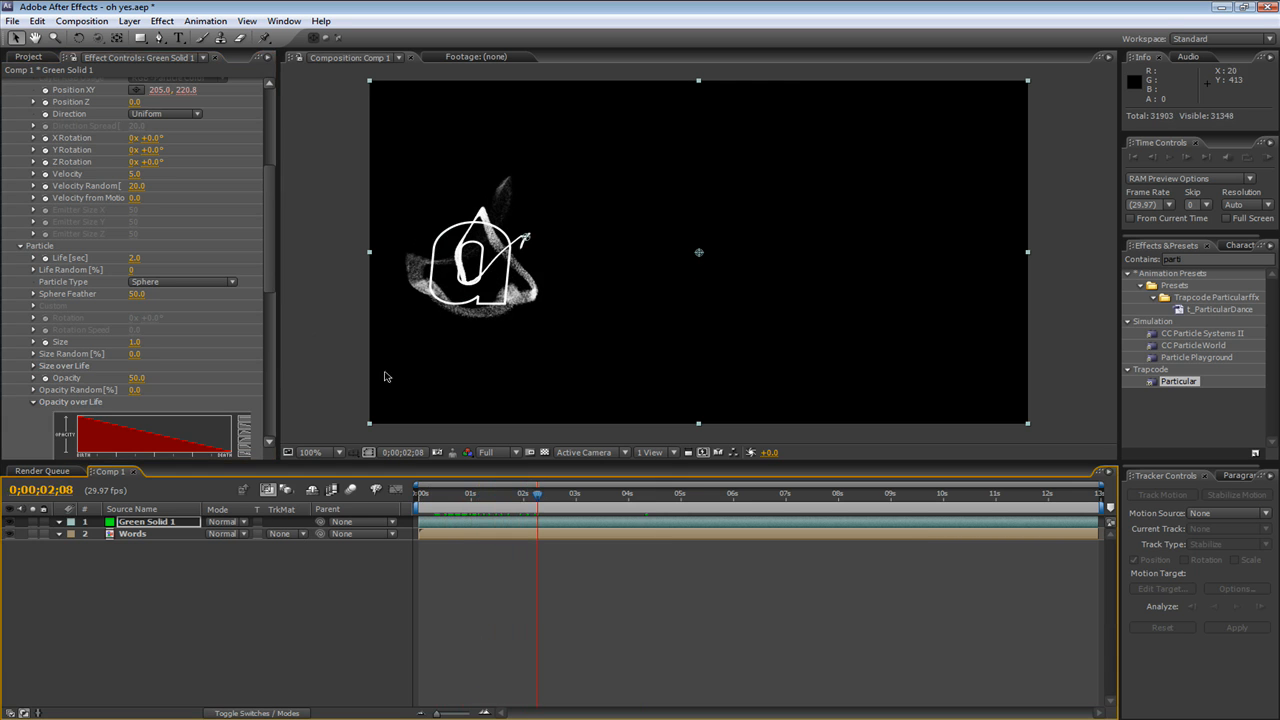
{"action": "left_click_drag", "start_coordinate": [124, 186], "coordinate": [86, 186]}
{"action": "left_click_drag", "start_coordinate": [447, 497], "coordinate": [711, 492]}
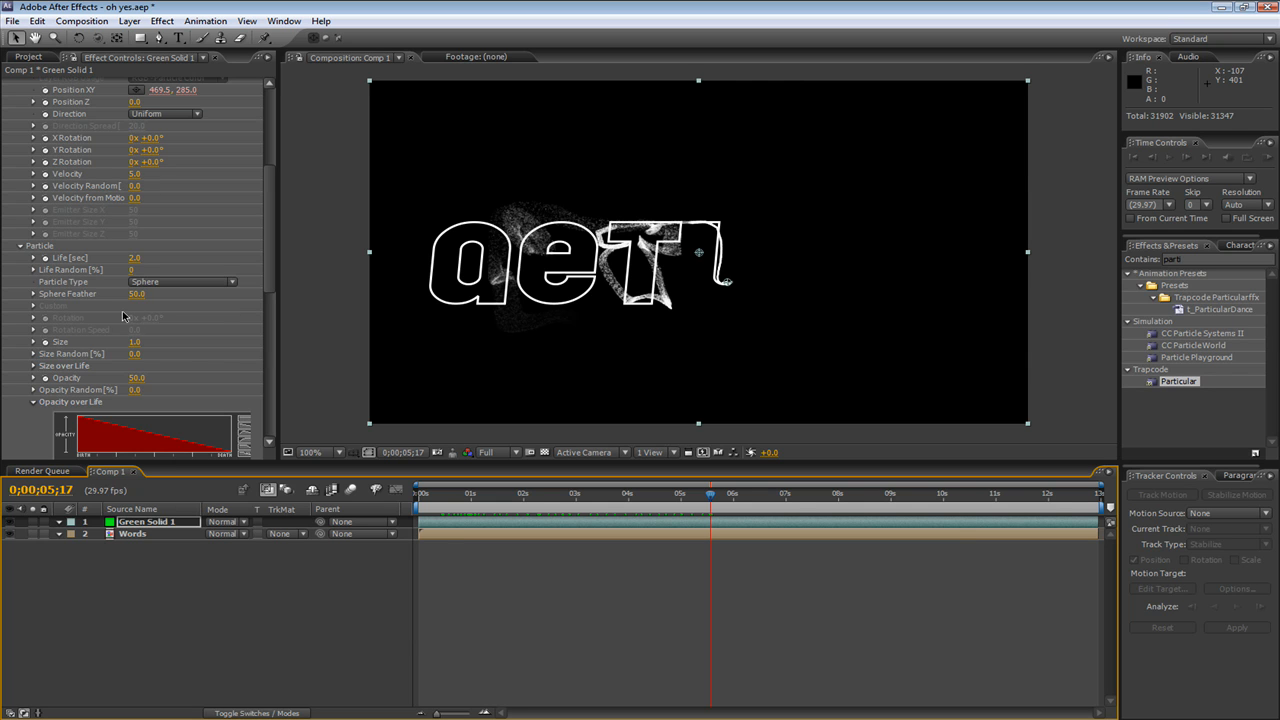
Step: Keyframe Particles/sec at 15674 on 0;00;09;03 and 0 one frame further on, show the keyframes, and scrub to 0;00;08;16
{"action": "scroll", "coordinate": [120, 312], "scroll_direction": "down", "scroll_amount": 5}
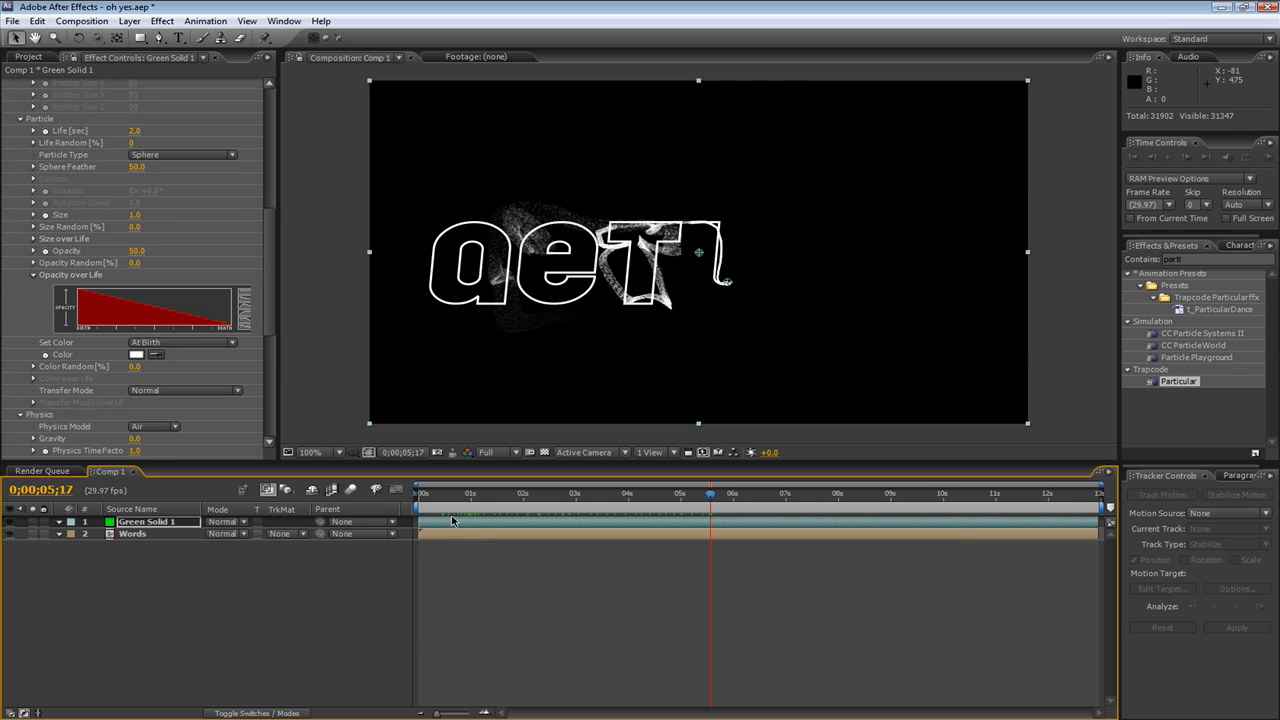
{"action": "left_click_drag", "start_coordinate": [487, 493], "coordinate": [534, 493]}
{"action": "left_click_drag", "start_coordinate": [581, 493], "coordinate": [895, 476]}
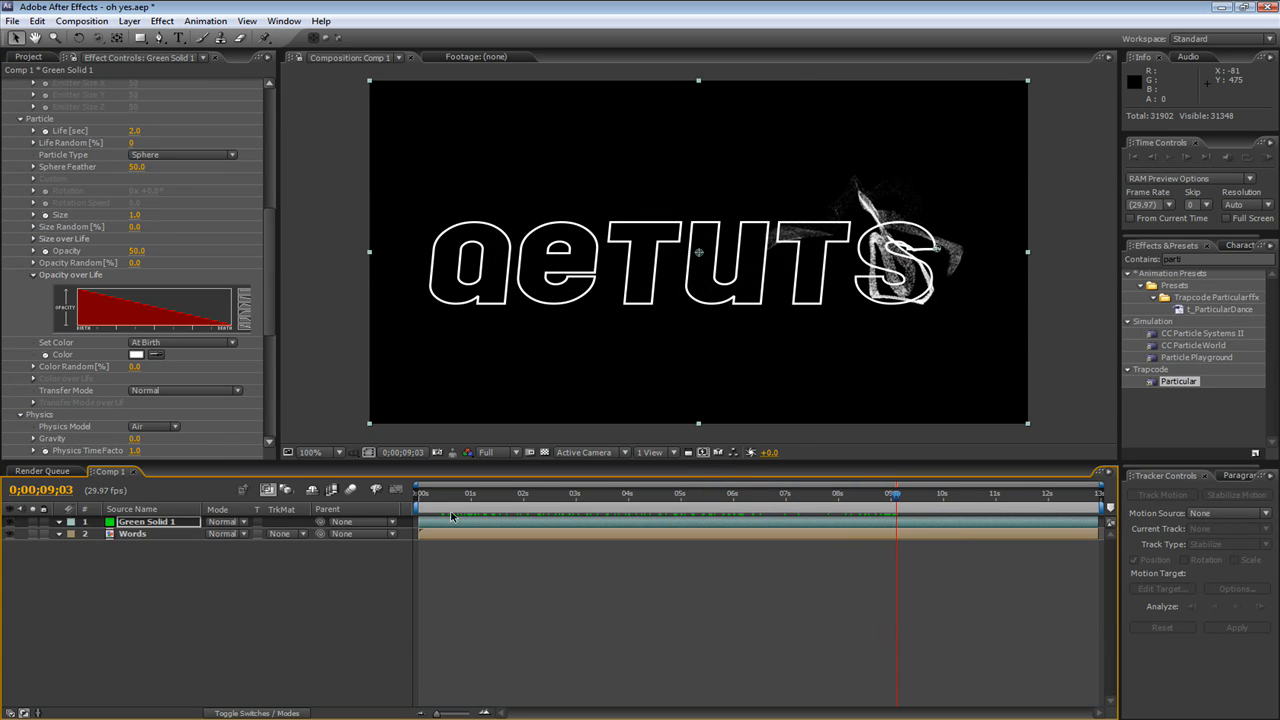
{"action": "scroll", "coordinate": [112, 142], "scroll_direction": "up", "scroll_amount": 6}
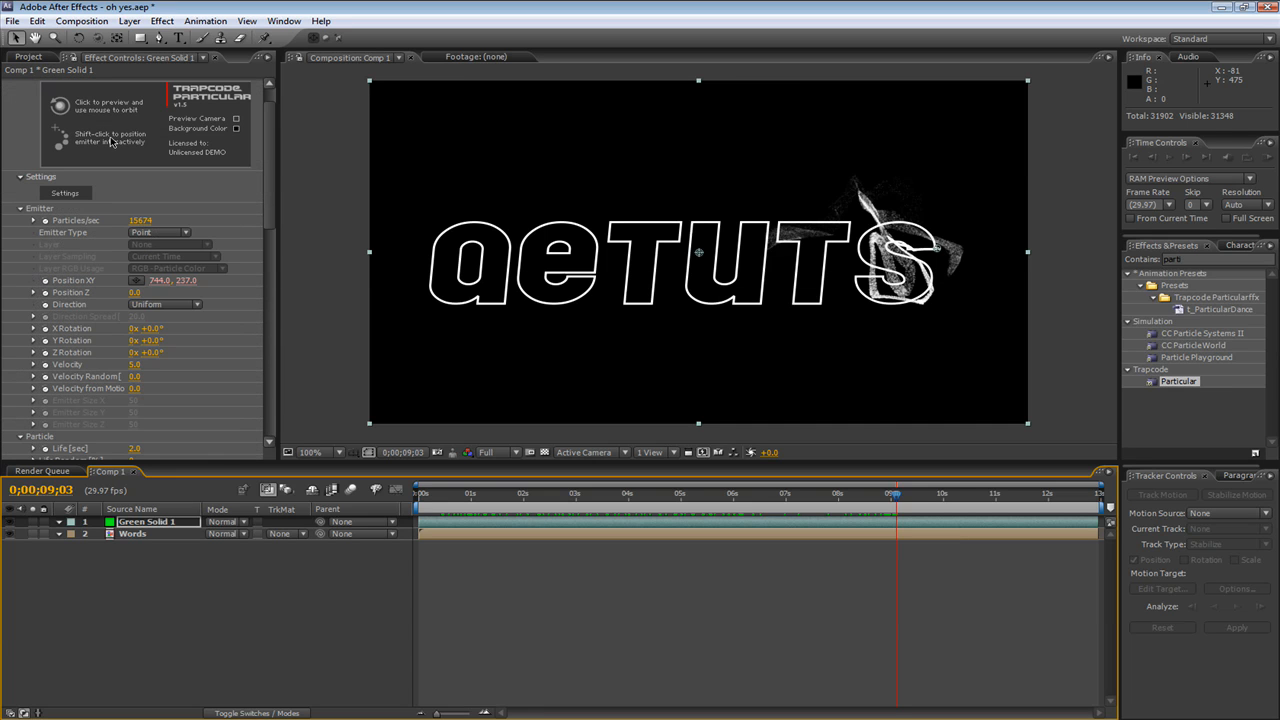
{"action": "left_click", "coordinate": [43, 221]}
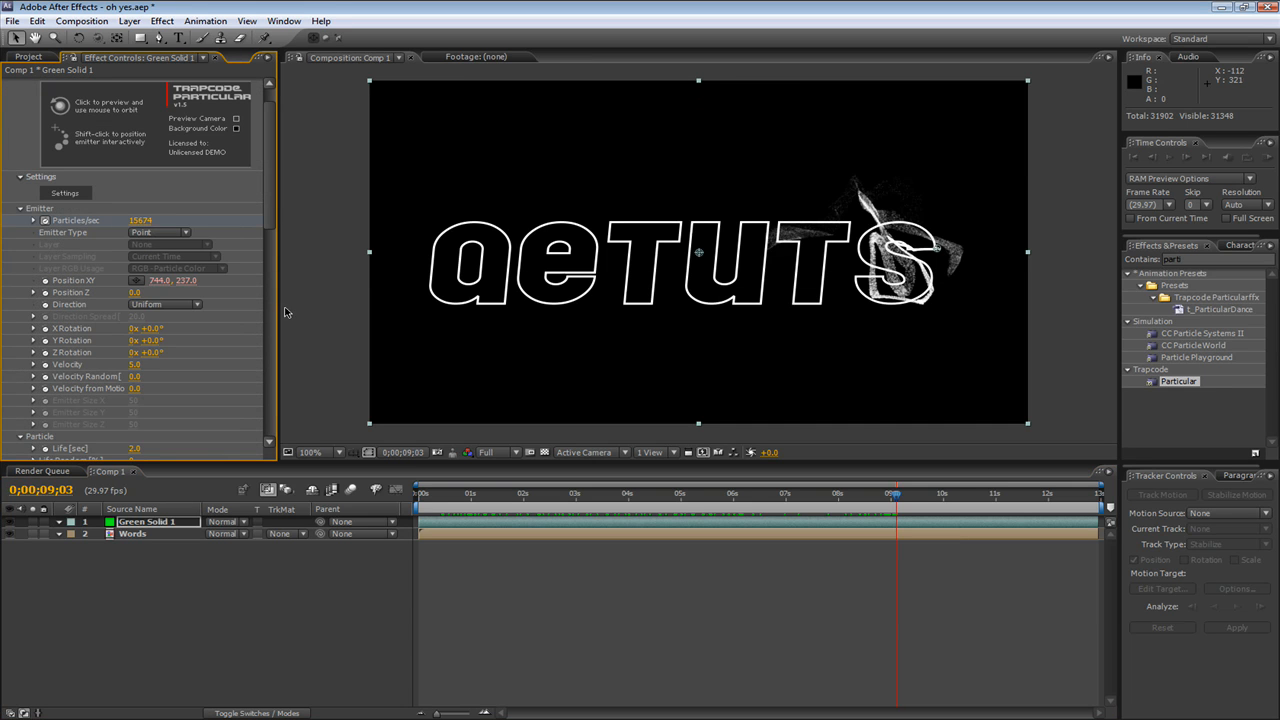
{"action": "left_click", "coordinate": [135, 220]}
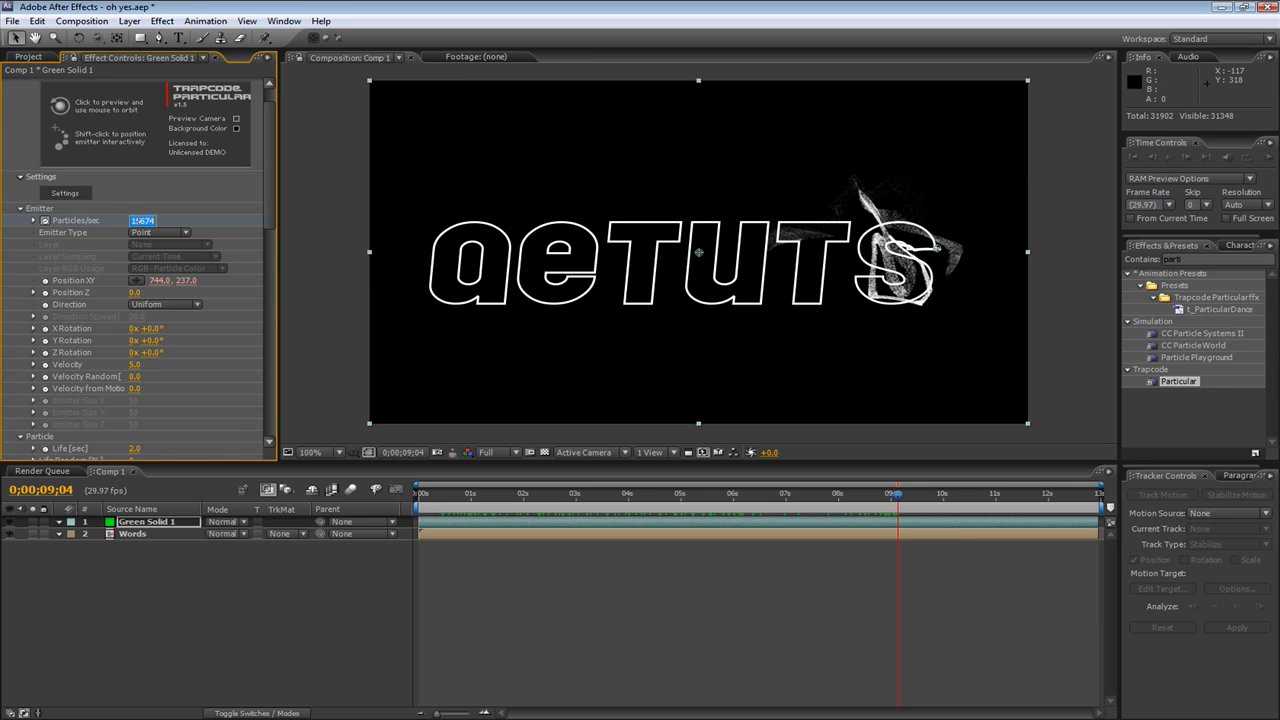
{"action": "left_click", "coordinate": [898, 500]}
{"action": "key", "text": "u"}
{"action": "left_click_drag", "start_coordinate": [900, 500], "coordinate": [804, 498]}
{"action": "key", "text": "space"}
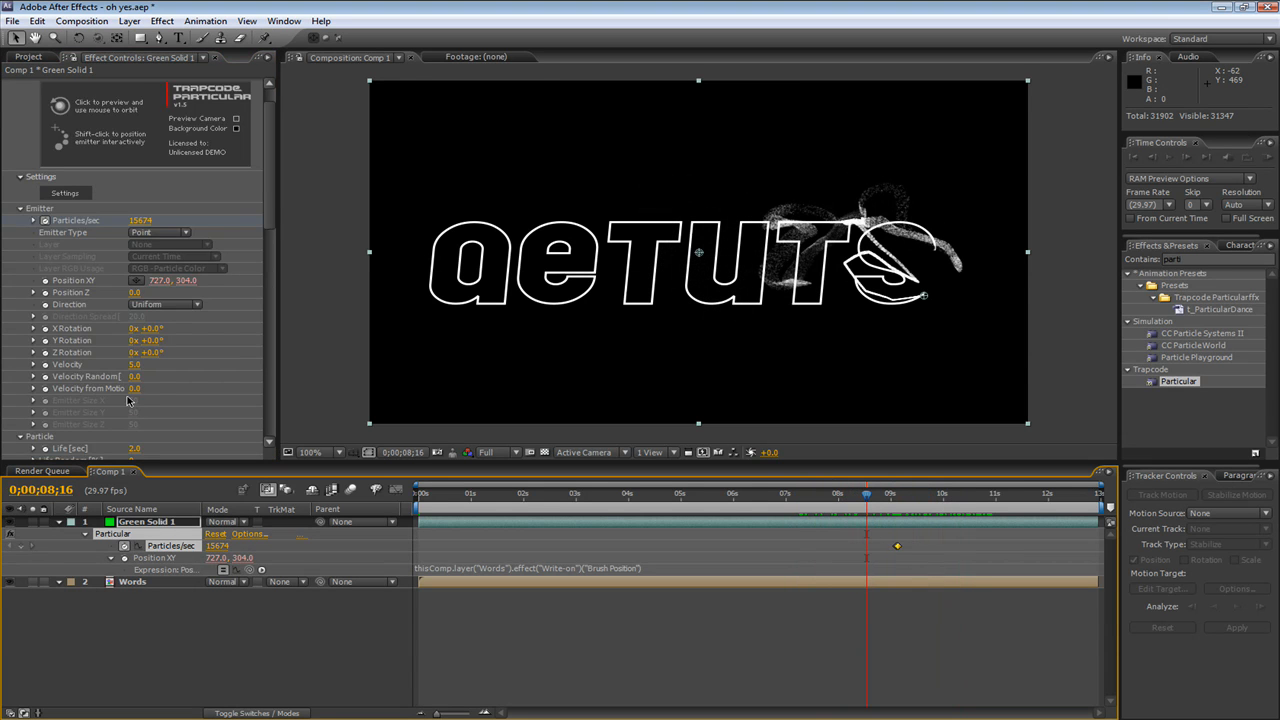
Step: Try a Turbulence Field Affect Position of 150 and scrub the reveal back to 0;00;02;07
{"action": "scroll", "coordinate": [127, 400], "scroll_direction": "down", "scroll_amount": 15}
{"action": "scroll", "coordinate": [131, 400], "scroll_direction": "down", "scroll_amount": 5}
{"action": "left_click", "coordinate": [136, 298]}
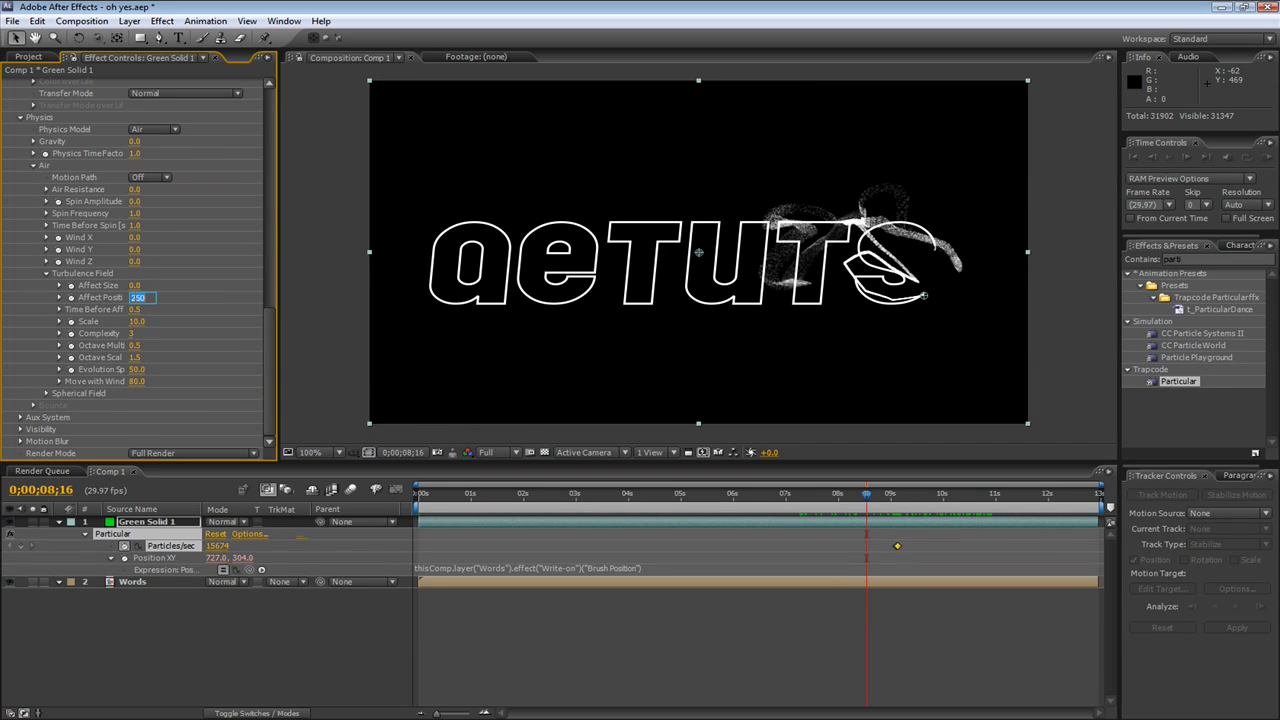
{"action": "key", "text": "Return"}
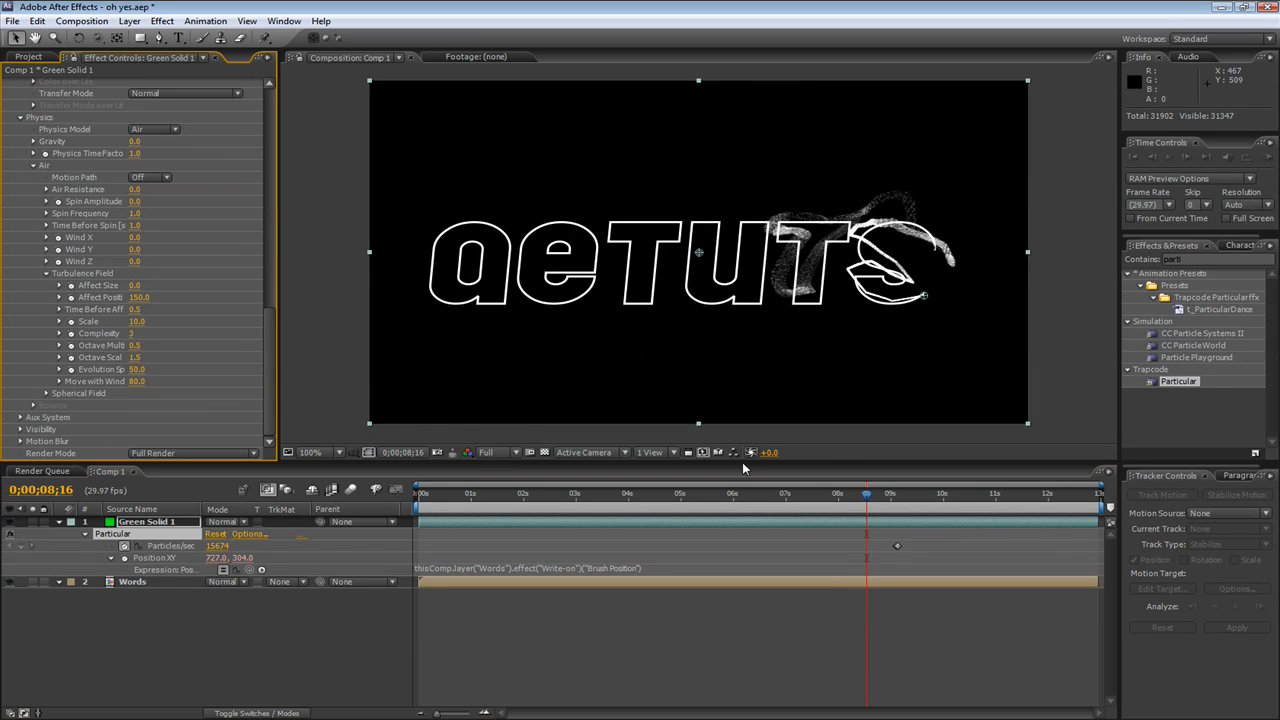
{"action": "left_click_drag", "start_coordinate": [876, 502], "coordinate": [527, 484]}
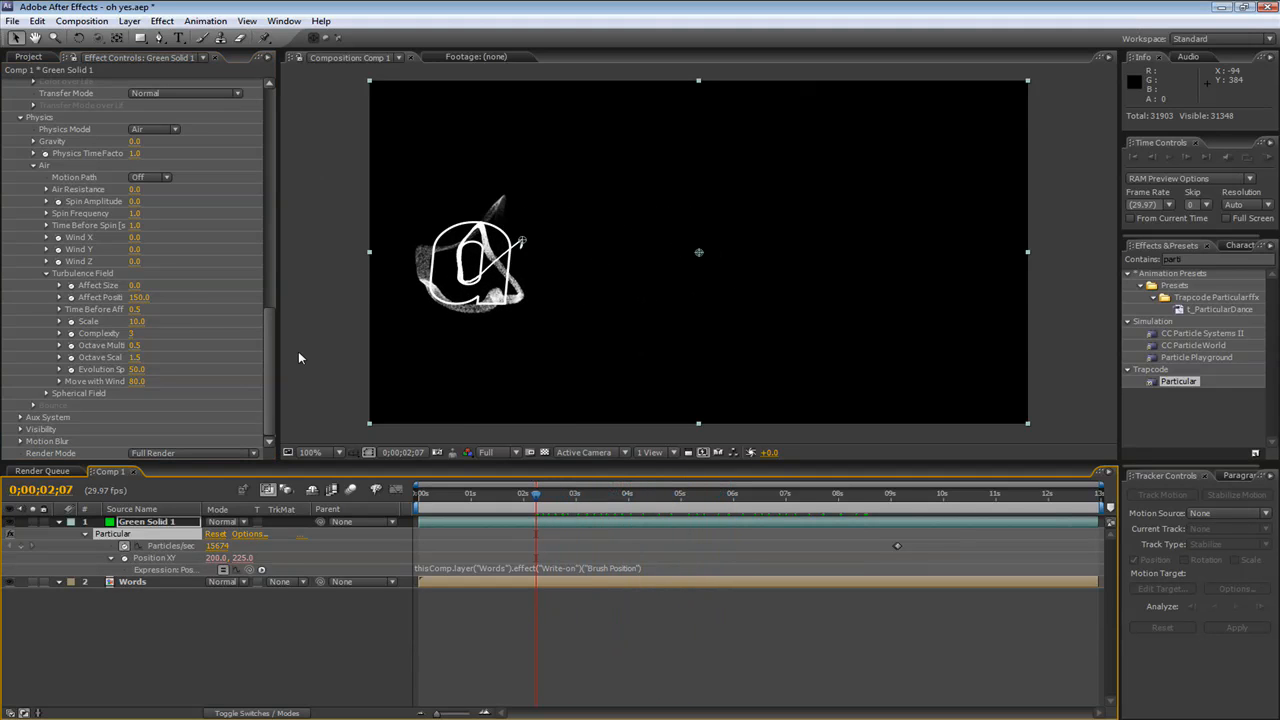
Step: Set Air Resistance to 4 and the Turbulence Field's Affect Position to 250
{"action": "scroll", "coordinate": [68, 302], "scroll_direction": "up", "scroll_amount": 1}
{"action": "left_click", "coordinate": [134, 201]}
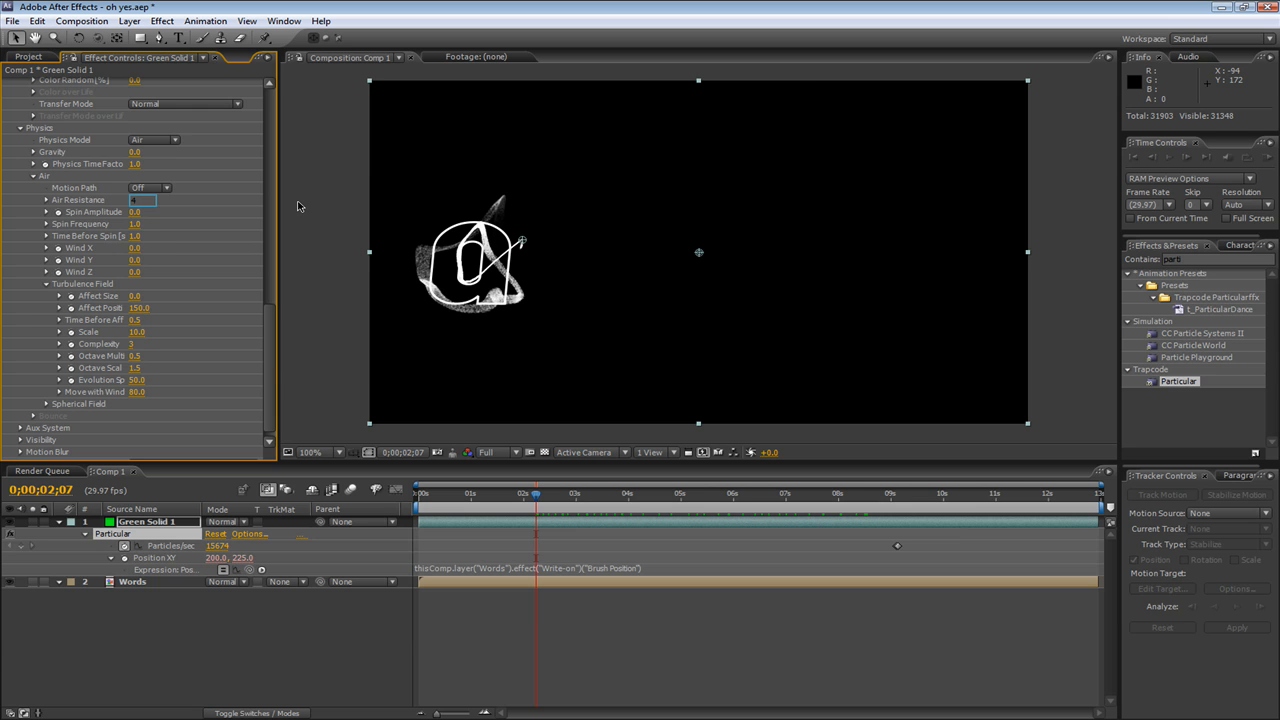
{"action": "key", "text": "Return"}
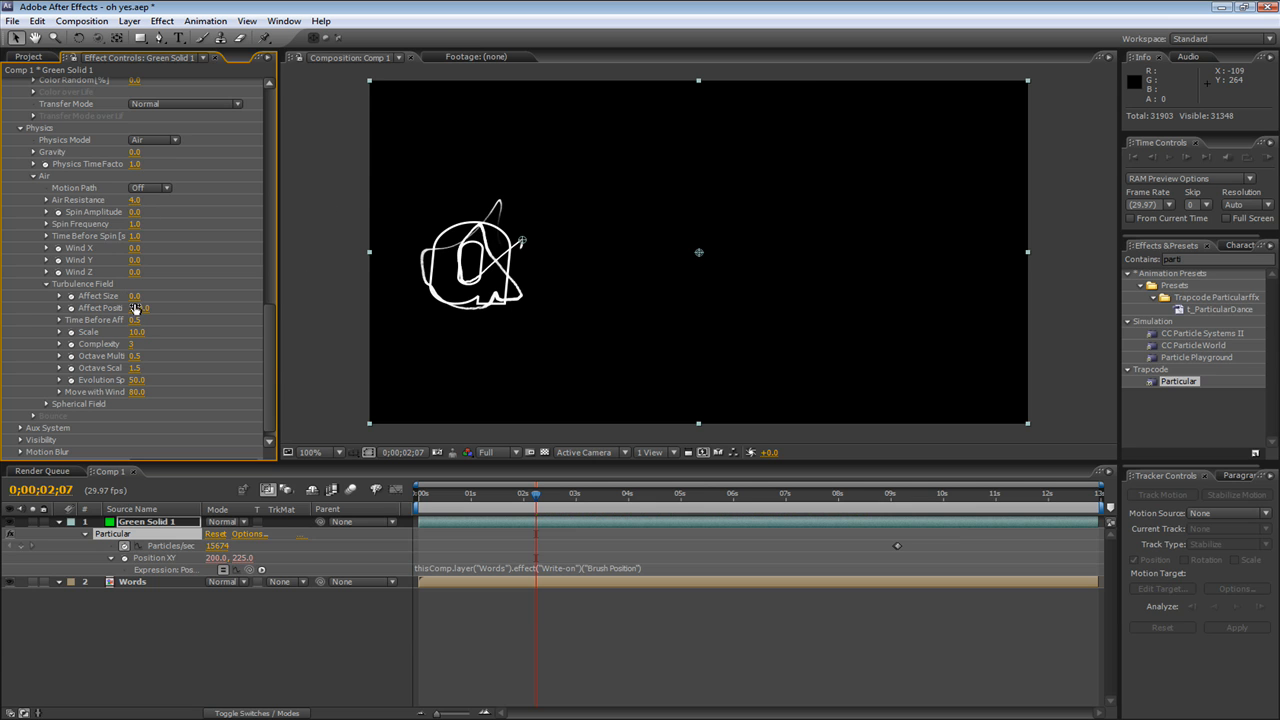
{"action": "key", "text": "Return"}
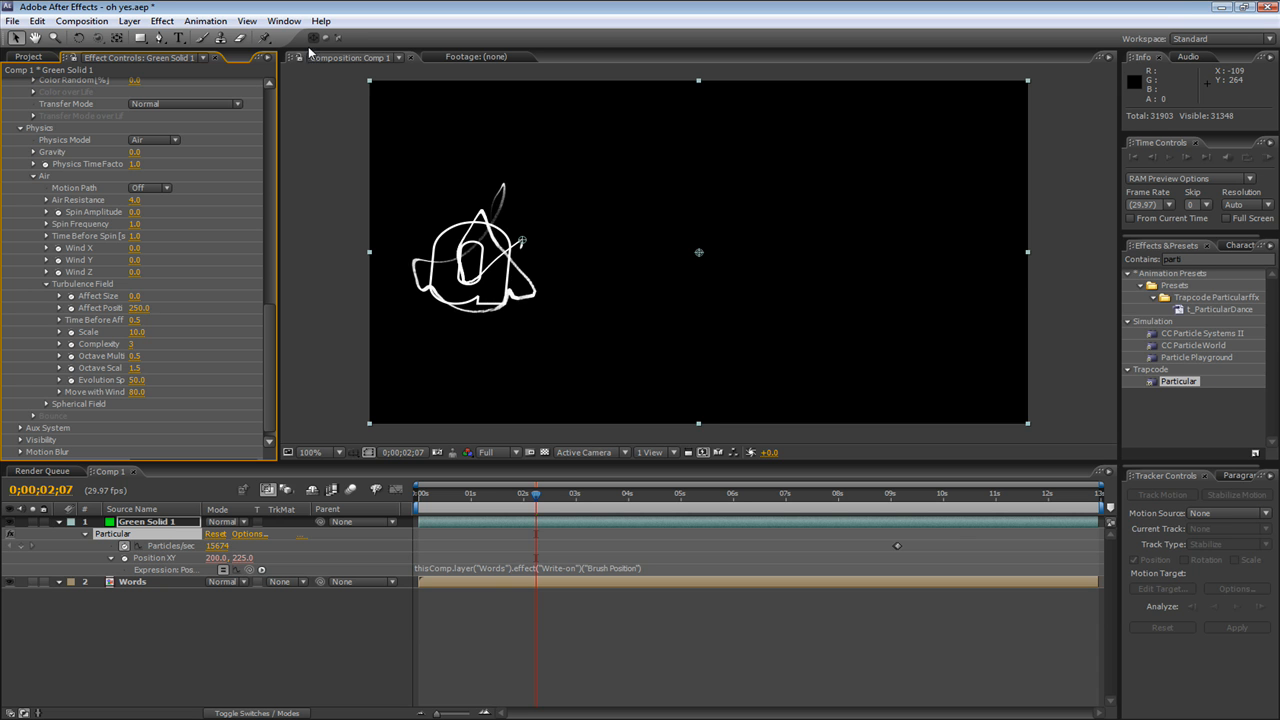
Step: At 0;00;03;15, raise Air Resistance to 25.9 and the emitter Velocity to 125, and check a RAM preview
{"action": "left_click_drag", "start_coordinate": [497, 493], "coordinate": [602, 497]}
{"action": "left_click_drag", "start_coordinate": [133, 203], "coordinate": [239, 197]}
{"action": "scroll", "coordinate": [133, 152], "scroll_direction": "up", "scroll_amount": 8}
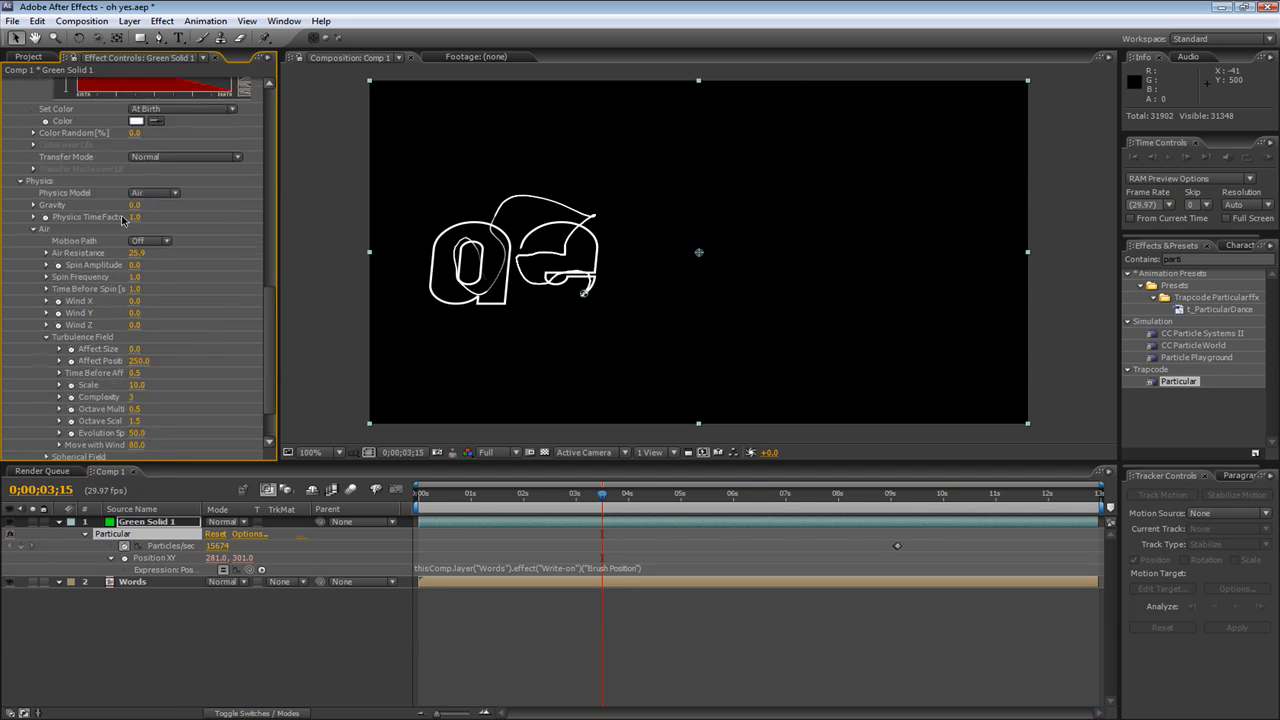
{"action": "scroll", "coordinate": [130, 165], "scroll_direction": "up", "scroll_amount": 3}
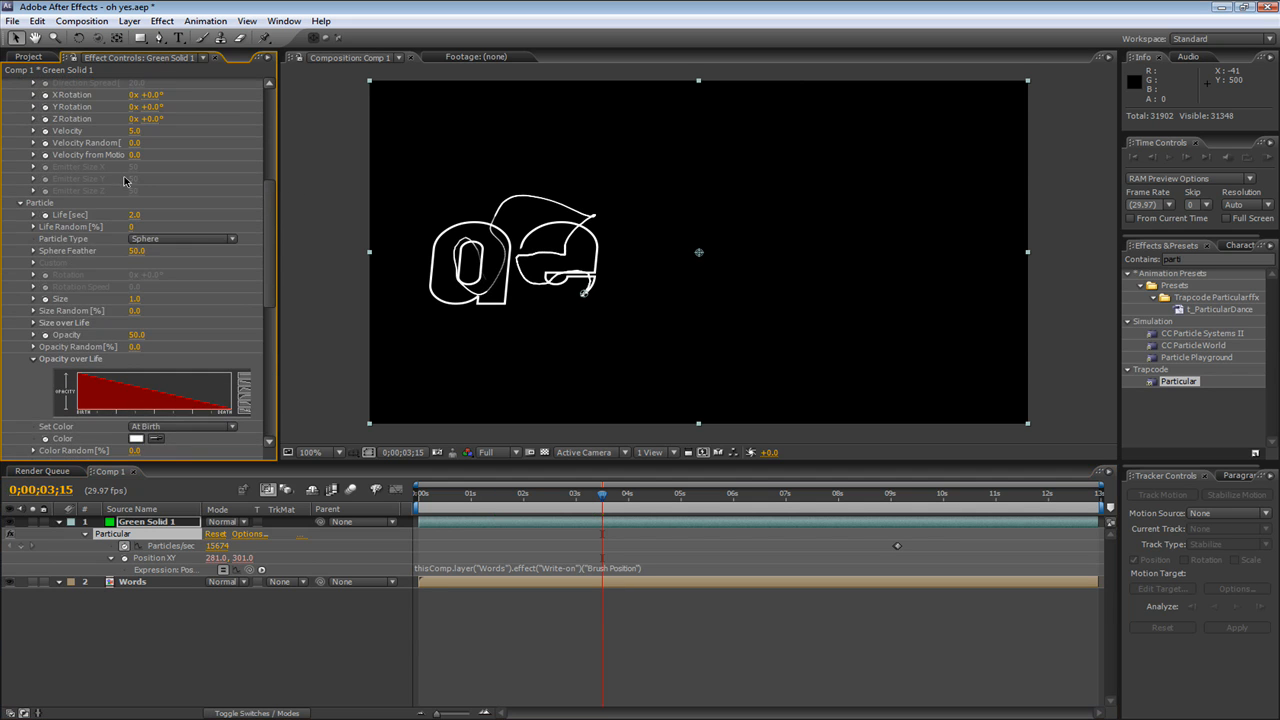
{"action": "left_click_drag", "start_coordinate": [144, 130], "coordinate": [145, 131]}
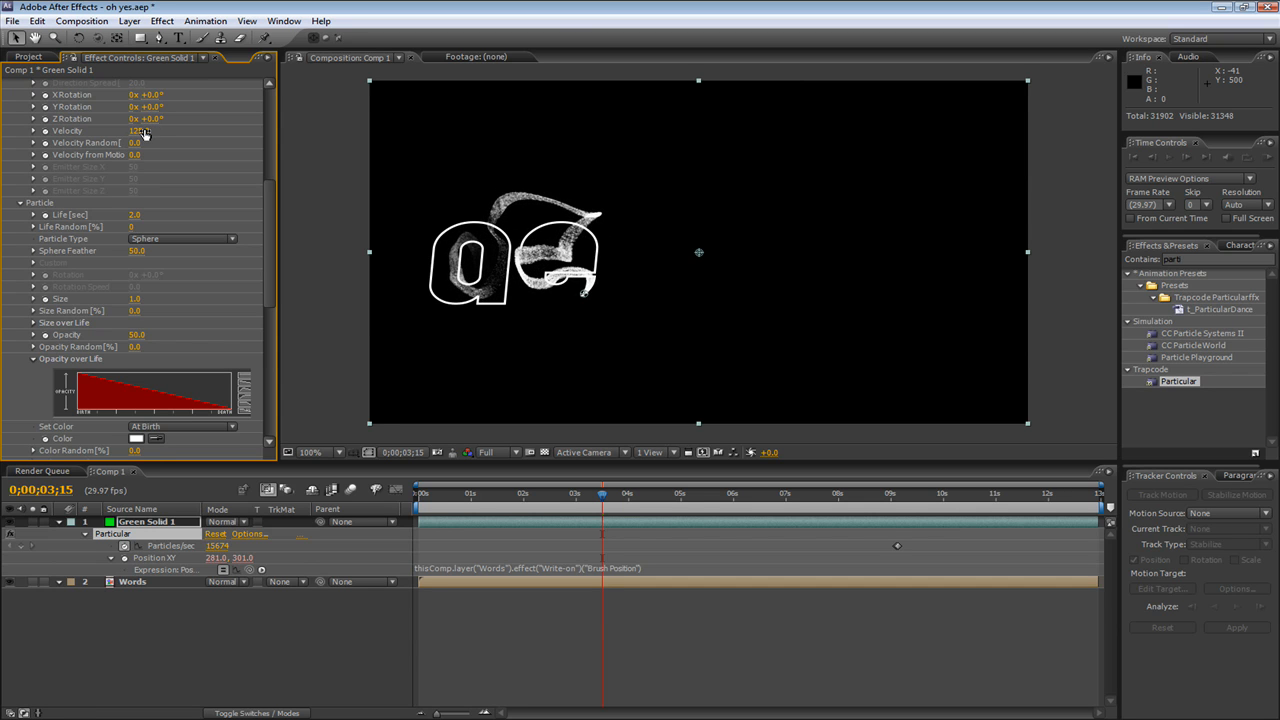
{"action": "key", "text": "KP_0"}
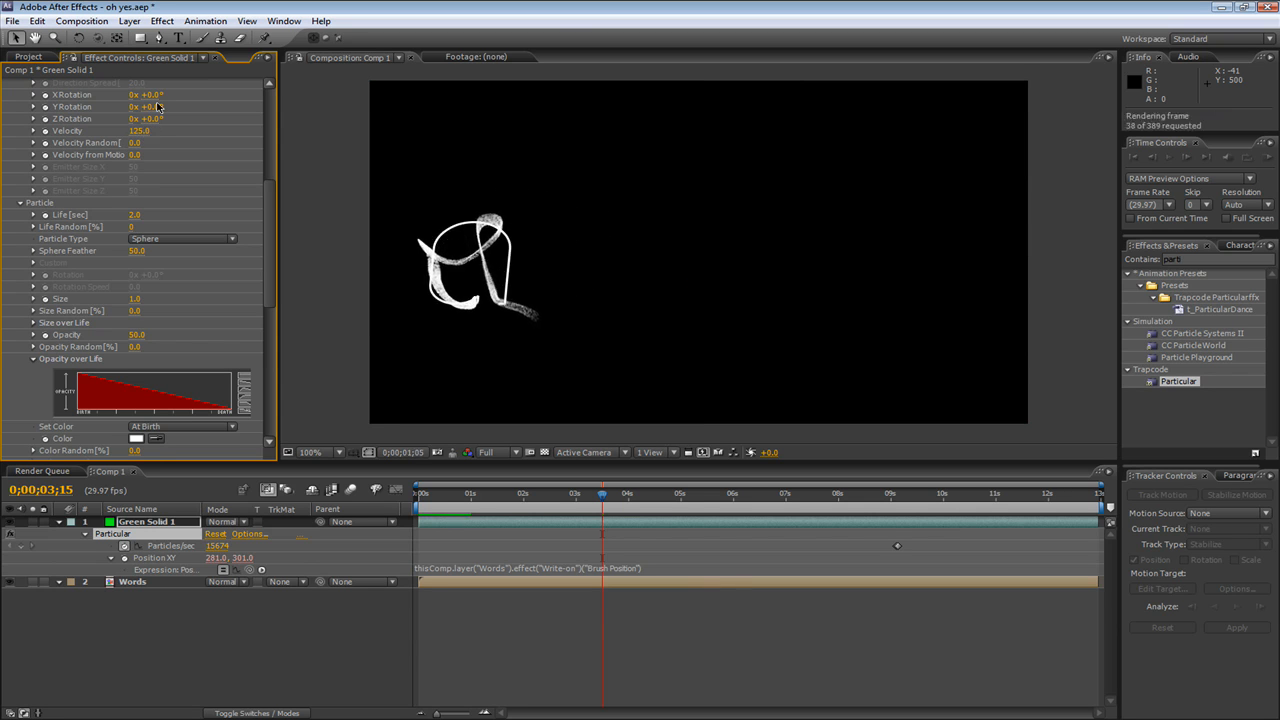
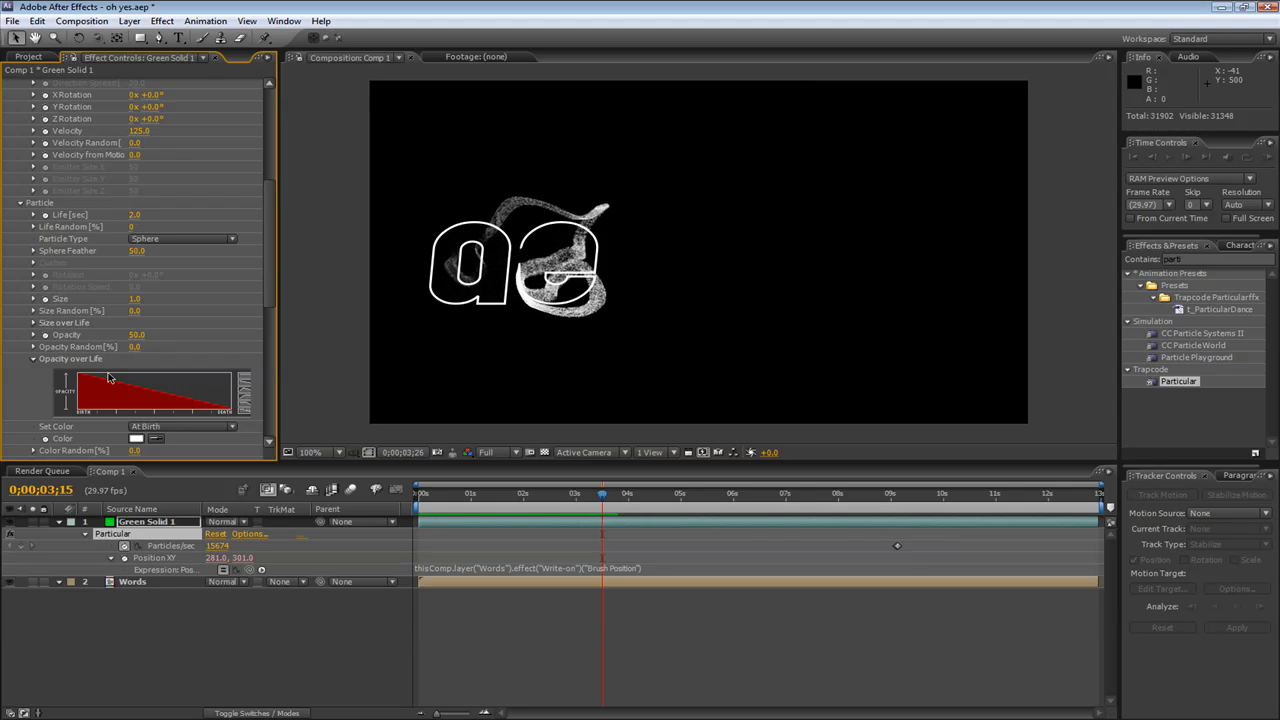
{"action": "key", "text": "space"}
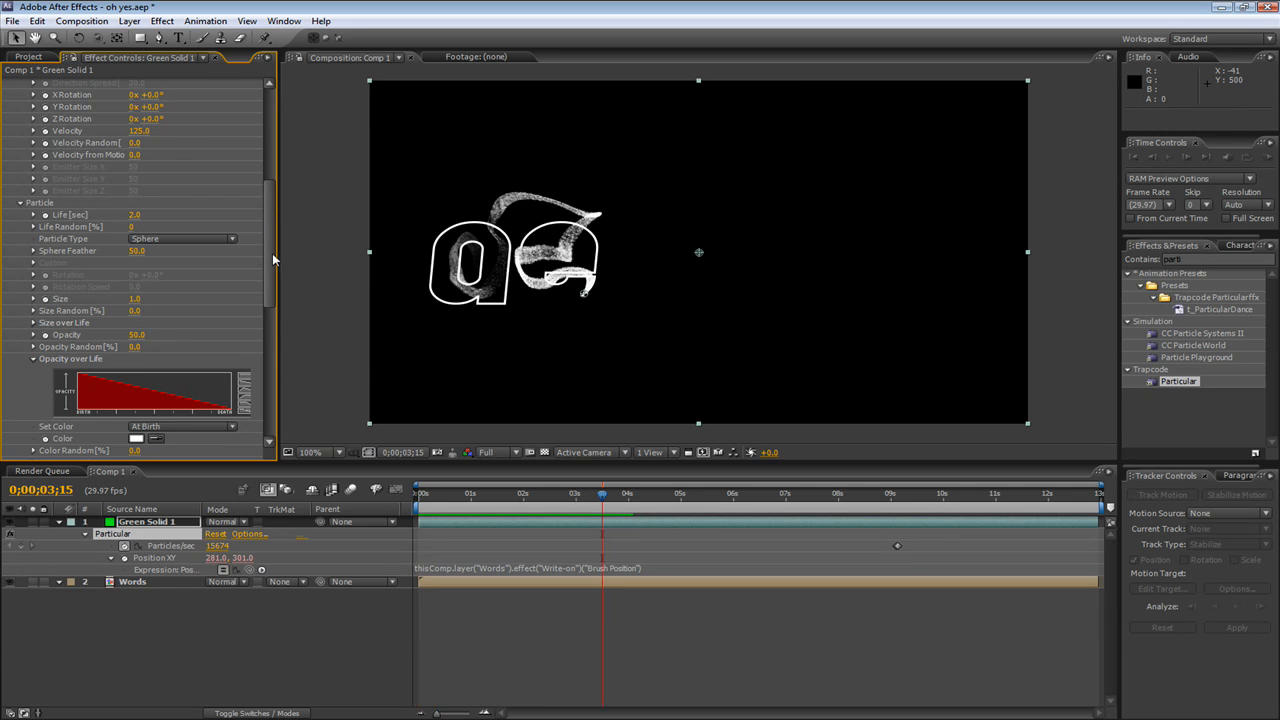
Step: Raise Air Resistance to 27.7 and slightly increase the Turbulence Field's Affect Position
{"action": "left_click_drag", "start_coordinate": [270, 301], "coordinate": [279, 378]}
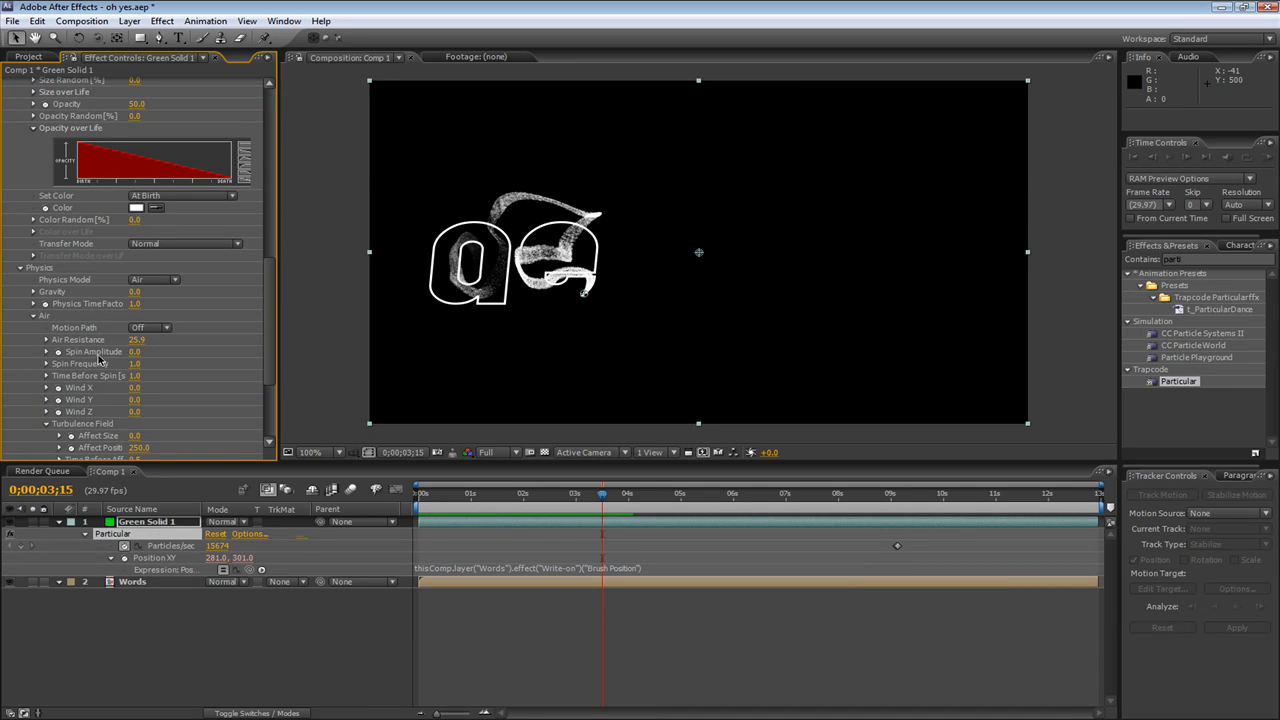
{"action": "mouse_move", "coordinate": [135, 346]}
{"action": "left_mouse_down"}
{"action": "mouse_move", "coordinate": [147, 338]}
{"action": "mouse_move", "coordinate": [113, 341]}
{"action": "mouse_move", "coordinate": [152, 341]}
{"action": "left_mouse_up"}
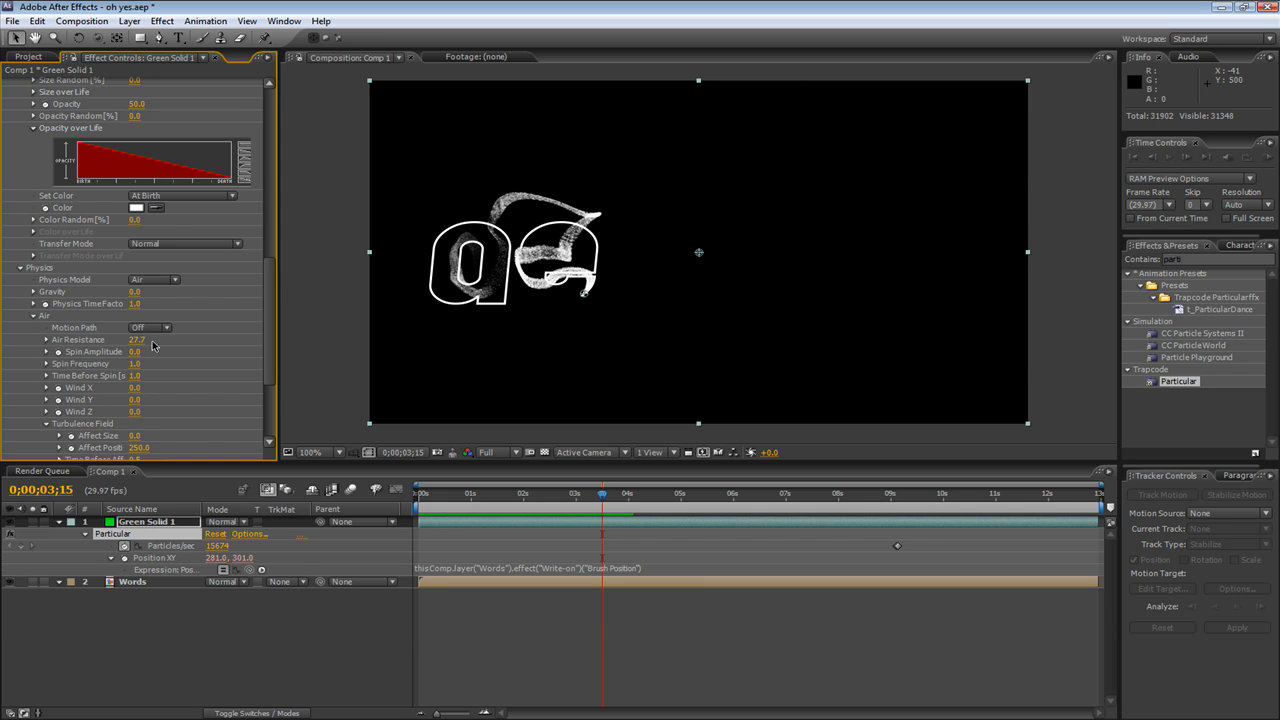
{"action": "scroll", "coordinate": [124, 376], "scroll_direction": "down", "scroll_amount": 1}
{"action": "left_click_drag", "start_coordinate": [122, 404], "coordinate": [152, 397]}
Step: Try a particle Opacity of 8, check it in a RAM preview, and undo the change
{"action": "scroll", "coordinate": [162, 352], "scroll_direction": "up", "scroll_amount": 5}
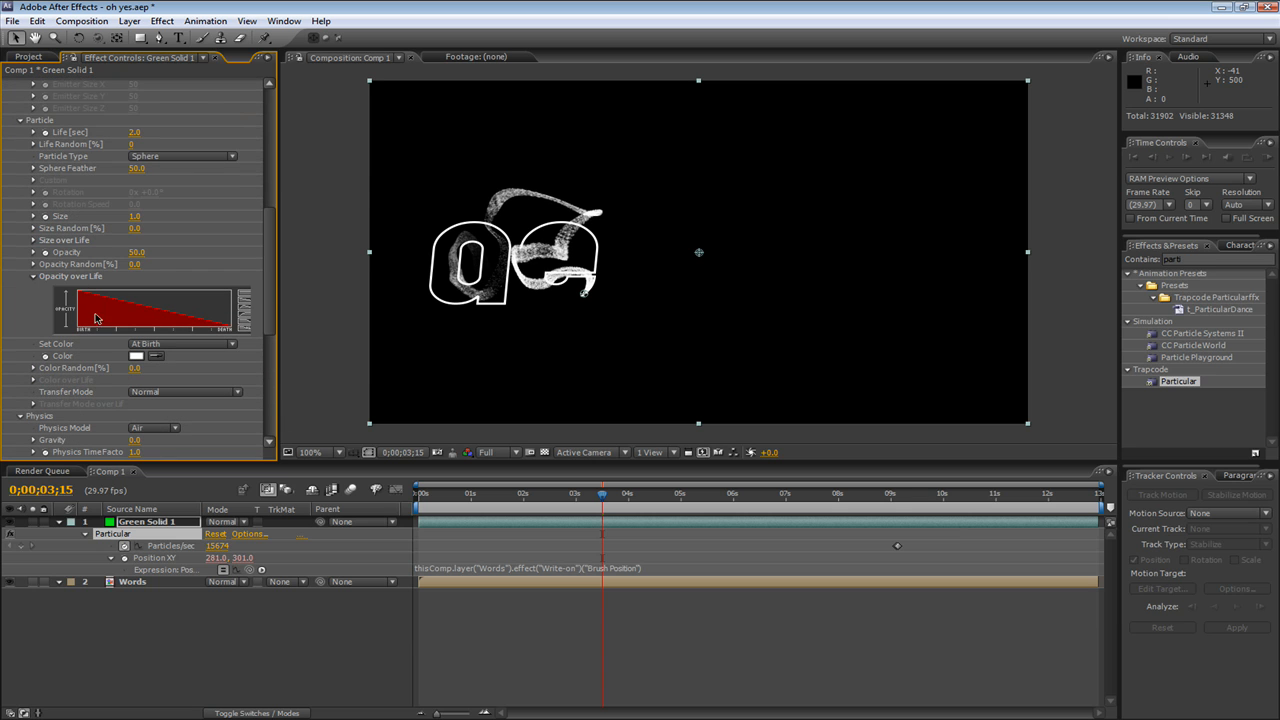
{"action": "left_click_drag", "start_coordinate": [117, 249], "coordinate": [90, 251]}
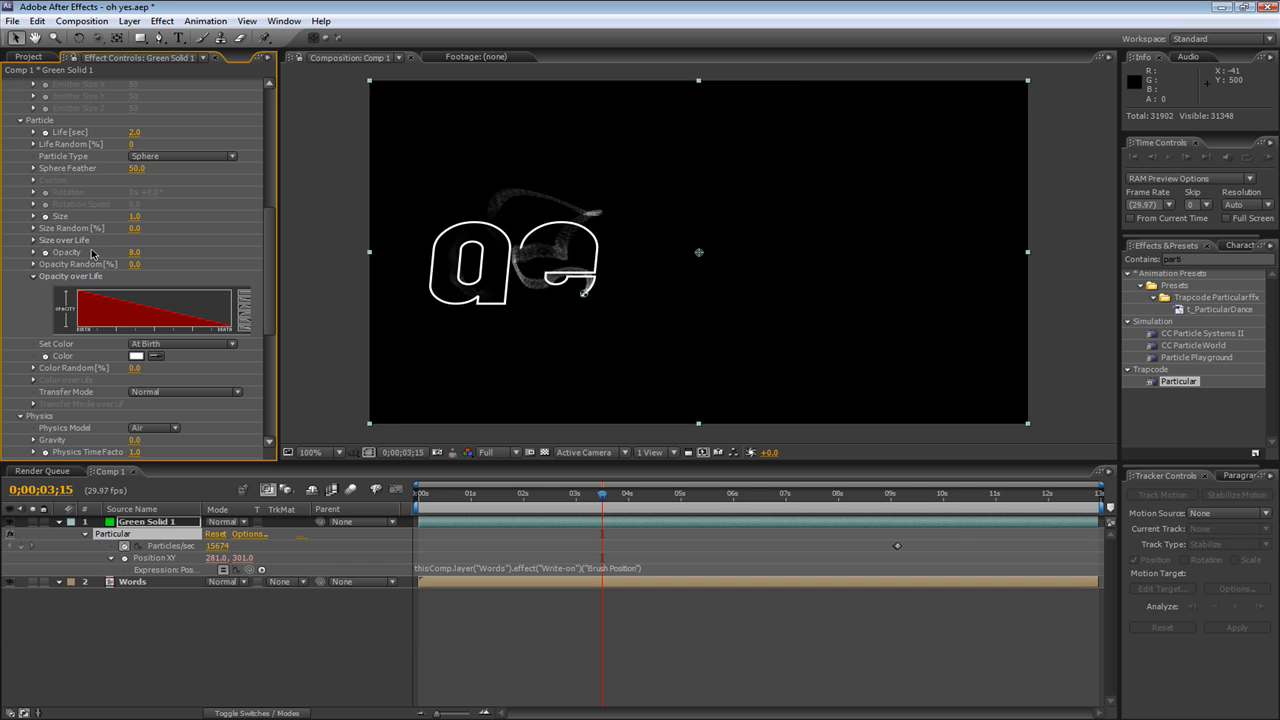
{"action": "key", "text": "KP_0"}
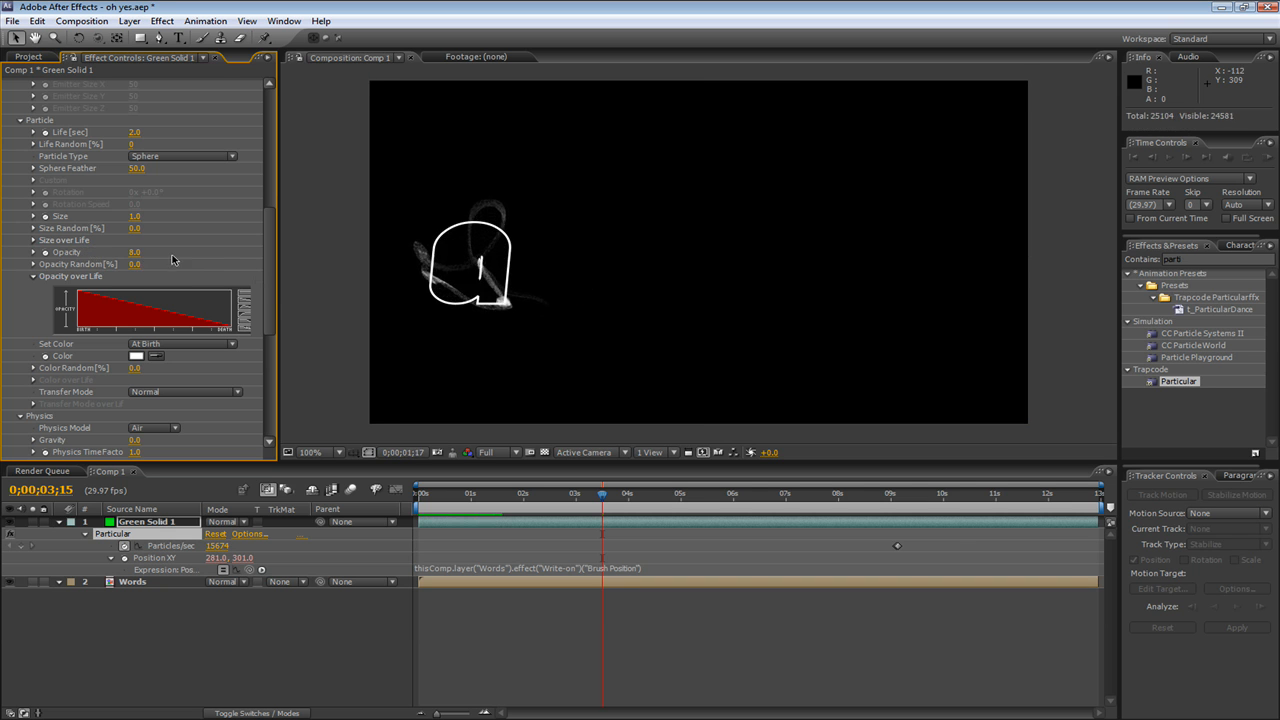
{"action": "key", "text": "ctrl+z"}
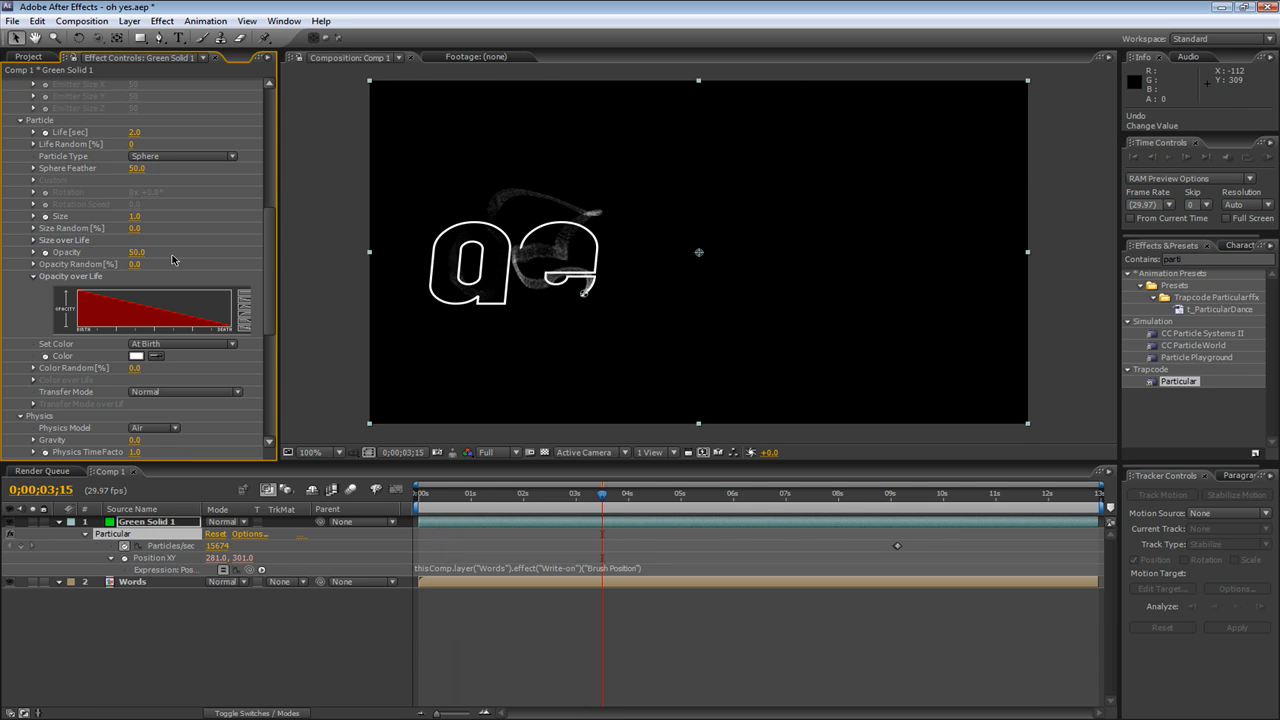
Step: Move to 0;00;11;05 and add a new text layer reading "aetuts" over the outlined logo
{"action": "left_click_drag", "start_coordinate": [598, 493], "coordinate": [1004, 502]}
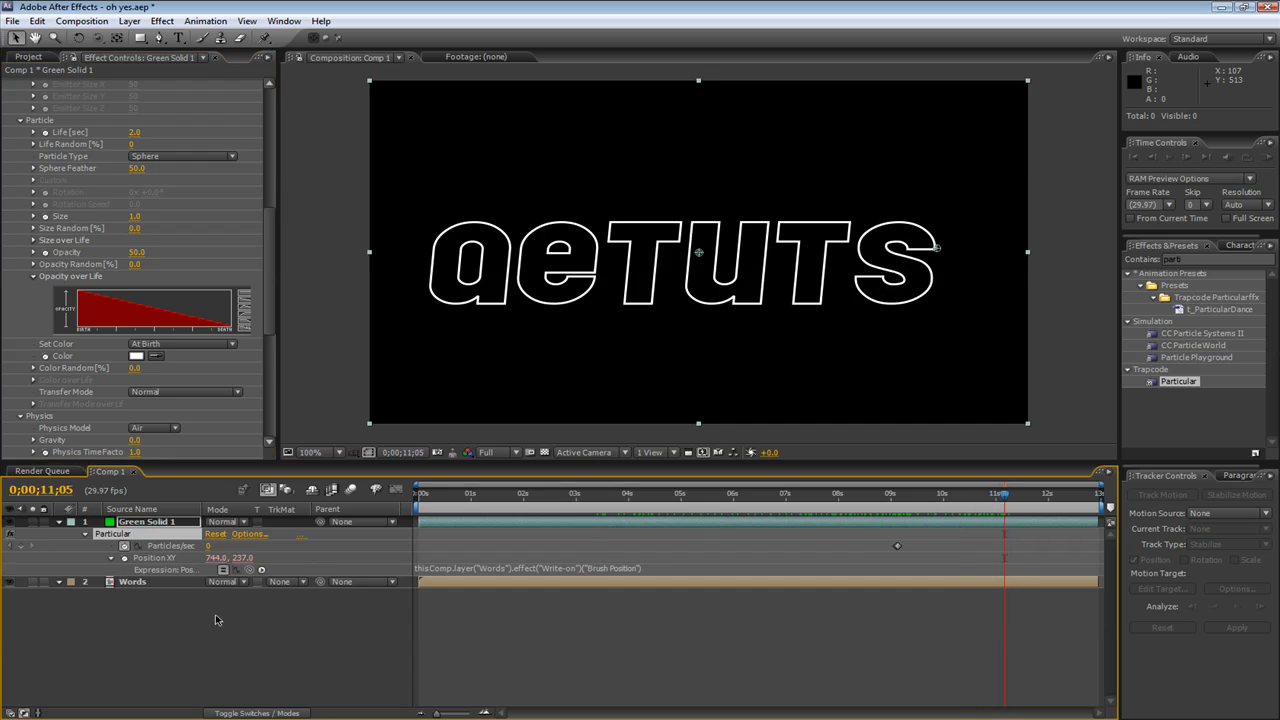
{"action": "left_click", "coordinate": [155, 601]}
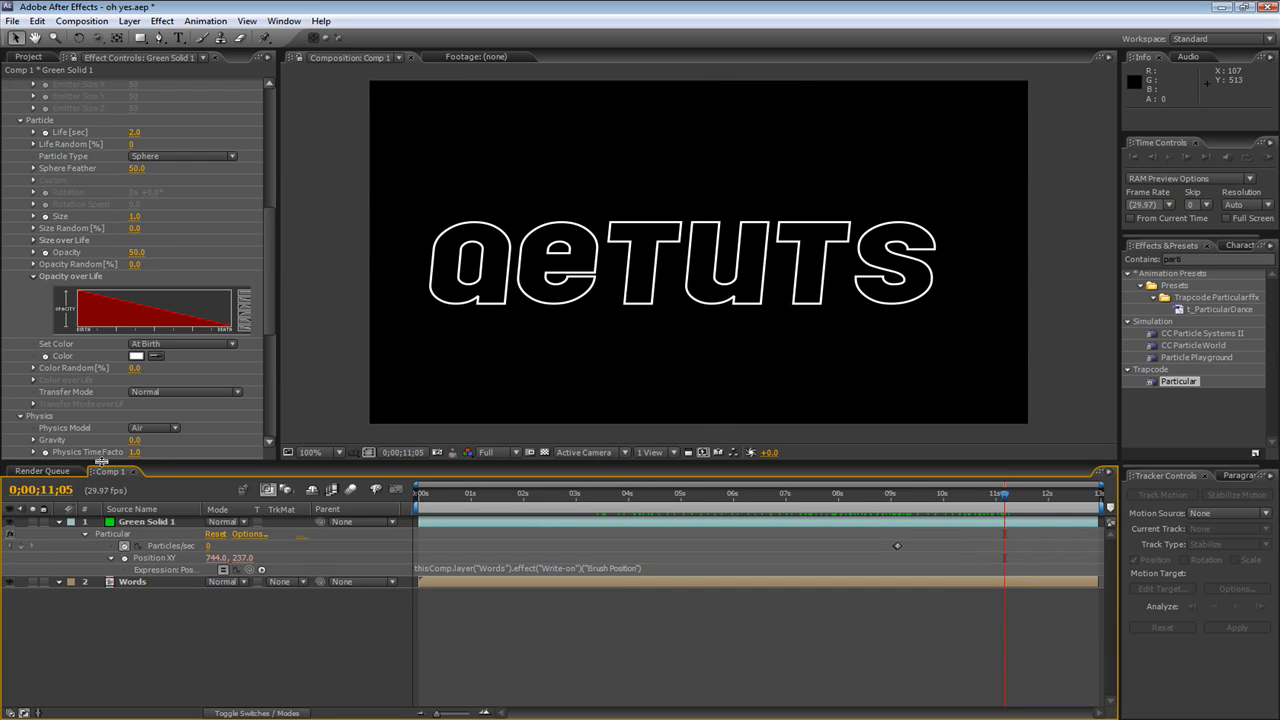
{"action": "left_click", "coordinate": [181, 39]}
{"action": "left_click", "coordinate": [426, 293]}
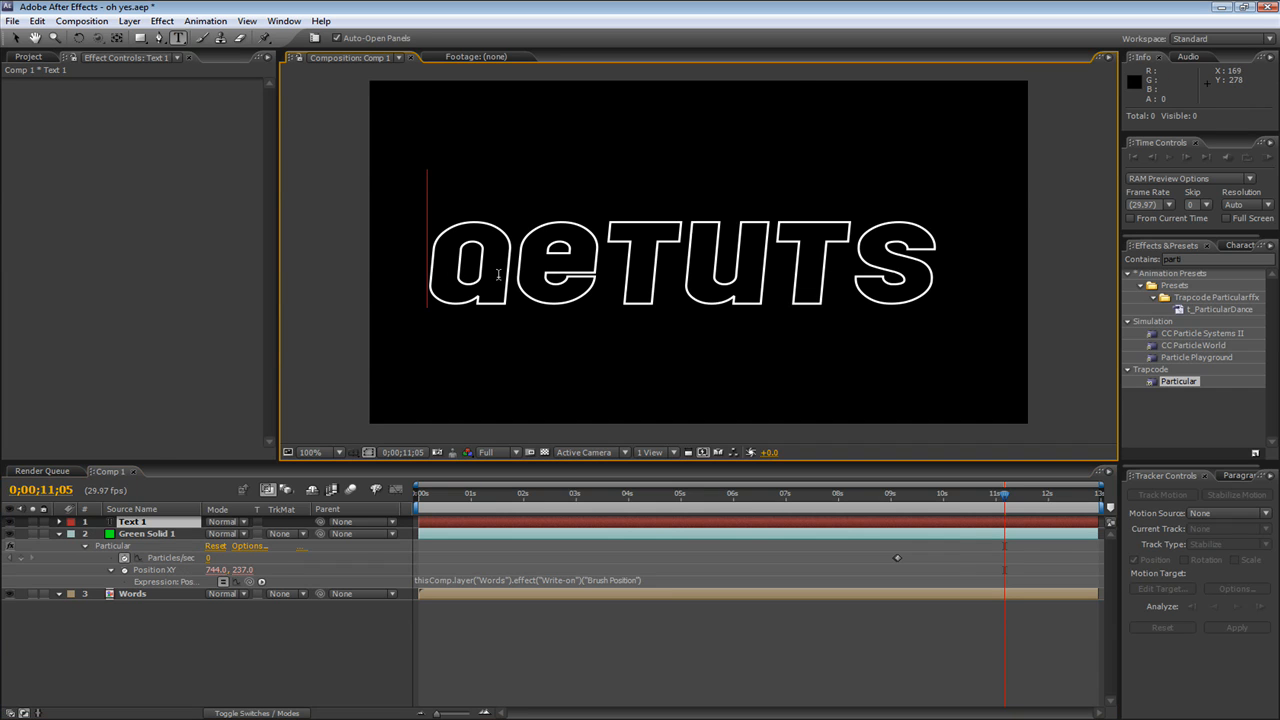
{"action": "type", "text": "aetuts"}
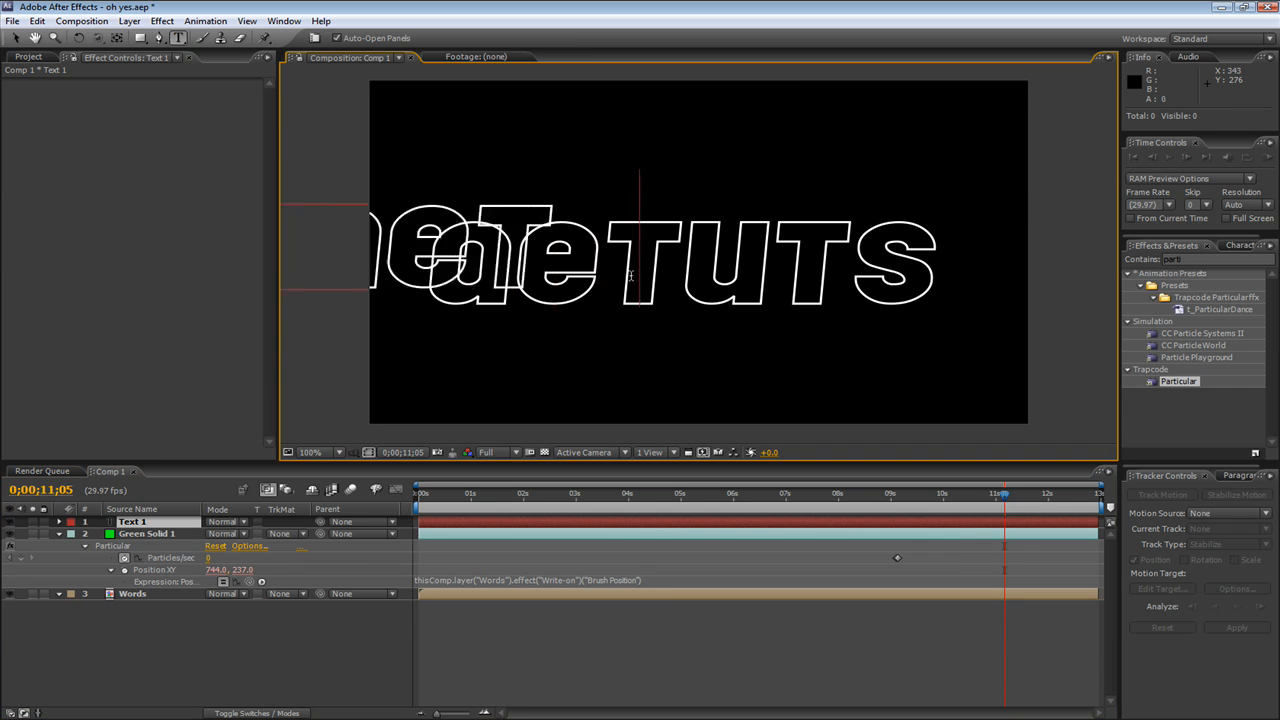
Step: Change the whole aetuts text from a white outline to a solid red fill with no stroke
{"action": "key", "text": "ctrl+a"}
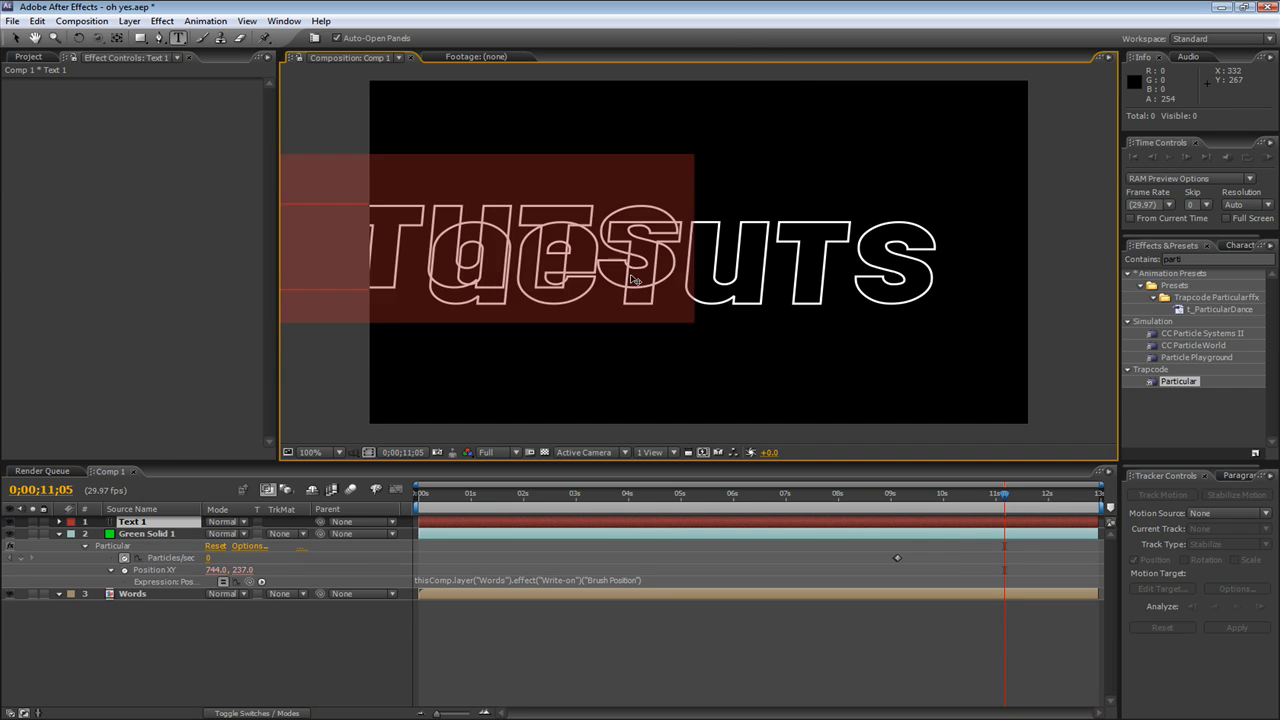
{"action": "left_click", "coordinate": [1240, 245]}
{"action": "left_click", "coordinate": [1267, 267]}
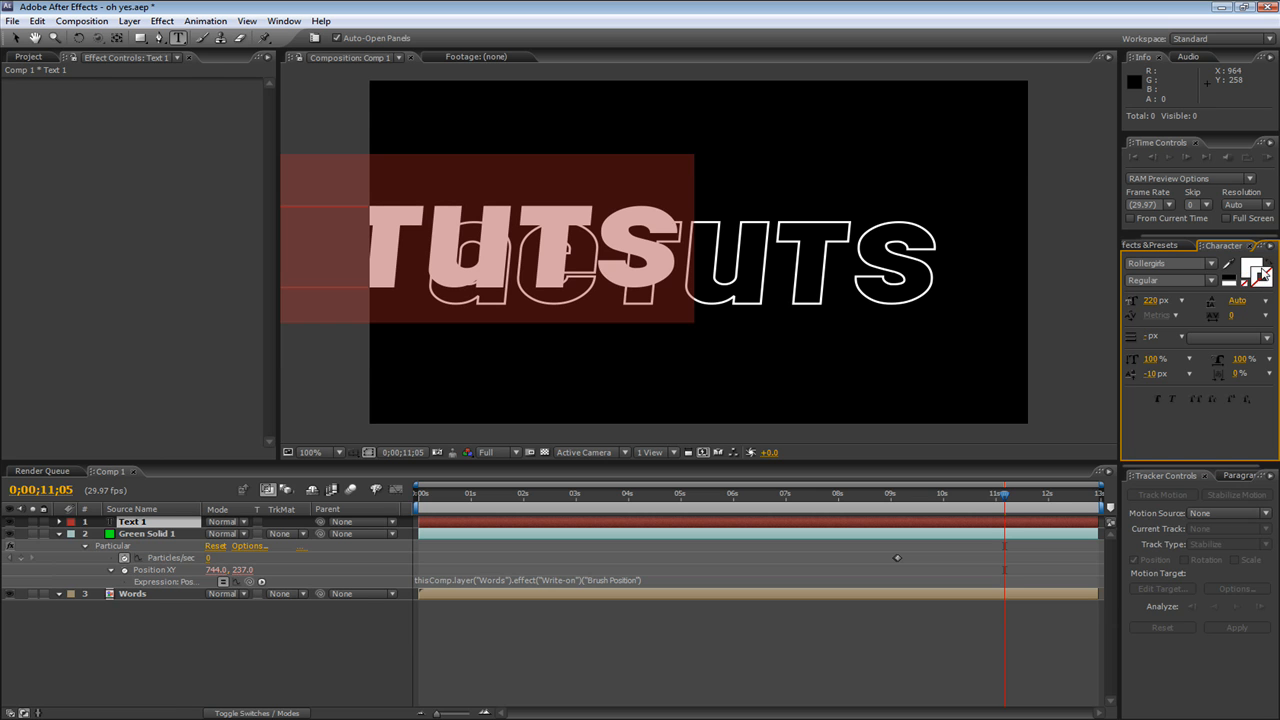
{"action": "left_click", "coordinate": [1249, 272]}
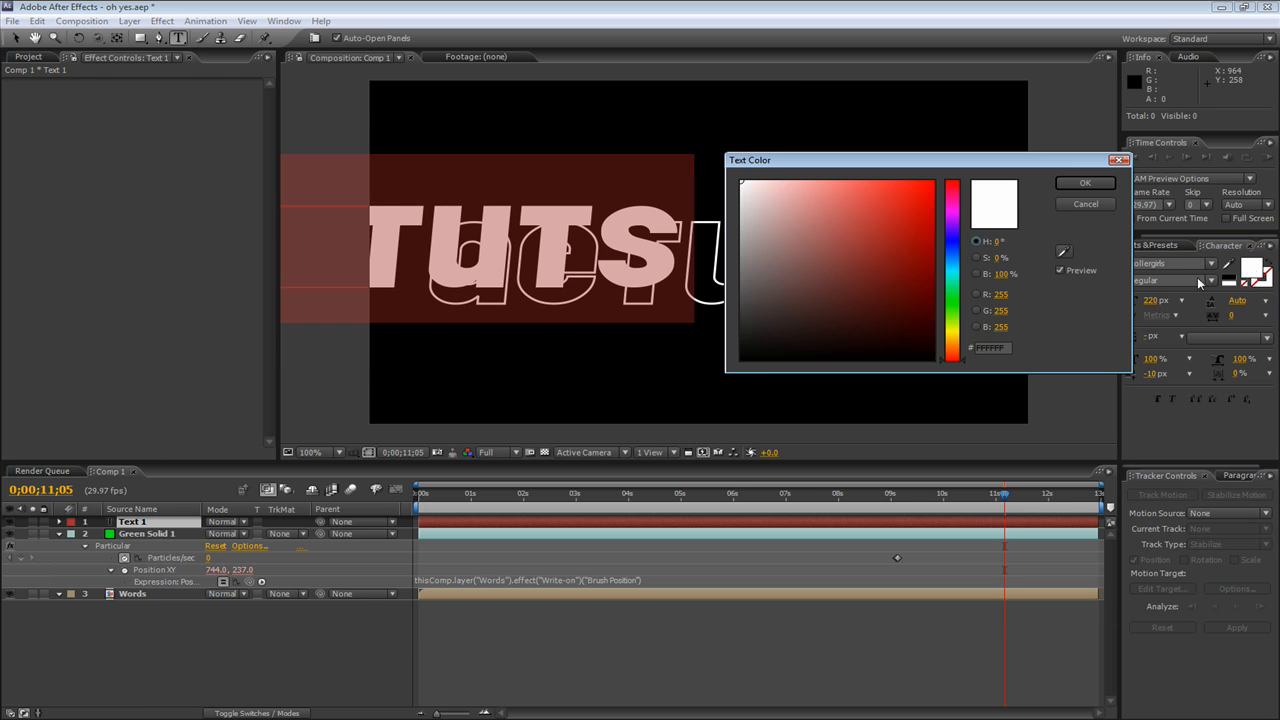
{"action": "left_click_drag", "start_coordinate": [854, 254], "coordinate": [1018, 130]}
{"action": "left_click", "coordinate": [1086, 188]}
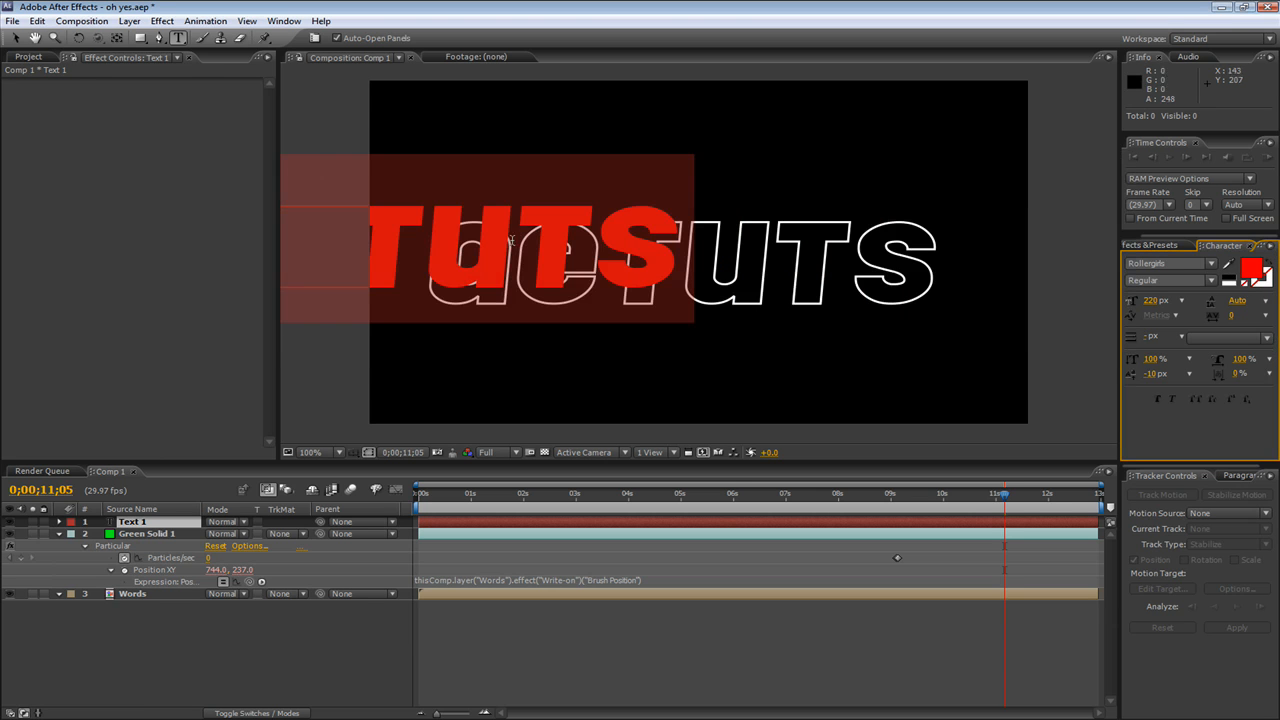
Step: Move the red aetuts text over the outlined logo and nudge it until the letters line up exactly
{"action": "left_click", "coordinate": [15, 37]}
{"action": "left_click_drag", "start_coordinate": [777, 272], "coordinate": [775, 274]}
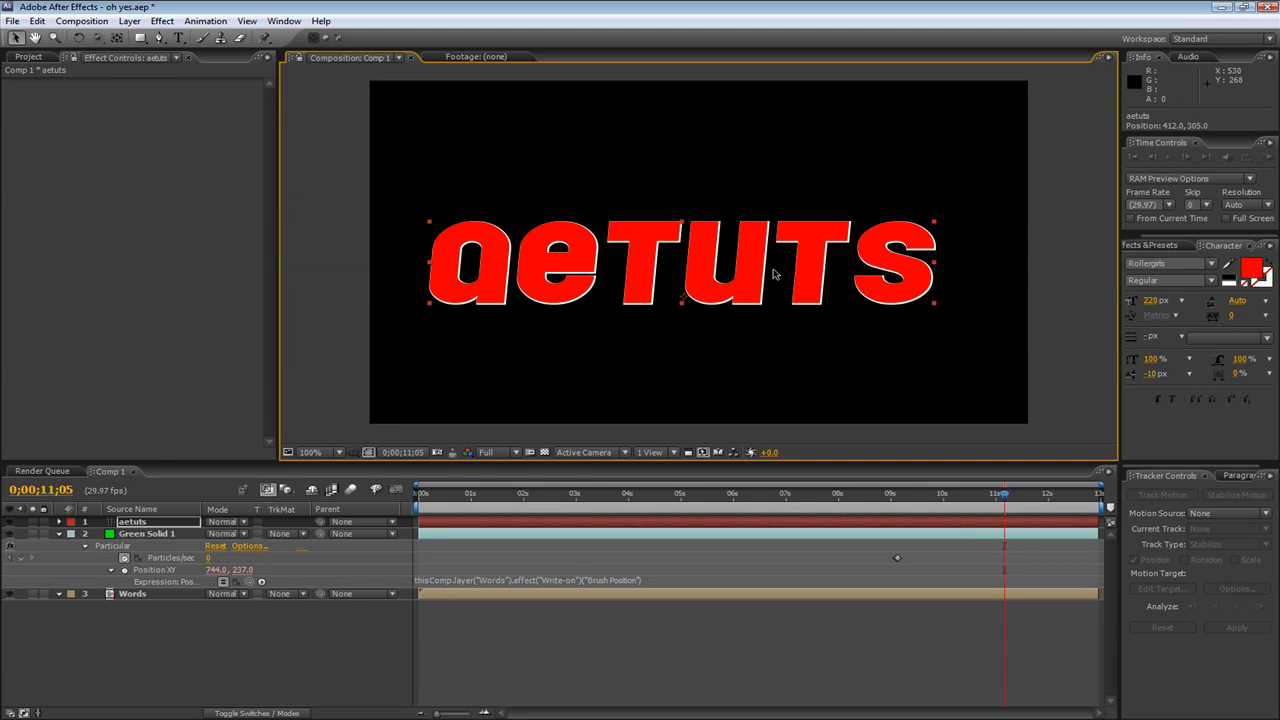
{"action": "key", "text": "Down"}
{"action": "key", "text": "Down"}
{"action": "key", "text": "Right"}
{"action": "key", "text": "Up"}
{"action": "key", "text": "Left"}
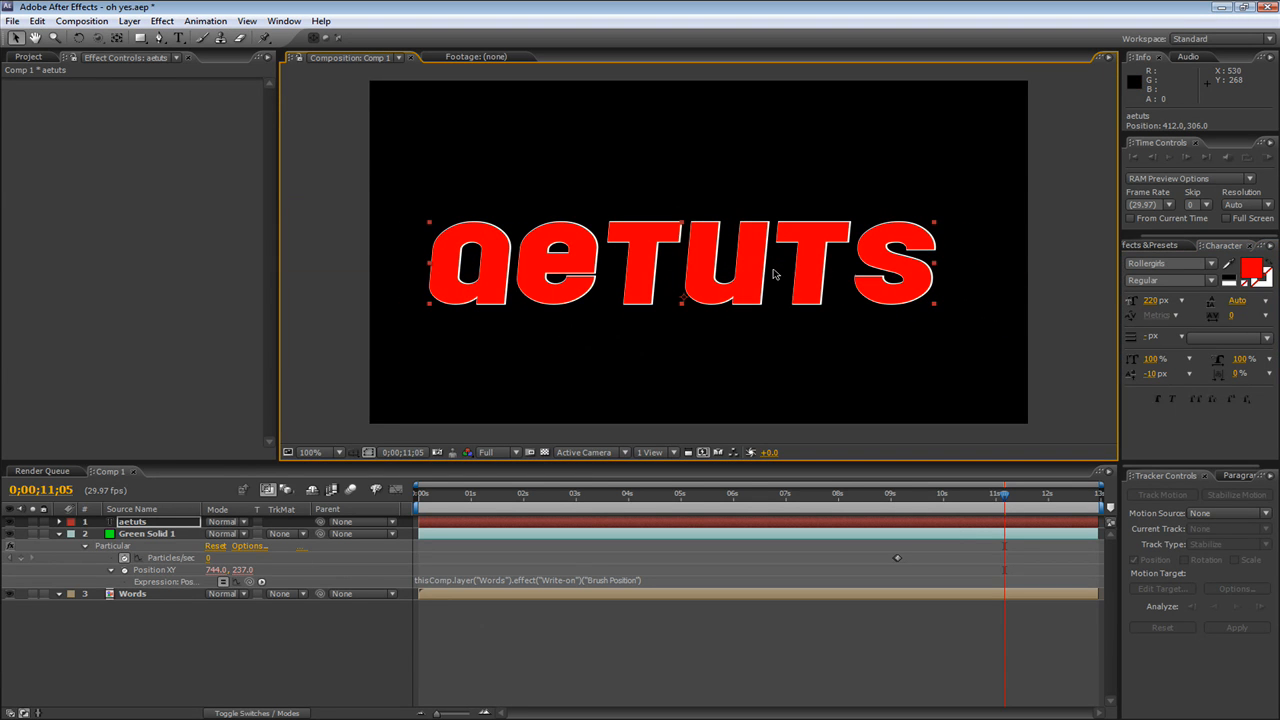
{"action": "key", "text": "Right"}
{"action": "left_click", "coordinate": [239, 700]}
{"action": "left_click", "coordinate": [140, 524]}
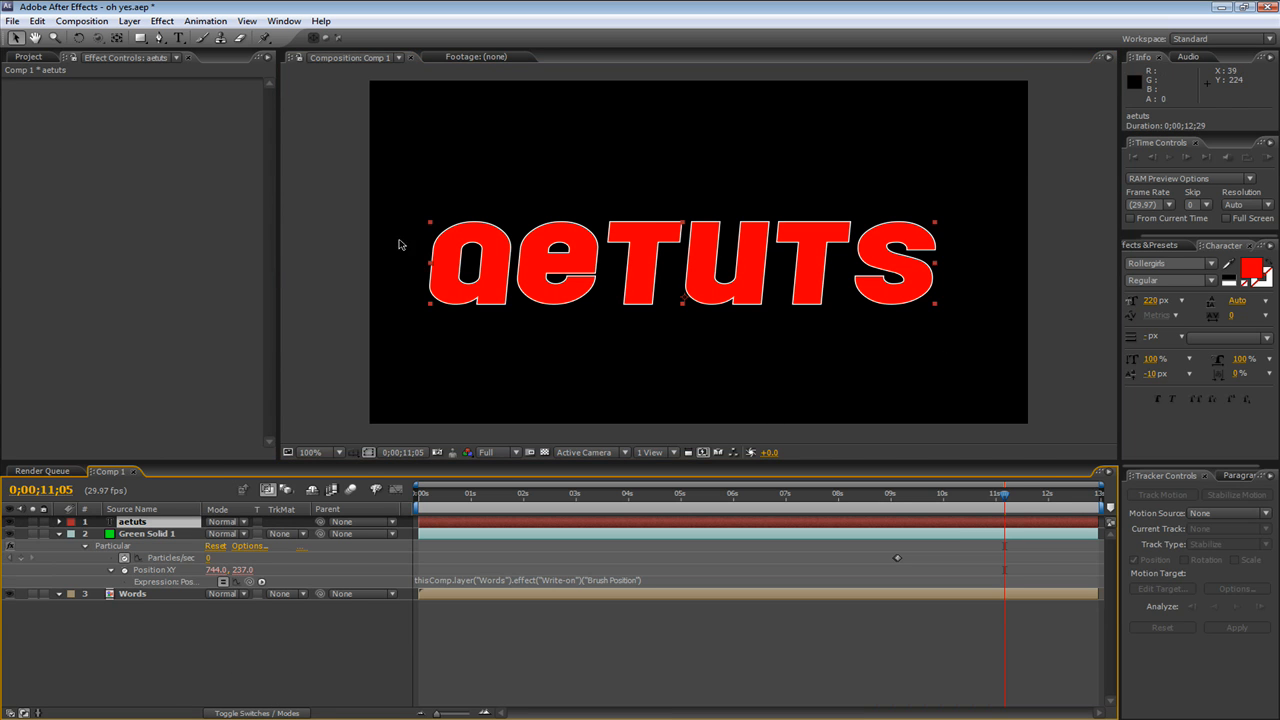
Step: Move to 0;00;03;03 and add an 864 x 486 cyan solid (00FFEA) above the aetuts text layer
{"action": "left_click", "coordinate": [1220, 487]}
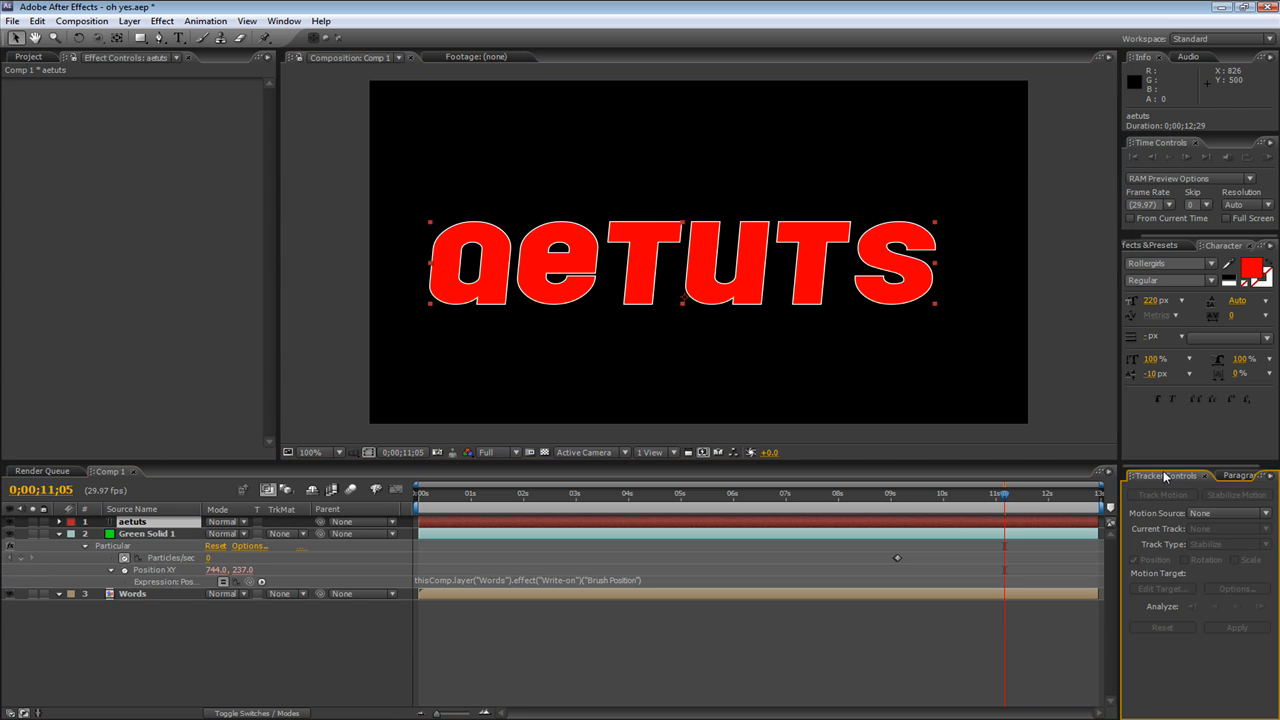
{"action": "left_click_drag", "start_coordinate": [430, 497], "coordinate": [581, 498]}
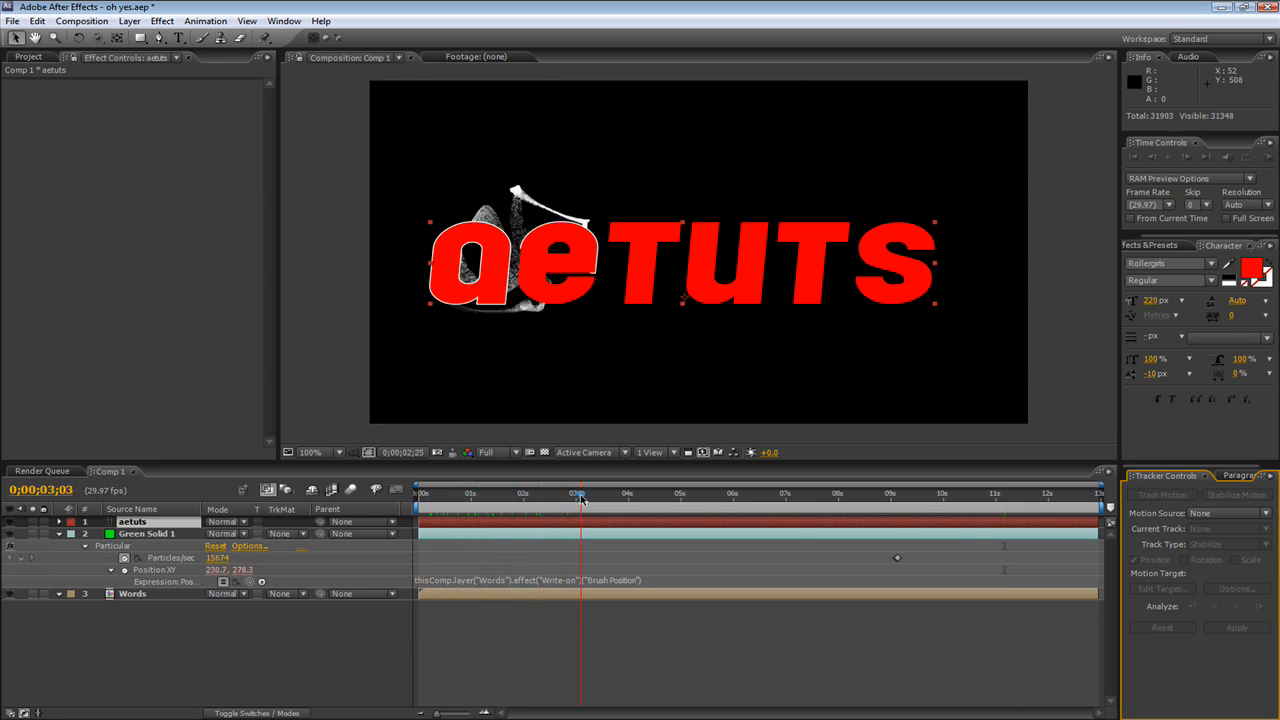
{"action": "left_click", "coordinate": [120, 595]}
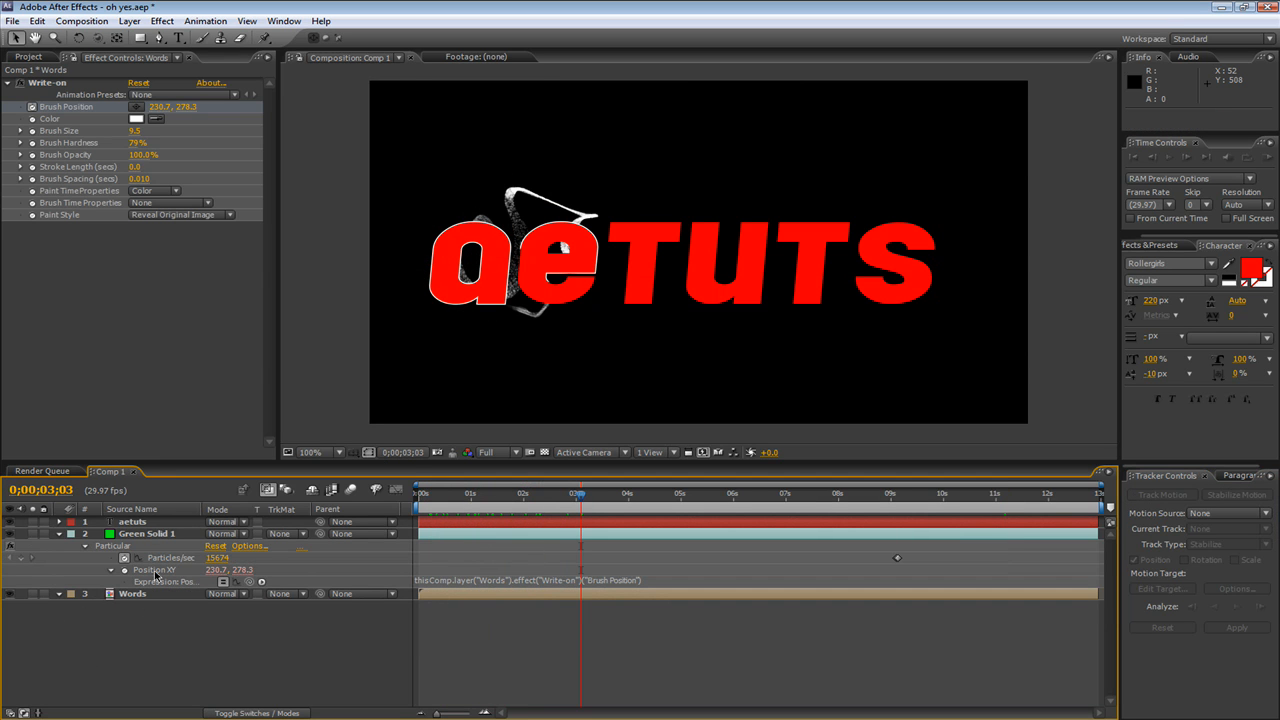
{"action": "left_click", "coordinate": [145, 522]}
{"action": "right_click", "coordinate": [147, 617]}
{"action": "mouse_move", "coordinate": [180, 623]}
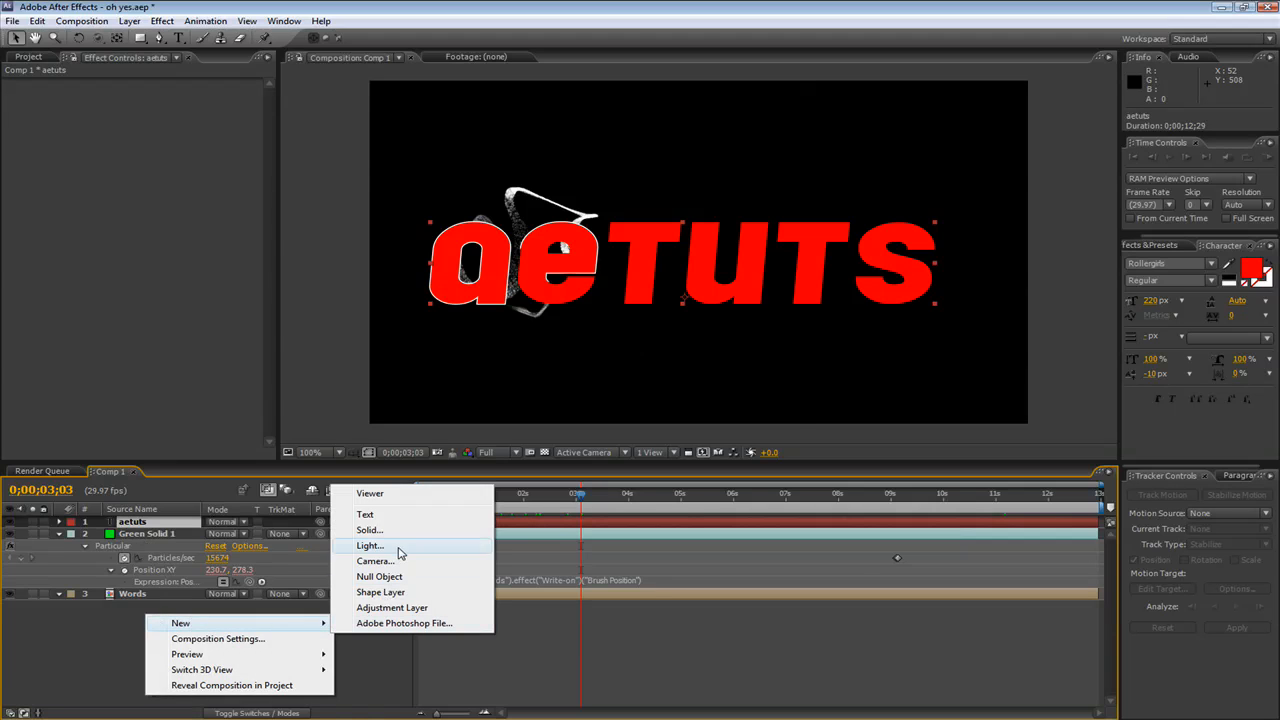
{"action": "left_click", "coordinate": [369, 530]}
{"action": "left_click", "coordinate": [566, 378]}
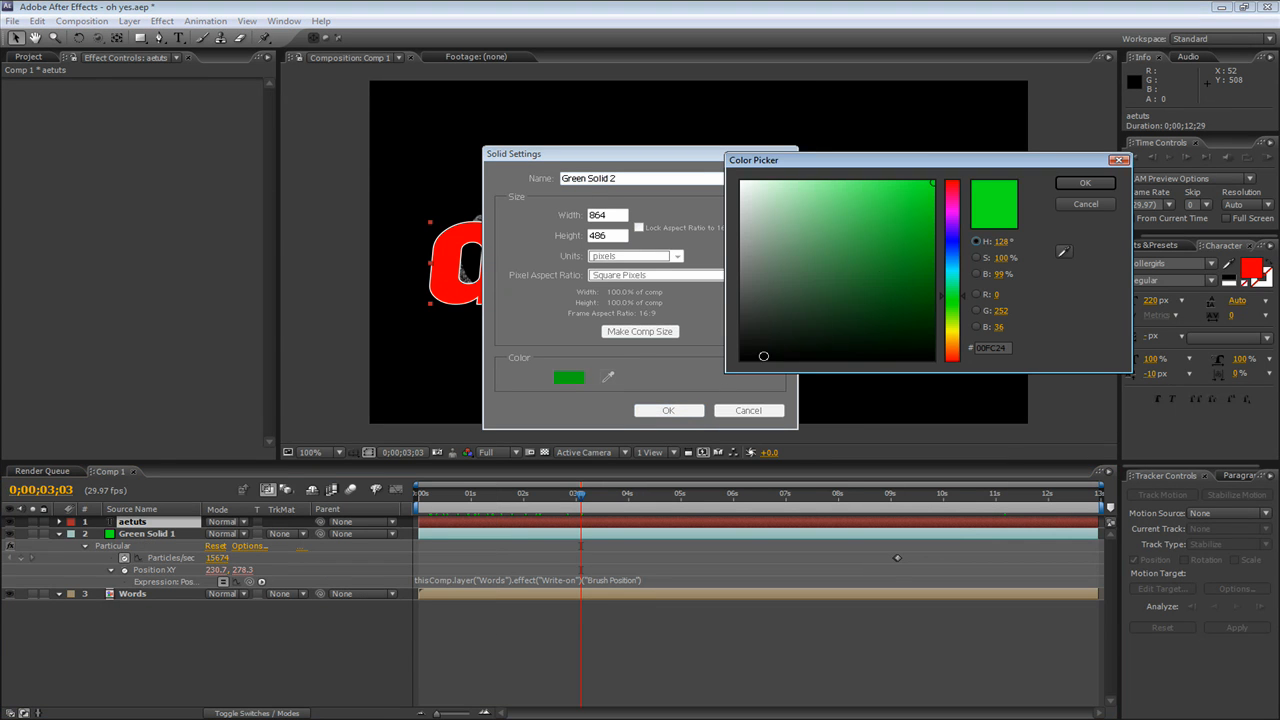
{"action": "left_click", "coordinate": [951, 262]}
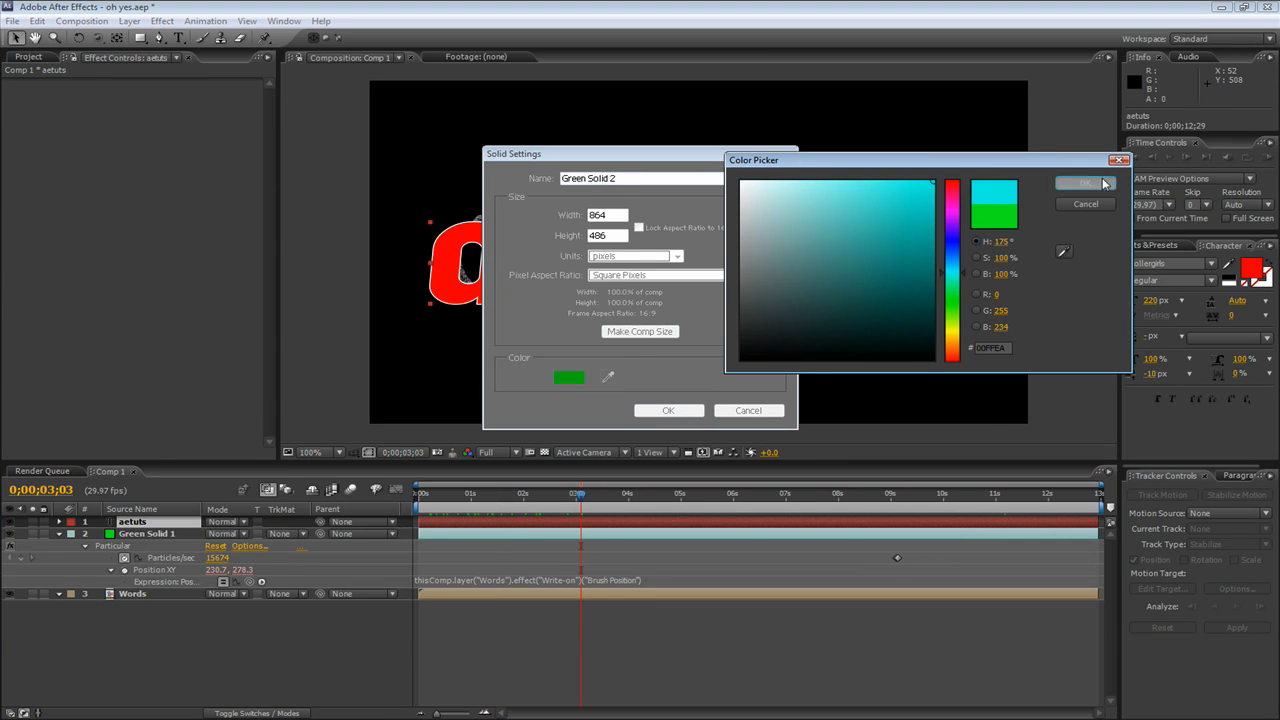
{"action": "left_click", "coordinate": [1085, 183]}
{"action": "left_click", "coordinate": [668, 411]}
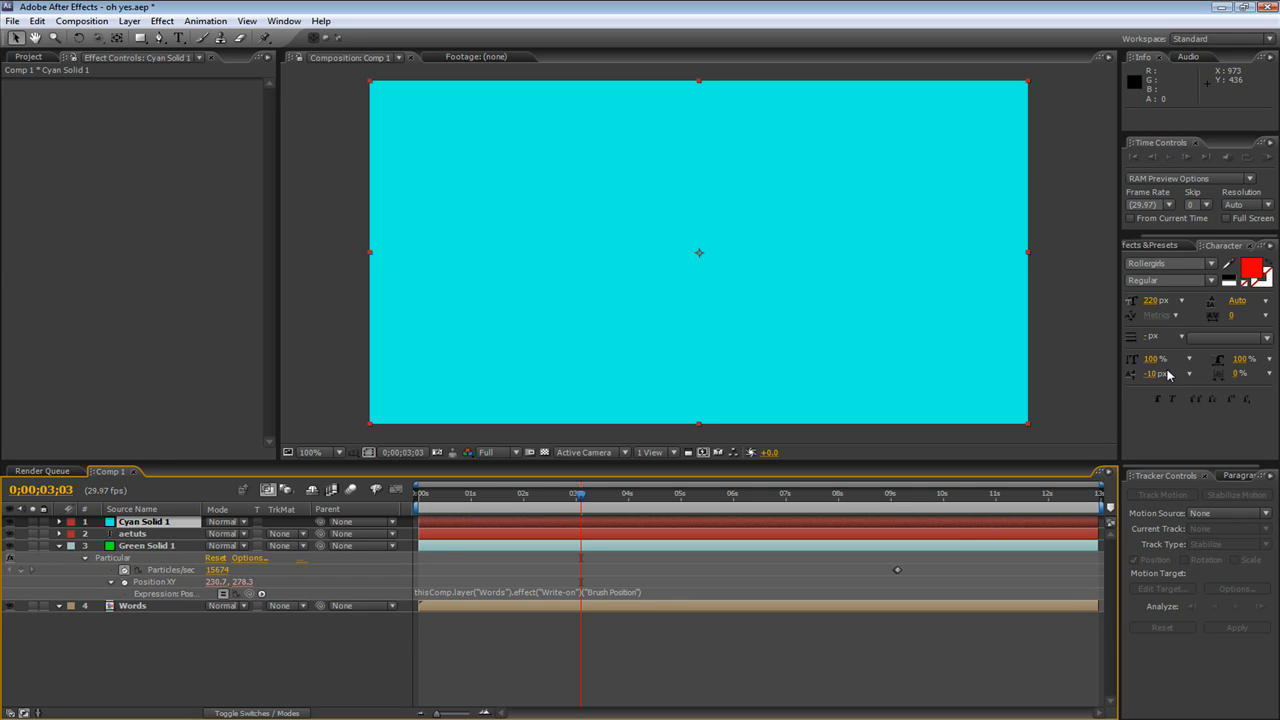
Step: Lower the cyan solid's Opacity to 31% so the lettering shows through
{"action": "left_click", "coordinate": [1237, 476]}
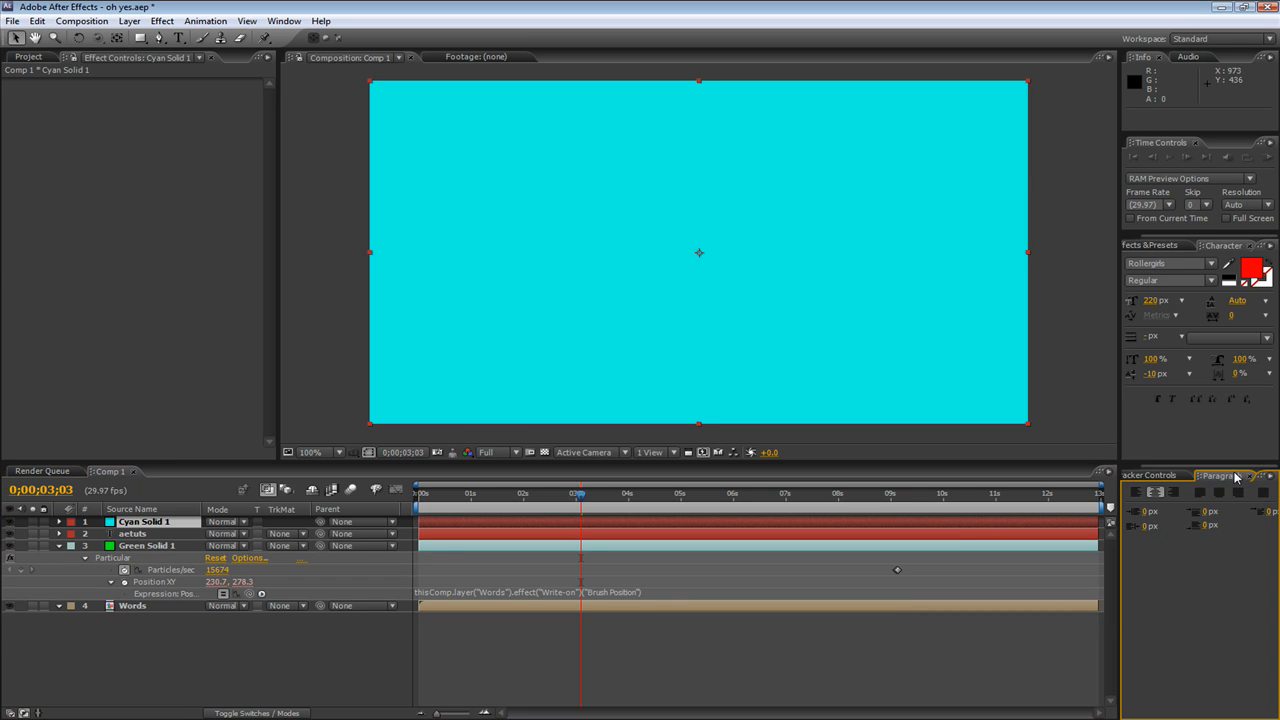
{"action": "left_click", "coordinate": [1170, 244]}
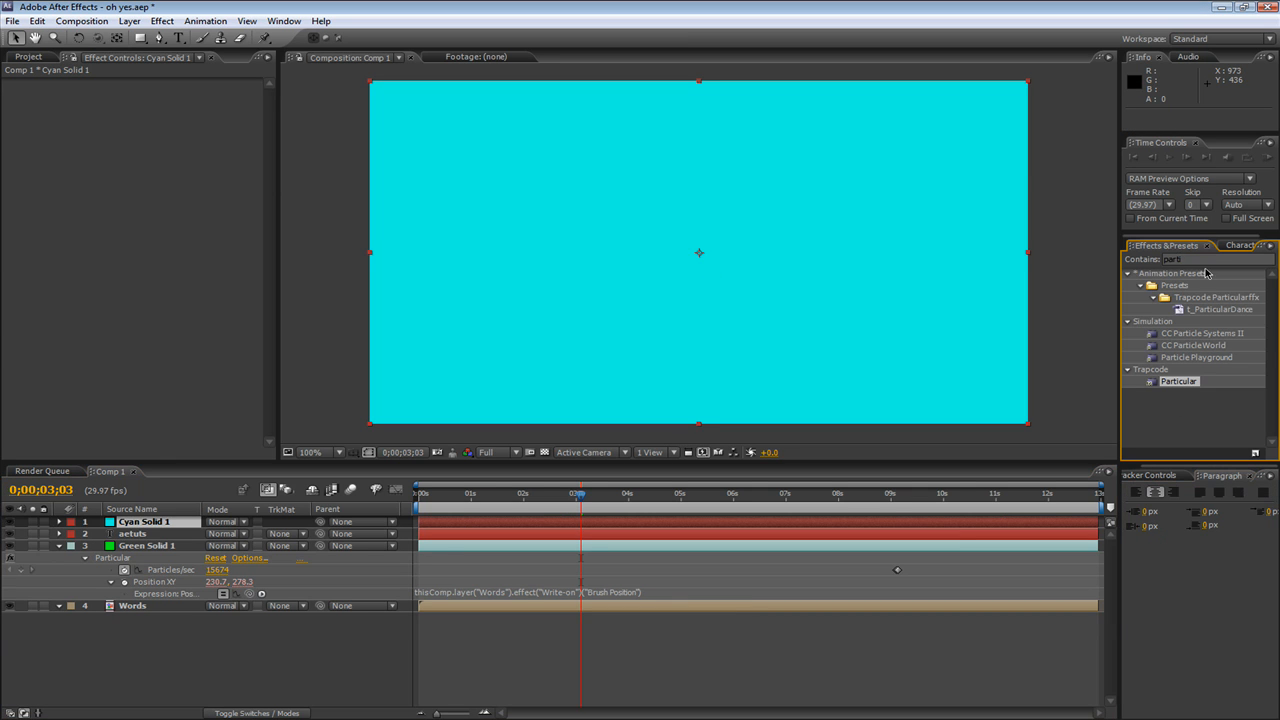
{"action": "left_click", "coordinate": [1200, 260]}
{"action": "left_click", "coordinate": [207, 647]}
{"action": "left_click", "coordinate": [141, 511]}
{"action": "left_click", "coordinate": [140, 523]}
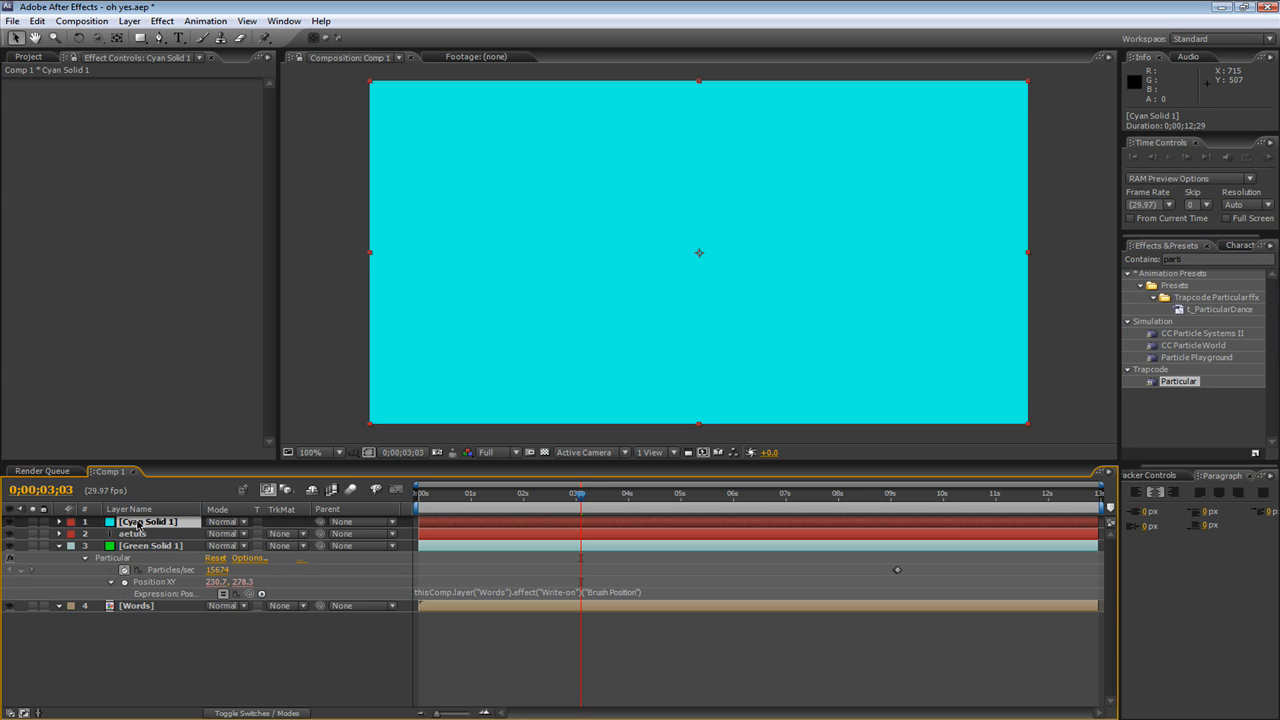
{"action": "key", "text": "t"}
{"action": "left_click_drag", "start_coordinate": [215, 534], "coordinate": [165, 534]}
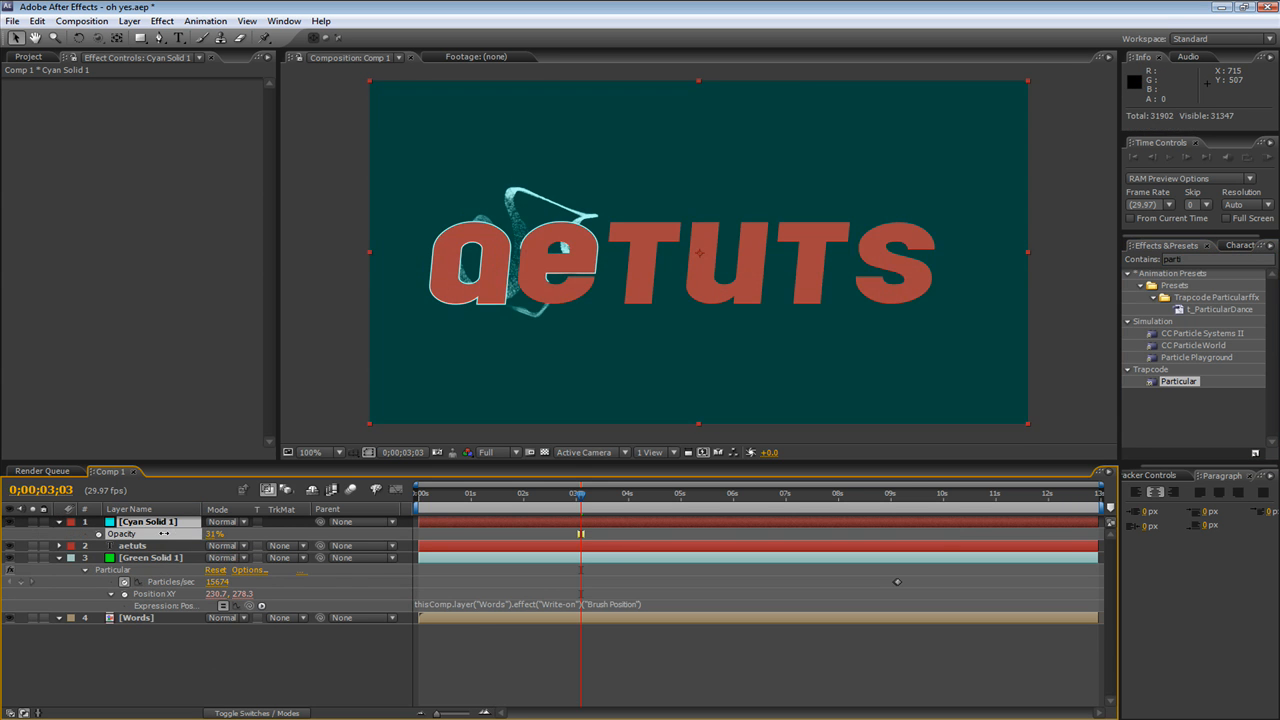
Step: Draw a rectangular mask on the cyan solid that closely surrounds the whole aetuts lettering
{"action": "left_click", "coordinate": [155, 679]}
{"action": "left_click_drag", "start_coordinate": [140, 38], "coordinate": [172, 38]}
{"action": "mouse_move", "coordinate": [422, 207]}
{"action": "left_mouse_down"}
{"action": "mouse_move", "coordinate": [850, 326]}
{"action": "mouse_move", "coordinate": [958, 321]}
{"action": "left_mouse_up"}
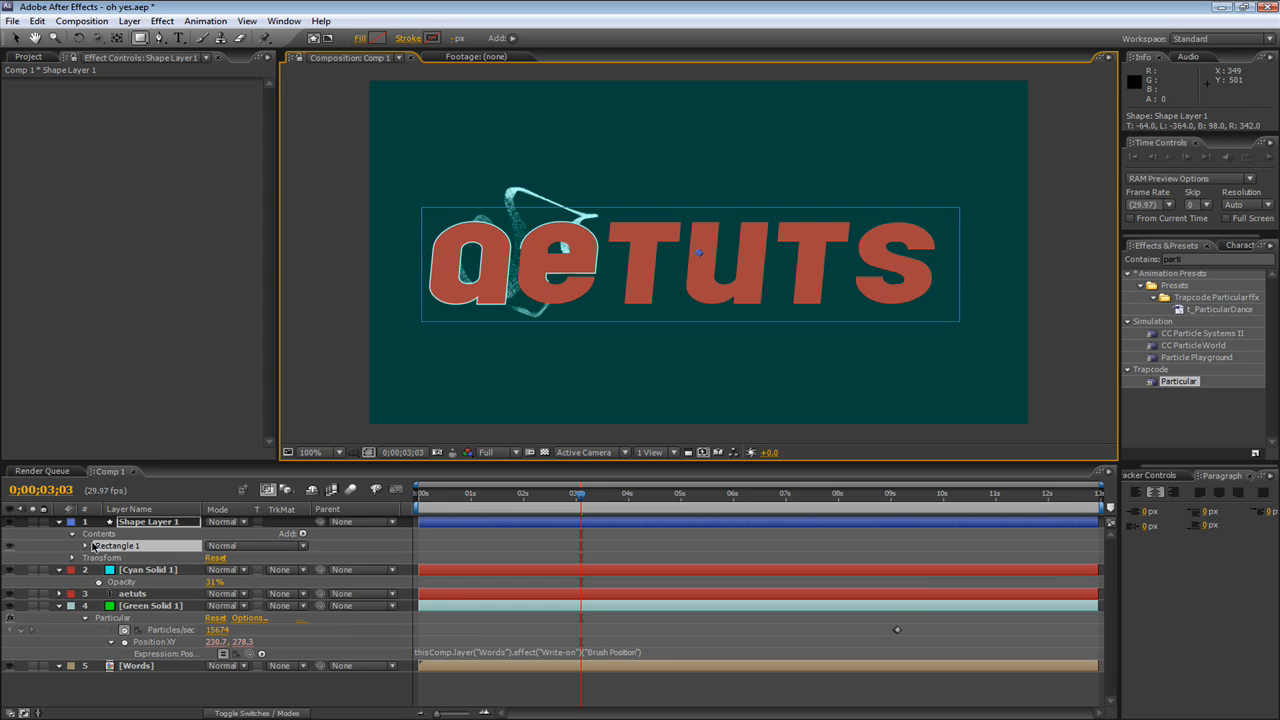
{"action": "key", "text": "ctrl+z"}
{"action": "left_click", "coordinate": [141, 523]}
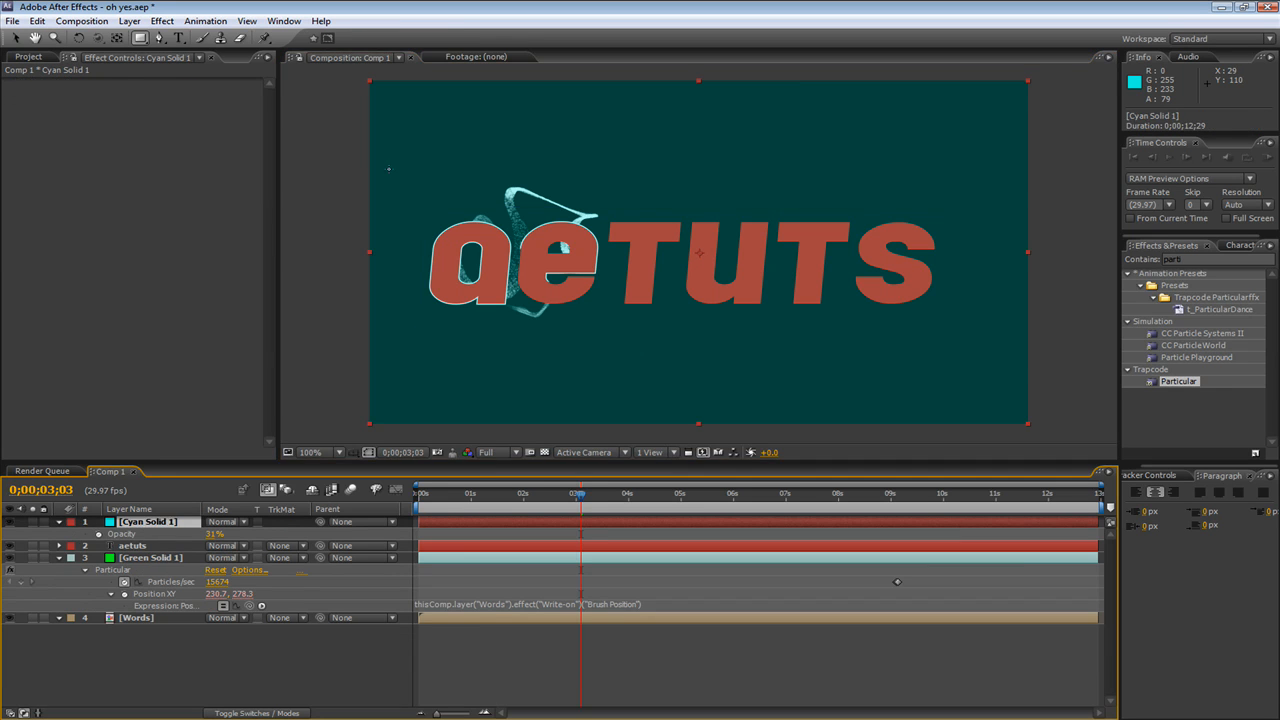
{"action": "left_click_drag", "start_coordinate": [417, 199], "coordinate": [958, 328]}
{"action": "key", "text": "t"}
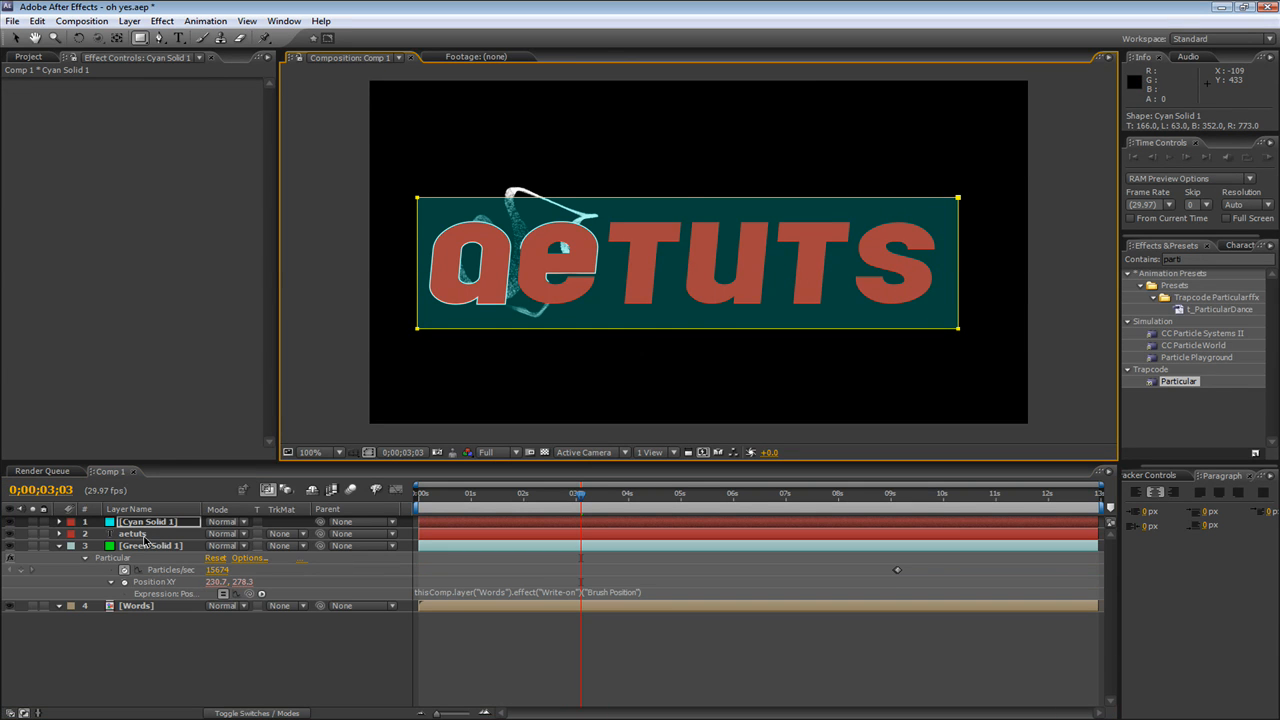
Step: Set the masked cyan solid's Opacity back to 100%
{"action": "left_click", "coordinate": [152, 523]}
{"action": "key", "text": "t"}
{"action": "left_click_drag", "start_coordinate": [210, 534], "coordinate": [494, 534]}
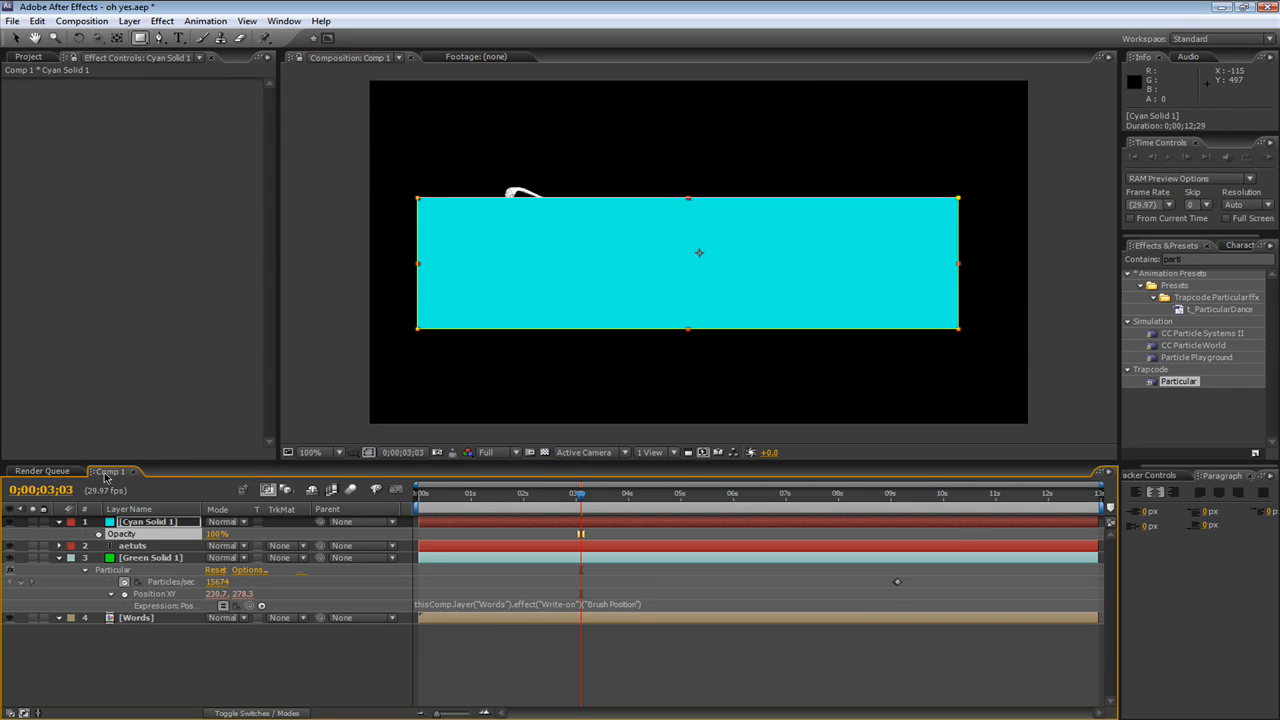
Step: Find the Scribble effect and apply it to the masked cyan solid
{"action": "left_click", "coordinate": [155, 522]}
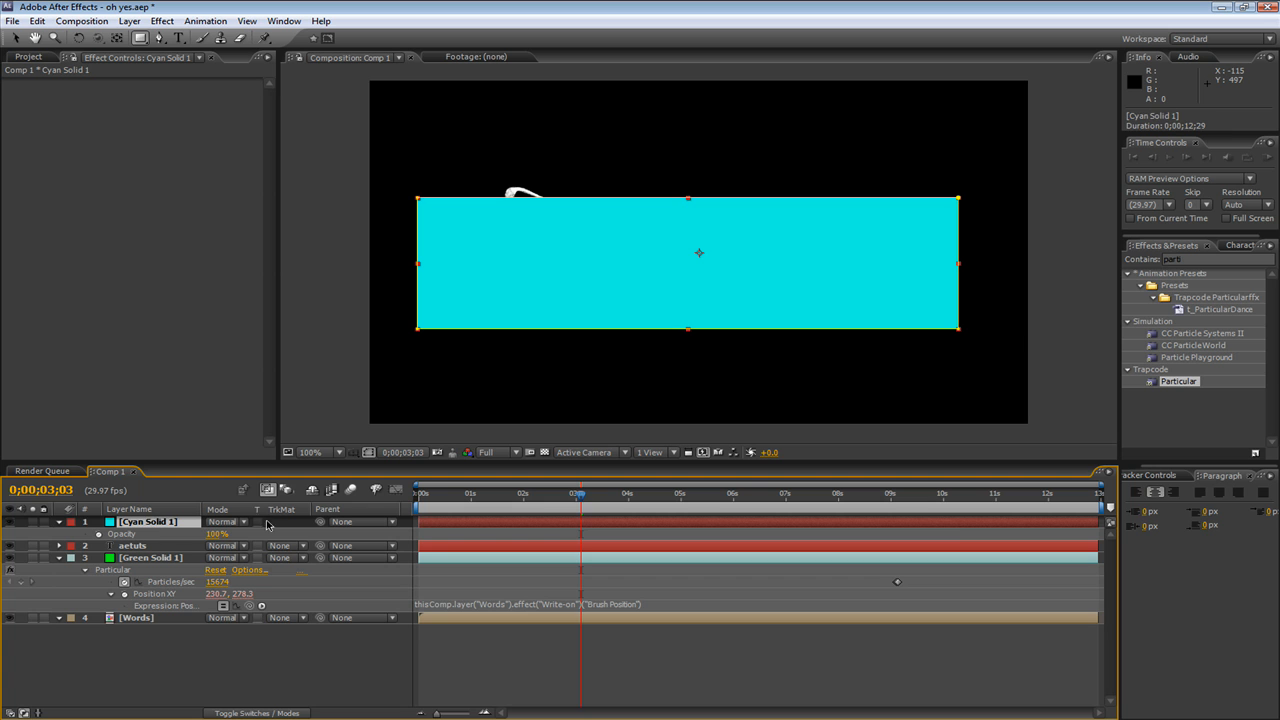
{"action": "left_click", "coordinate": [1190, 262]}
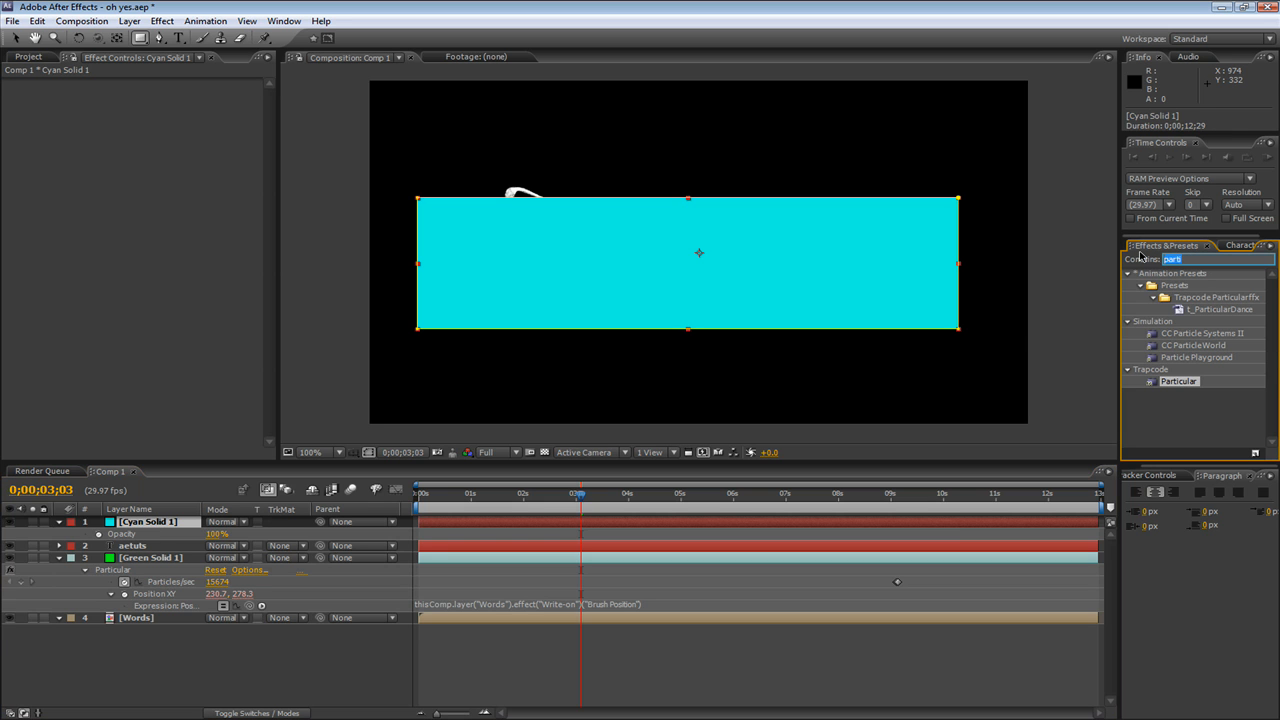
{"action": "type", "text": "scribb"}
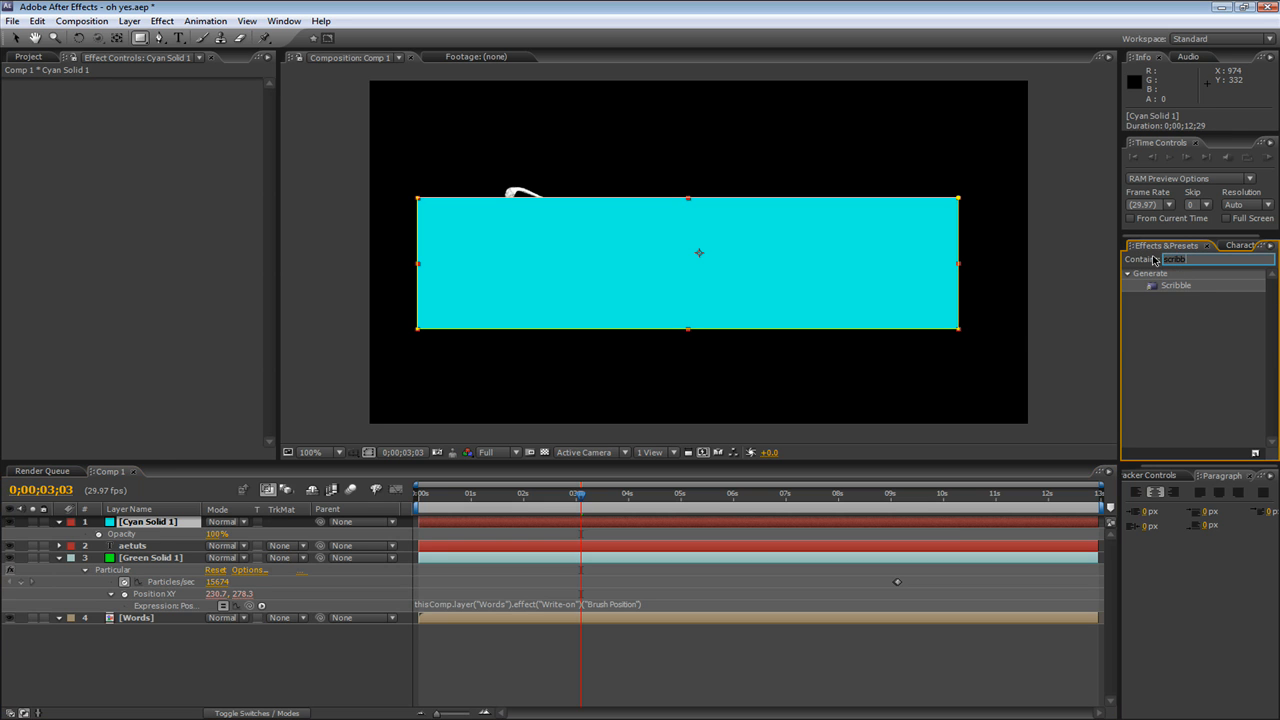
{"action": "mouse_move", "coordinate": [1172, 290]}
{"action": "left_mouse_down"}
{"action": "mouse_move", "coordinate": [869, 292]}
{"action": "mouse_move", "coordinate": [458, 268]}
{"action": "left_mouse_up"}
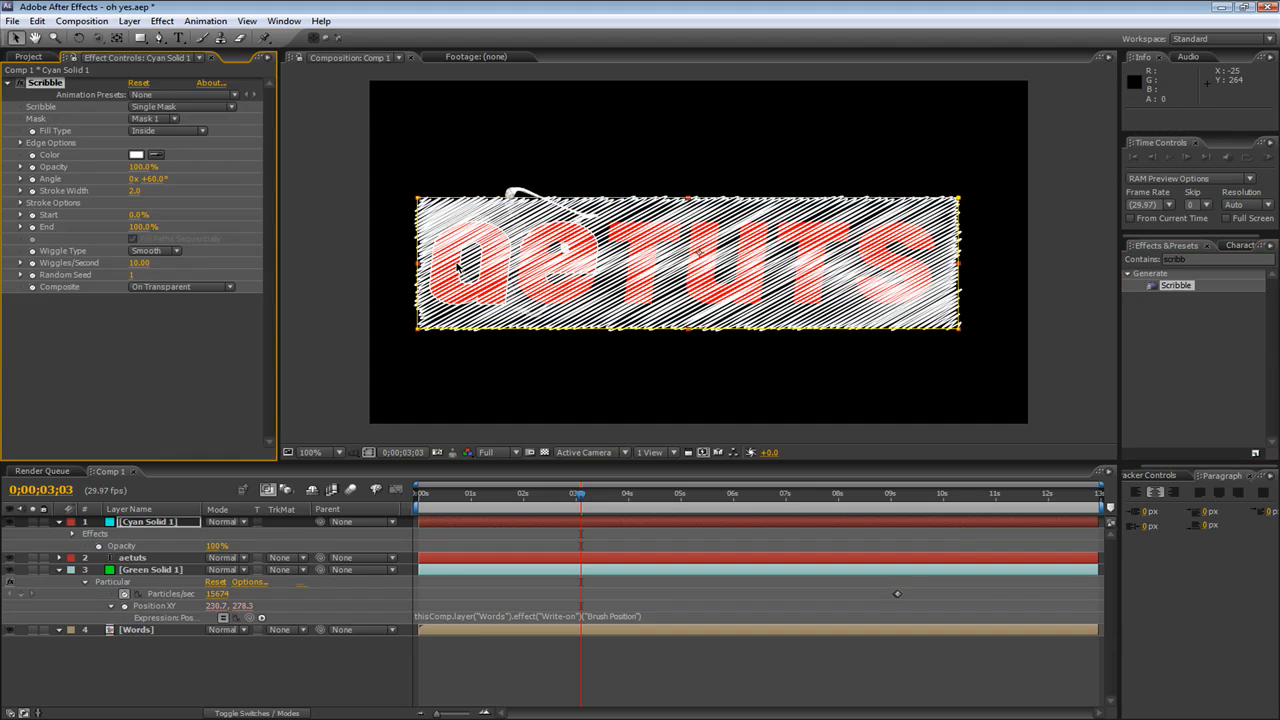
Step: Try a Scribble End value of 77% and check the Smooth wiggle in a RAM preview
{"action": "mouse_move", "coordinate": [135, 227]}
{"action": "left_mouse_down"}
{"action": "mouse_move", "coordinate": [59, 227]}
{"action": "mouse_move", "coordinate": [126, 240]}
{"action": "left_mouse_up"}
{"action": "left_click", "coordinate": [166, 257]}
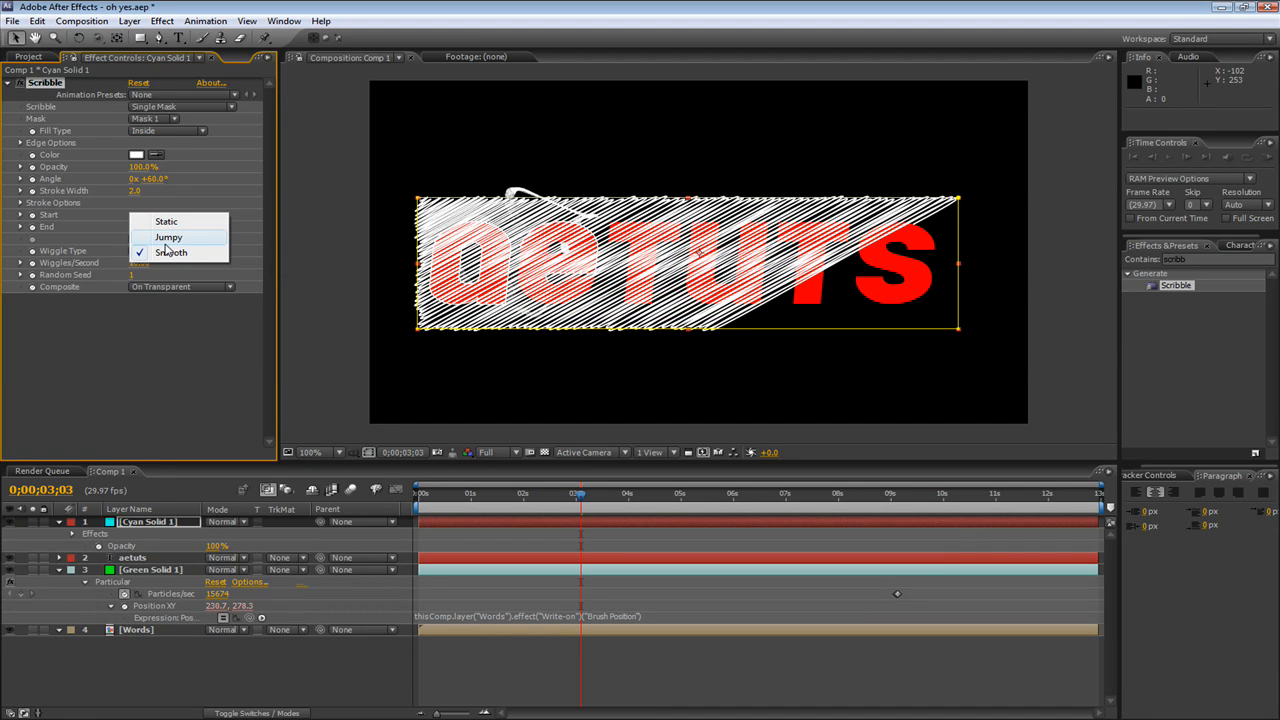
{"action": "left_click", "coordinate": [114, 249]}
{"action": "key", "text": "space"}
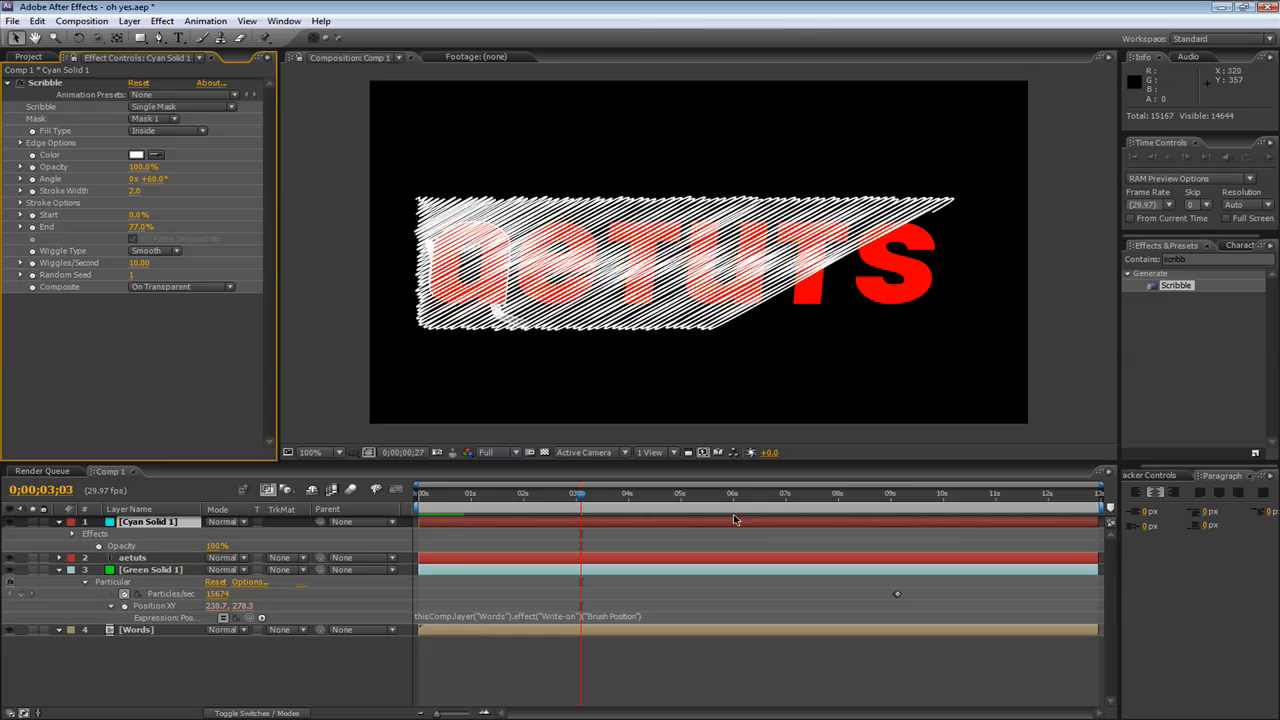
{"action": "left_click", "coordinate": [535, 497]}
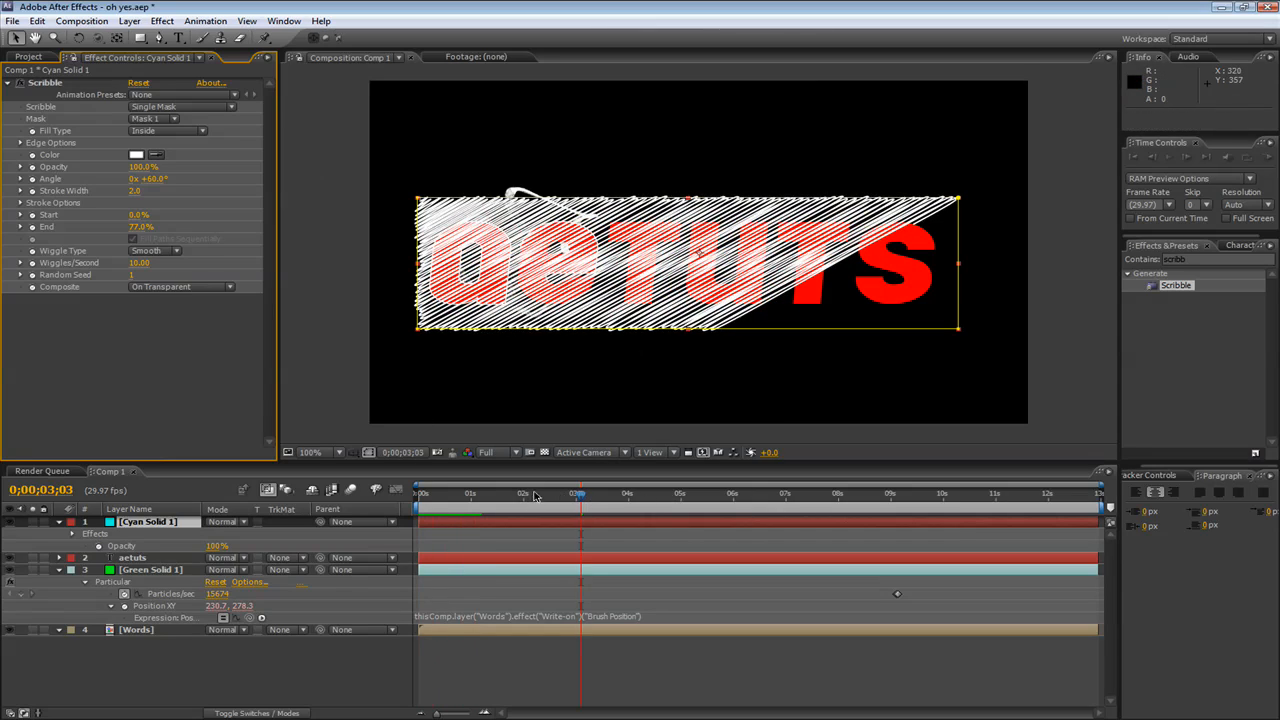
Step: Set the Scribble Wiggle Type to Static and check it in a RAM preview
{"action": "left_click", "coordinate": [175, 251]}
{"action": "left_click", "coordinate": [172, 218]}
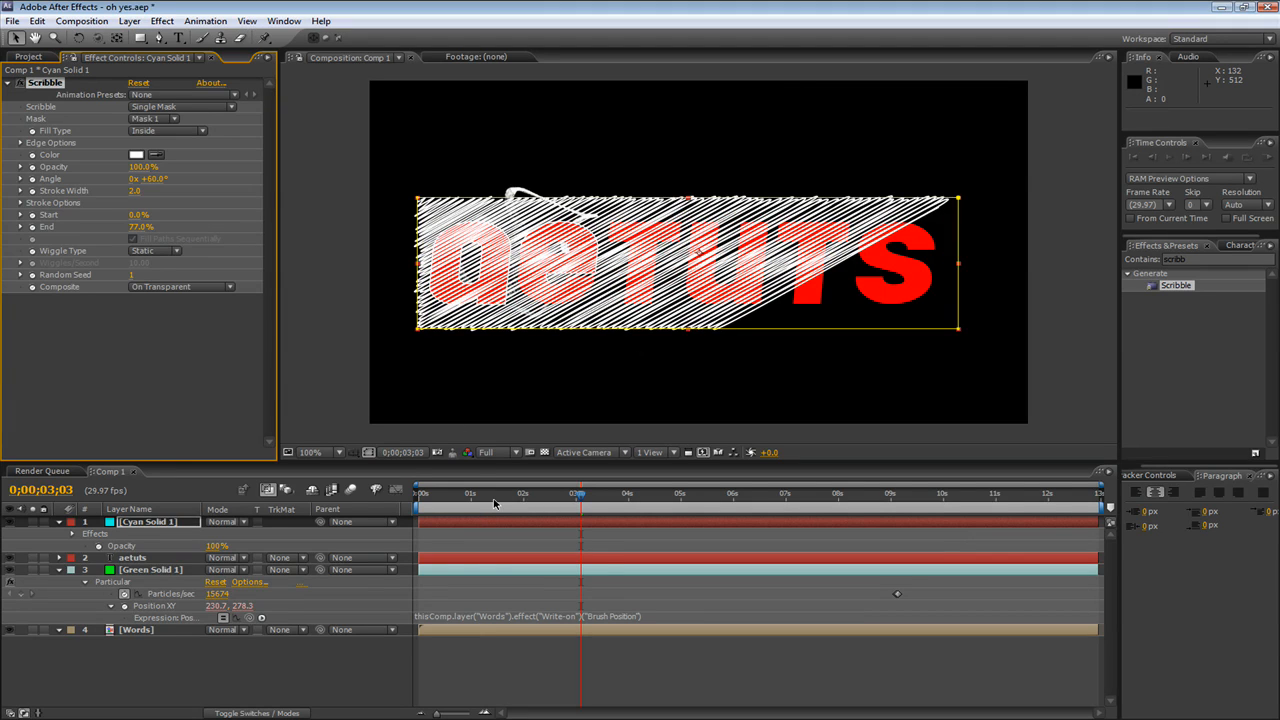
{"action": "key", "text": "KP_0"}
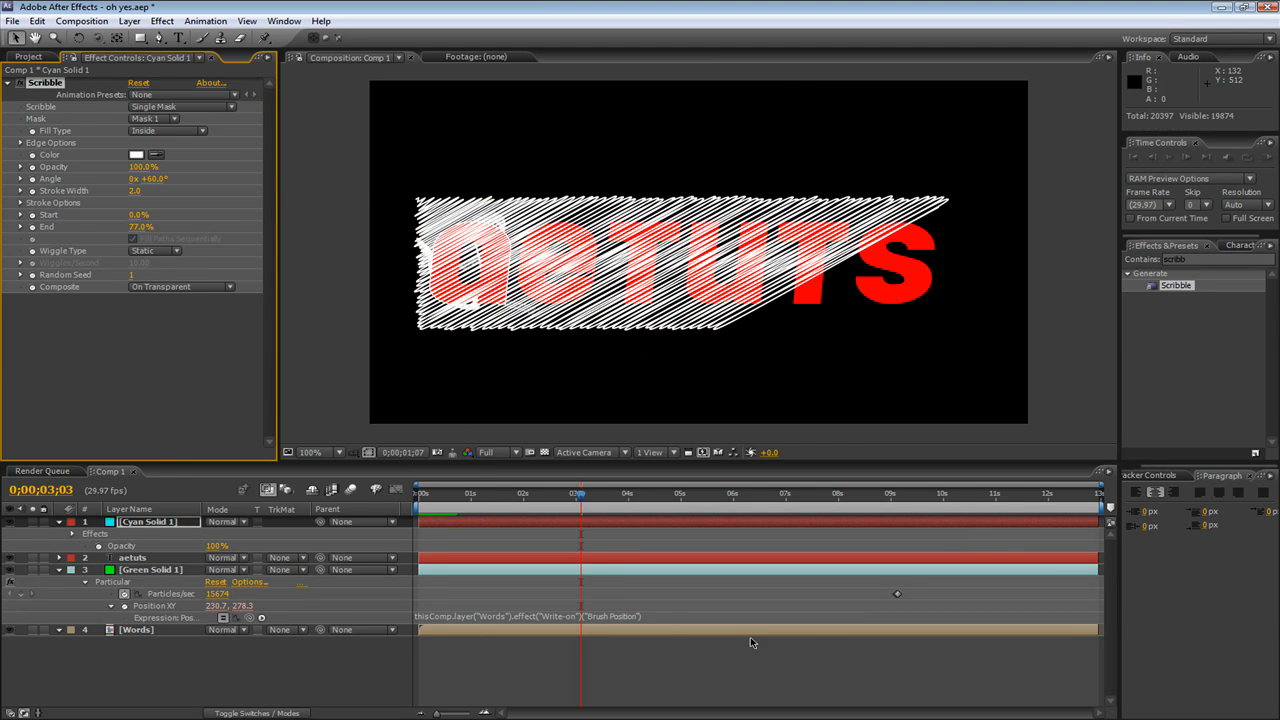
{"action": "left_click", "coordinate": [582, 499]}
Step: Just past the Particles/sec keyframe, once the outline reveal is complete, keyframe the Scribble End at 0%
{"action": "left_click_drag", "start_coordinate": [540, 497], "coordinate": [820, 492]}
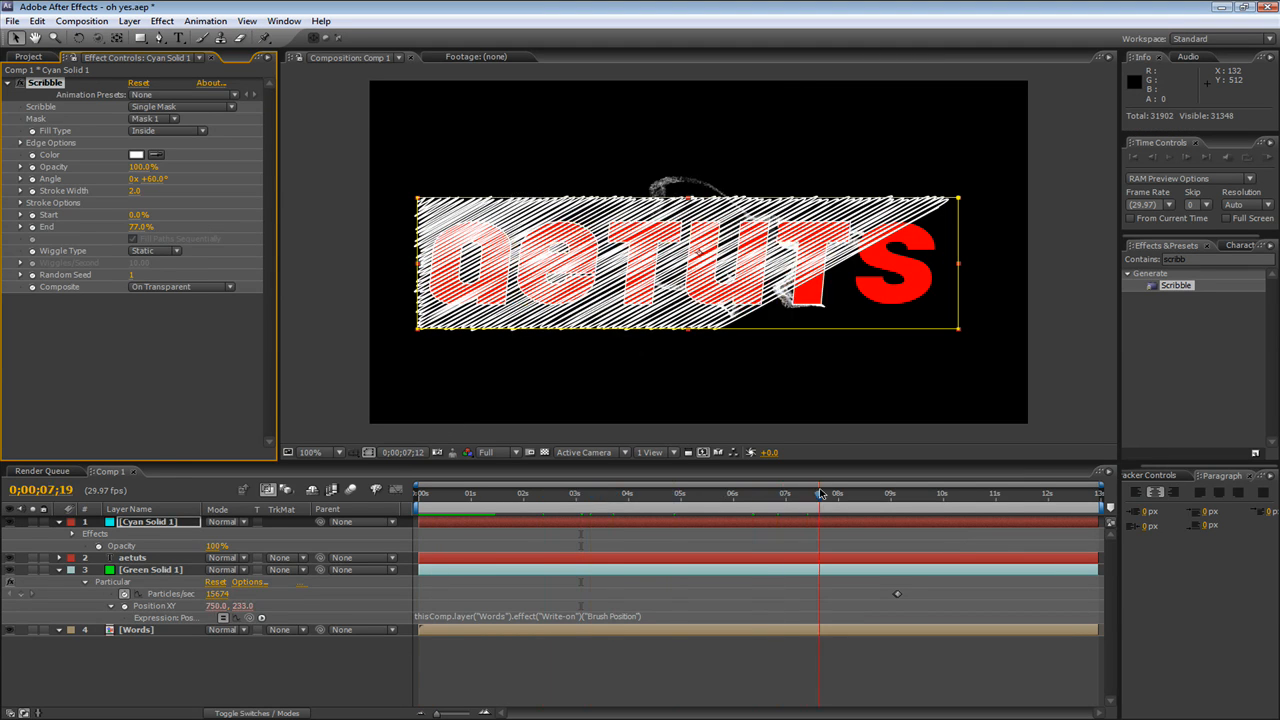
{"action": "left_click", "coordinate": [10, 521]}
{"action": "left_click_drag", "start_coordinate": [834, 496], "coordinate": [922, 497]}
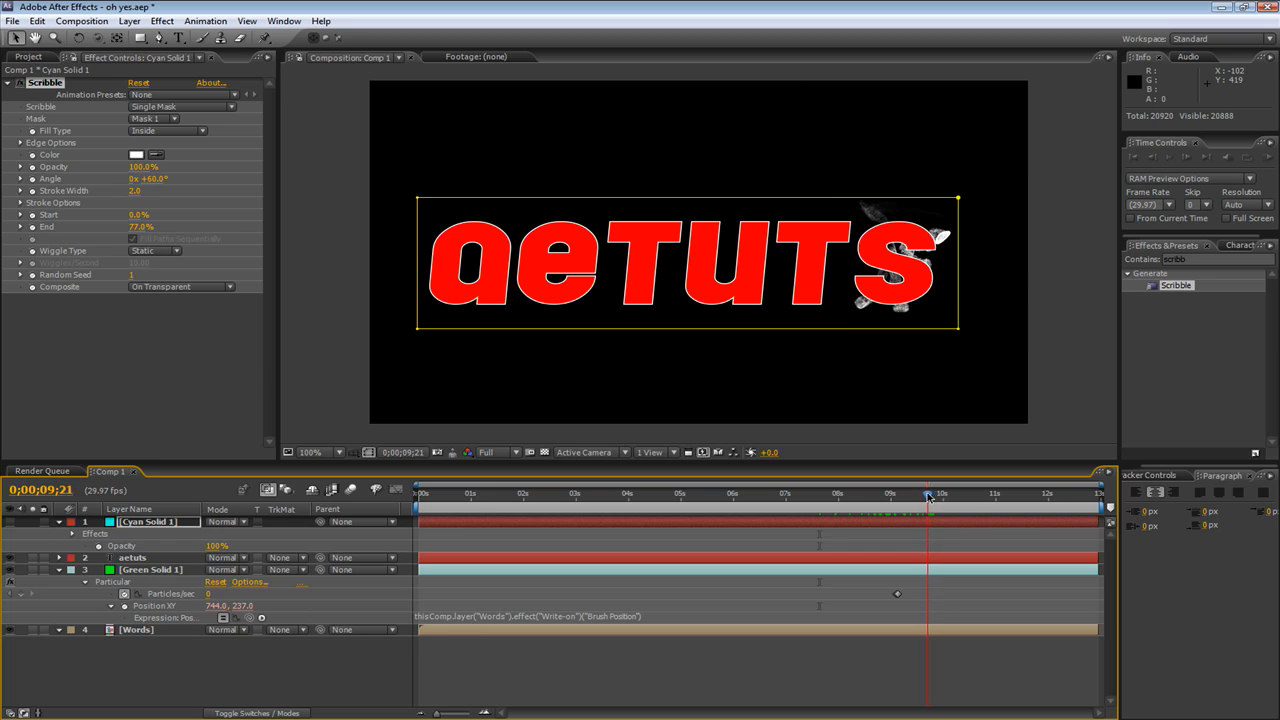
{"action": "mouse_move", "coordinate": [135, 227]}
{"action": "left_mouse_down"}
{"action": "mouse_move", "coordinate": [148, 229]}
{"action": "mouse_move", "coordinate": [50, 226]}
{"action": "left_mouse_up"}
{"action": "left_click", "coordinate": [11, 522]}
{"action": "left_click", "coordinate": [50, 227]}
{"action": "left_click", "coordinate": [33, 228]}
Step: At 0;00;11;08, set the Scribble End to 100%
{"action": "left_click_drag", "start_coordinate": [922, 496], "coordinate": [1010, 496]}
{"action": "left_click", "coordinate": [130, 228]}
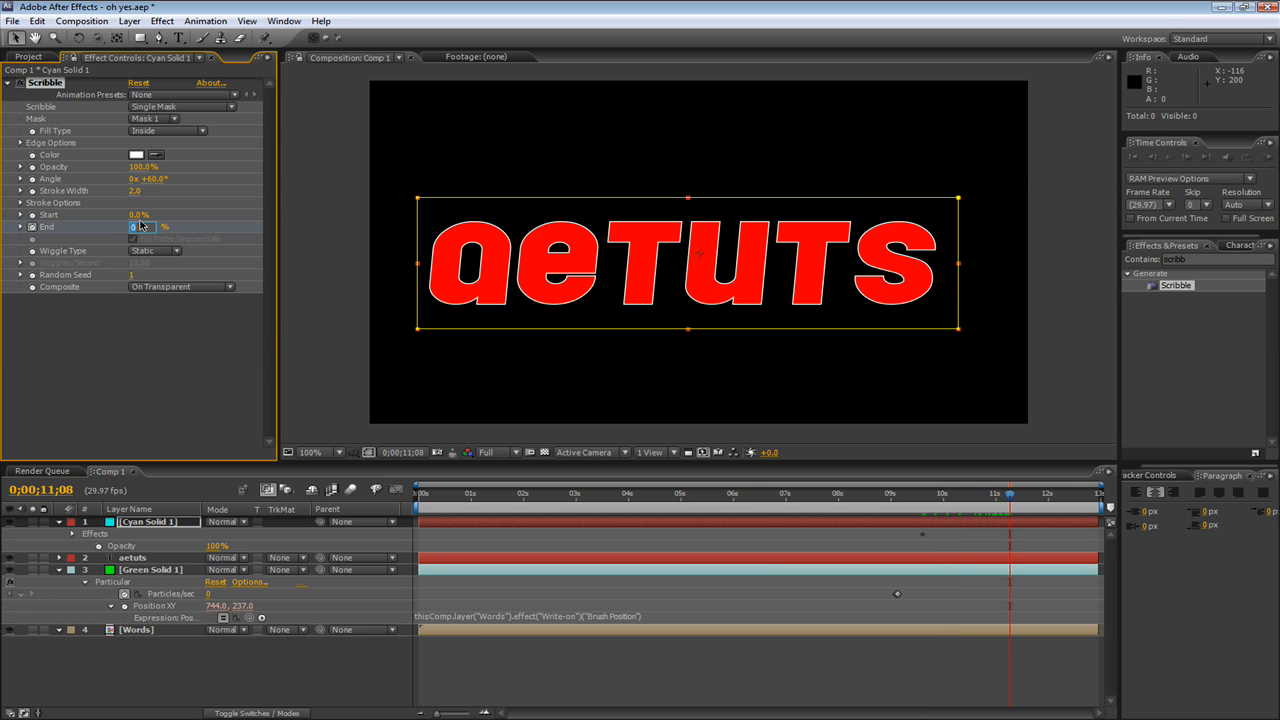
{"action": "type", "text": "100"}
{"action": "key", "text": "Return"}
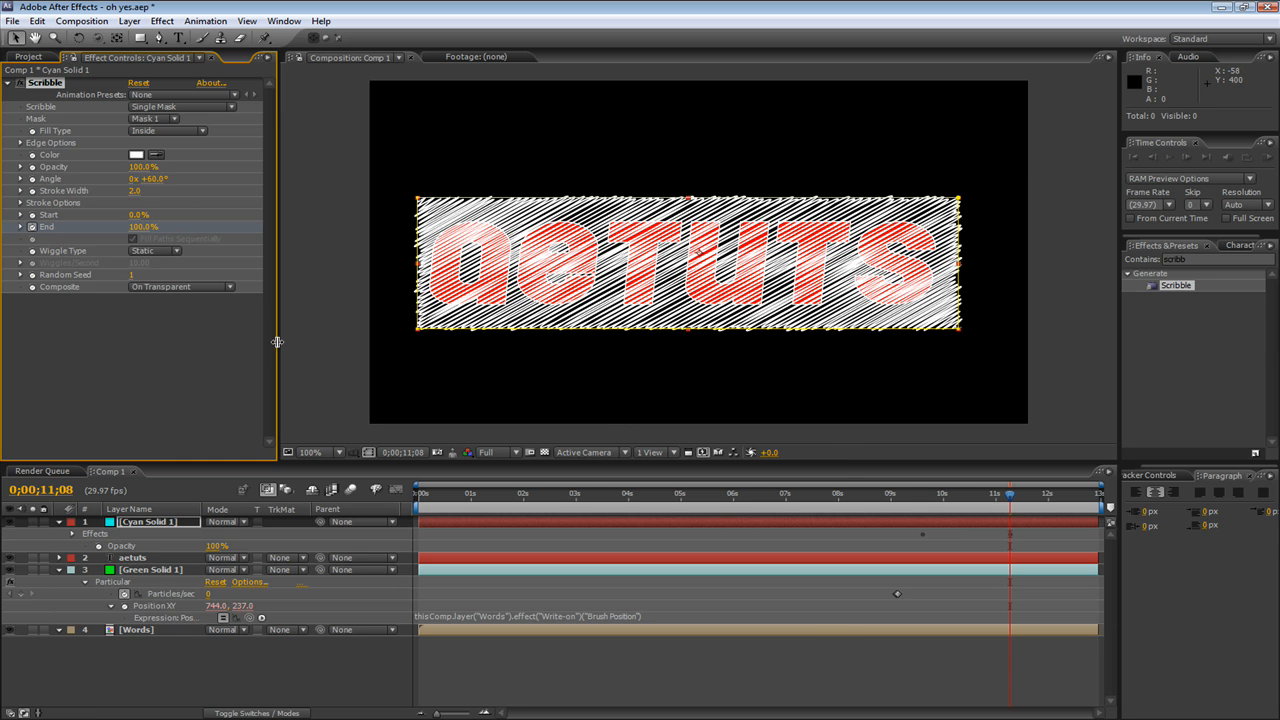
Step: Try a Scribble Stroke Width of 3.4 on the cyan solid, and undo the change
{"action": "left_click_drag", "start_coordinate": [134, 197], "coordinate": [140, 192]}
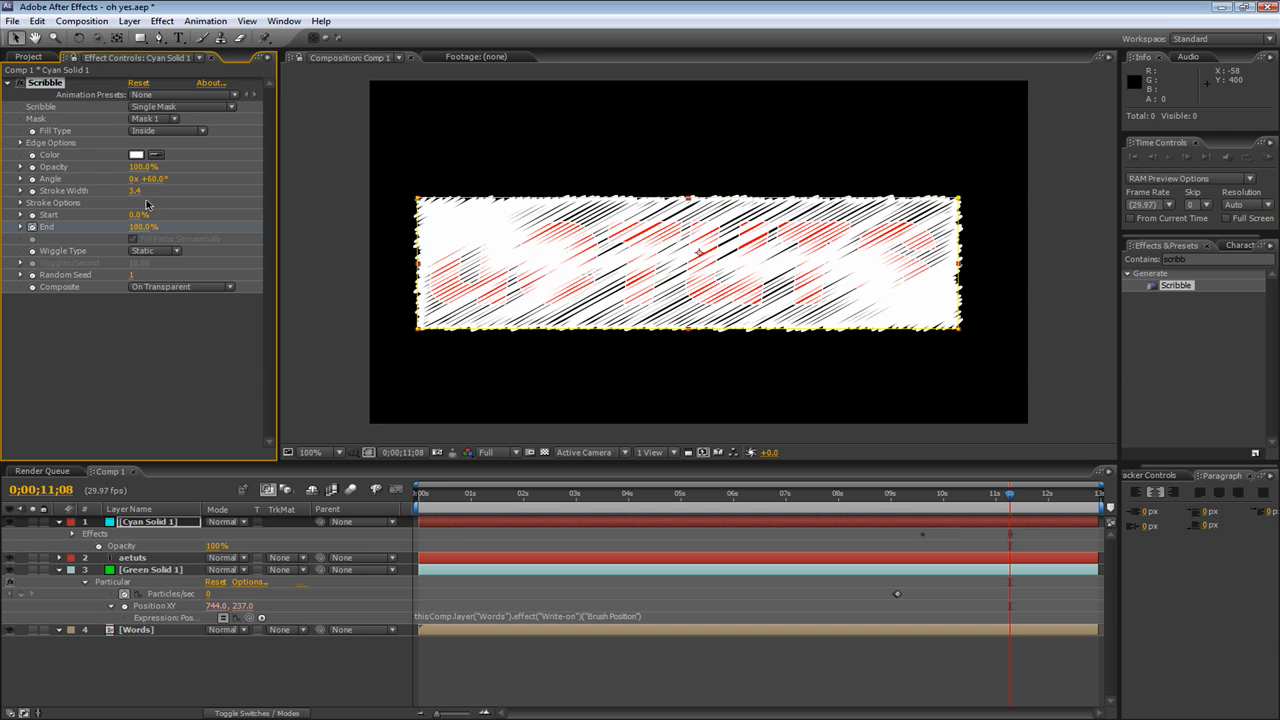
{"action": "key", "text": "ctrl+z"}
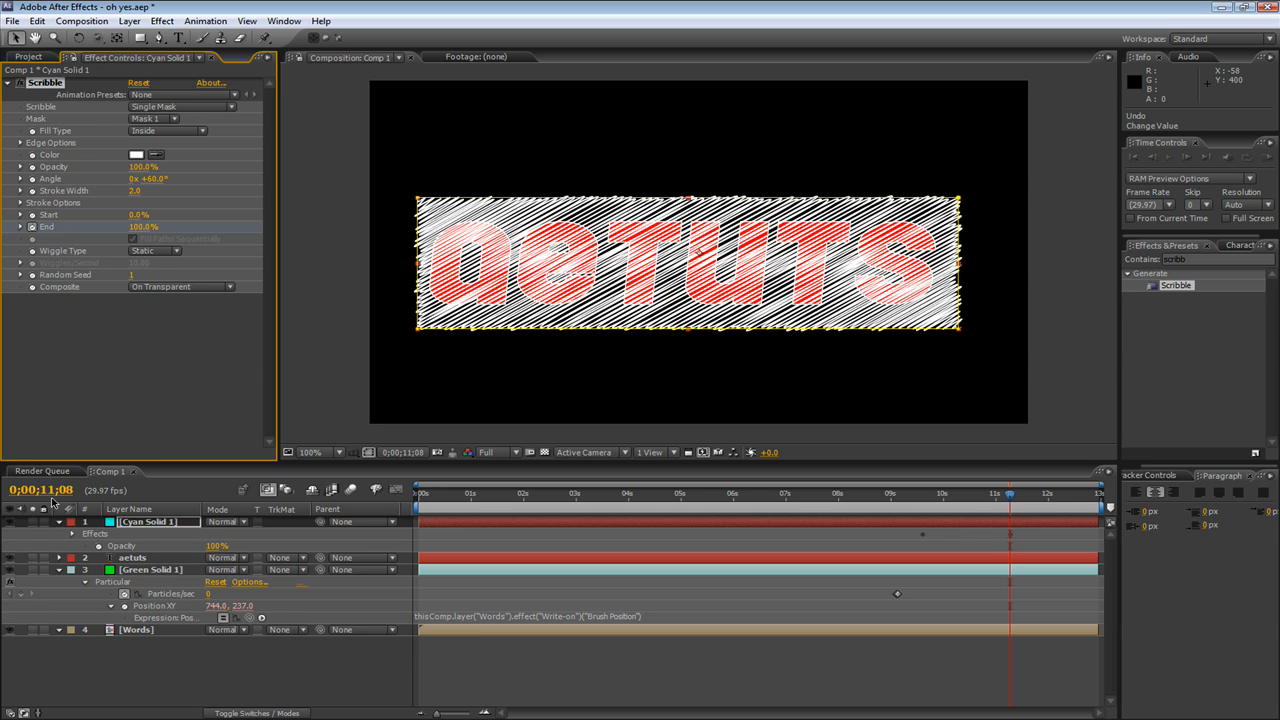
Step: Set the track matte of the aetuts text layer to Alpha Matte, using the cyan scribble solid above it
{"action": "left_click", "coordinate": [137, 524]}
{"action": "left_click", "coordinate": [135, 558]}
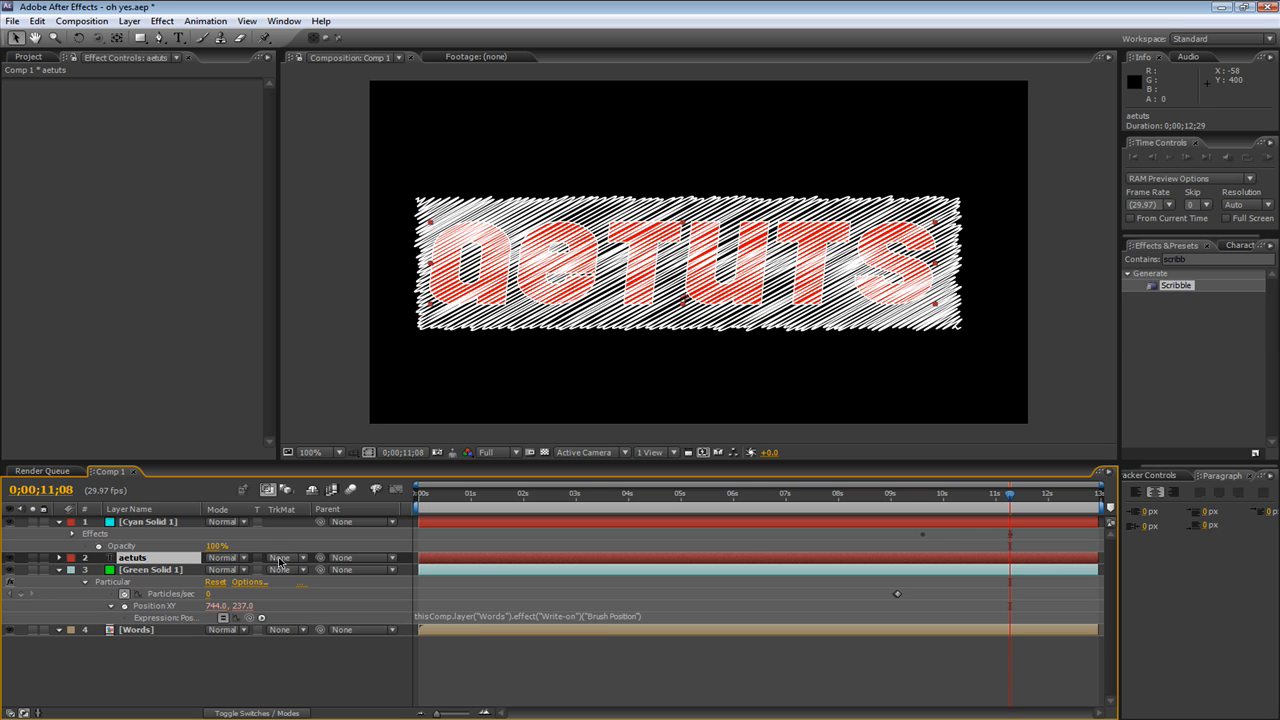
{"action": "left_click", "coordinate": [302, 559]}
{"action": "left_click", "coordinate": [311, 580]}
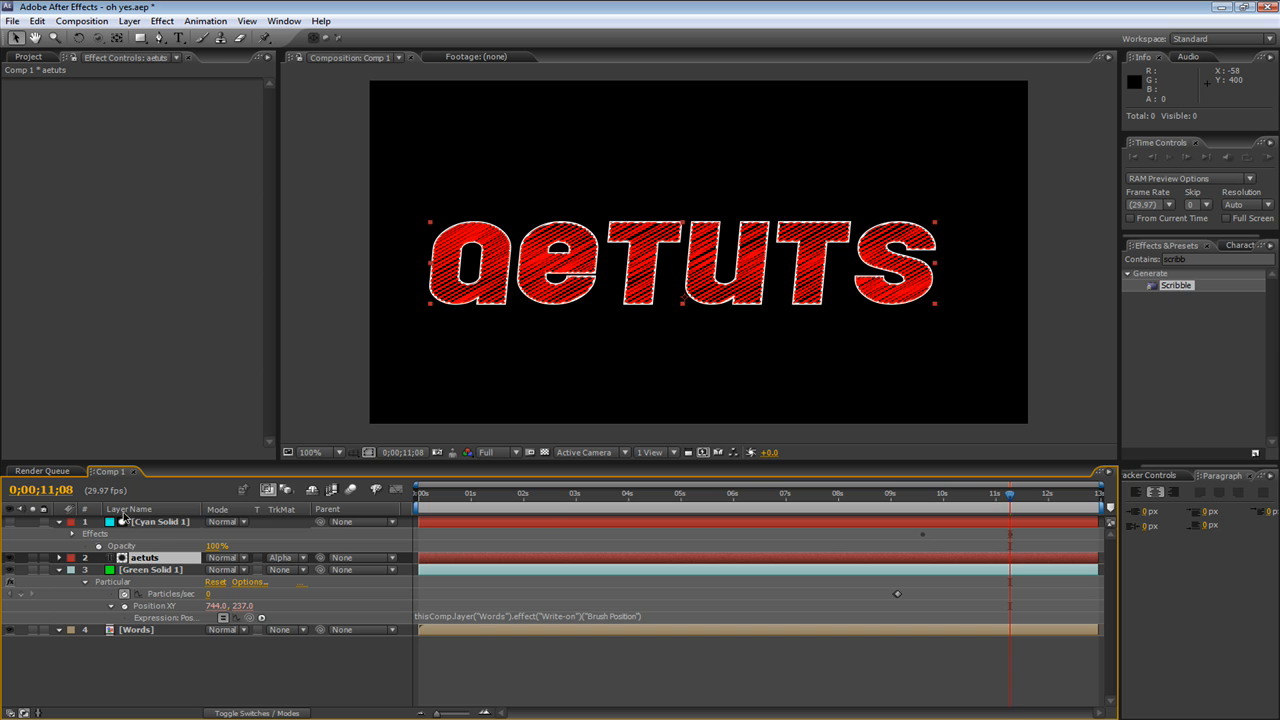
Step: Rename the cyan solid layer to "scribble"
{"action": "left_click", "coordinate": [147, 523]}
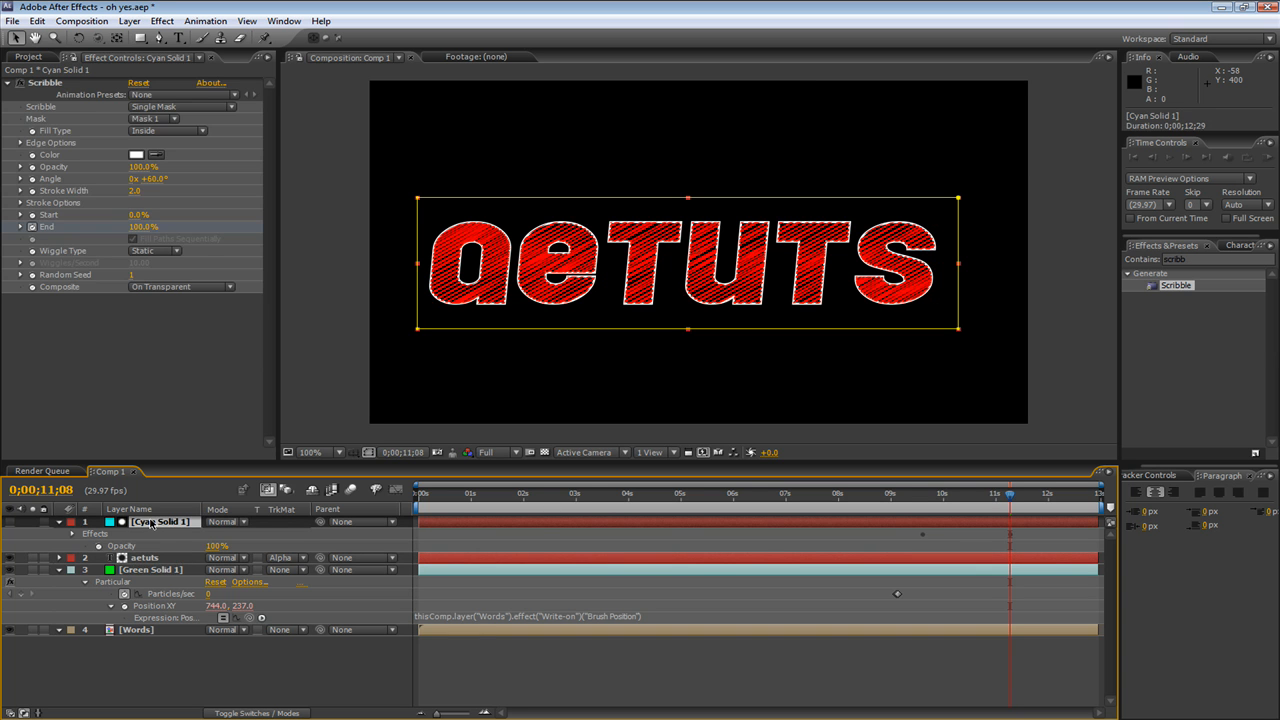
{"action": "key", "text": "Return"}
{"action": "type", "text": "scribble"}
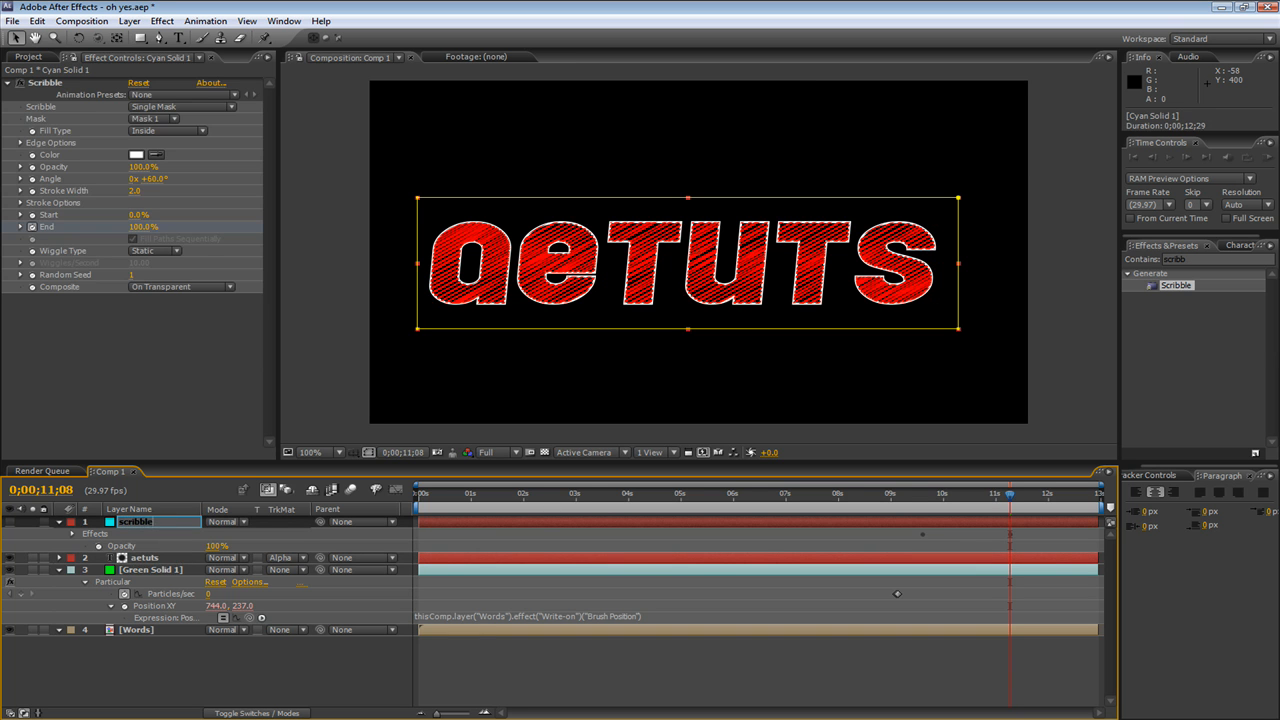
{"action": "key", "text": "Return"}
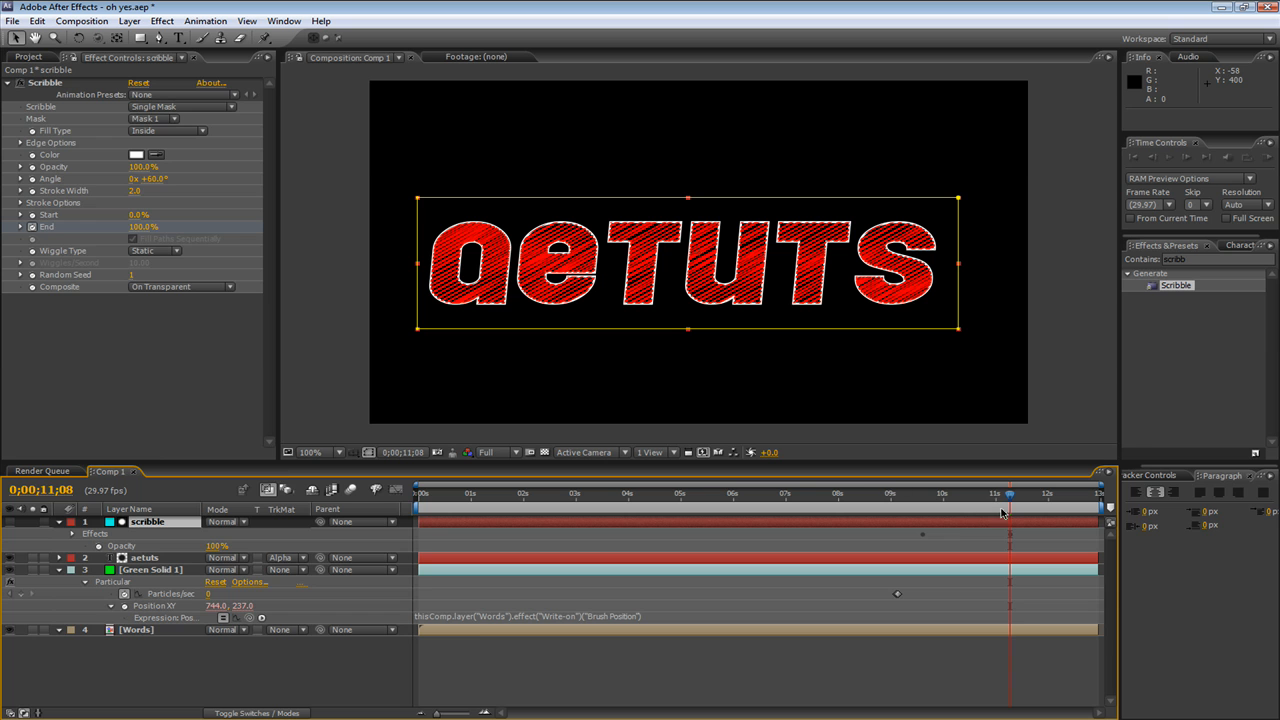
Step: Keyframe the Scribble Stroke Width at 2.0 at 0;00;09;23 and at a much thicker value at 0;00;11;12, and show the layer's keyframes
{"action": "mouse_move", "coordinate": [1010, 494]}
{"action": "left_mouse_down"}
{"action": "mouse_move", "coordinate": [917, 494]}
{"action": "mouse_move", "coordinate": [1006, 492]}
{"action": "mouse_move", "coordinate": [988, 521]}
{"action": "mouse_move", "coordinate": [986, 494]}
{"action": "mouse_move", "coordinate": [972, 494]}
{"action": "mouse_move", "coordinate": [1020, 494]}
{"action": "mouse_move", "coordinate": [928, 500]}
{"action": "left_mouse_up"}
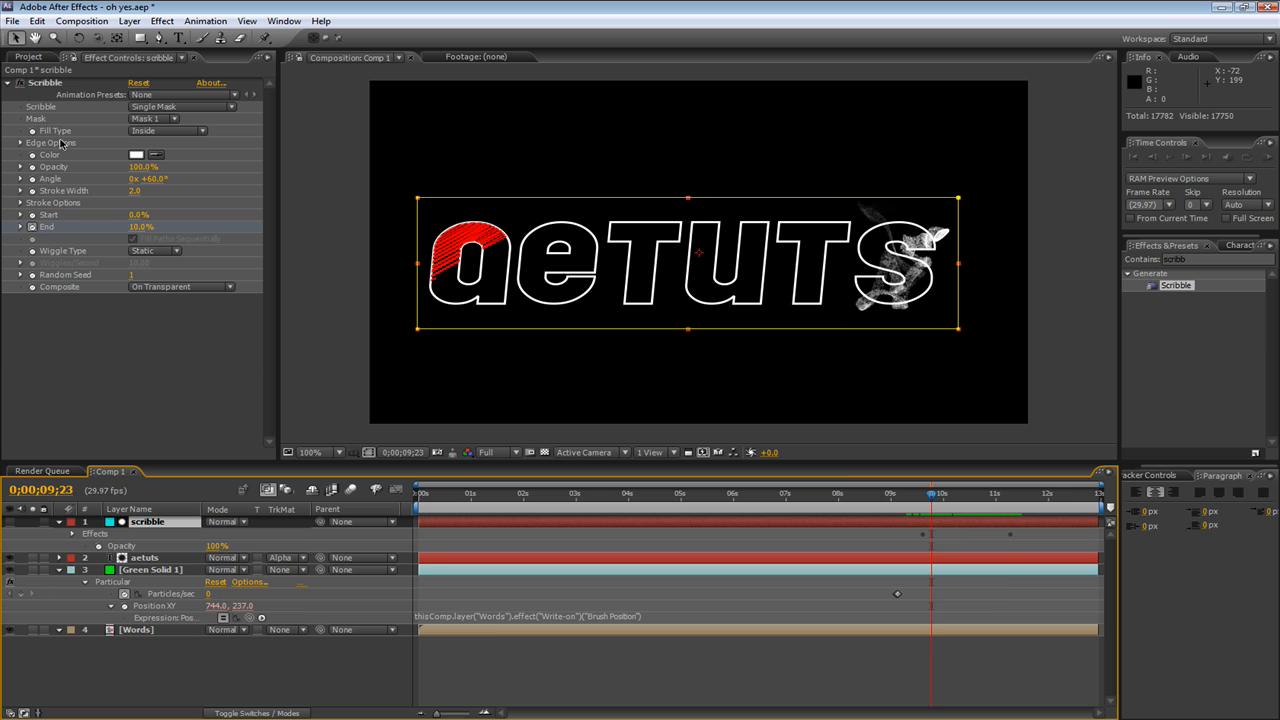
{"action": "left_click", "coordinate": [32, 191]}
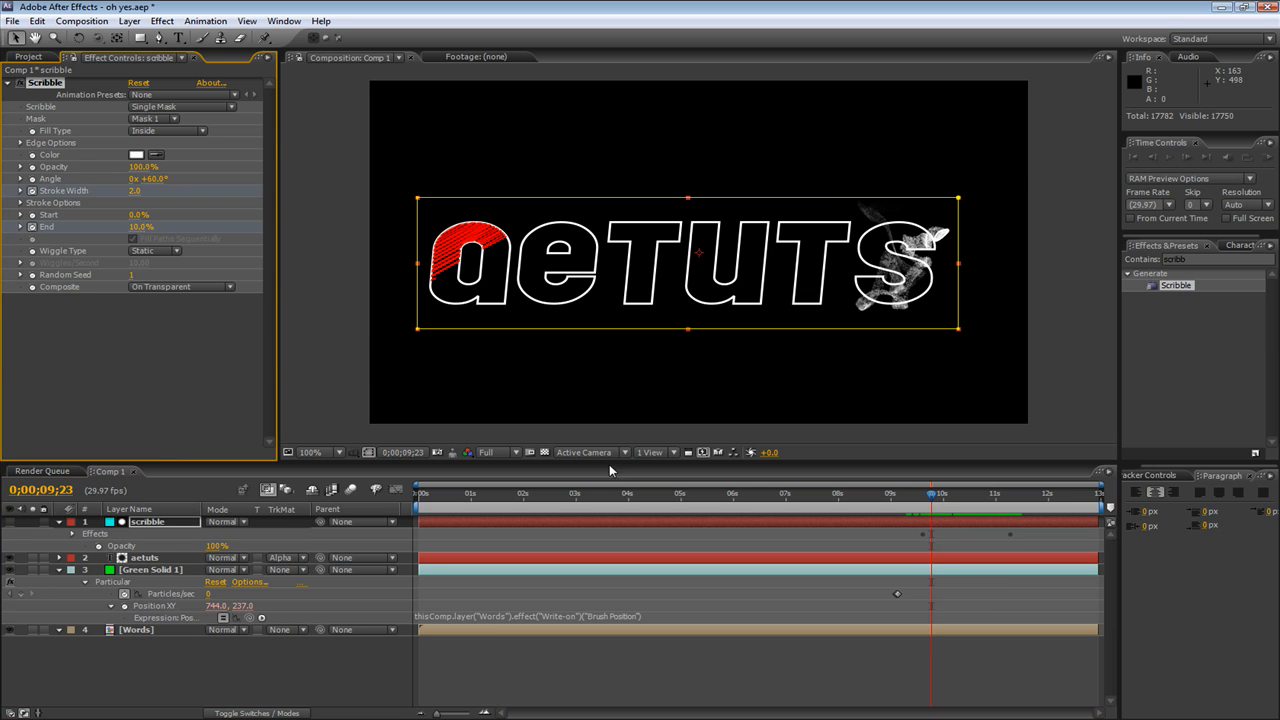
{"action": "left_click_drag", "start_coordinate": [938, 497], "coordinate": [1017, 495]}
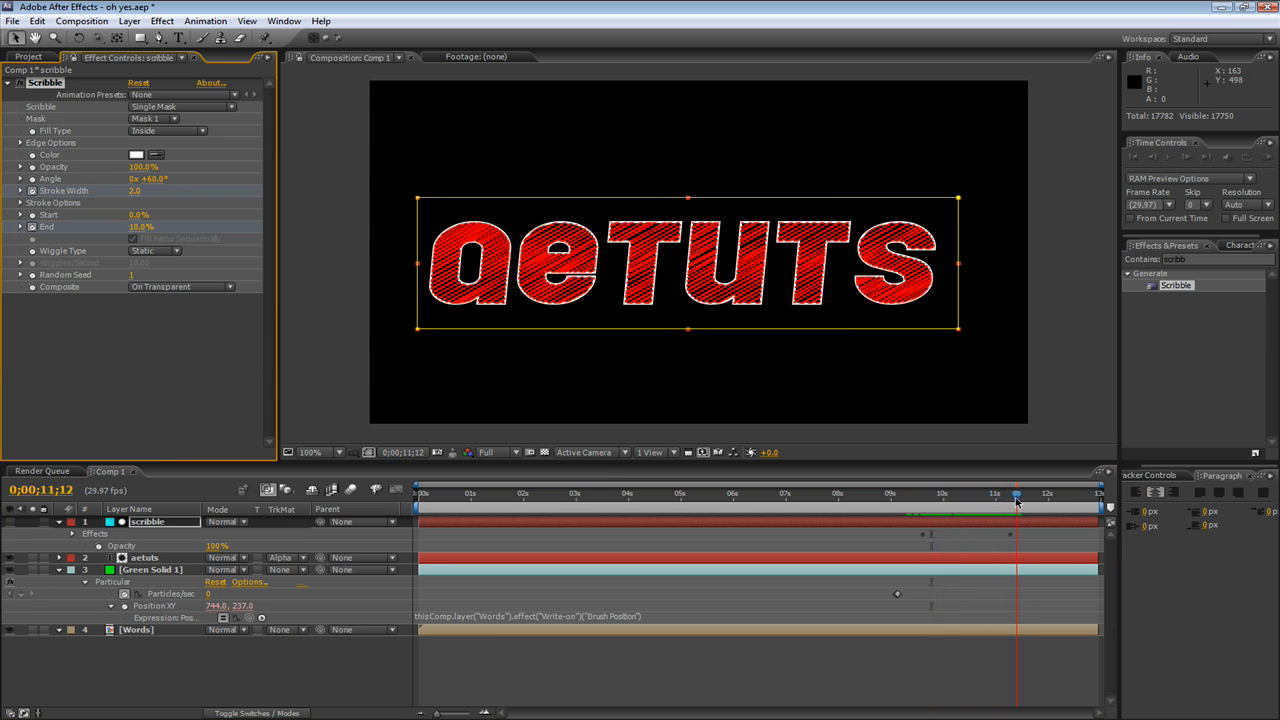
{"action": "mouse_move", "coordinate": [133, 190]}
{"action": "left_mouse_down"}
{"action": "mouse_move", "coordinate": [700, 400]}
{"action": "mouse_move", "coordinate": [1017, 607]}
{"action": "left_mouse_up"}
{"action": "left_click_drag", "start_coordinate": [1016, 497], "coordinate": [933, 502]}
{"action": "key", "text": "u"}
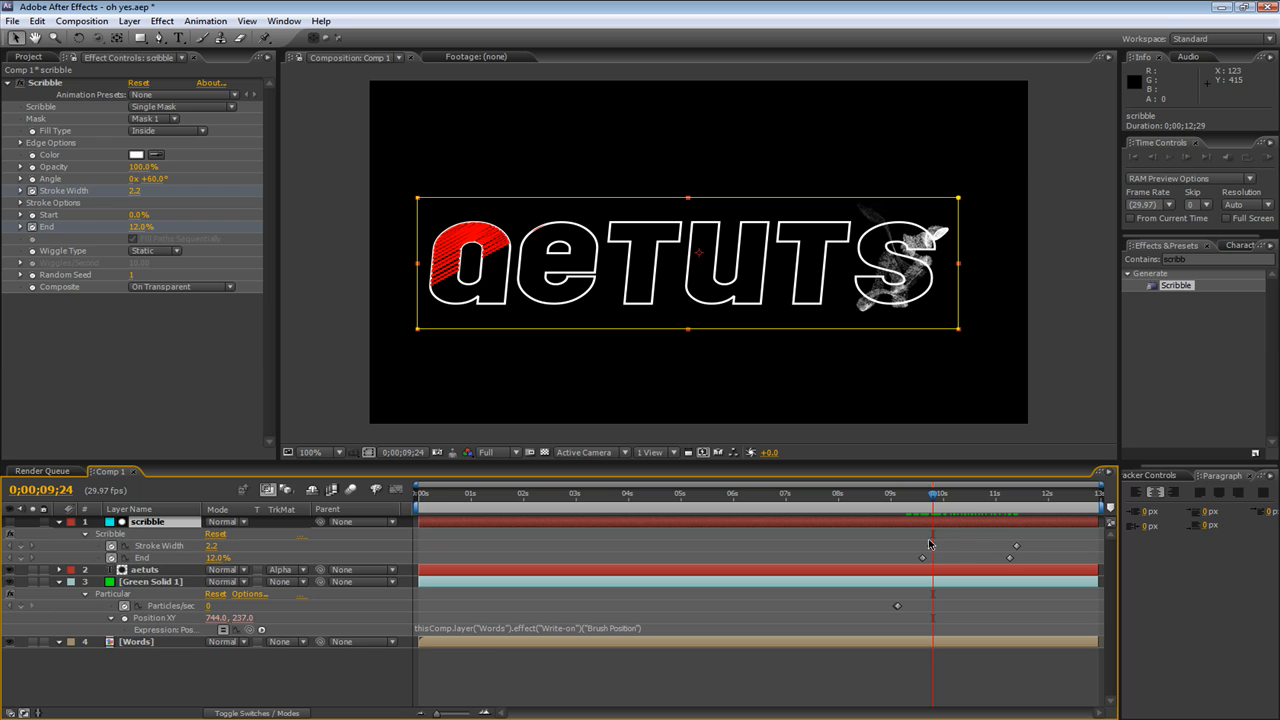
Step: Move the first Stroke Width keyframe to 0;00;10;14 and check how the scribble fills the letters
{"action": "left_click_drag", "start_coordinate": [933, 547], "coordinate": [961, 549]}
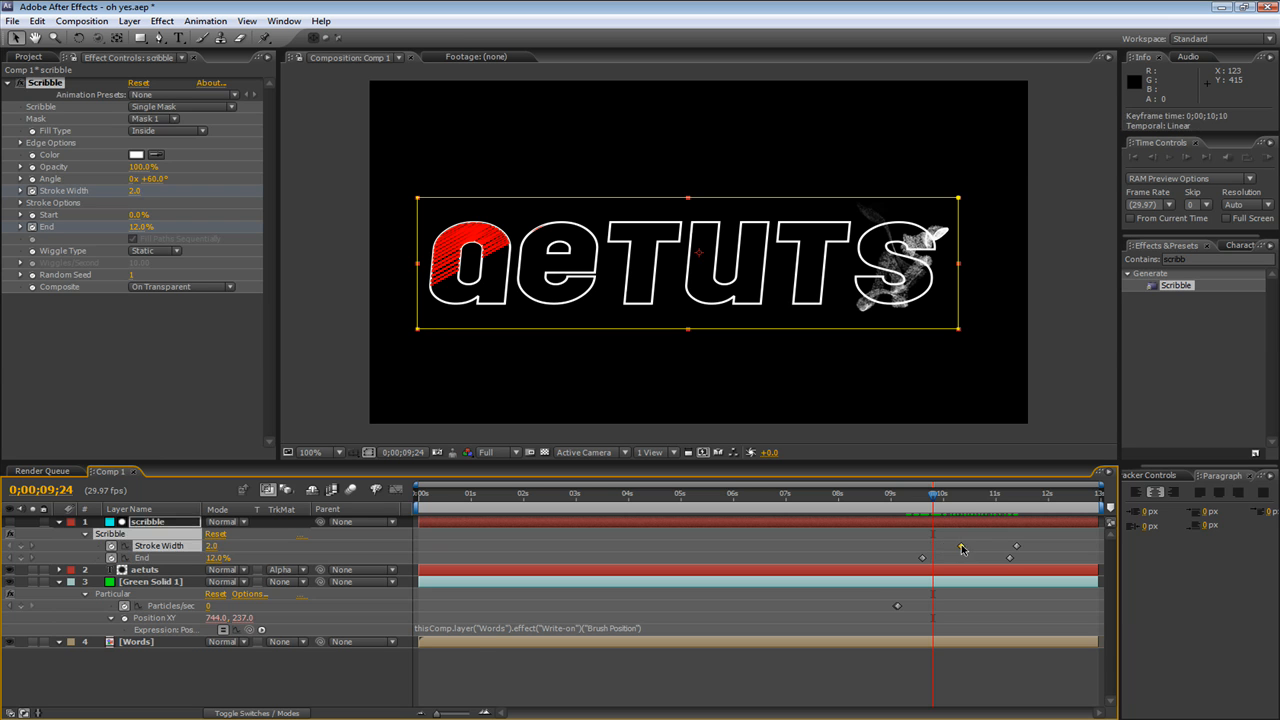
{"action": "mouse_move", "coordinate": [938, 498]}
{"action": "left_mouse_down"}
{"action": "mouse_move", "coordinate": [1013, 505]}
{"action": "mouse_move", "coordinate": [955, 508]}
{"action": "mouse_move", "coordinate": [982, 516]}
{"action": "left_mouse_up"}
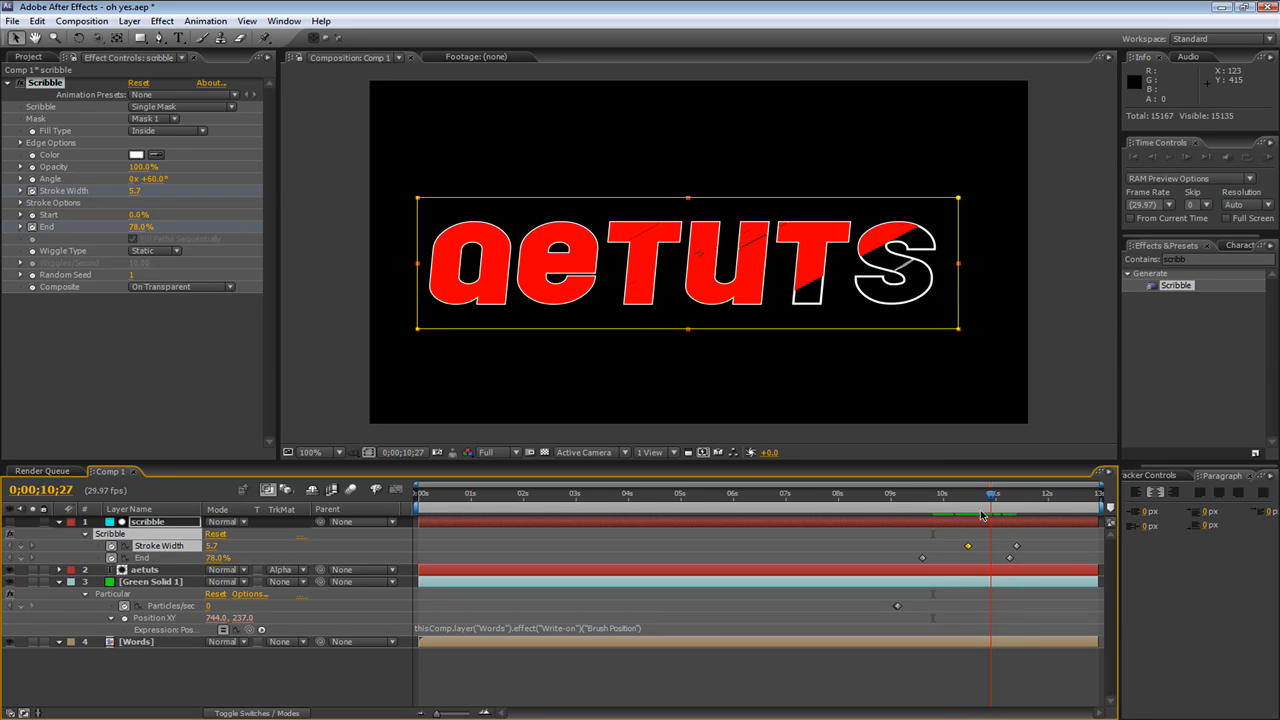
{"action": "left_click", "coordinate": [967, 547]}
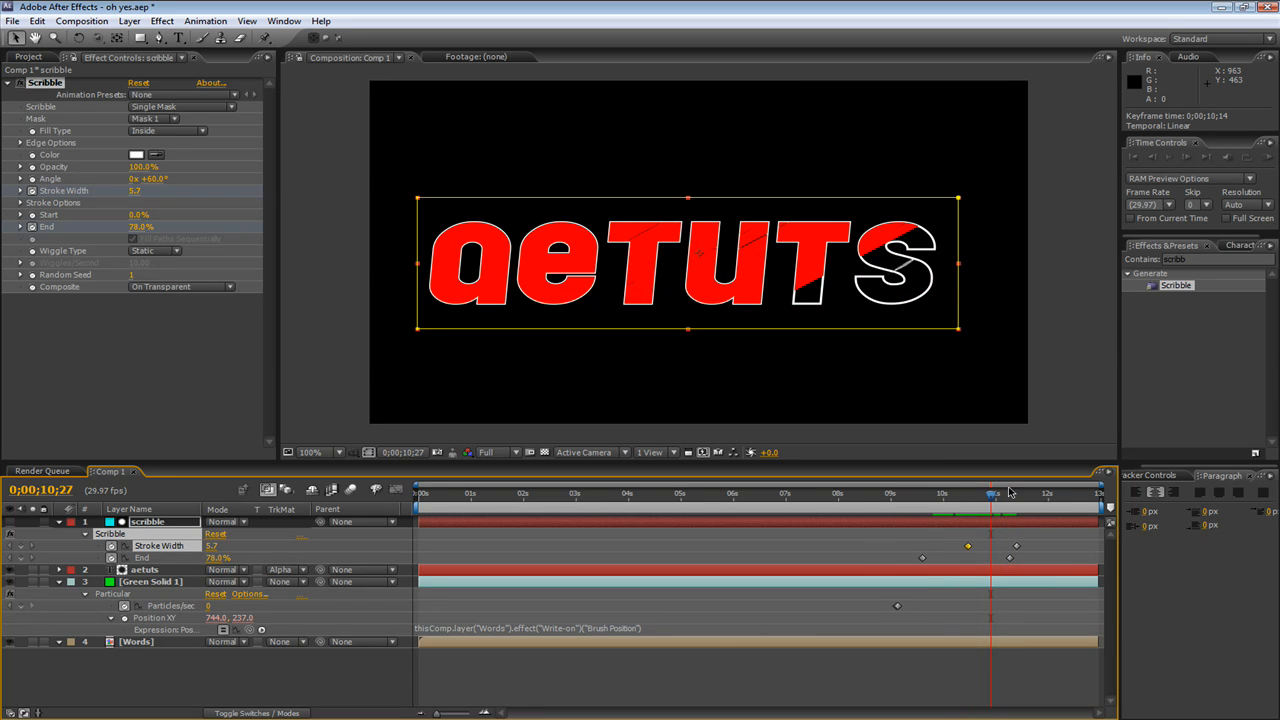
{"action": "left_click_drag", "start_coordinate": [992, 496], "coordinate": [987, 498]}
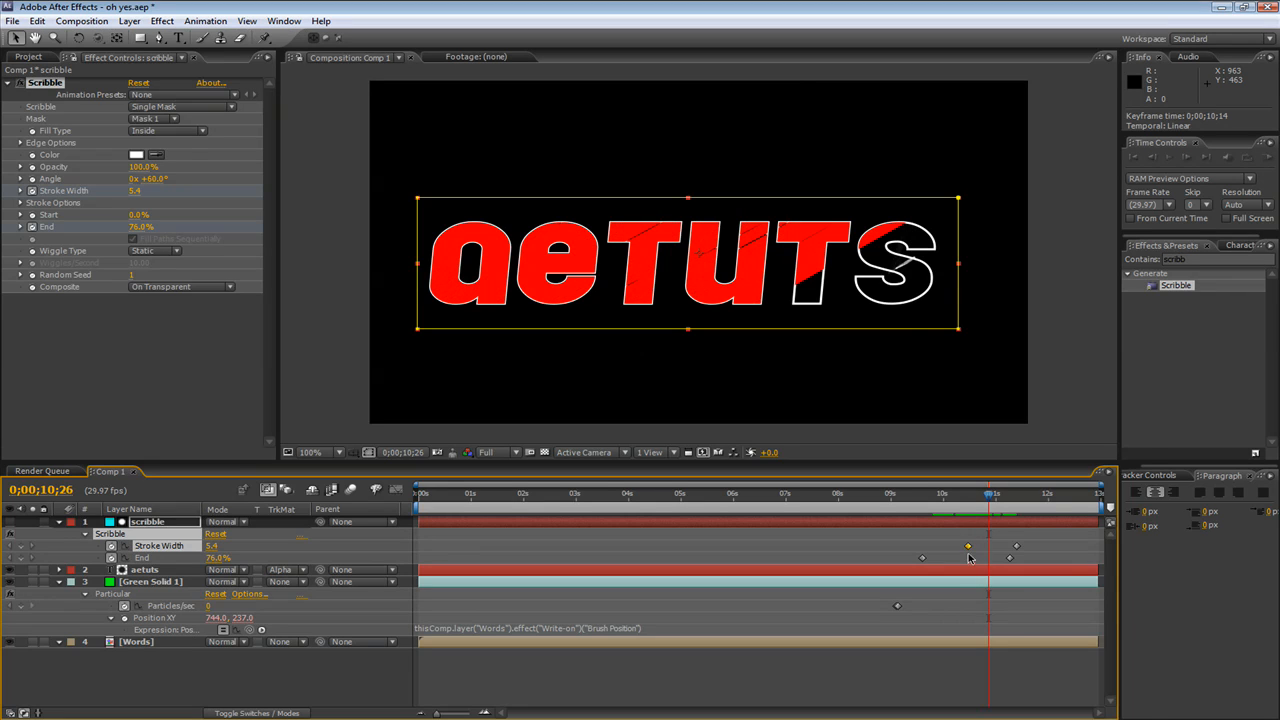
Step: Apply Easy Ease to the first Stroke Width keyframe and check the fill up to 0;00;11;10
{"action": "right_click", "coordinate": [968, 549]}
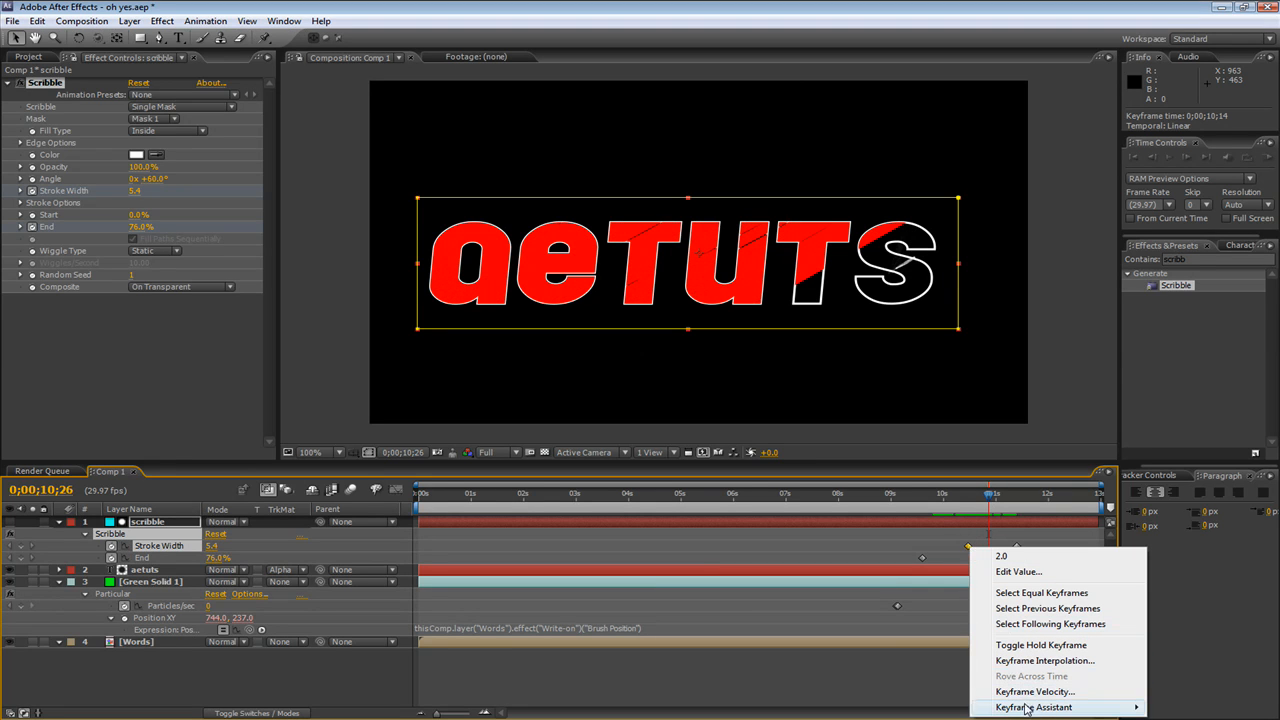
{"action": "mouse_move", "coordinate": [1030, 707]}
{"action": "left_click", "coordinate": [762, 614]}
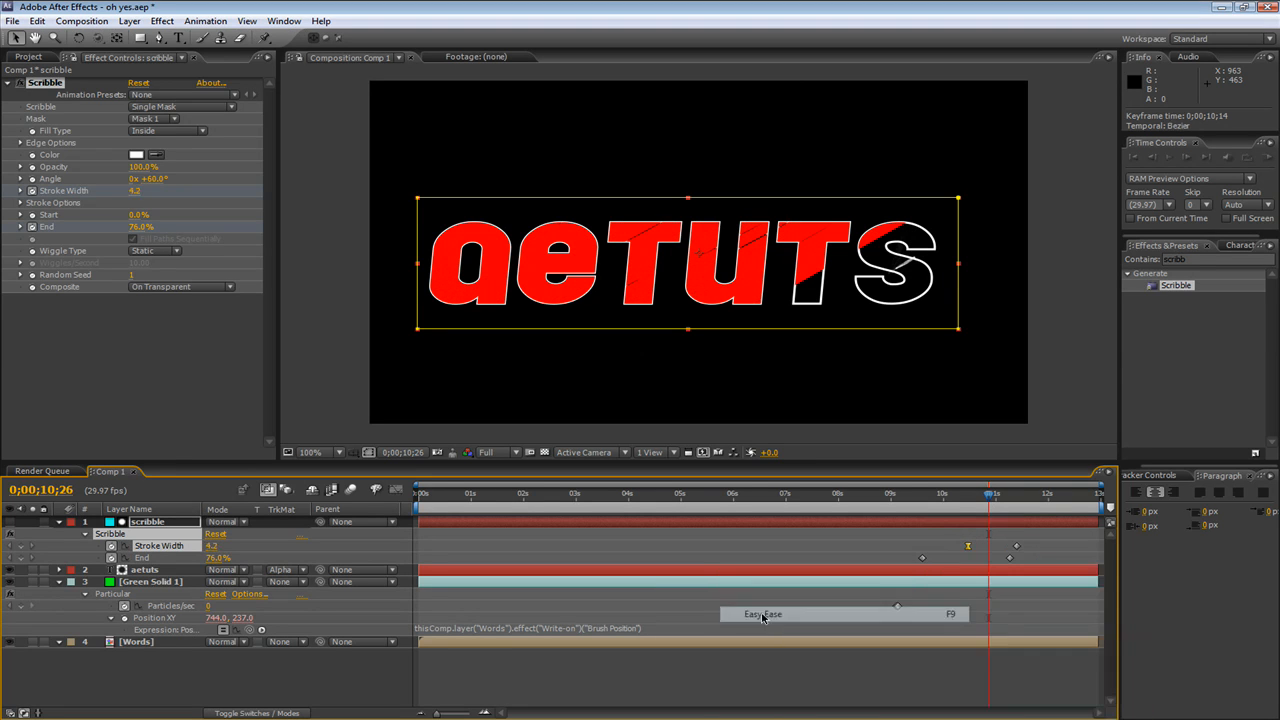
{"action": "left_click_drag", "start_coordinate": [957, 502], "coordinate": [1014, 500]}
{"action": "left_click", "coordinate": [128, 656]}
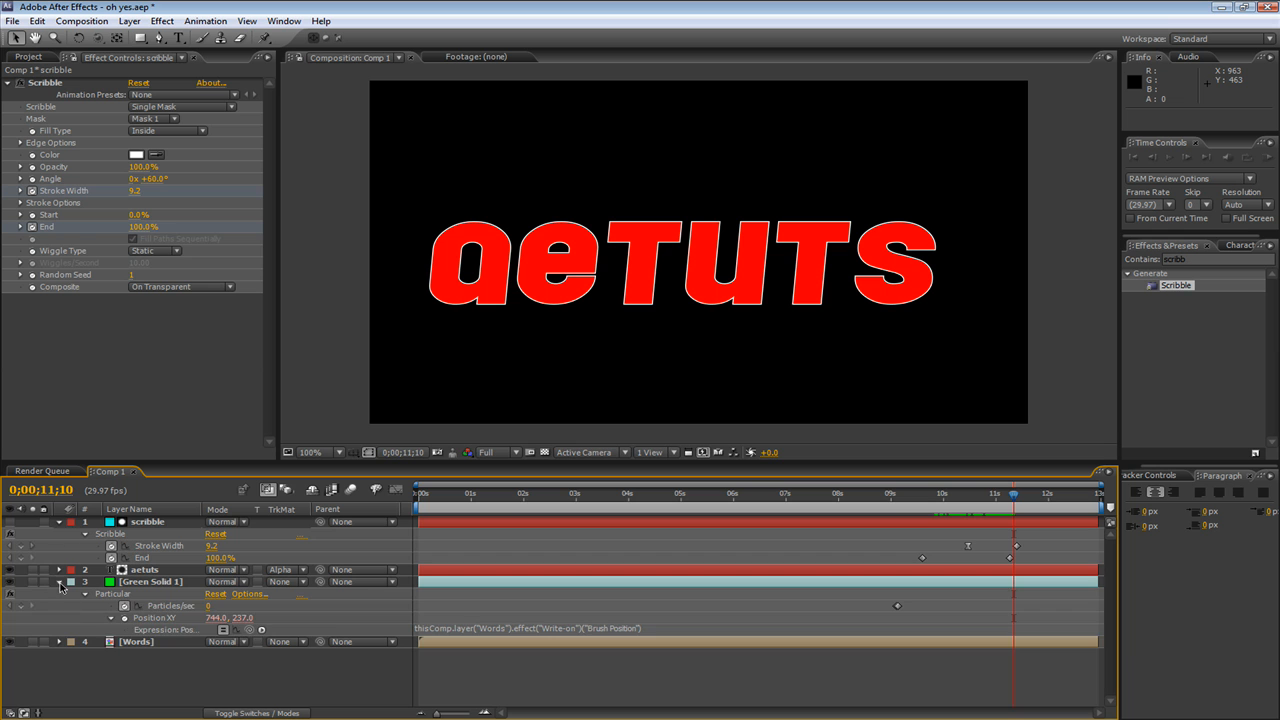
Step: Collapse the properties of the green solid and scribble layers, and review the logo reveal at 0;00;07;19
{"action": "left_click", "coordinate": [59, 582]}
{"action": "left_click", "coordinate": [59, 522]}
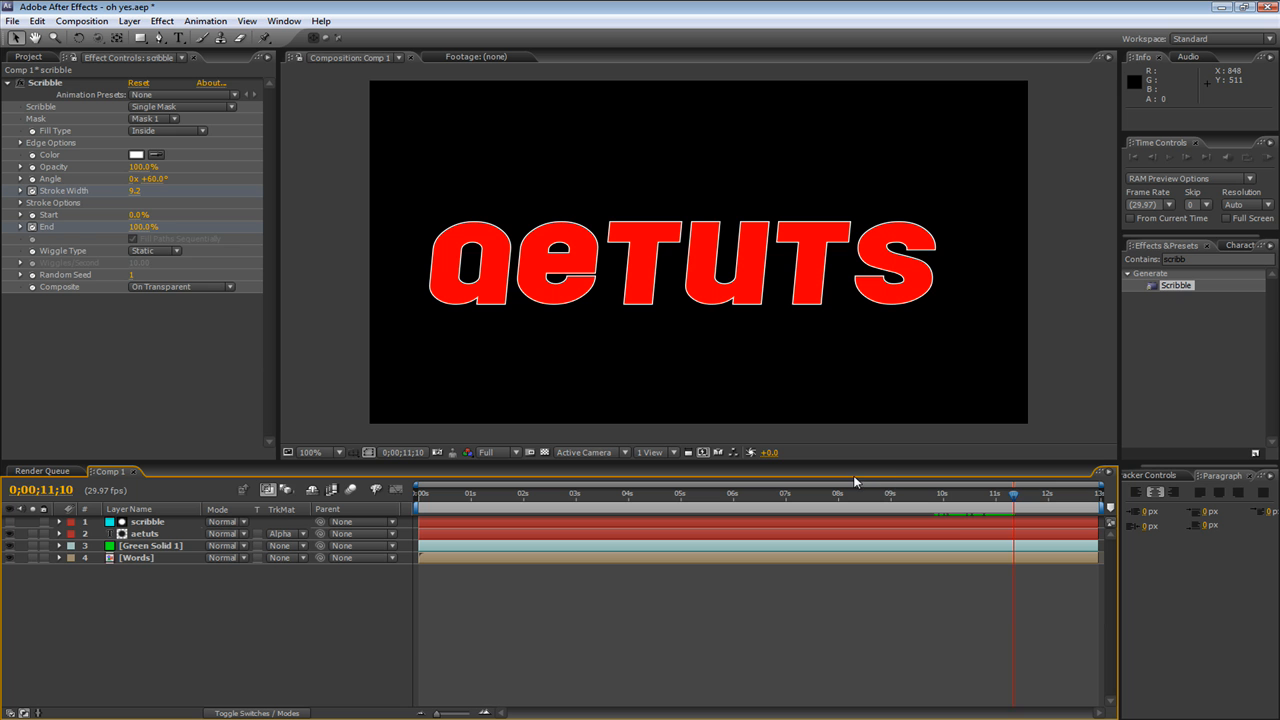
{"action": "mouse_move", "coordinate": [853, 495]}
{"action": "left_mouse_down"}
{"action": "mouse_move", "coordinate": [380, 514]}
{"action": "mouse_move", "coordinate": [588, 488]}
{"action": "mouse_move", "coordinate": [889, 494]}
{"action": "mouse_move", "coordinate": [819, 494]}
{"action": "left_mouse_up"}
Step: Delete the Words, aetuts and scribble layers, leaving only the green Particular solid in the composition
{"action": "left_click", "coordinate": [137, 547]}
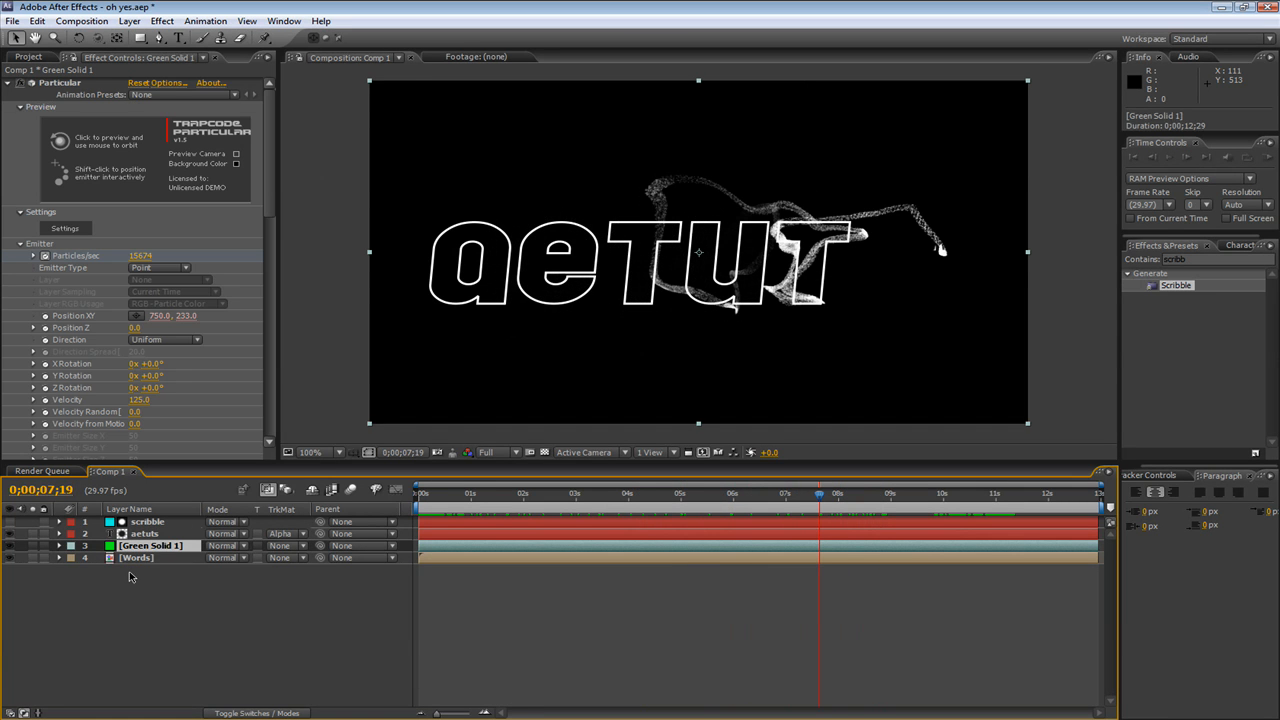
{"action": "left_click", "coordinate": [136, 559]}
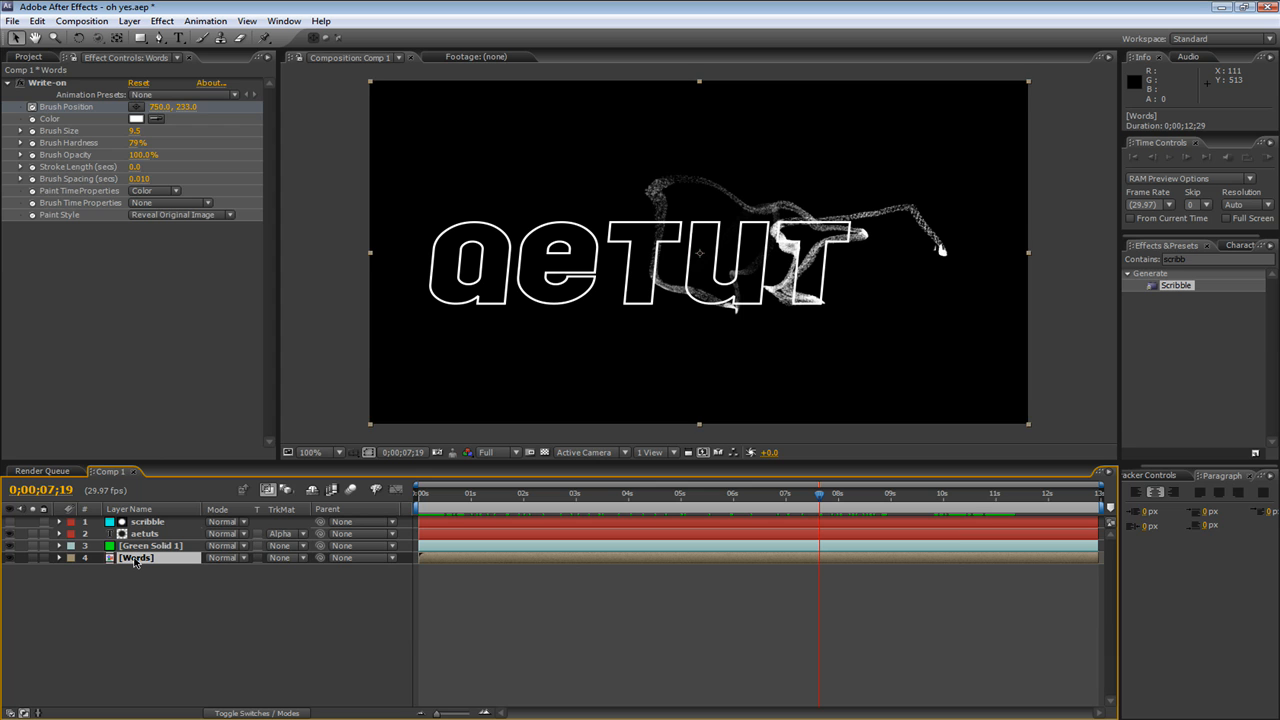
{"action": "key", "text": "Delete"}
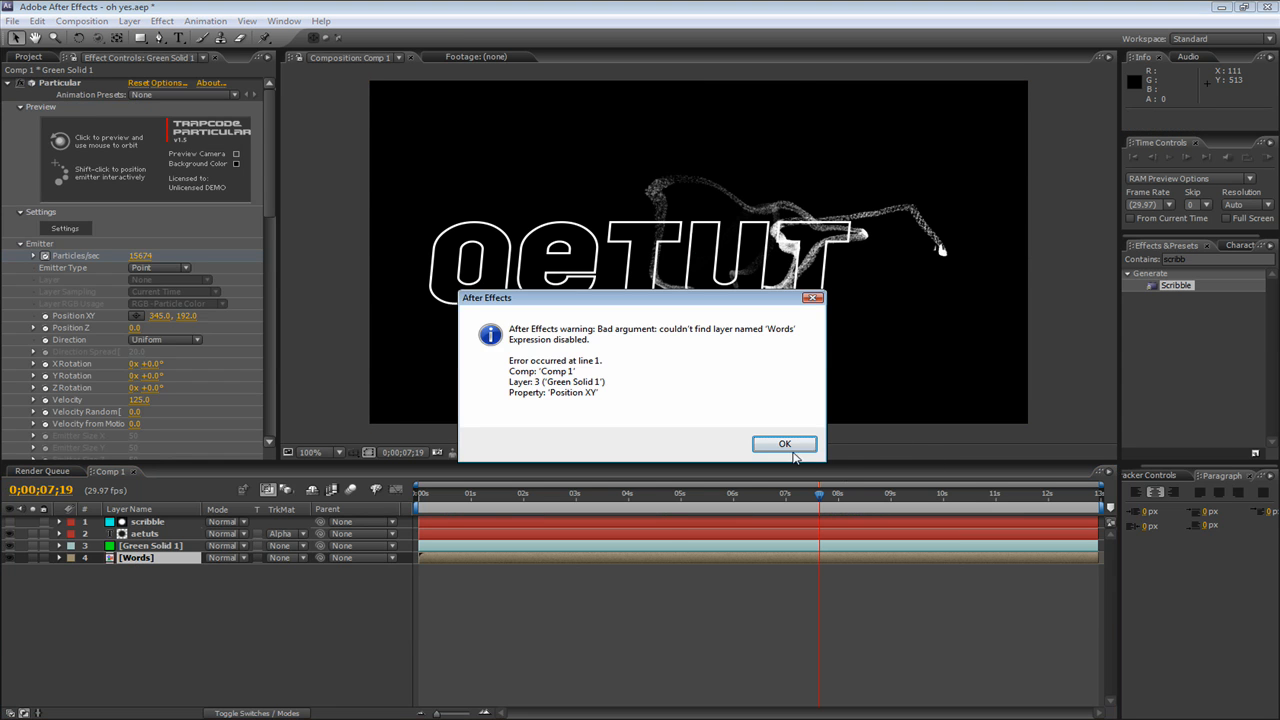
{"action": "left_click", "coordinate": [793, 451]}
{"action": "left_click", "coordinate": [150, 533]}
{"action": "key", "text": "Delete"}
{"action": "left_click", "coordinate": [152, 524]}
{"action": "key", "text": "Delete"}
Step: Remove the expression from the green solid's Particular Position XY and enable keyframing for that property
{"action": "left_click", "coordinate": [150, 524]}
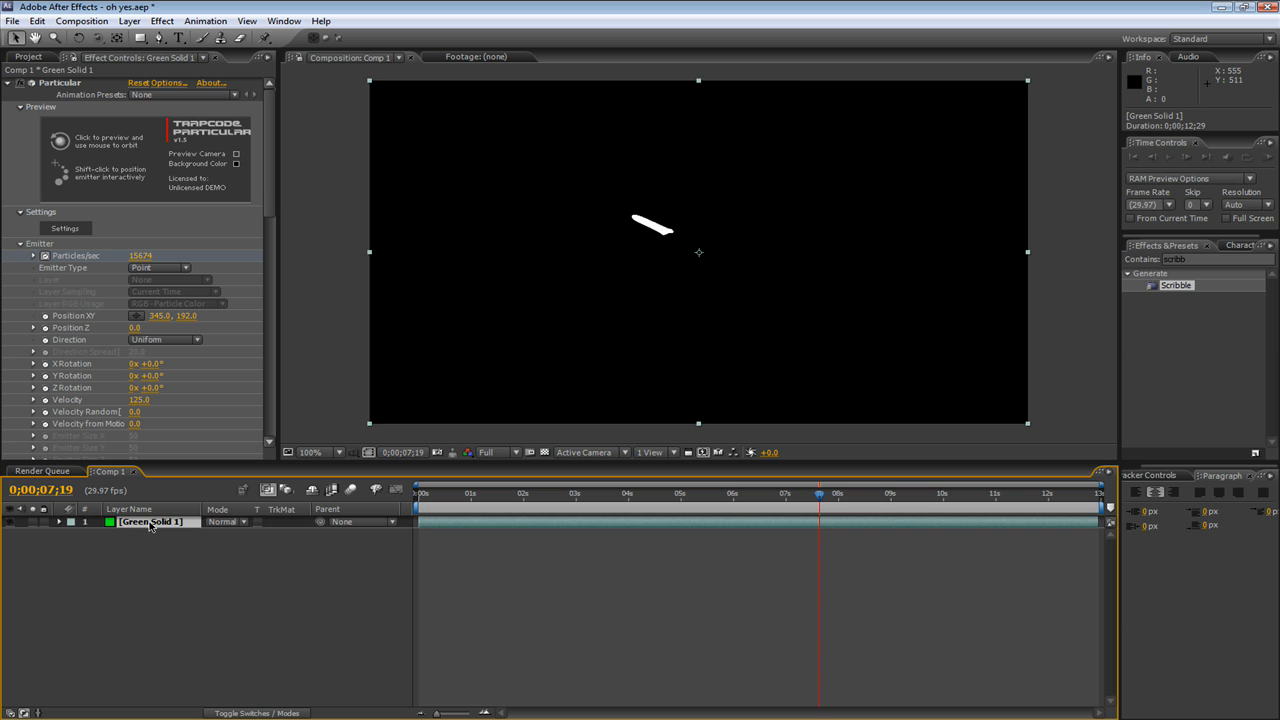
{"action": "key", "text": "u"}
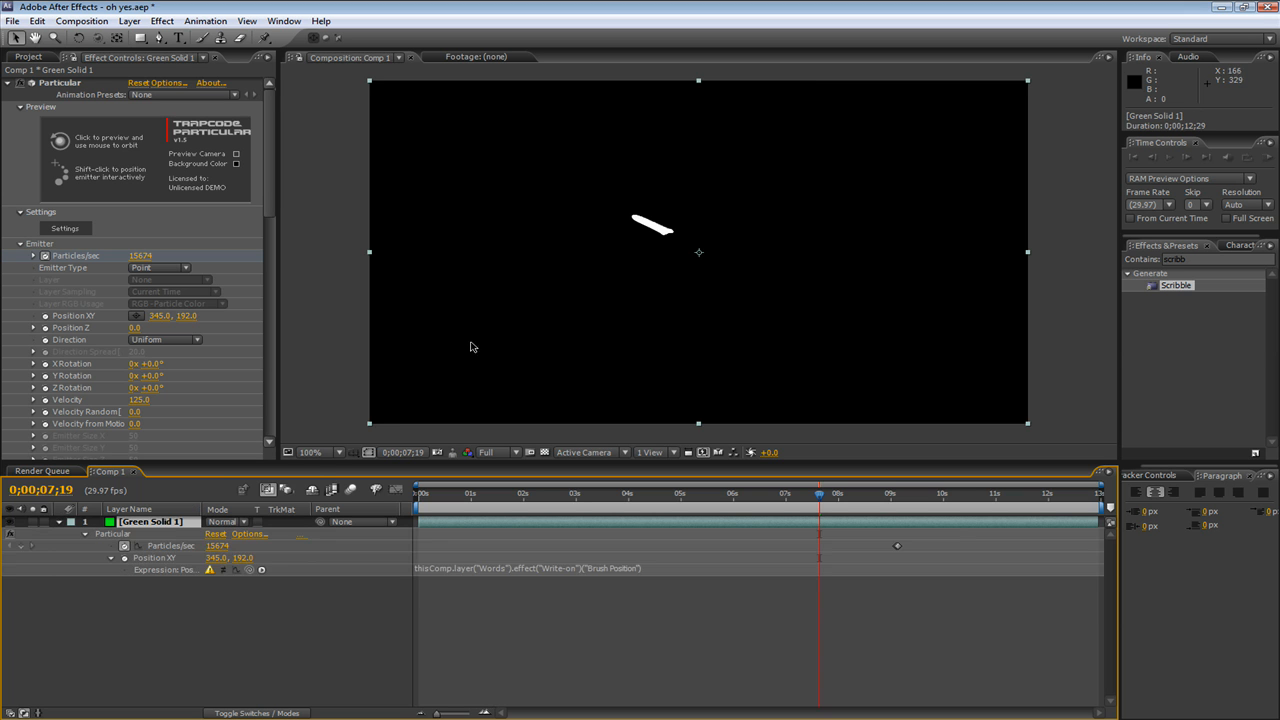
{"action": "left_click", "coordinate": [170, 546]}
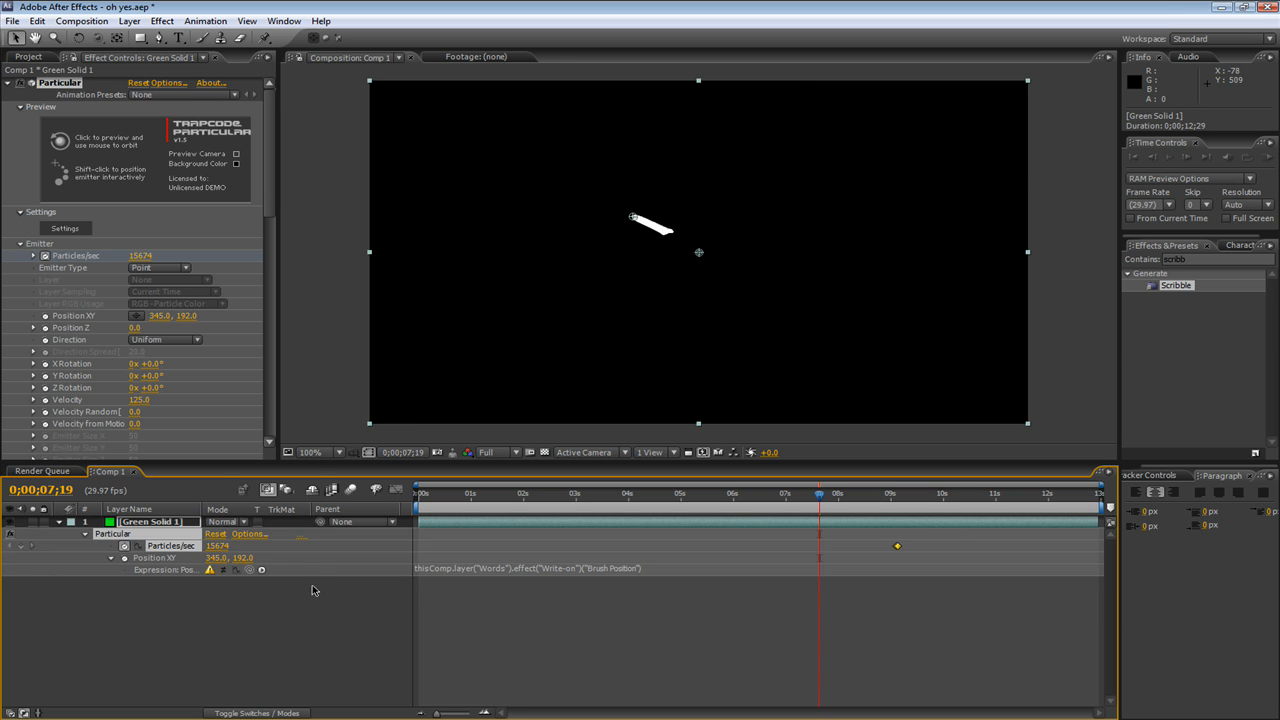
{"action": "left_click", "coordinate": [537, 568]}
{"action": "key", "text": "BackSpace"}
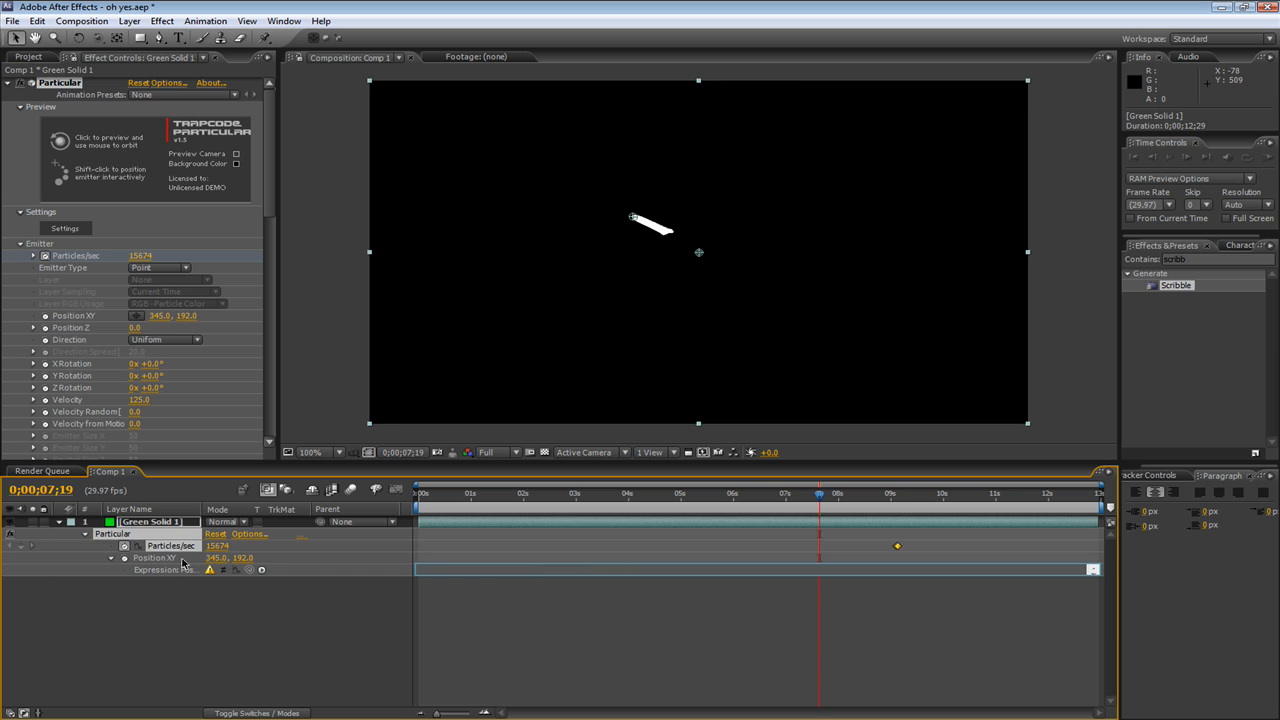
{"action": "left_click", "coordinate": [181, 600]}
{"action": "left_click", "coordinate": [168, 558]}
{"action": "left_click", "coordinate": [123, 560]}
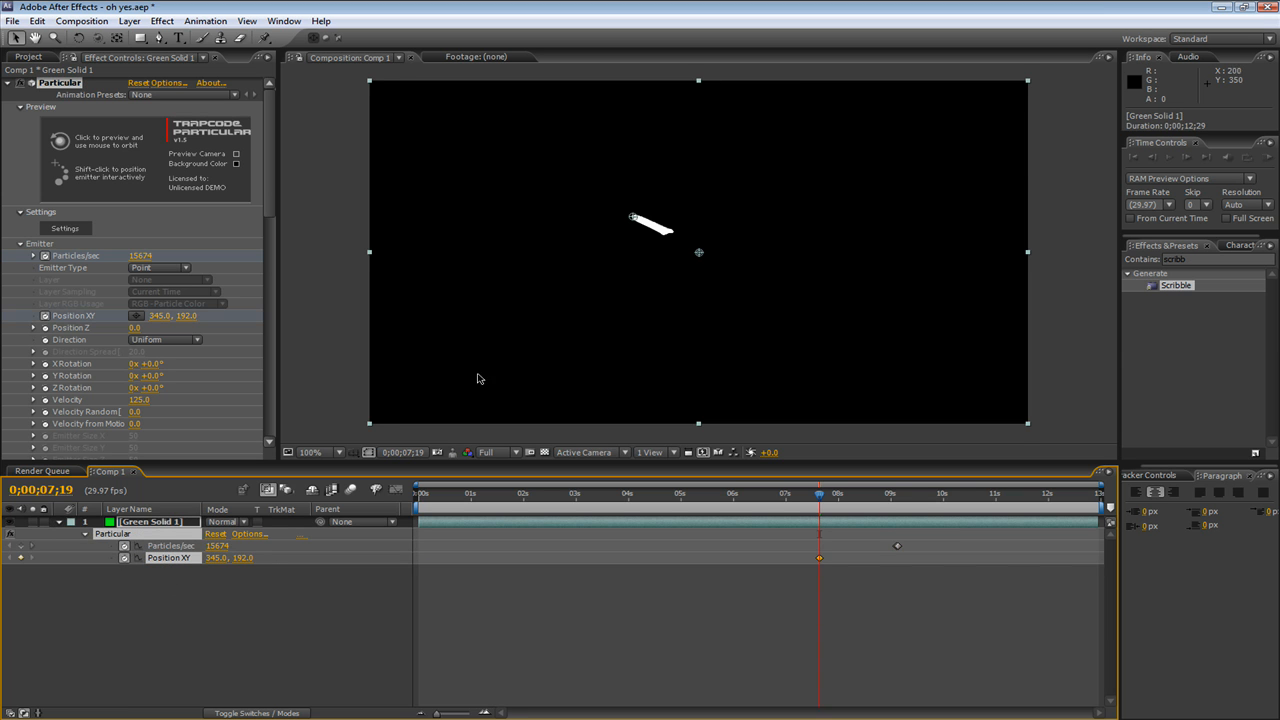
Step: Place the first Position XY keyframe at 0;00;00;15 with the emitter at 147, 269
{"action": "left_click_drag", "start_coordinate": [633, 216], "coordinate": [496, 264]}
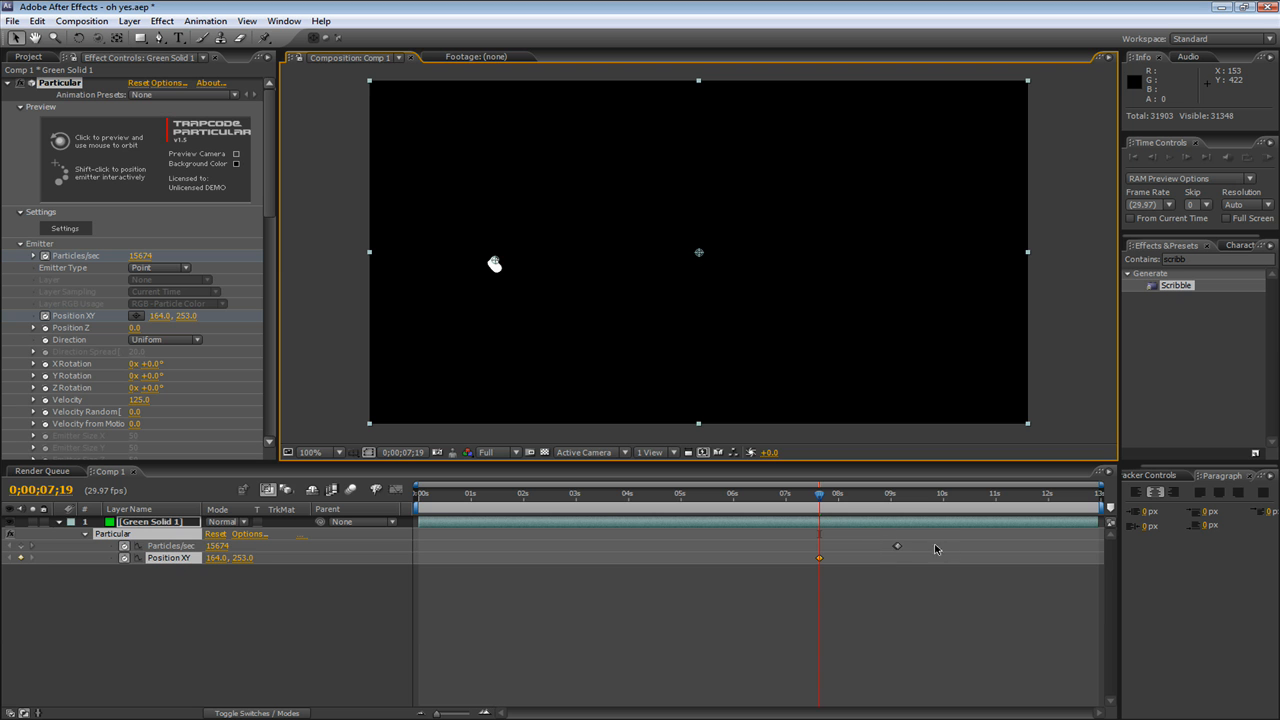
{"action": "left_click_drag", "start_coordinate": [820, 560], "coordinate": [445, 558]}
{"action": "left_click", "coordinate": [445, 493]}
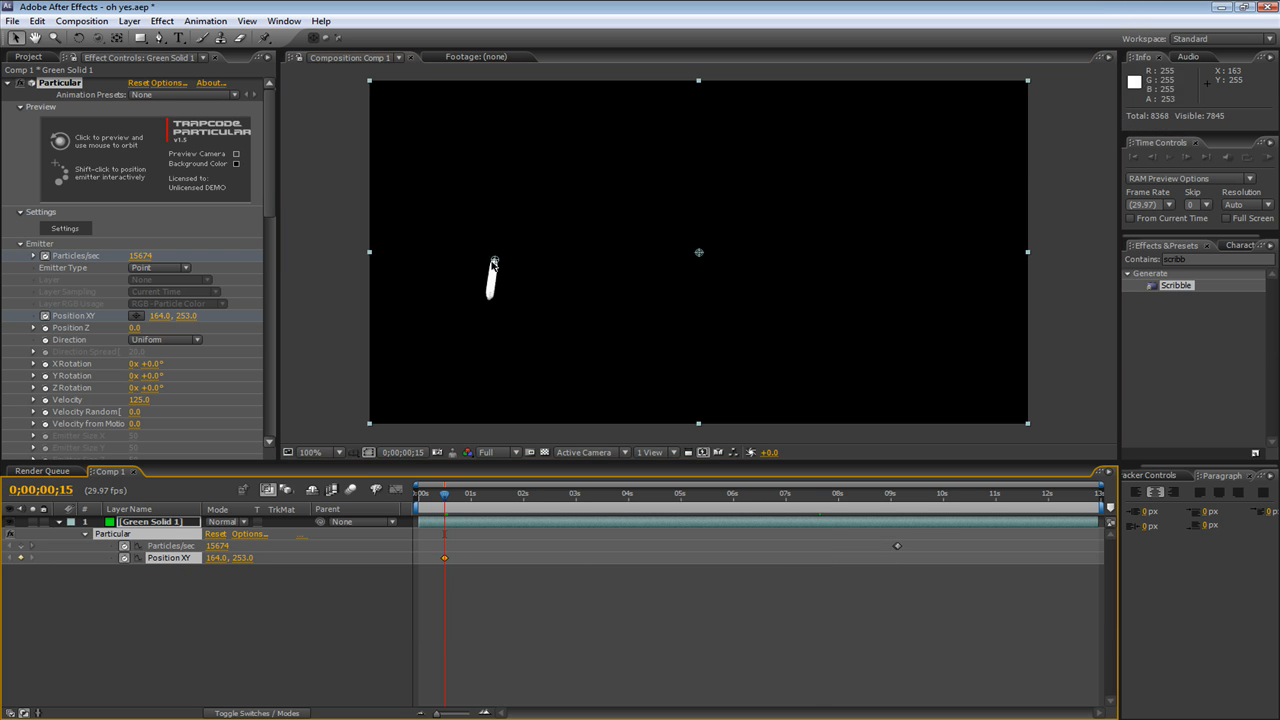
{"action": "mouse_move", "coordinate": [494, 261]}
{"action": "left_mouse_down"}
{"action": "mouse_move", "coordinate": [530, 280]}
{"action": "mouse_move", "coordinate": [481, 271]}
{"action": "left_mouse_up"}
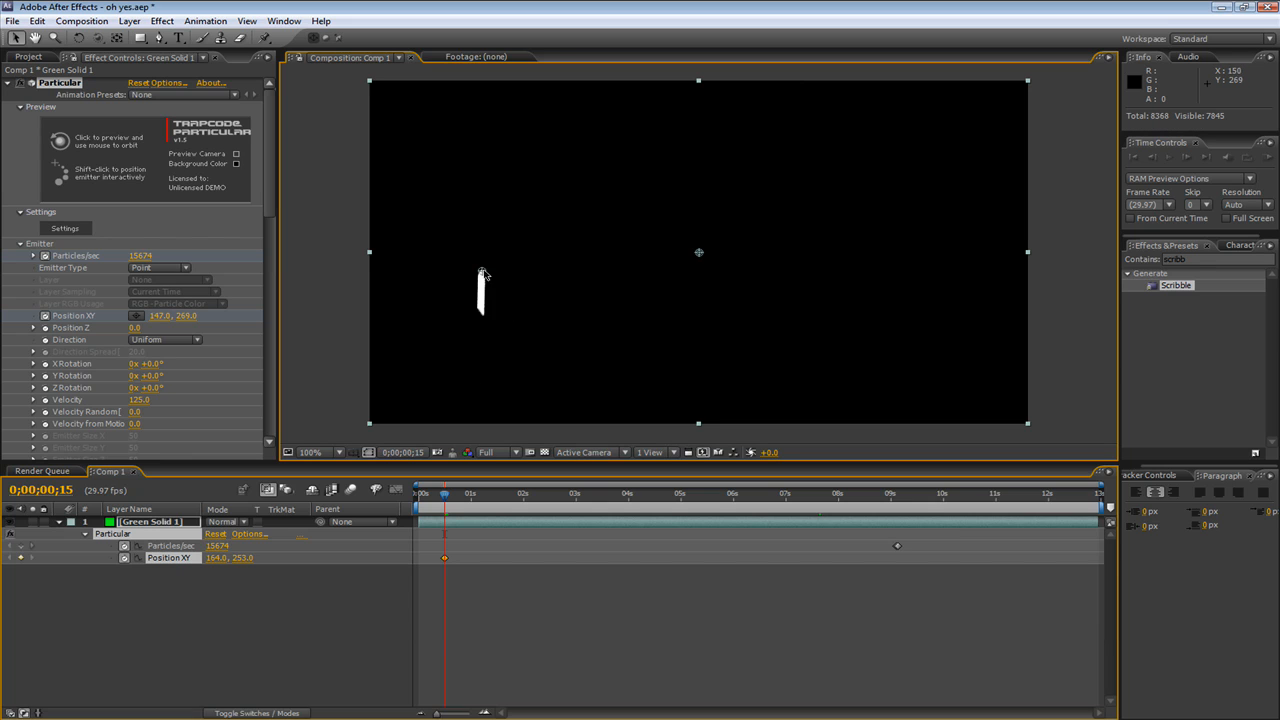
{"action": "key", "text": "u"}
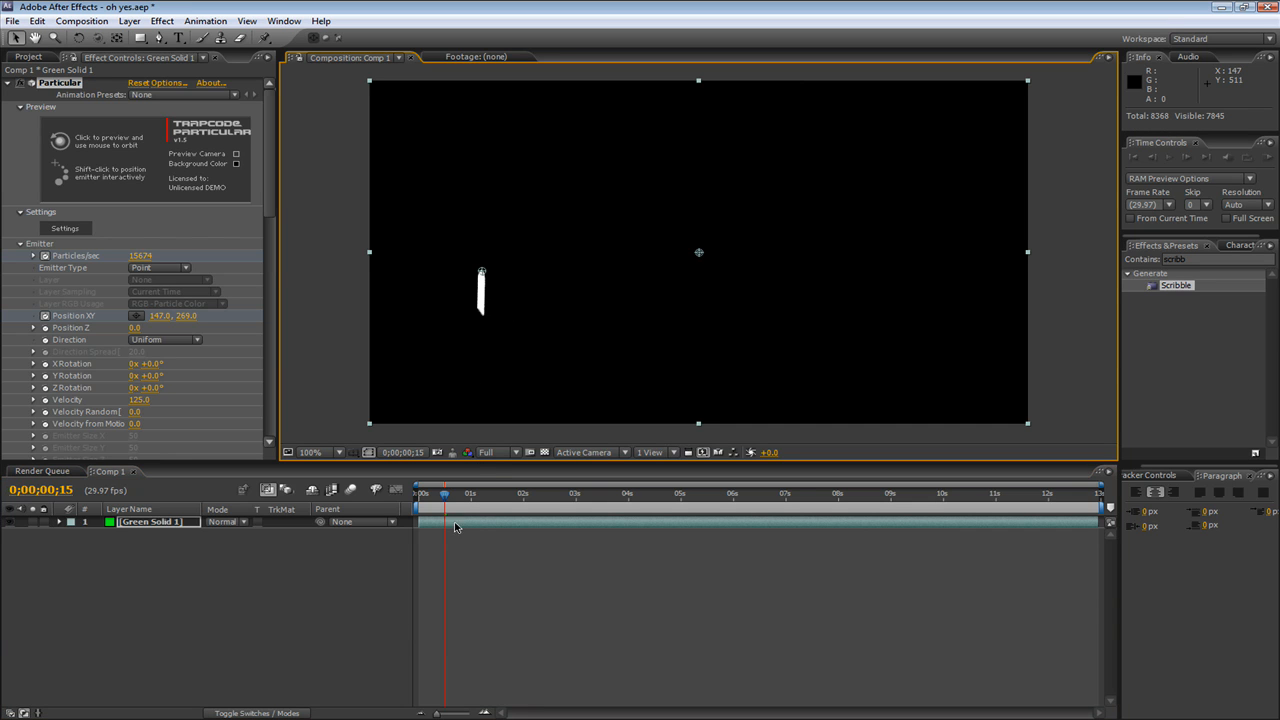
{"action": "key", "text": "u"}
Step: Keyframe the emitter's Position XY at 673, 176 at 0;00;02;13, at 383, 350 at 0;00;04;17 and at 417, 129 at 0;00;06;09
{"action": "left_click_drag", "start_coordinate": [446, 500], "coordinate": [546, 499]}
{"action": "left_click_drag", "start_coordinate": [484, 272], "coordinate": [873, 212]}
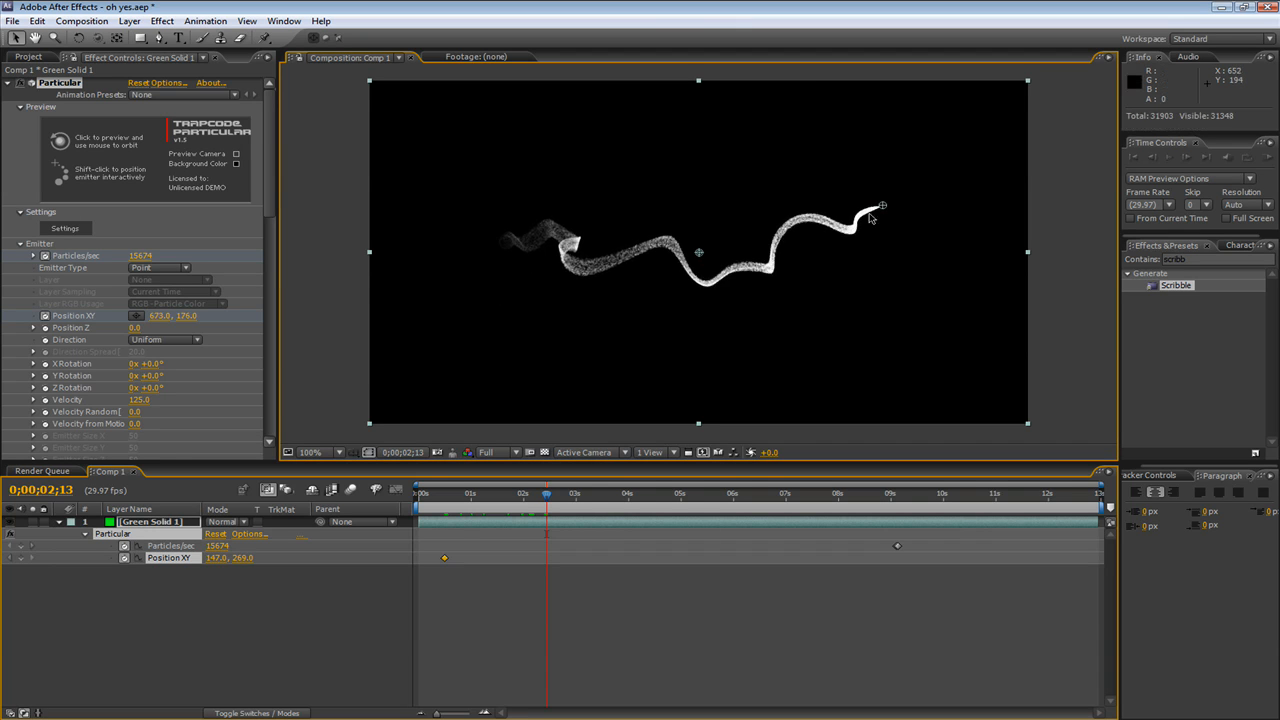
{"action": "left_click_drag", "start_coordinate": [546, 494], "coordinate": [658, 500]}
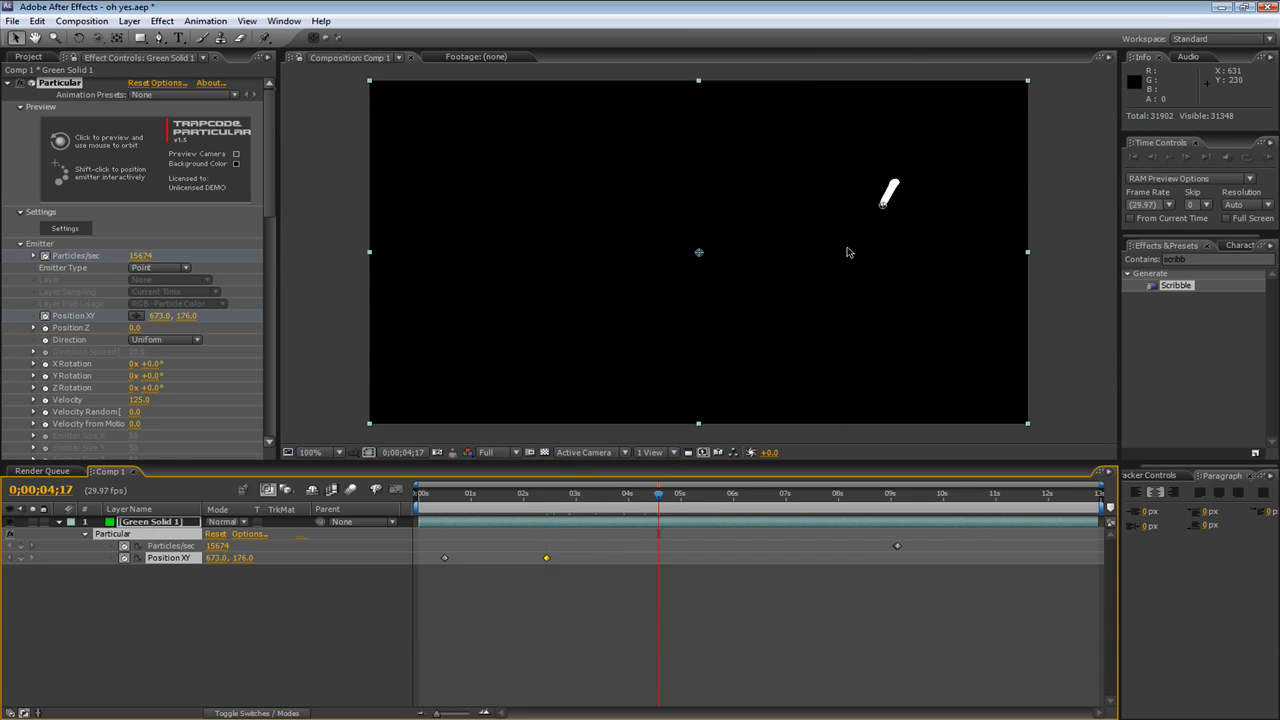
{"action": "left_click_drag", "start_coordinate": [884, 206], "coordinate": [663, 330]}
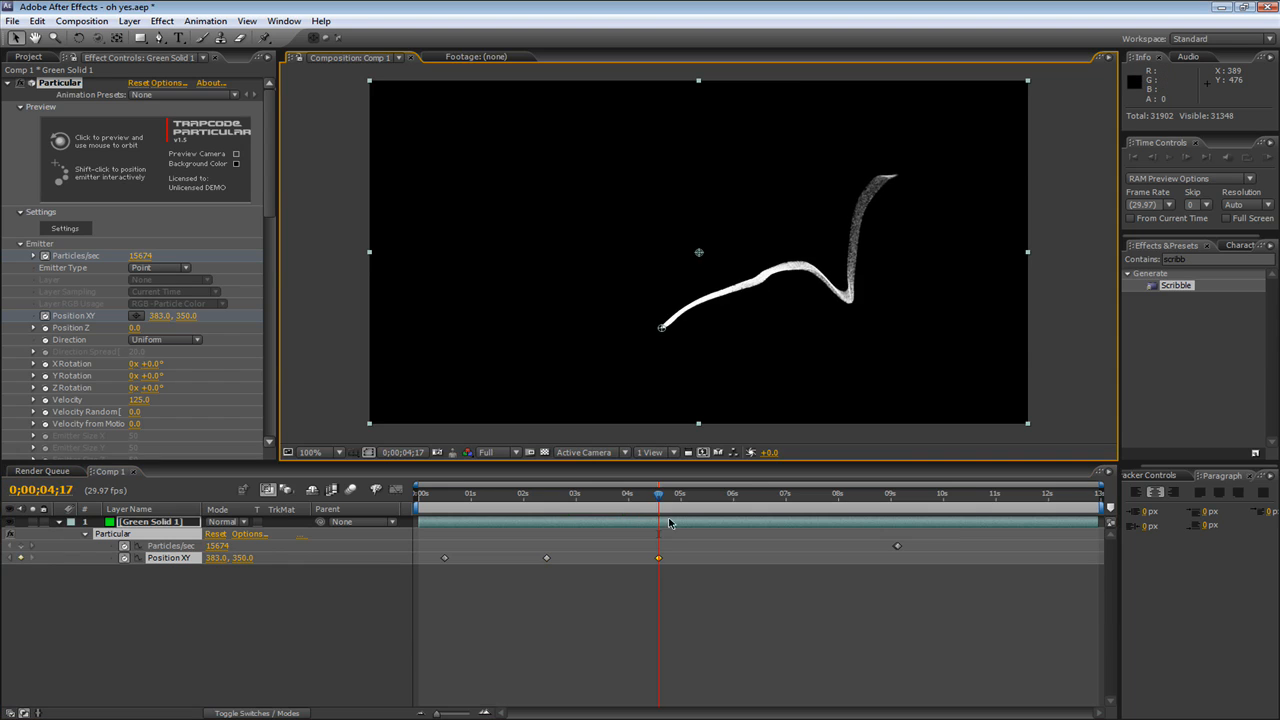
{"action": "left_click_drag", "start_coordinate": [665, 495], "coordinate": [749, 495]}
{"action": "left_click_drag", "start_coordinate": [668, 328], "coordinate": [699, 150]}
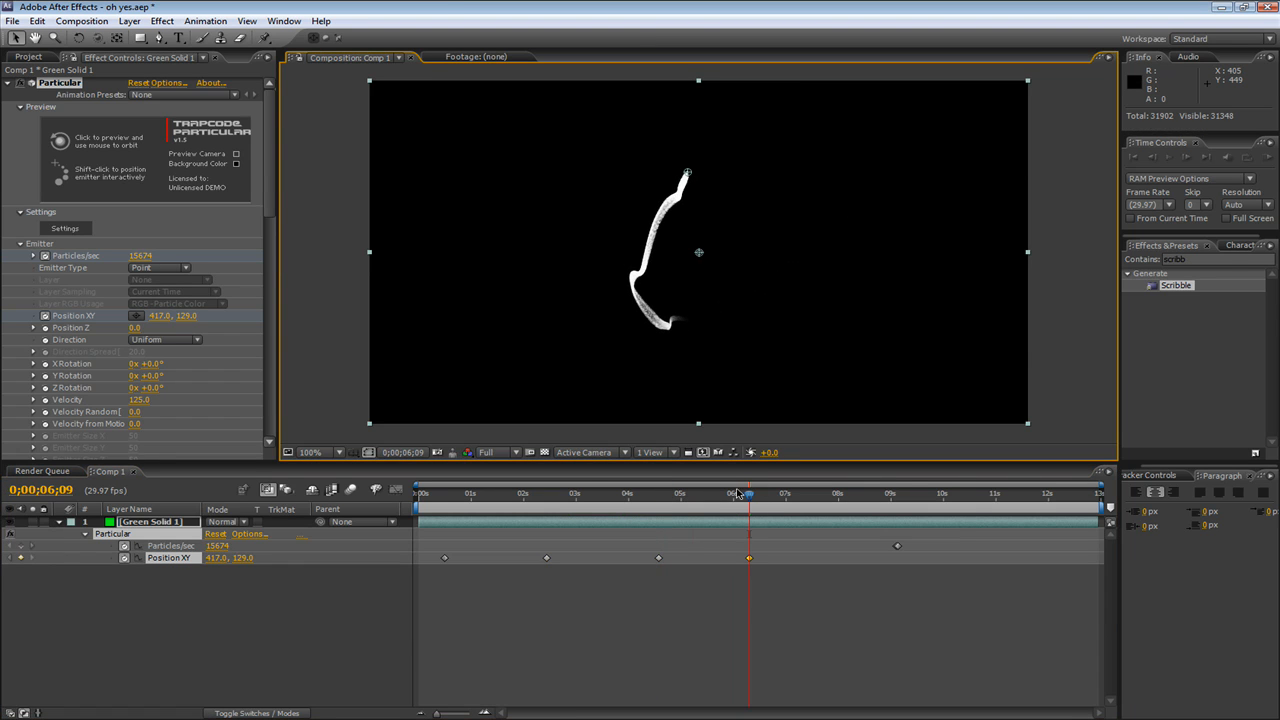
Step: Set Wind X to -541 in Particular's Air physics and scrub through the emitter animation to check the blown trail
{"action": "left_click_drag", "start_coordinate": [437, 494], "coordinate": [745, 510]}
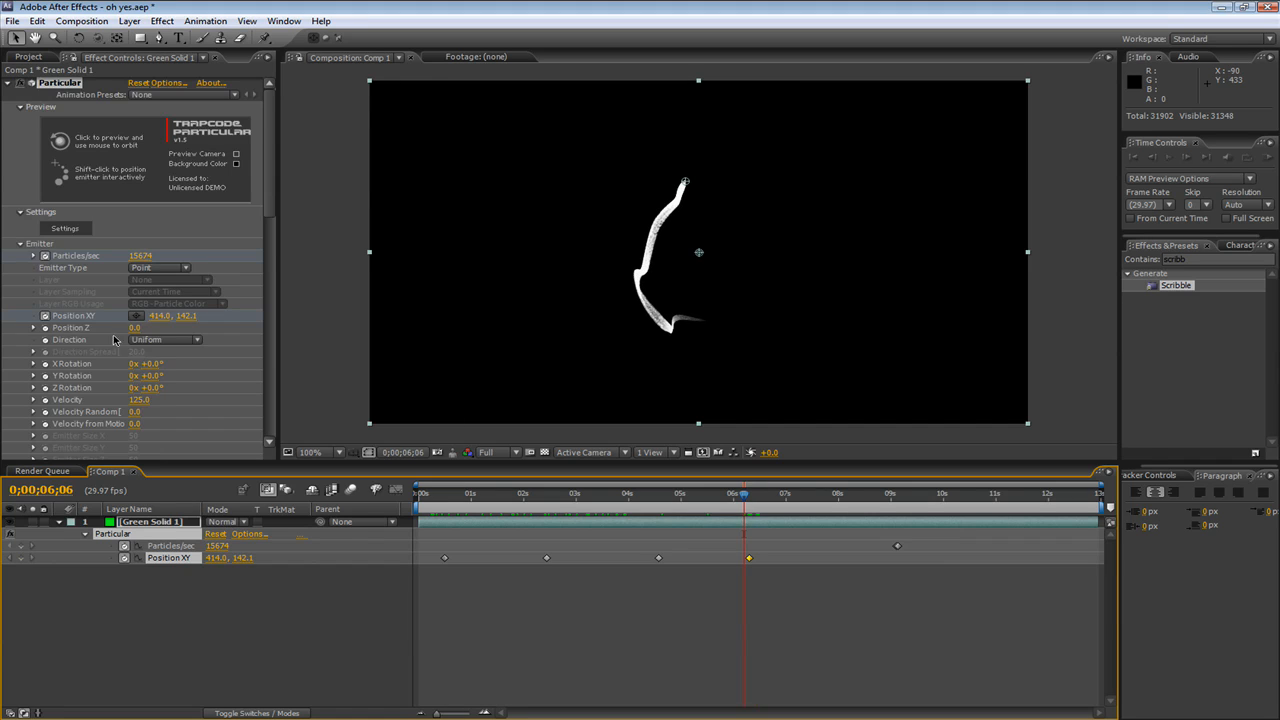
{"action": "scroll", "coordinate": [96, 357], "scroll_direction": "down", "scroll_amount": 15}
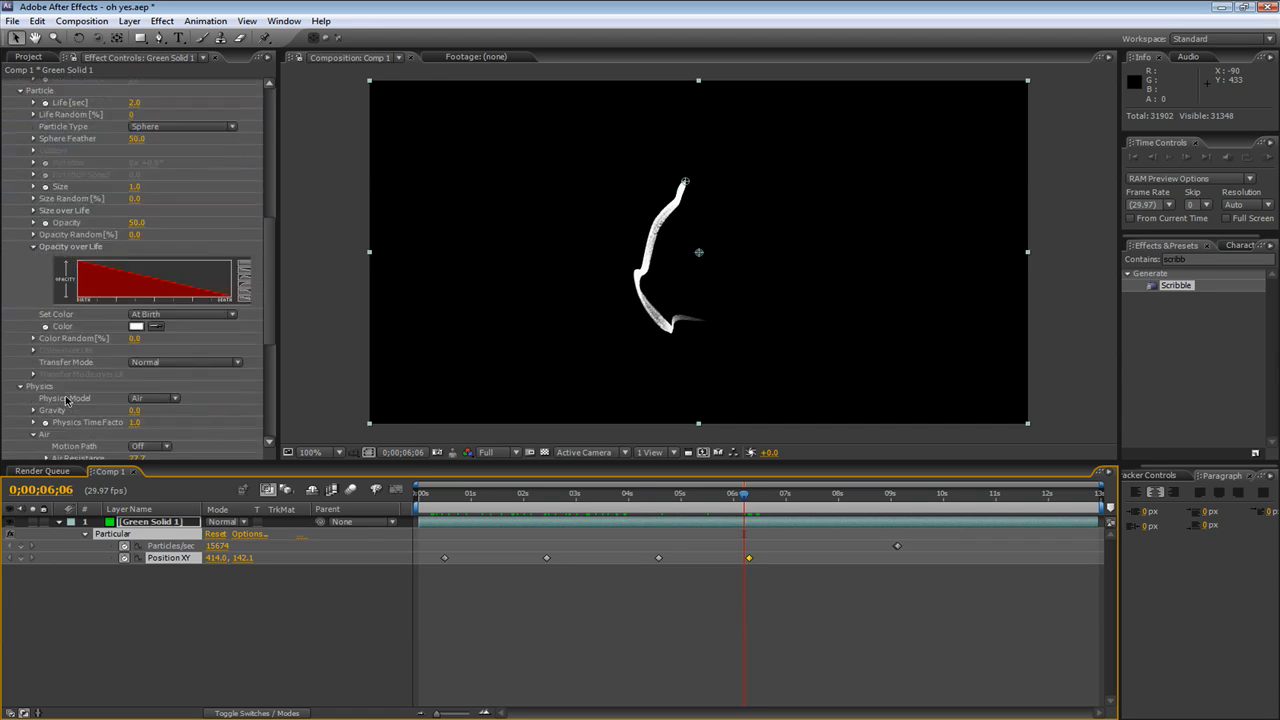
{"action": "left_click_drag", "start_coordinate": [131, 373], "coordinate": [78, 358]}
{"action": "key", "text": "ctrl+z"}
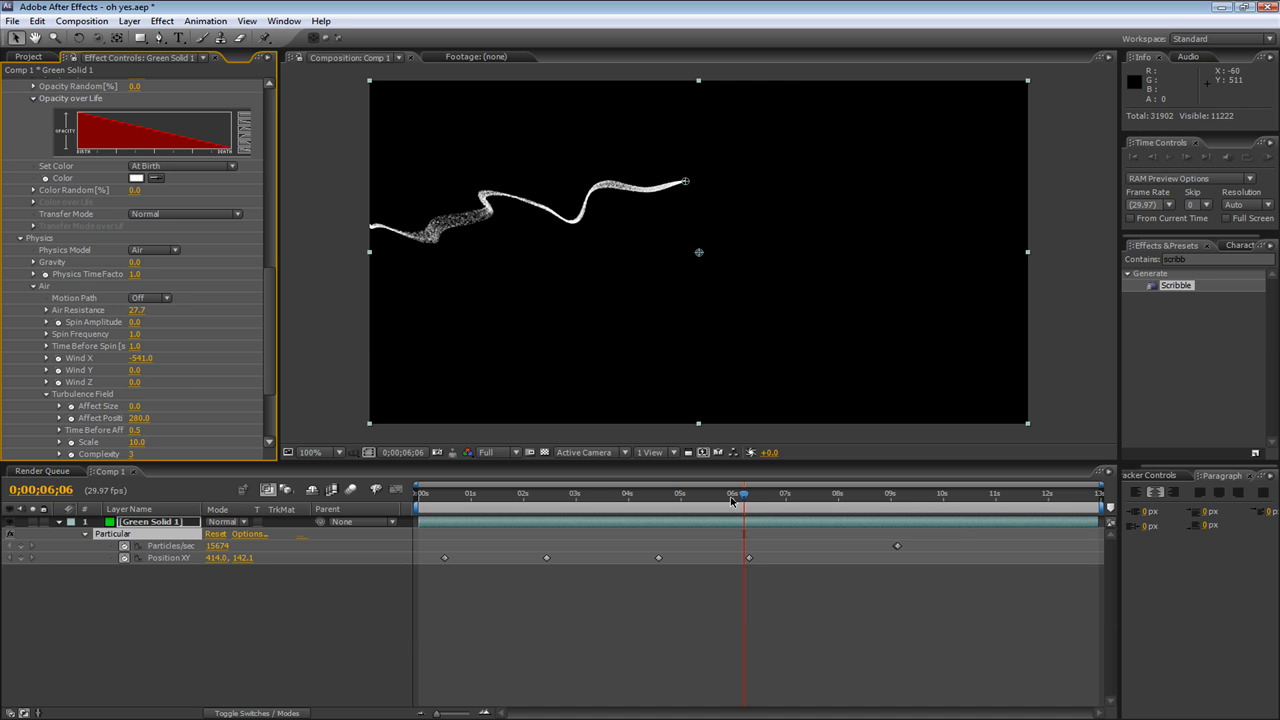
{"action": "left_click_drag", "start_coordinate": [735, 498], "coordinate": [534, 506]}
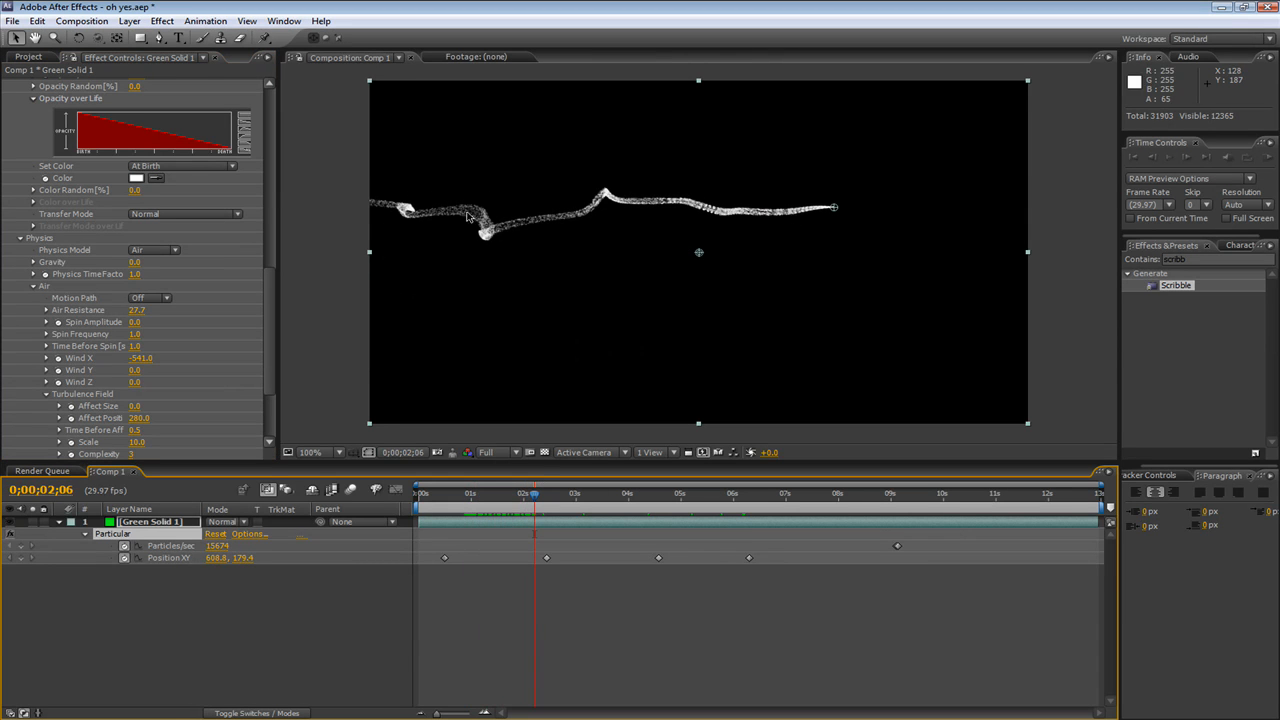
{"action": "left_click_drag", "start_coordinate": [543, 500], "coordinate": [624, 499]}
{"action": "left_click_drag", "start_coordinate": [651, 498], "coordinate": [744, 508]}
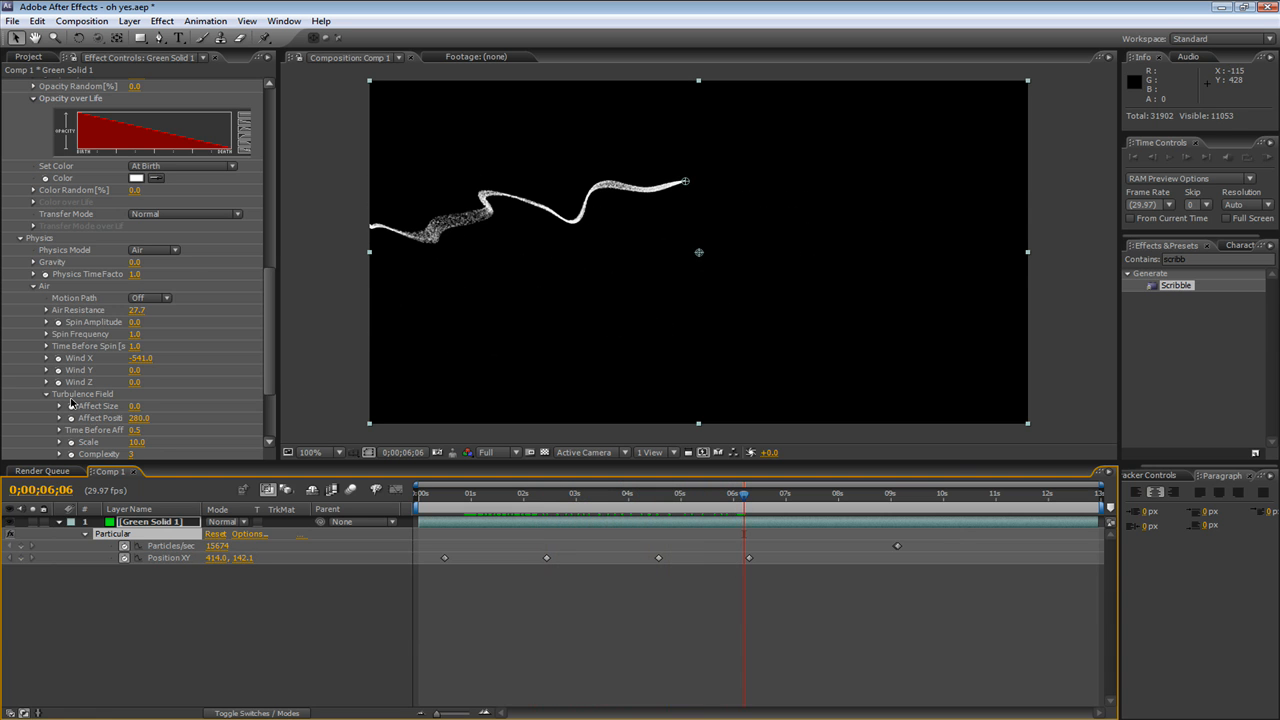
Step: Enable Wind X keyframing at 0;00;06;06 and replace the last Position XY keyframe with one there at 108, 304.1
{"action": "left_click", "coordinate": [59, 358]}
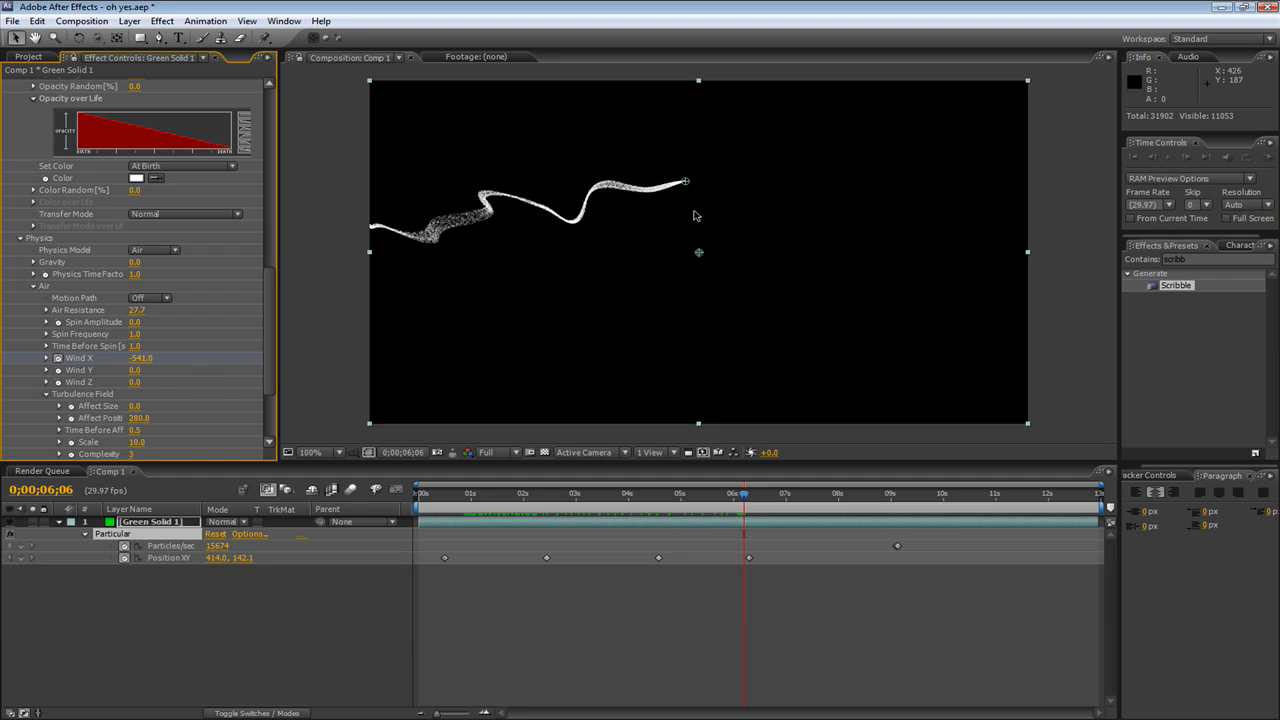
{"action": "left_click_drag", "start_coordinate": [684, 182], "coordinate": [445, 159]}
{"action": "left_click_drag", "start_coordinate": [439, 263], "coordinate": [452, 295]}
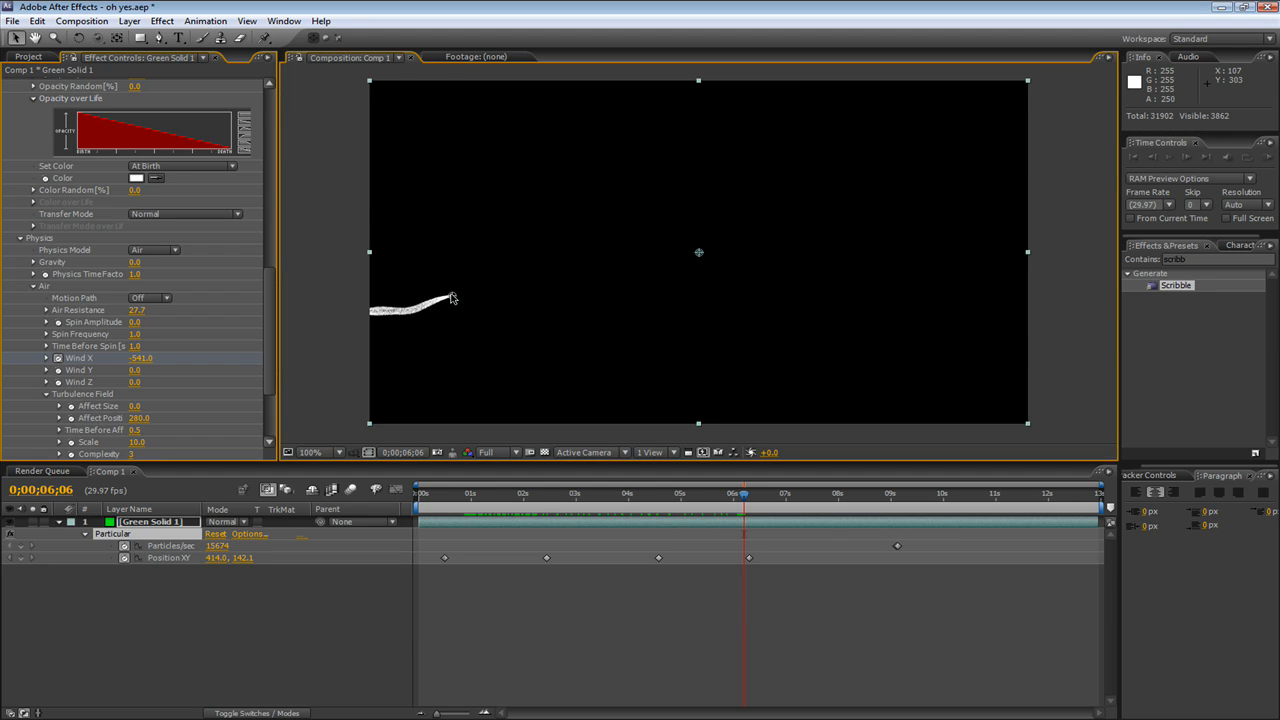
{"action": "left_click", "coordinate": [751, 565]}
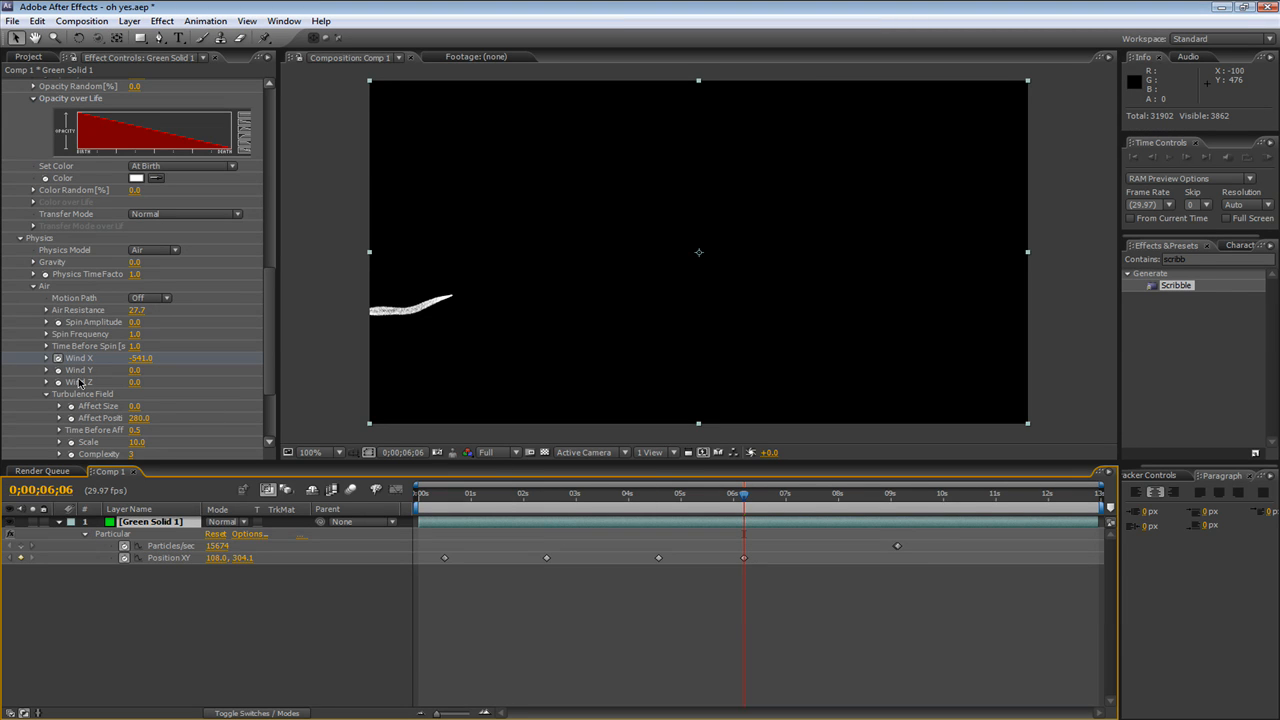
Step: Reveal the solid's keyframed properties and keyframe Wind X at 0 one frame further on, at 0;00;06;07
{"action": "key", "text": "u"}
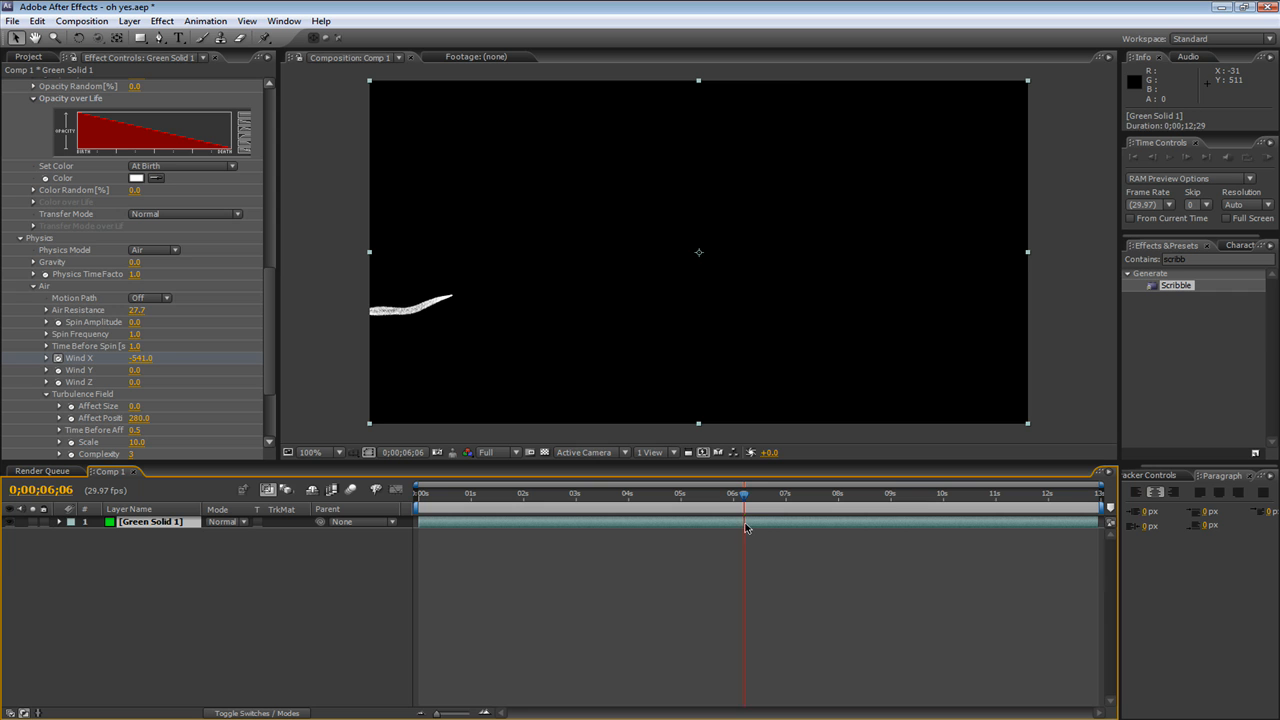
{"action": "key", "text": "u"}
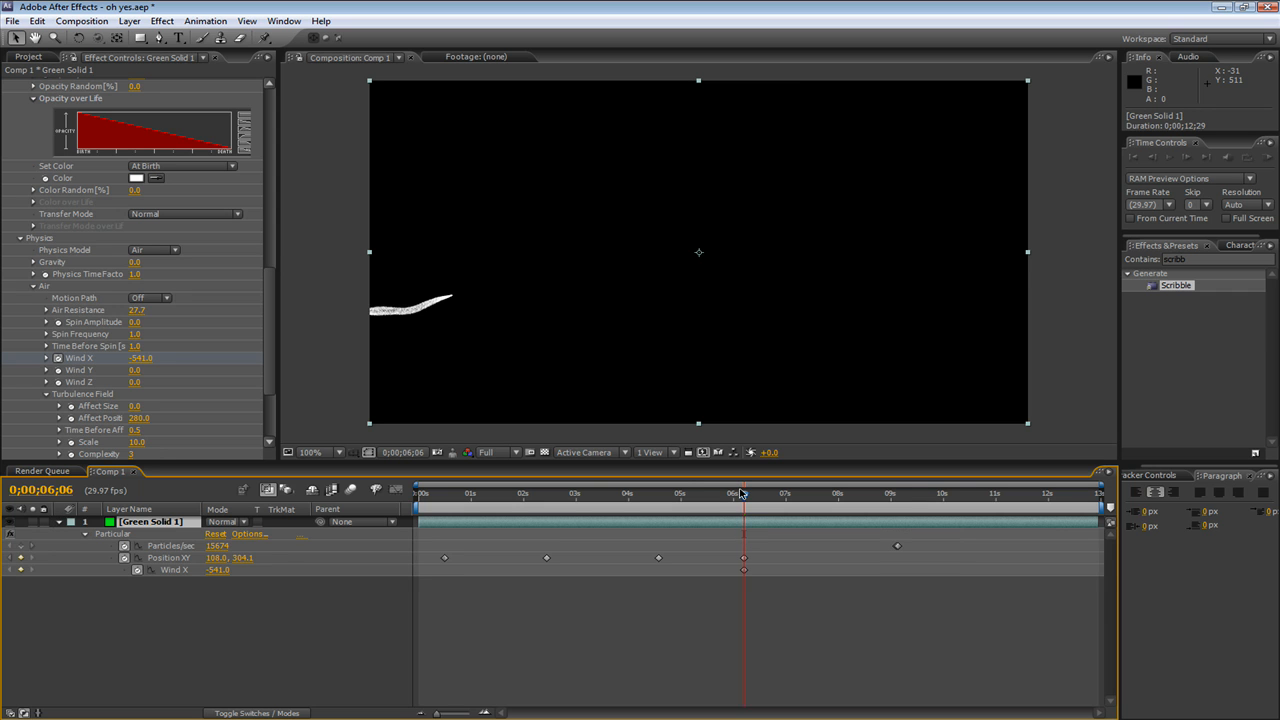
{"action": "key", "text": "Page_Down"}
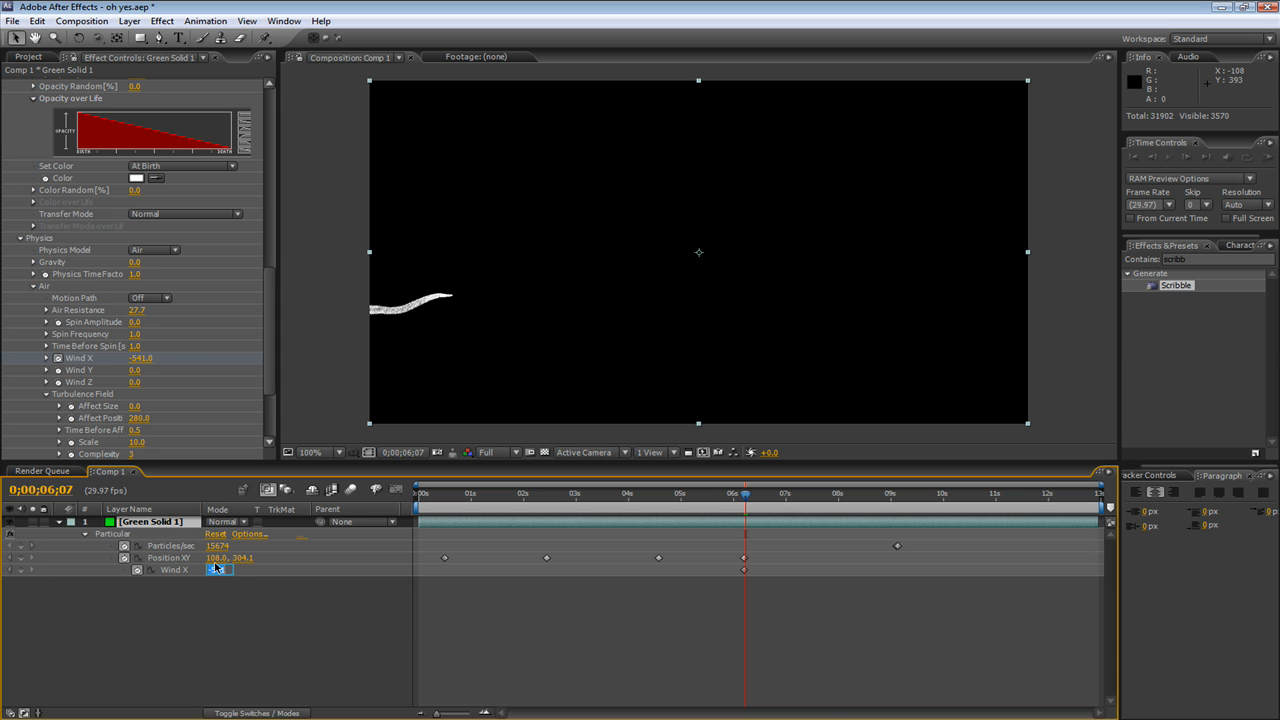
{"action": "type", "text": "0"}
{"action": "key", "text": "Return"}
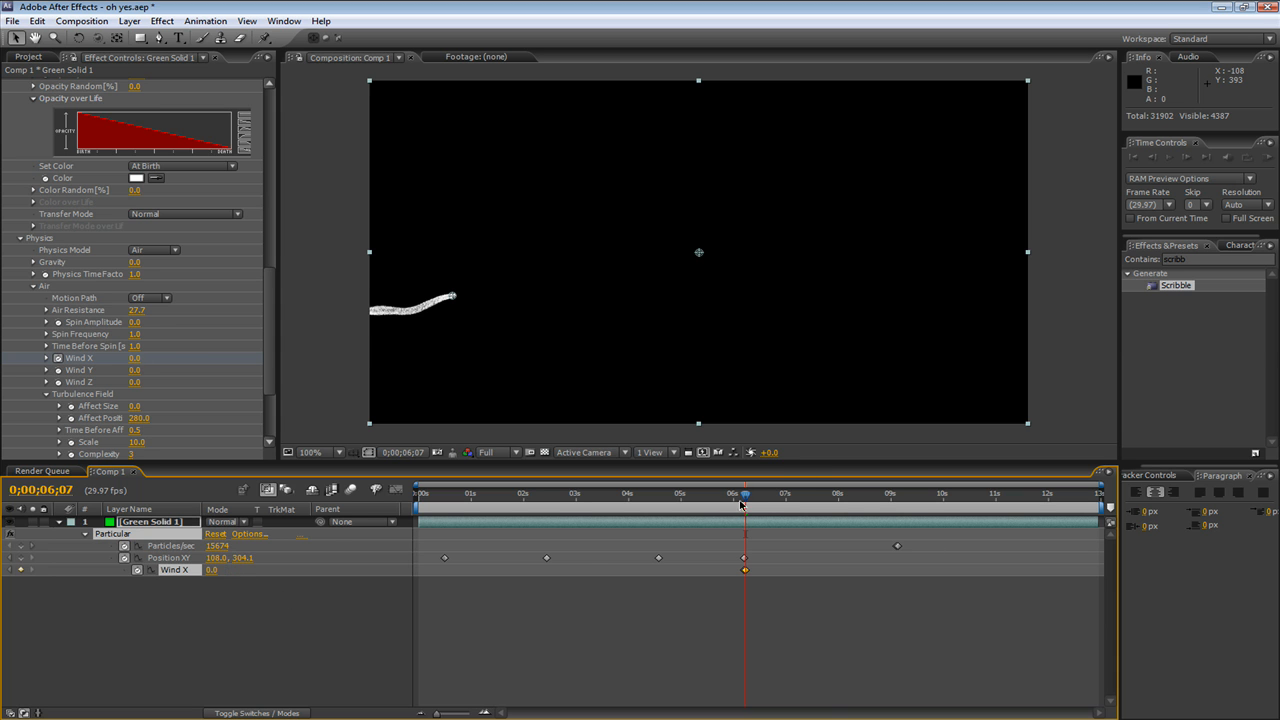
Step: Keyframe the emitter's Position XY at 222, 102.1 at 0;00;06;22 and at 548, 245.1 at 0;00;07;20
{"action": "left_click_drag", "start_coordinate": [748, 497], "coordinate": [777, 497]}
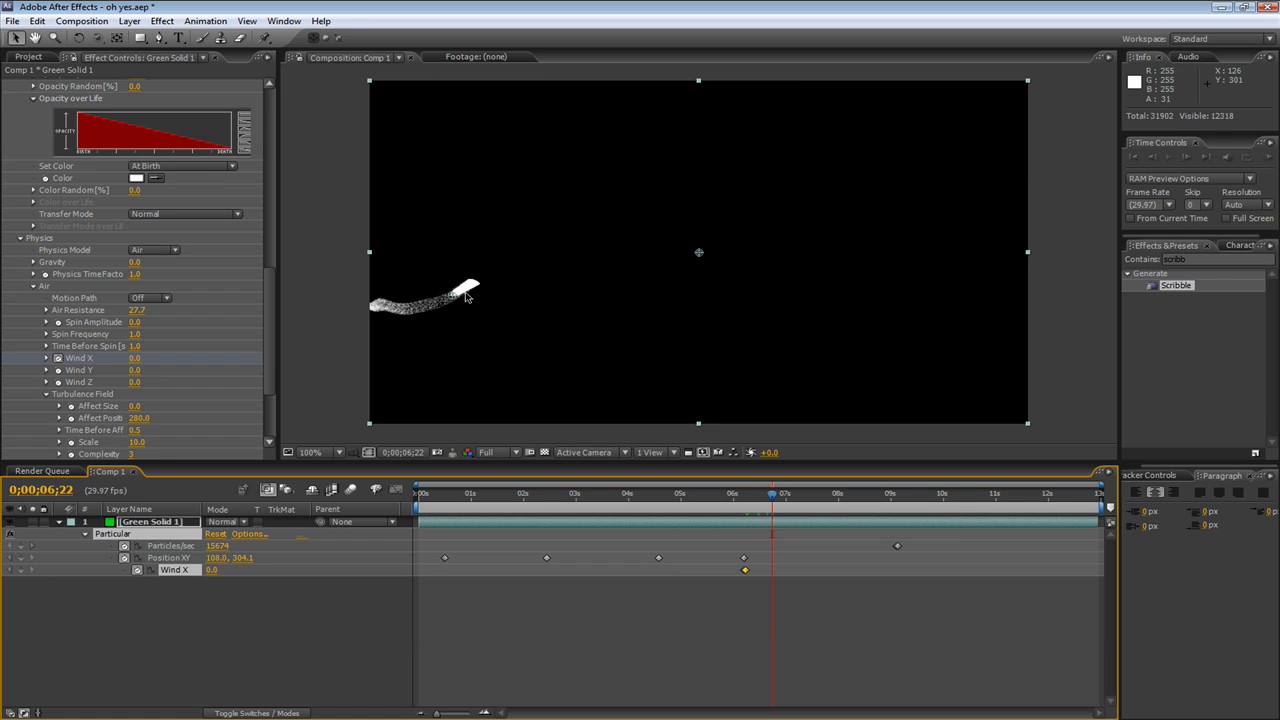
{"action": "left_click_drag", "start_coordinate": [458, 293], "coordinate": [539, 155]}
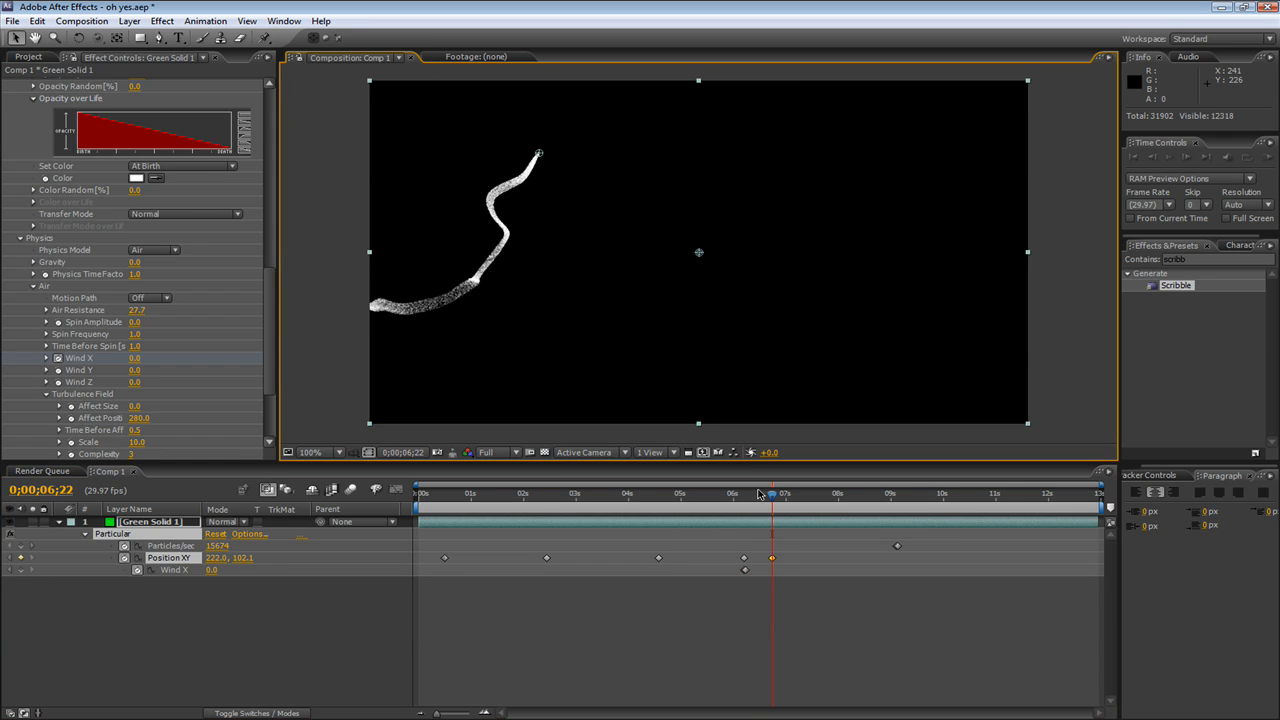
{"action": "left_click_drag", "start_coordinate": [783, 497], "coordinate": [821, 497]}
{"action": "mouse_move", "coordinate": [539, 158]}
{"action": "left_mouse_down"}
{"action": "mouse_move", "coordinate": [683, 160]}
{"action": "mouse_move", "coordinate": [770, 215]}
{"action": "mouse_move", "coordinate": [787, 253]}
{"action": "left_mouse_up"}
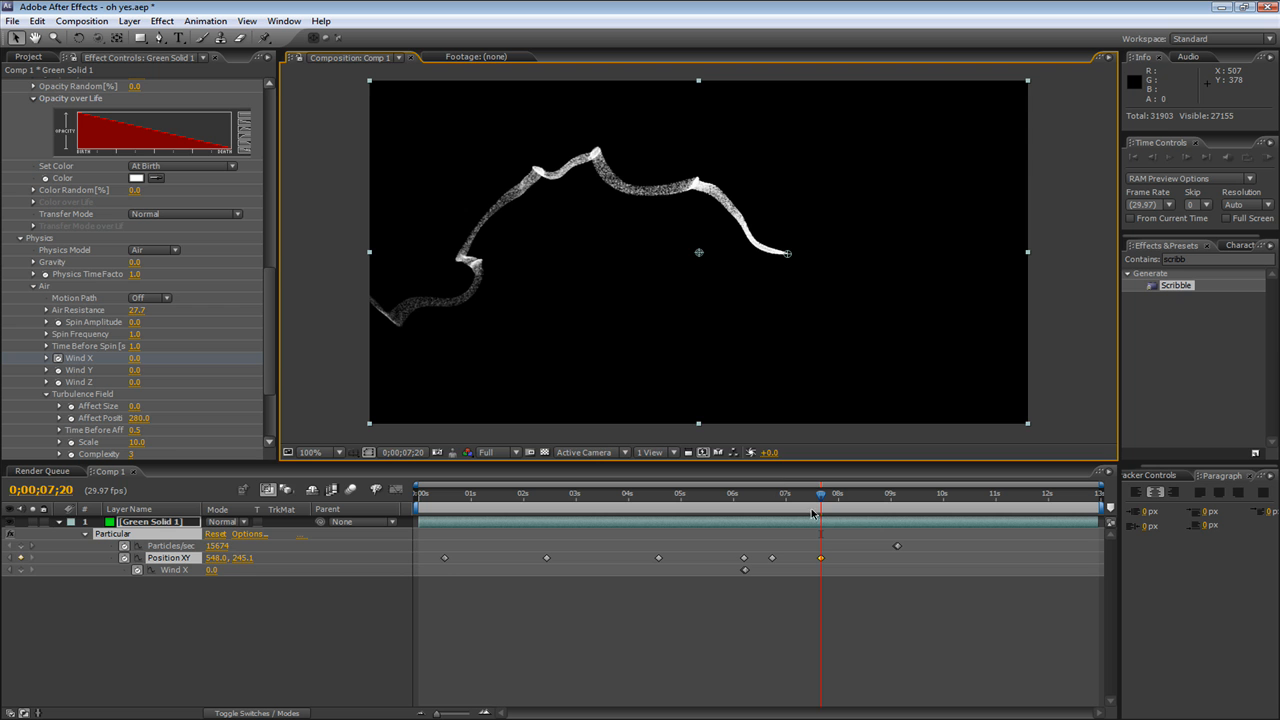
Step: Scrub back through the timeline to review the particle trail between 0;00;07;20 and 0;00;02;10
{"action": "left_click_drag", "start_coordinate": [817, 498], "coordinate": [731, 503]}
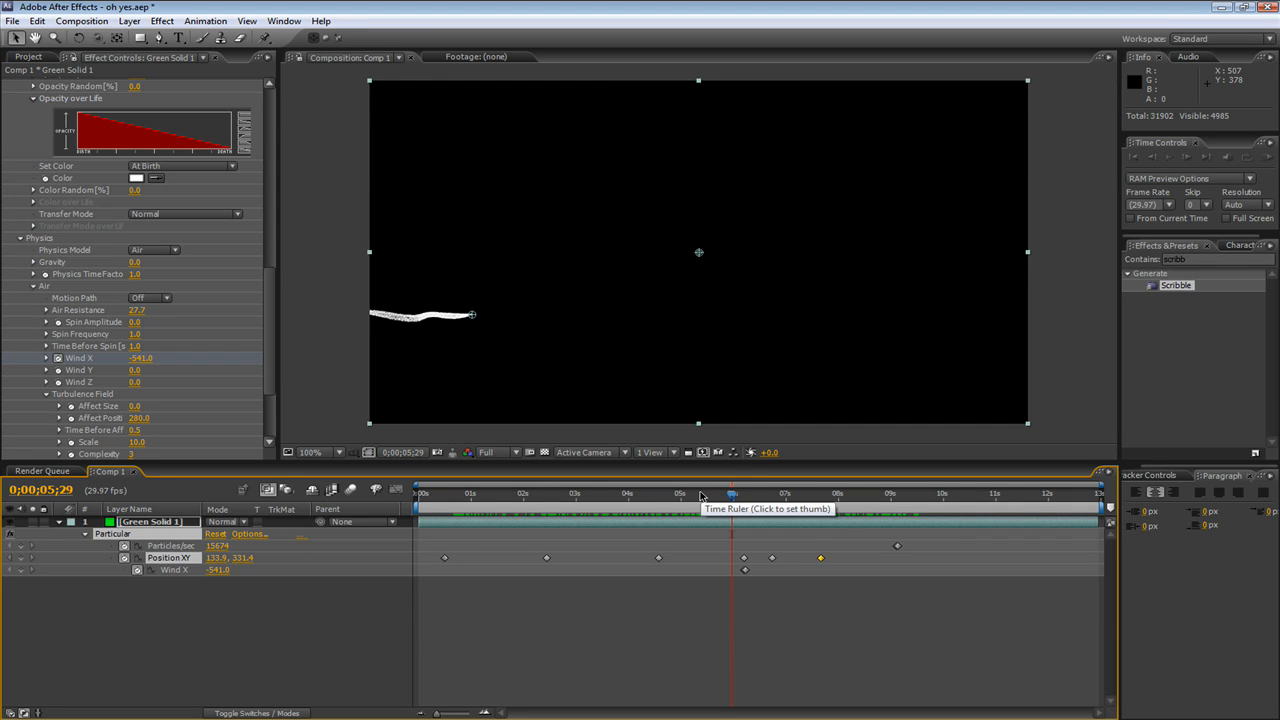
{"action": "mouse_move", "coordinate": [738, 490]}
{"action": "left_mouse_down"}
{"action": "mouse_move", "coordinate": [710, 495]}
{"action": "mouse_move", "coordinate": [895, 497]}
{"action": "mouse_move", "coordinate": [723, 497]}
{"action": "left_mouse_up"}
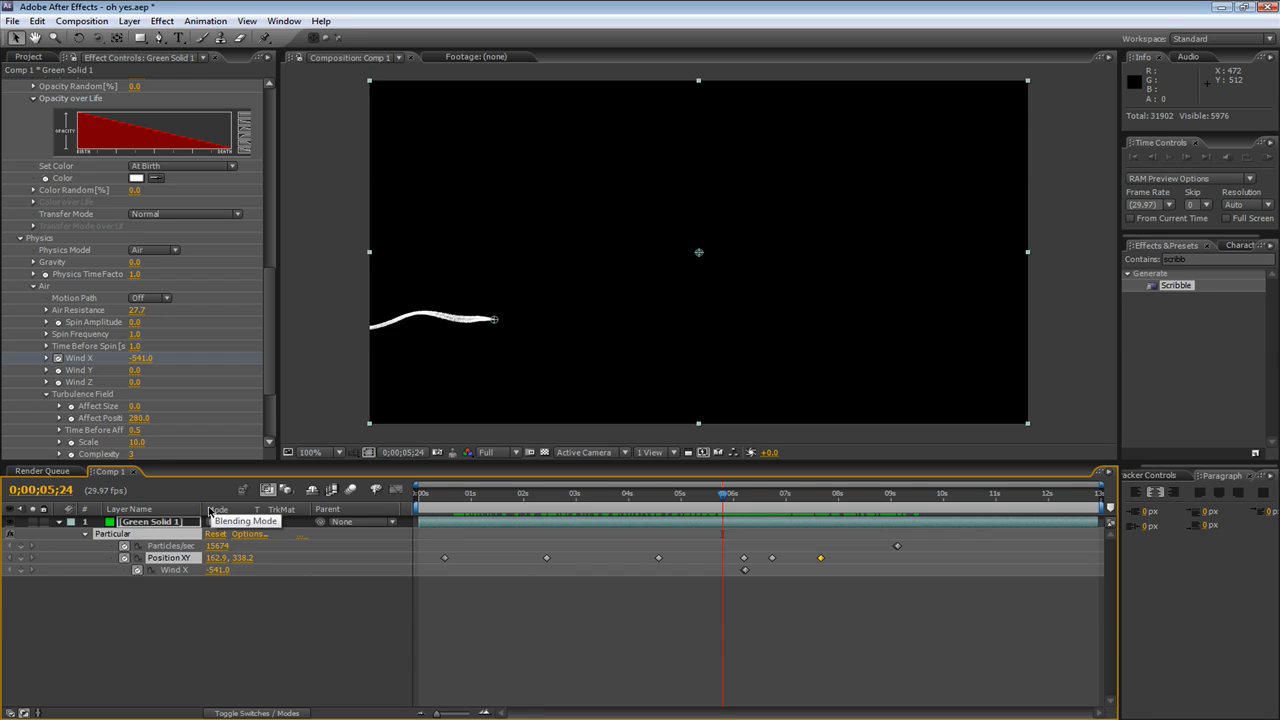
{"action": "left_click_drag", "start_coordinate": [580, 497], "coordinate": [541, 497]}
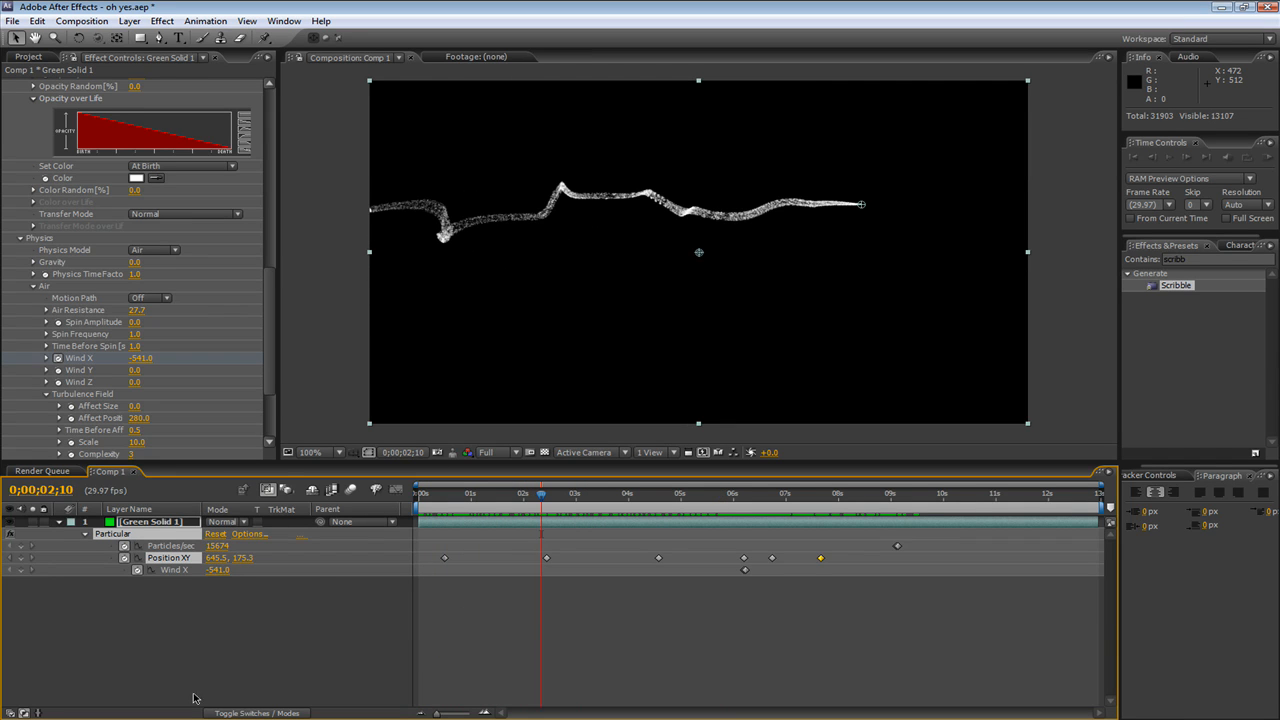